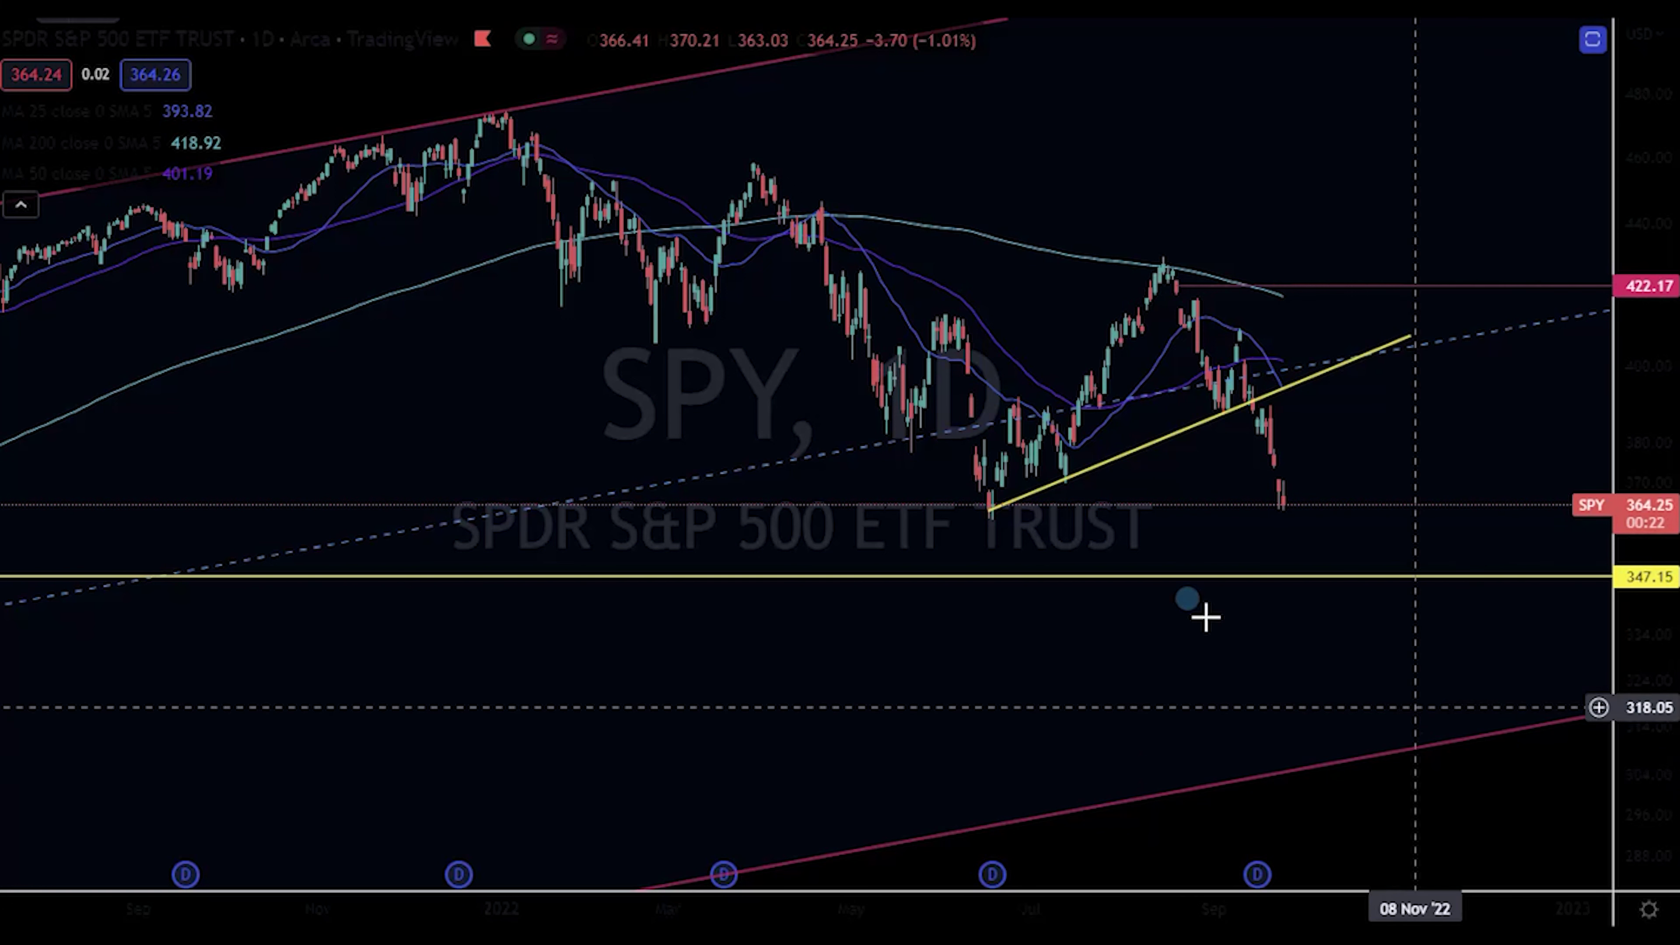
# Move the lower end of the yellow trend line to the 16 Jun '22 low, at about 360.4
pyautogui.moveTo(992, 517); pyautogui.dragTo(989, 523)
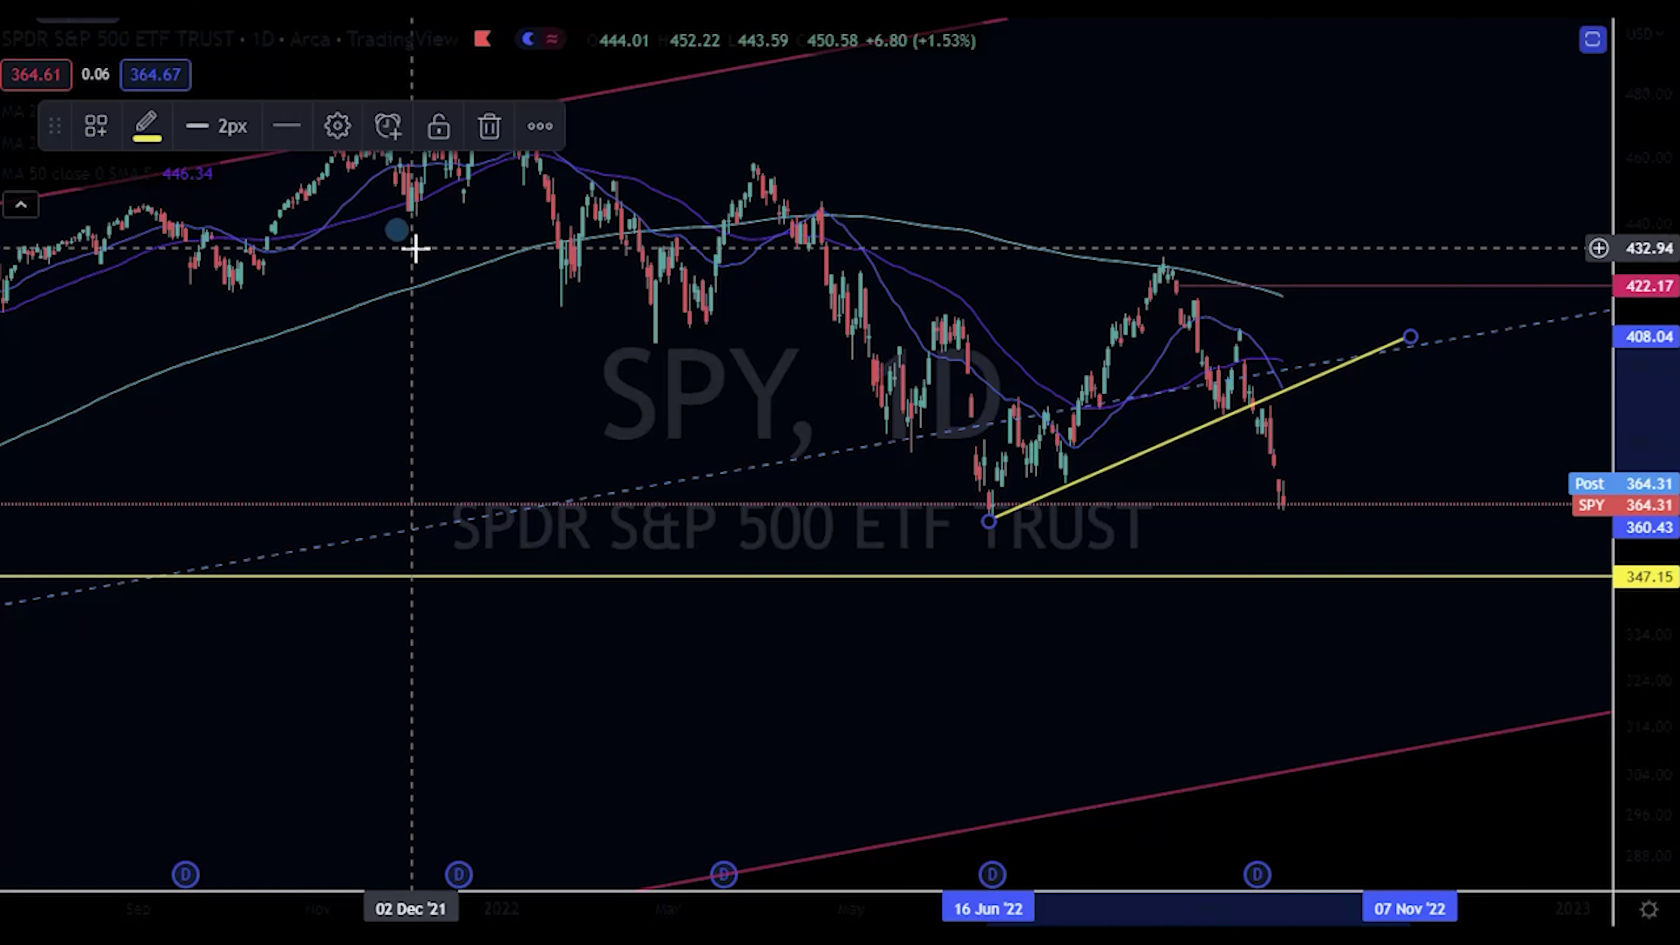
pyautogui.click(423, 271)
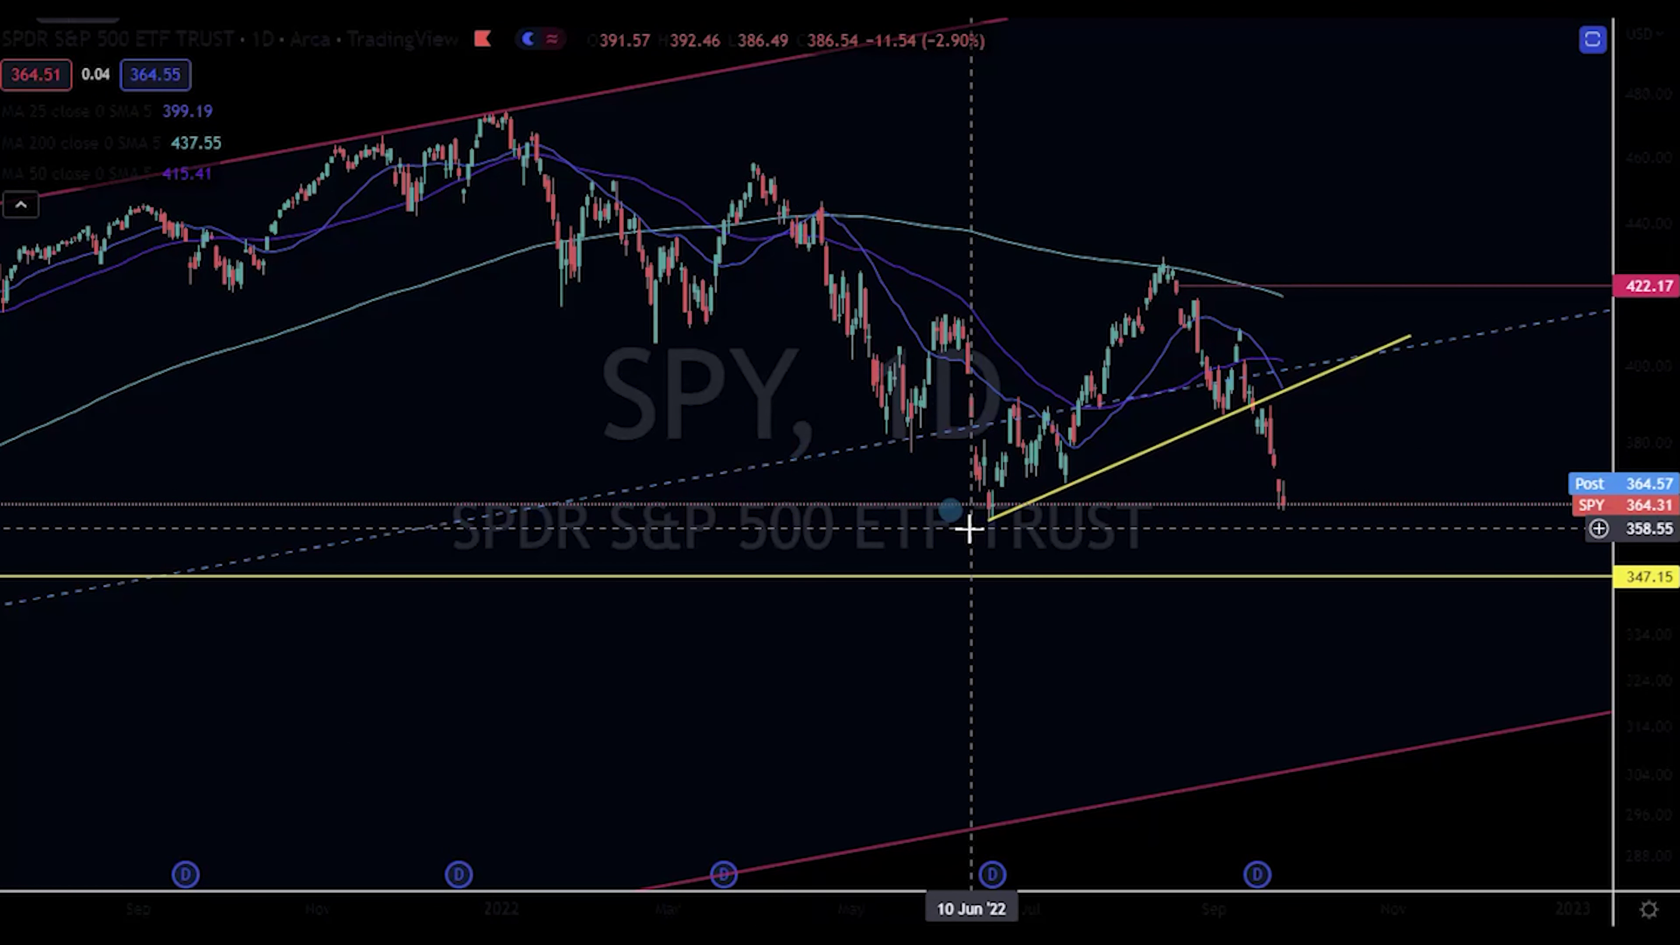
# Draw an almost horizontal orange trend line at about 361, from the 16 Jun '22 low to 1 Dec '22
pyautogui.scroll(3, 1140, 567)
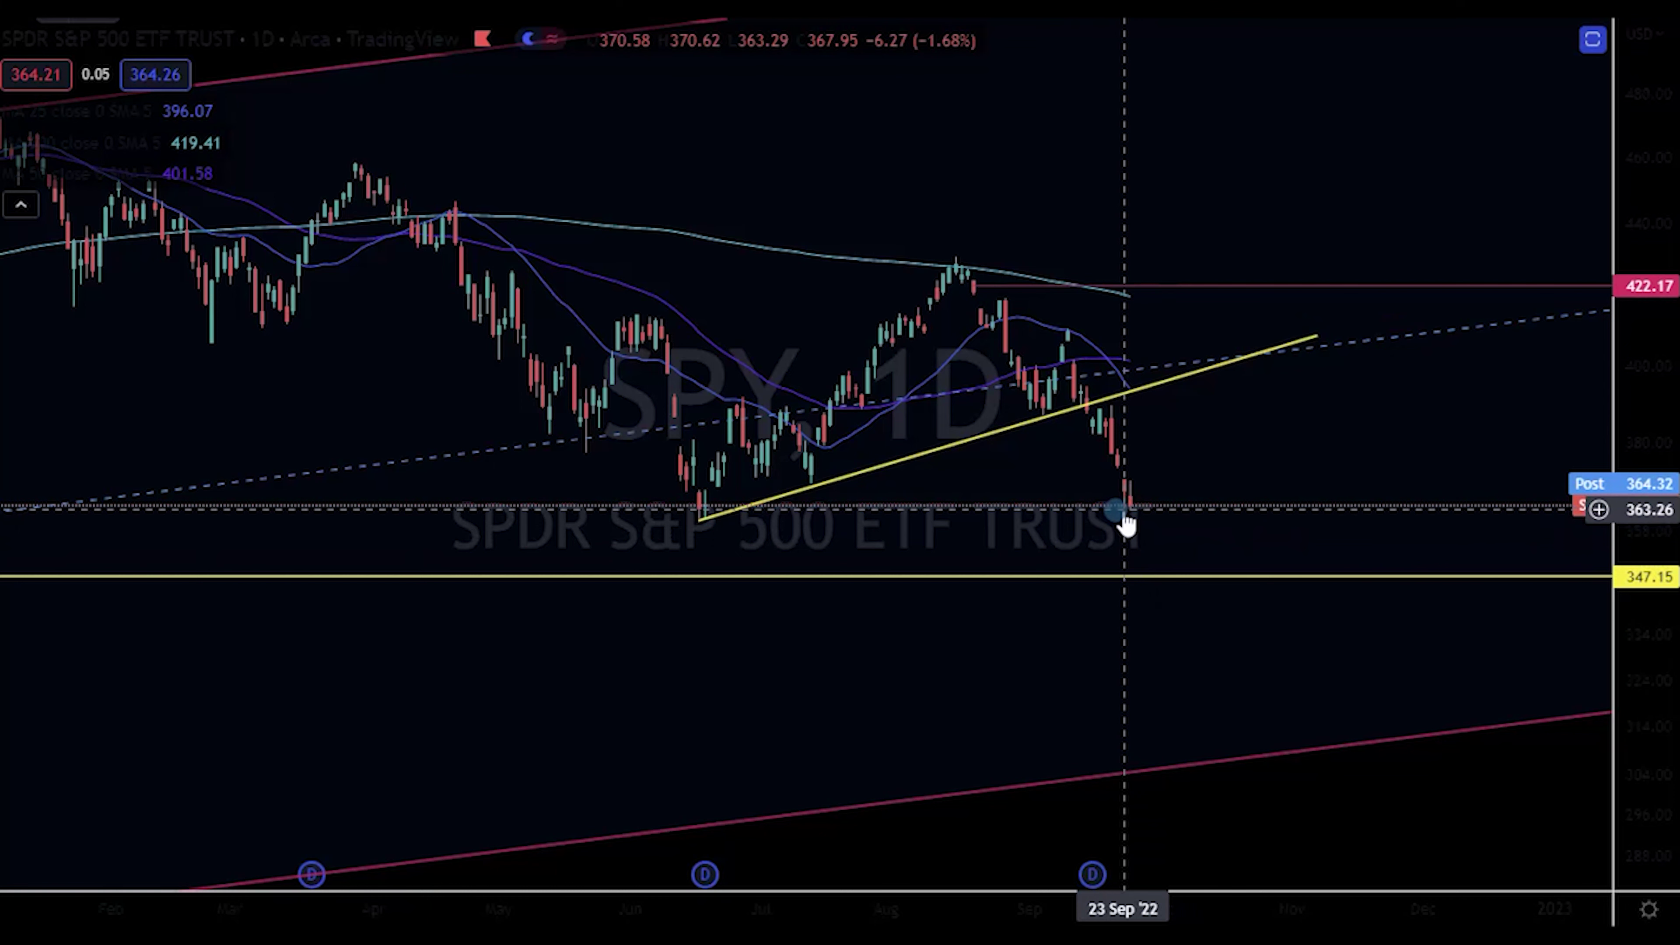
pyautogui.moveTo(1639, 667); pyautogui.dragTo(1611, 394)
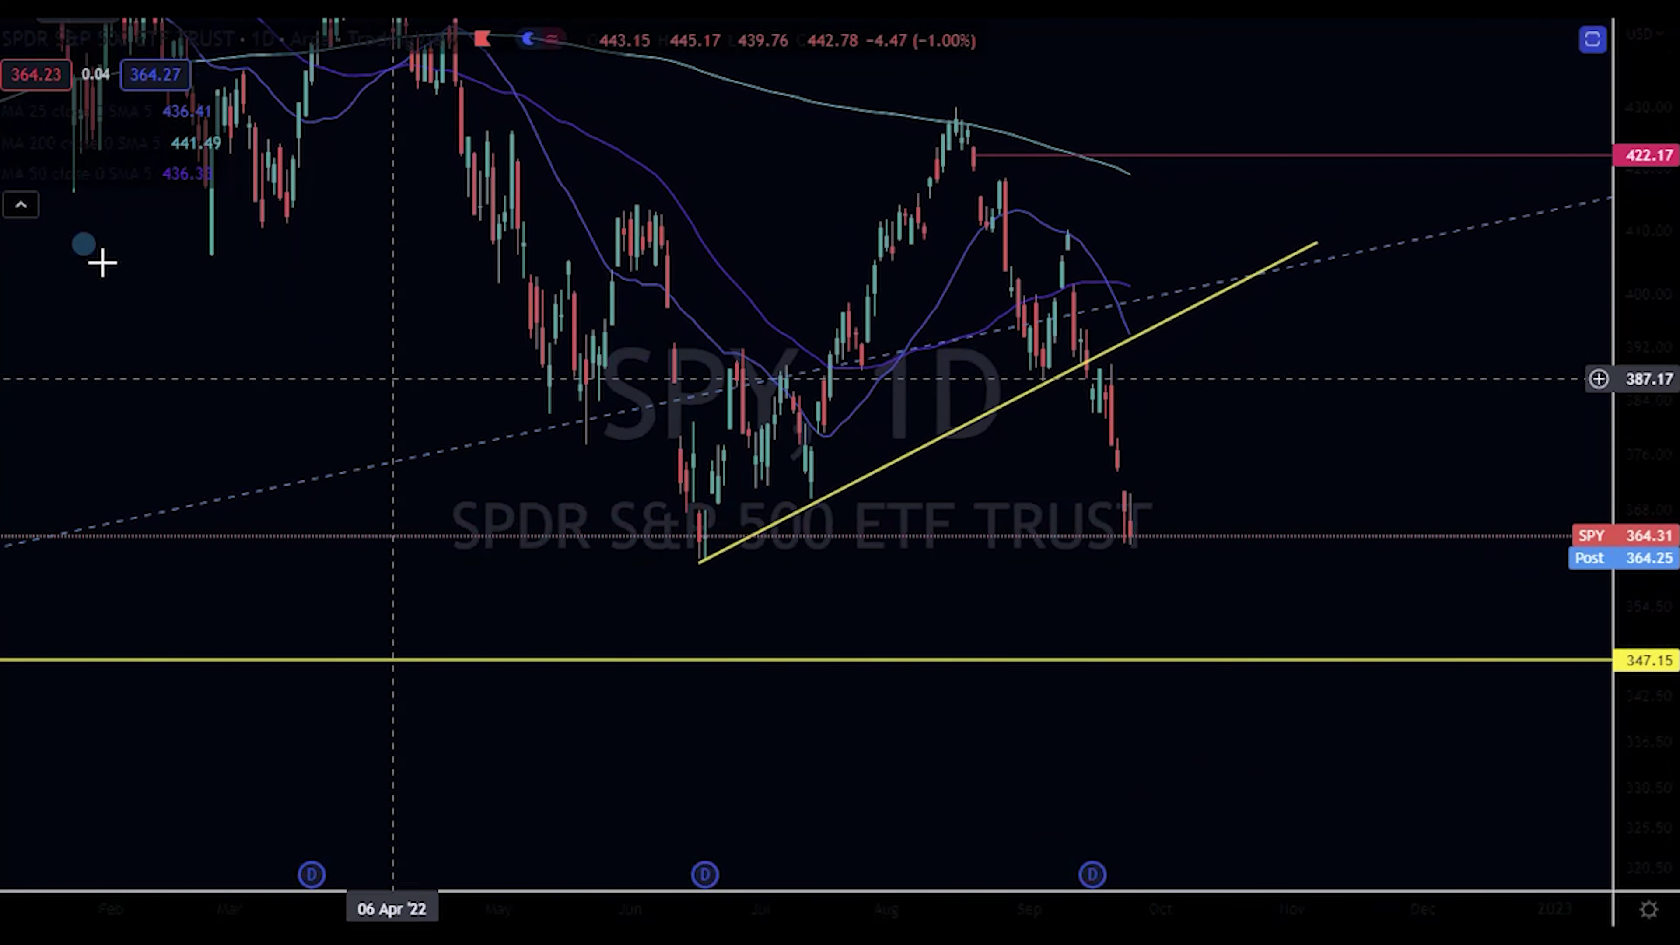
pyautogui.click(20, 86)
pyautogui.click(73, 83)
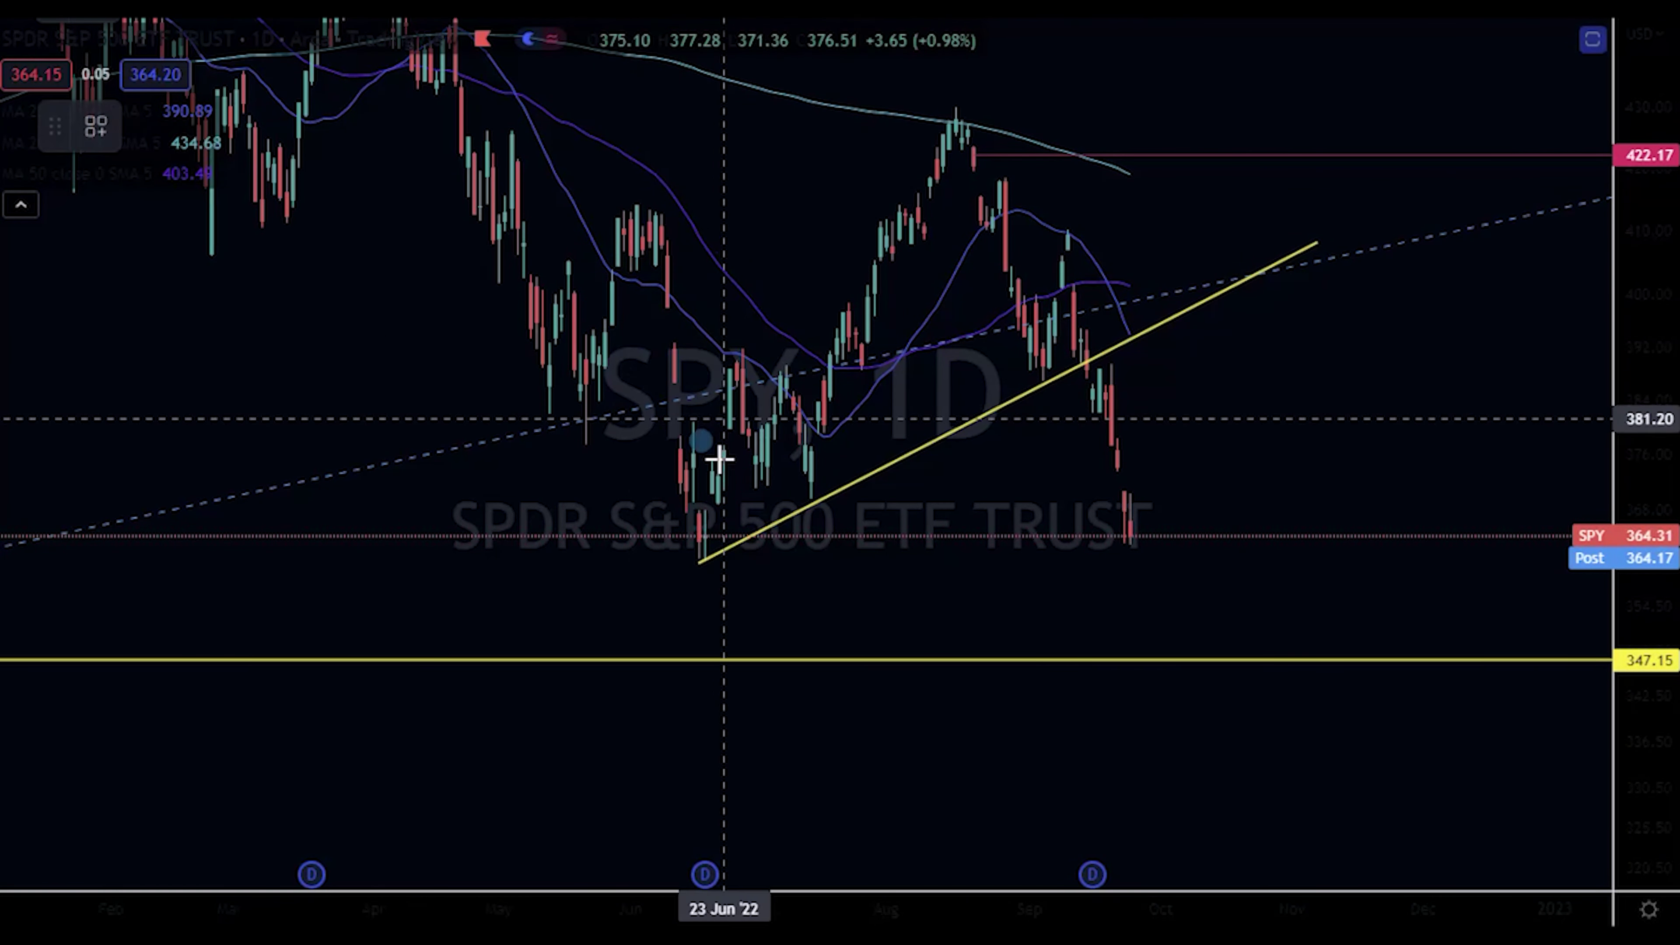
pyautogui.click(698, 558)
pyautogui.click(1421, 557)
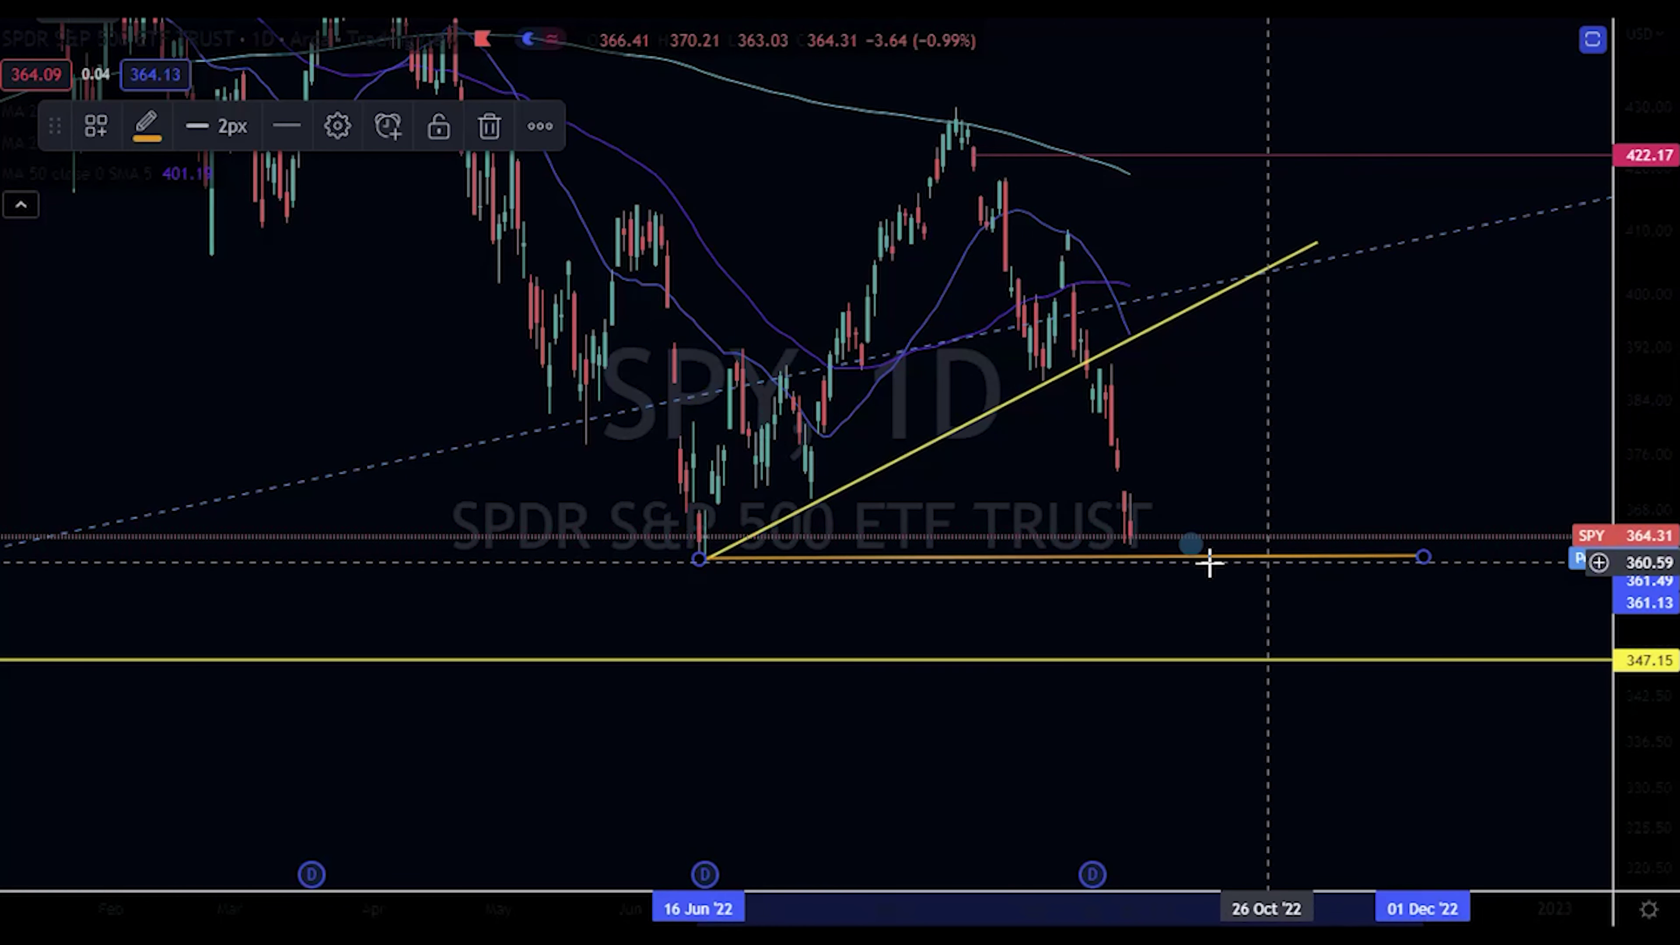
pyautogui.click(1177, 573)
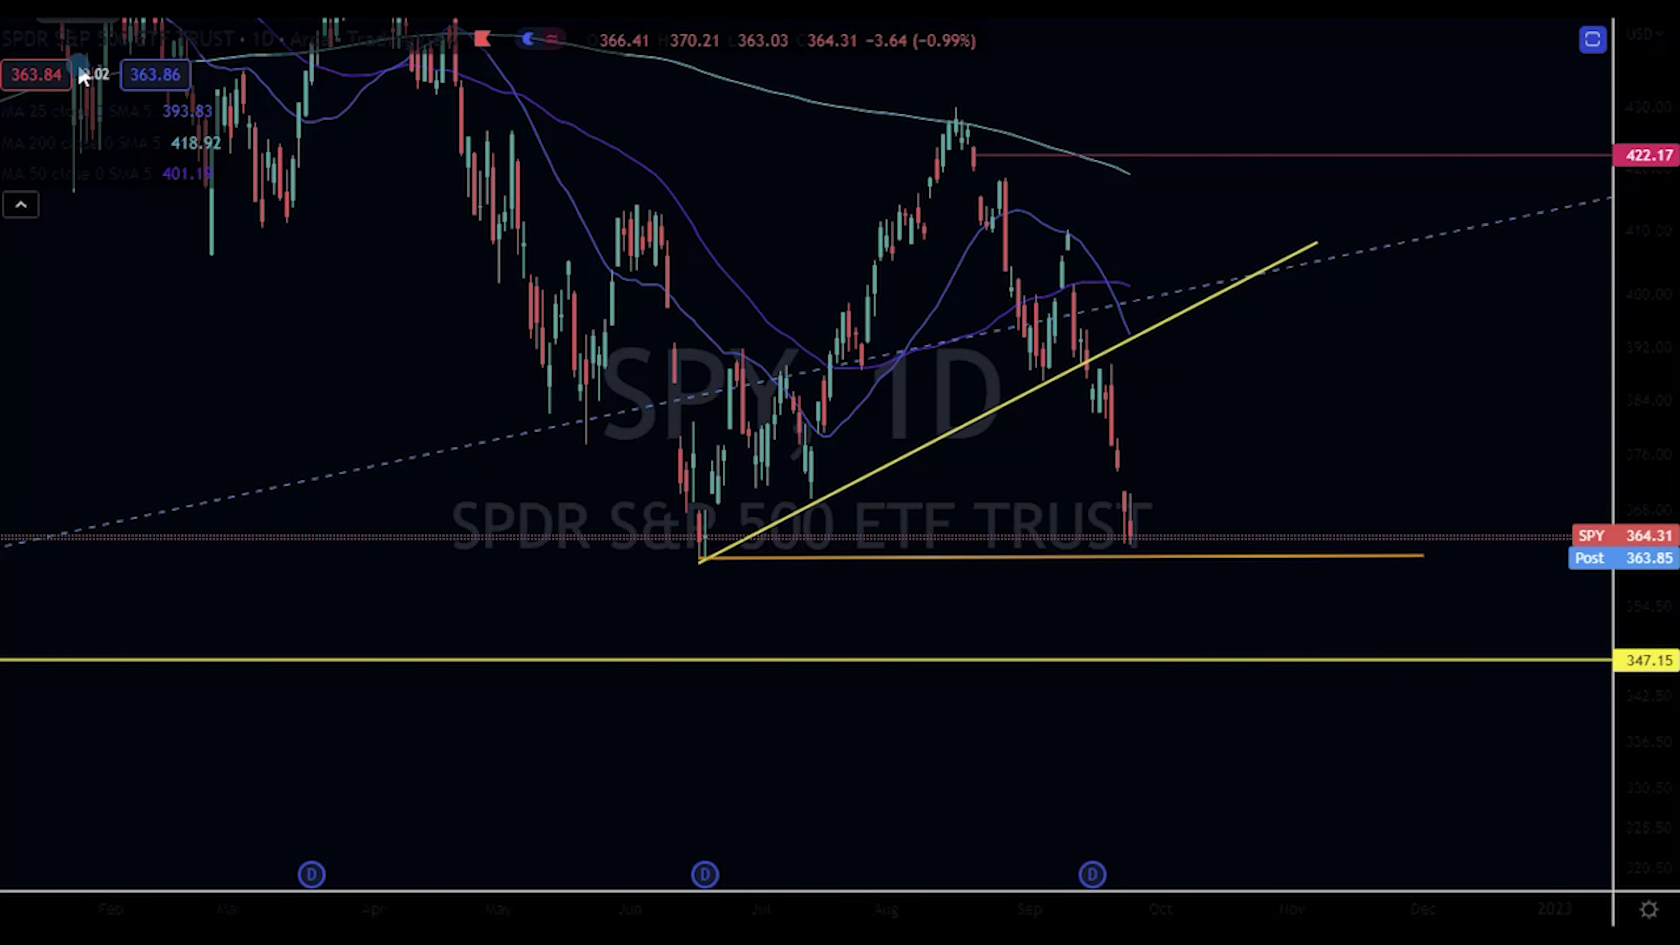
# Load the DXY chart and switch it to the monthly interval
pyautogui.click(66, 40)
pyautogui.write('DXY')
pyautogui.press('Return')
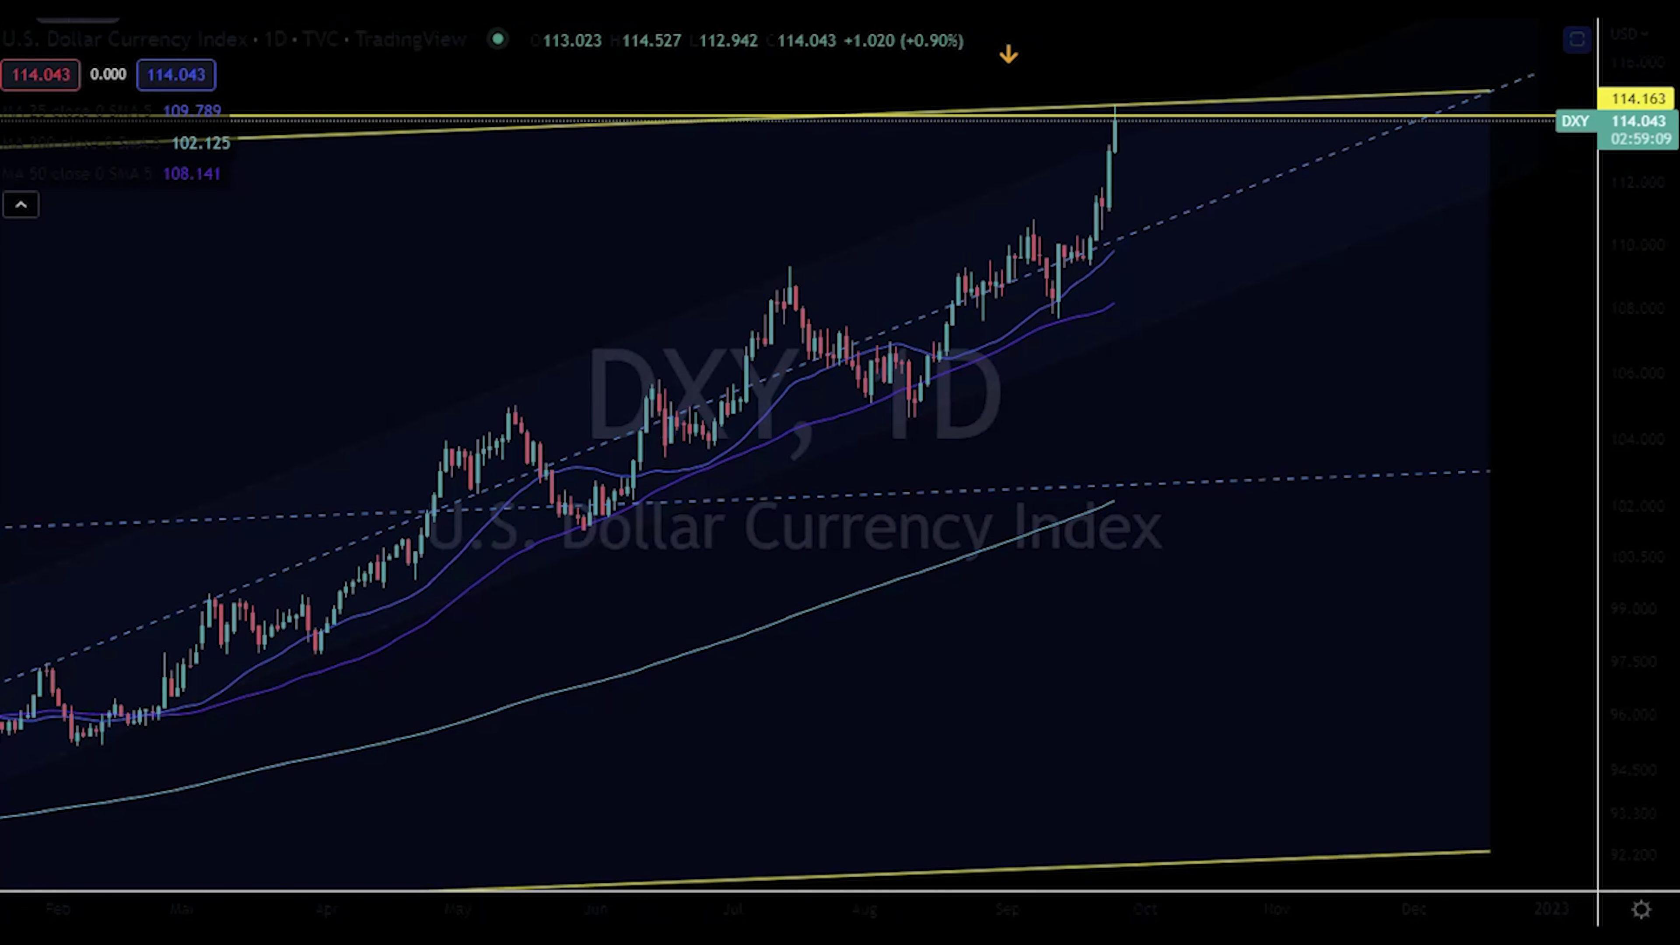
pyautogui.click(369, 23)
pyautogui.click(491, 783)
pyautogui.moveTo(1623, 423); pyautogui.dragTo(1606, 713)
pyautogui.scroll(-2, 1437, 589)
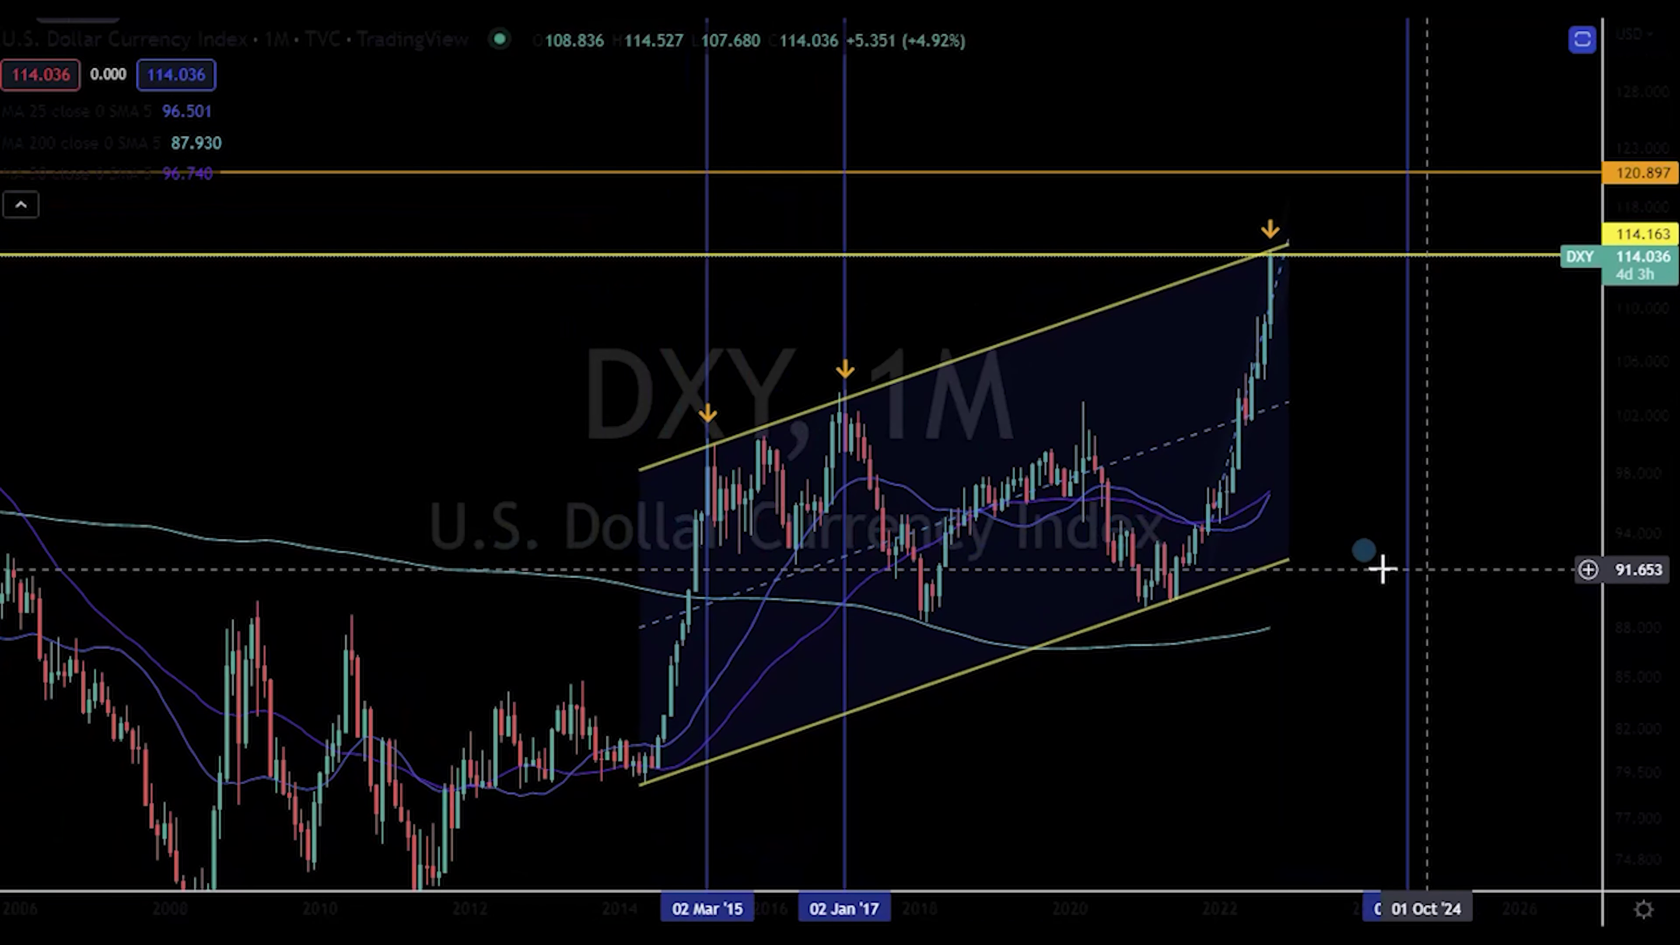
# Examine the rising channel on the monthly DXY chart and compare it with the marked 2000–2002 rally
pyautogui.scroll(2, 1248, 609)
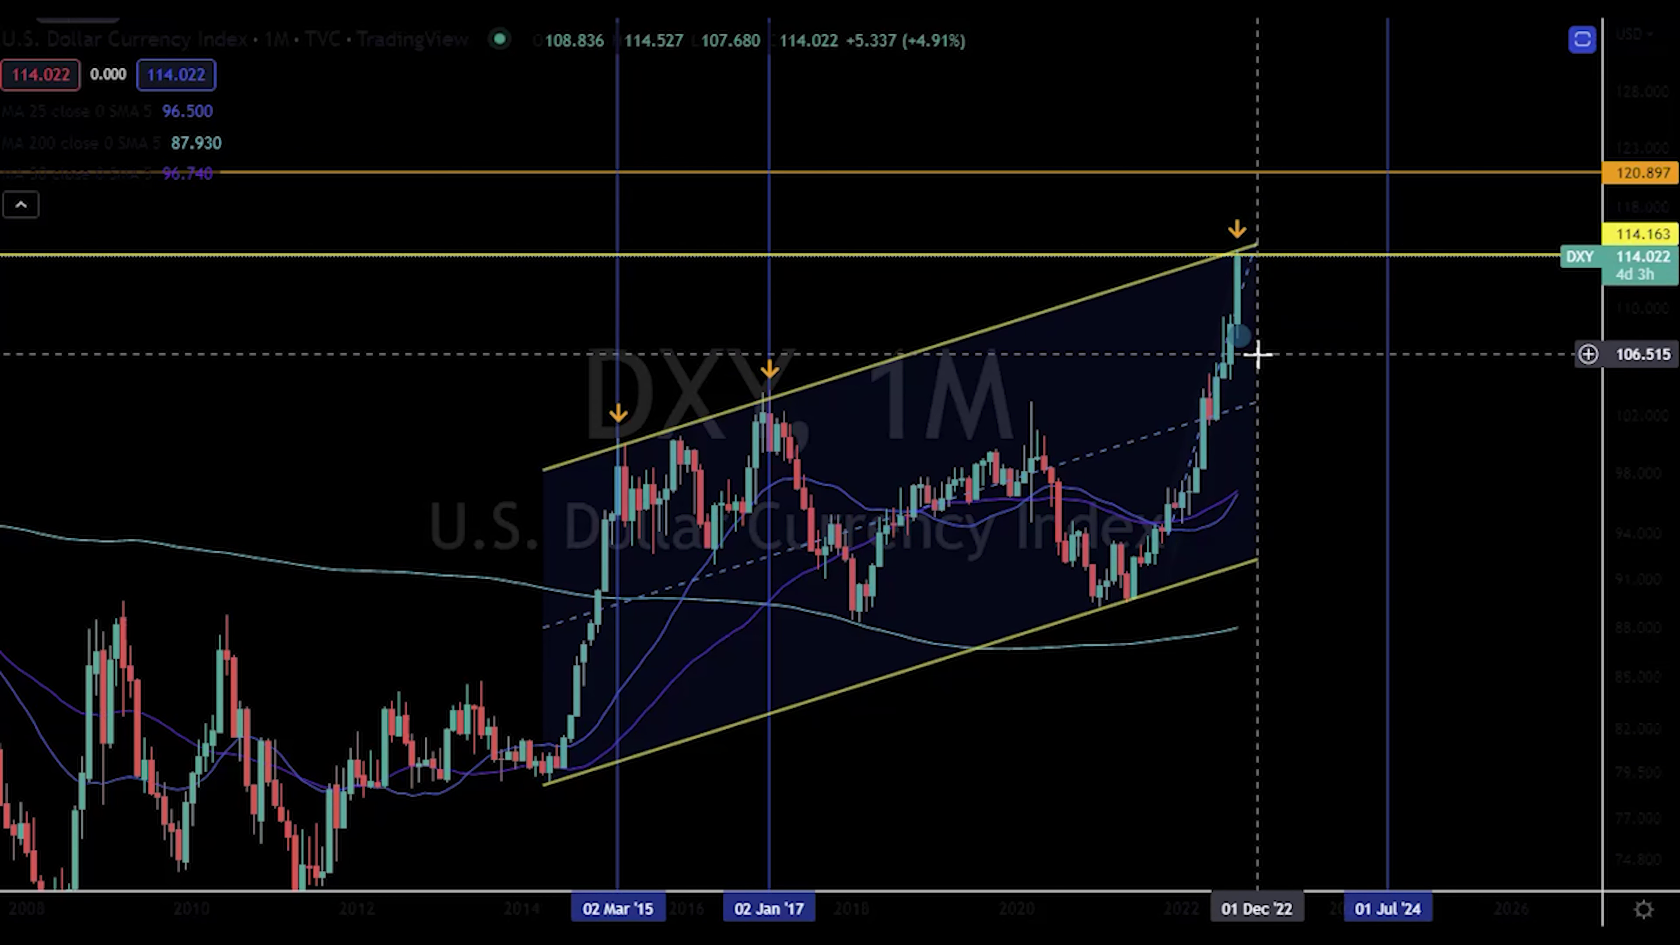
pyautogui.scroll(-3, 1256, 355)
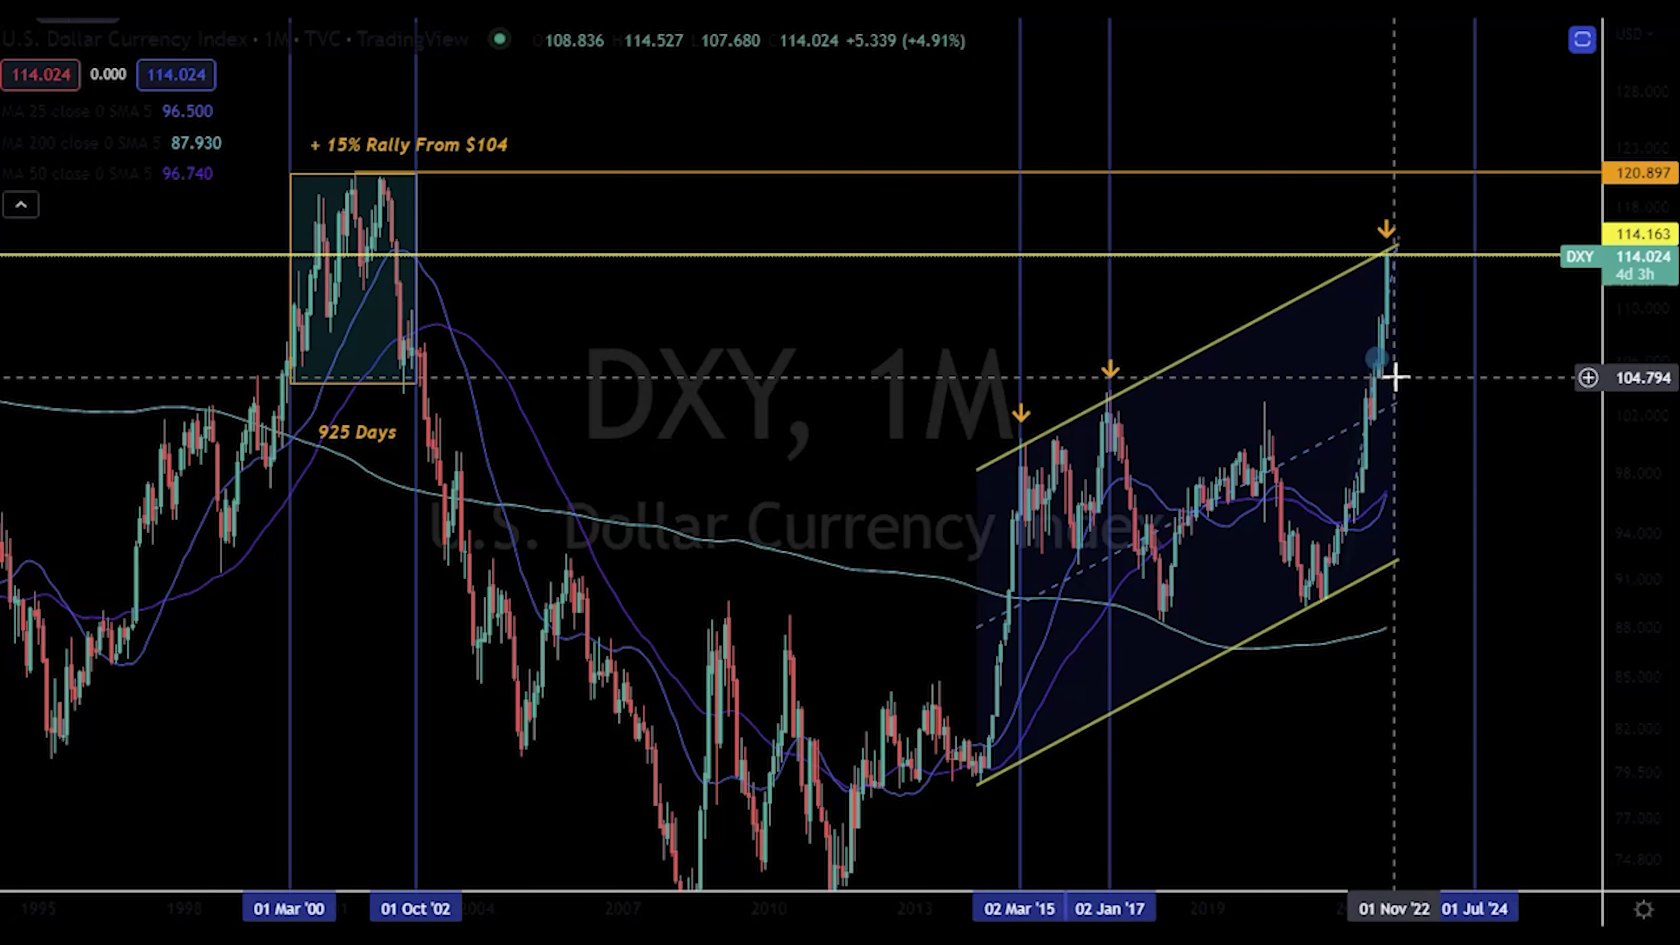
pyautogui.scroll(1, 1380, 411)
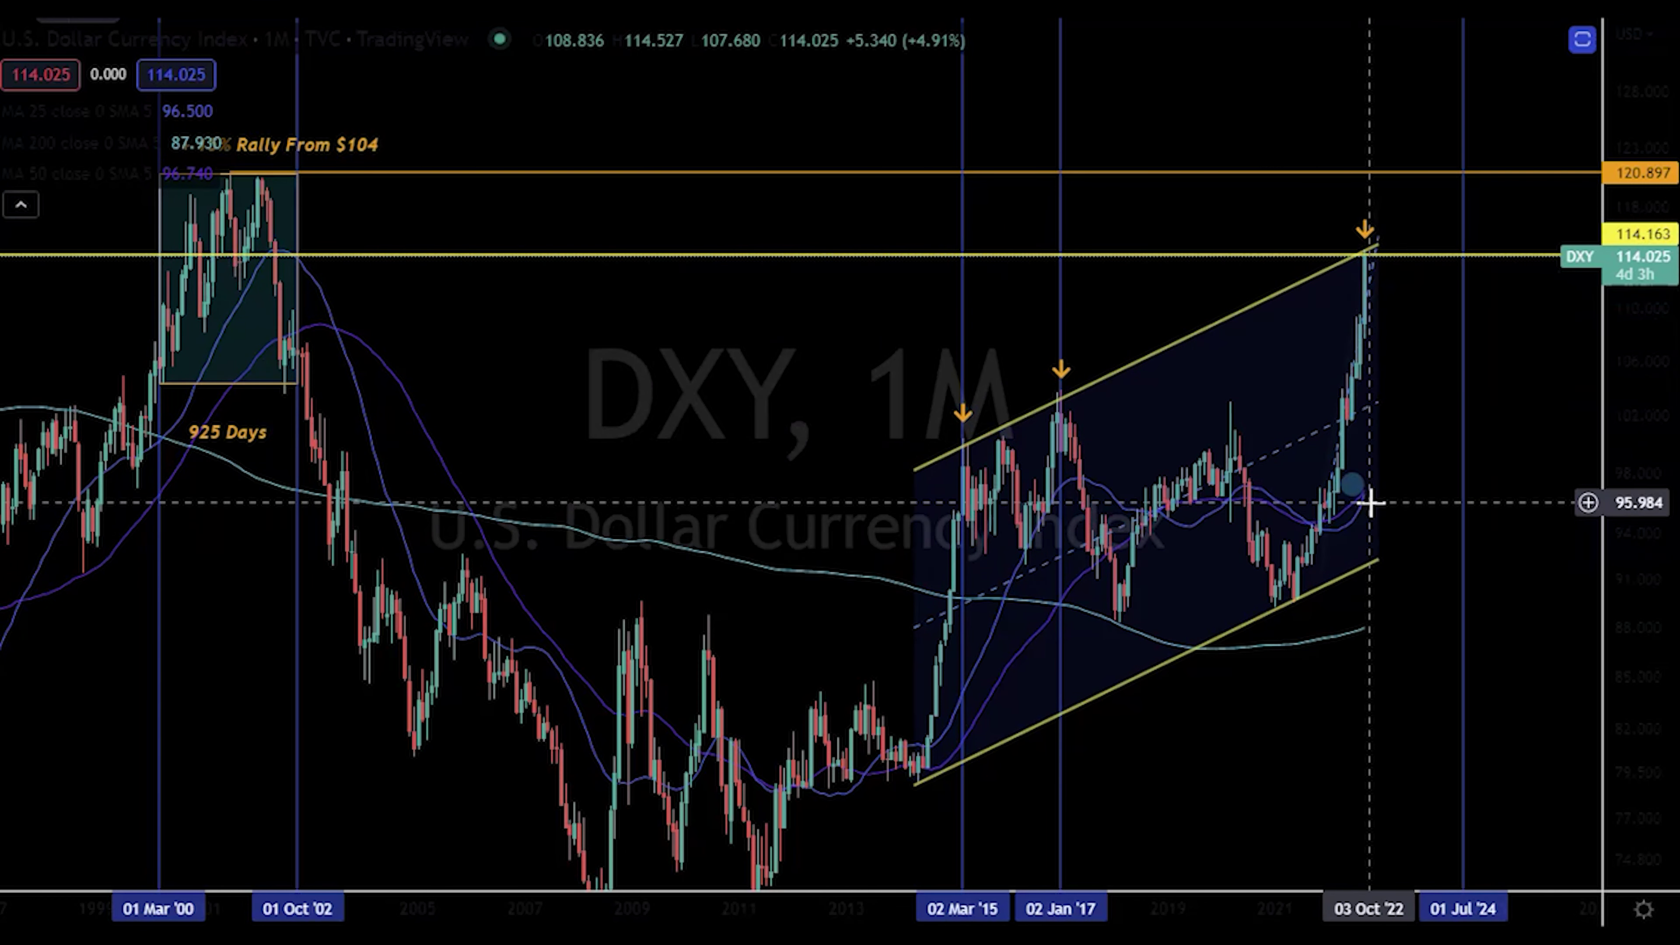
pyautogui.scroll(3, 1369, 503)
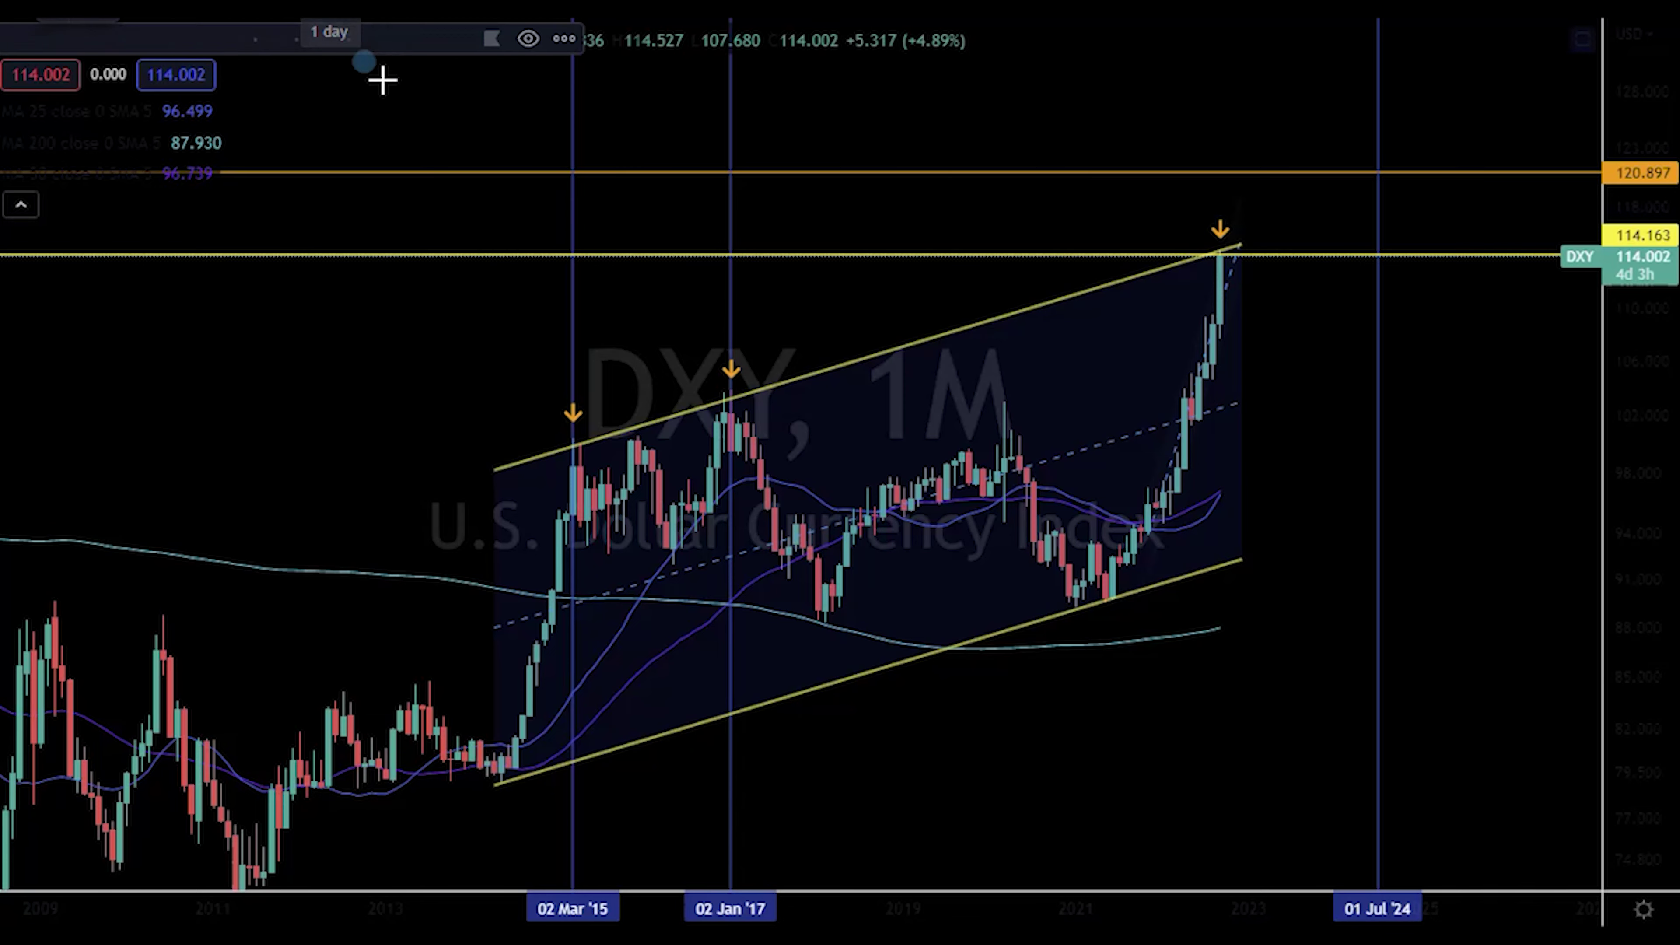
pyautogui.scroll(-3, 627, 327)
pyautogui.moveTo(653, 368); pyautogui.dragTo(769, 330)
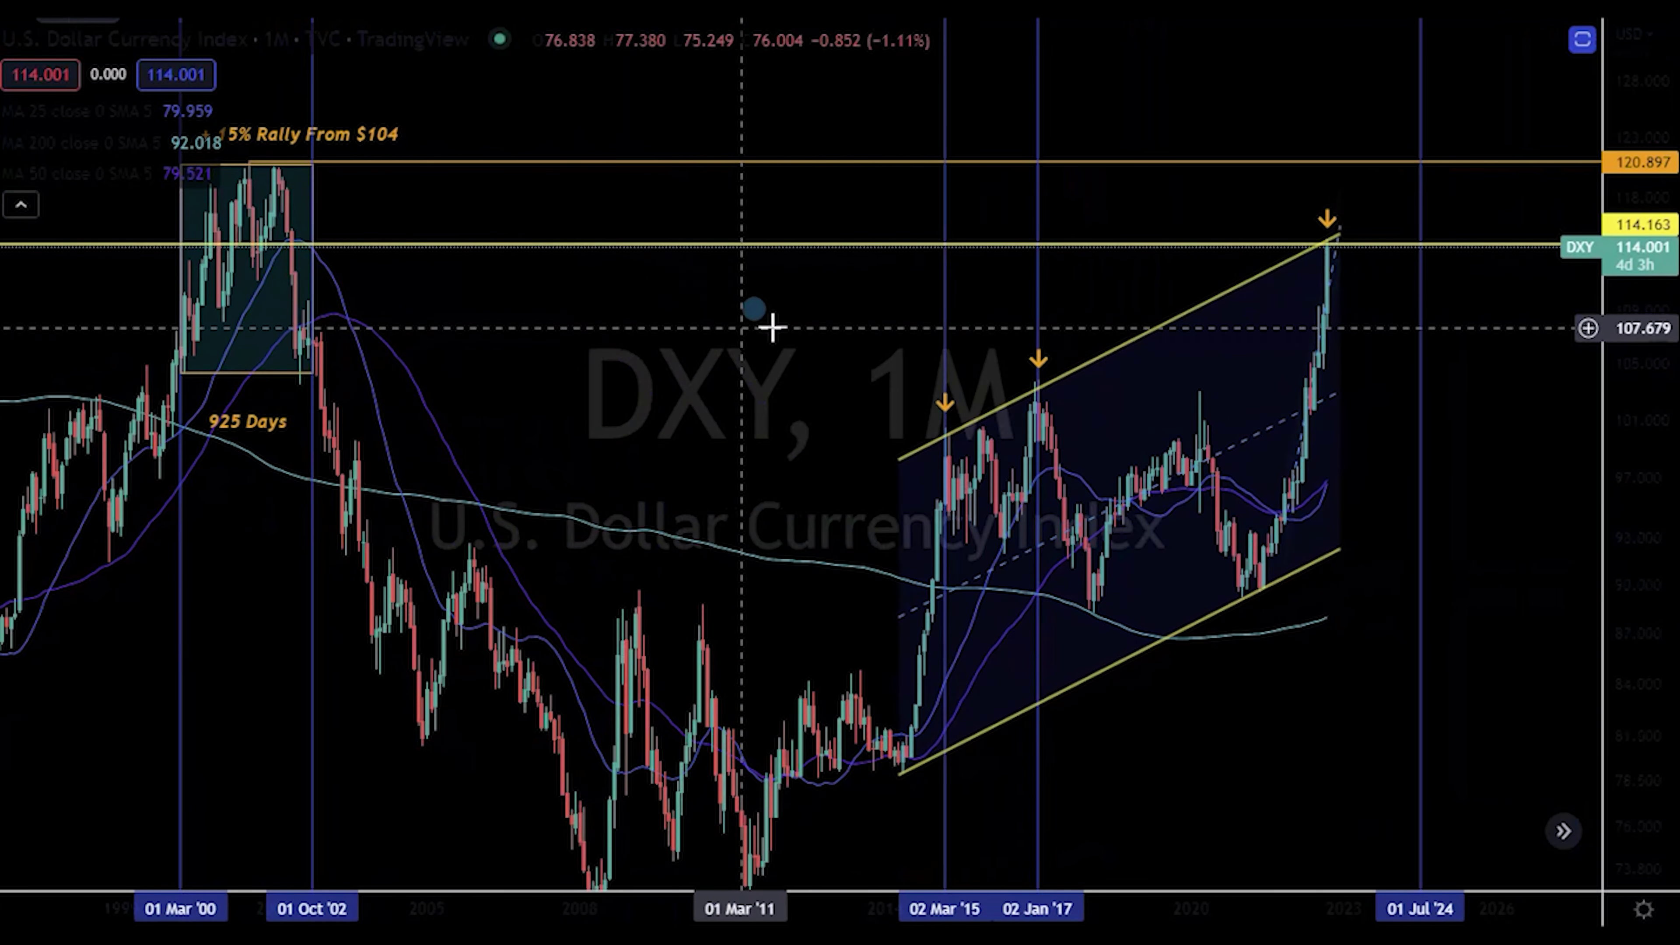
# Draw a rectangle around the latest DXY rally, from about 104 to 114.5, extending beyond the Jul '24 vertical line
pyautogui.click(3, 99)
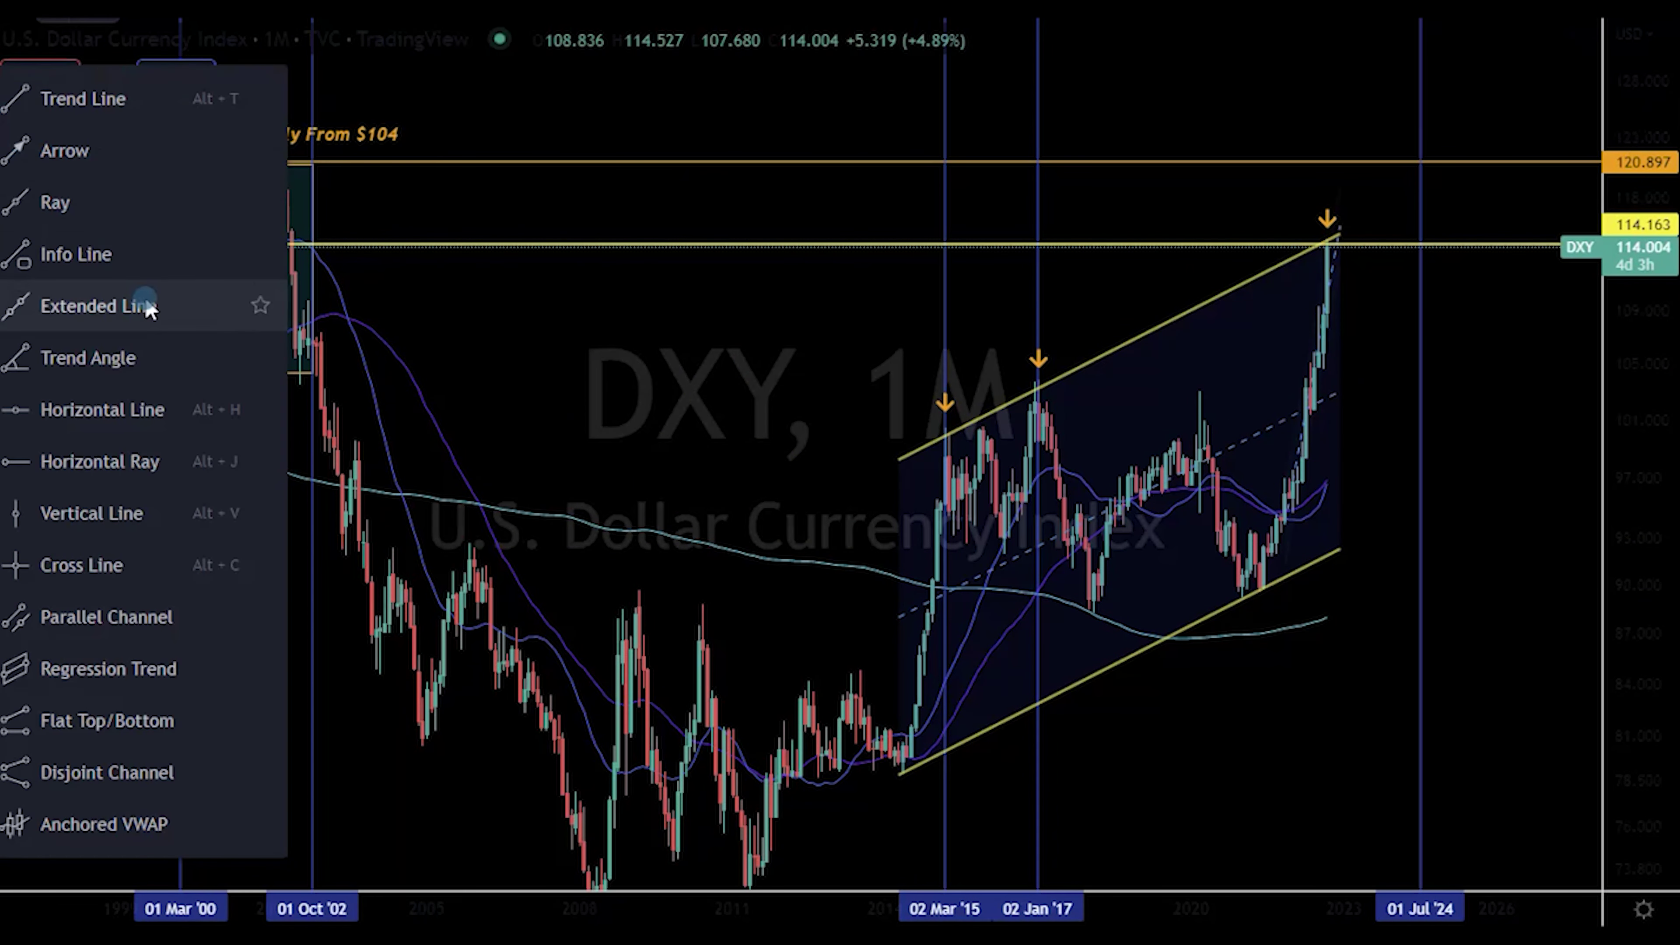
pyautogui.click(88, 231)
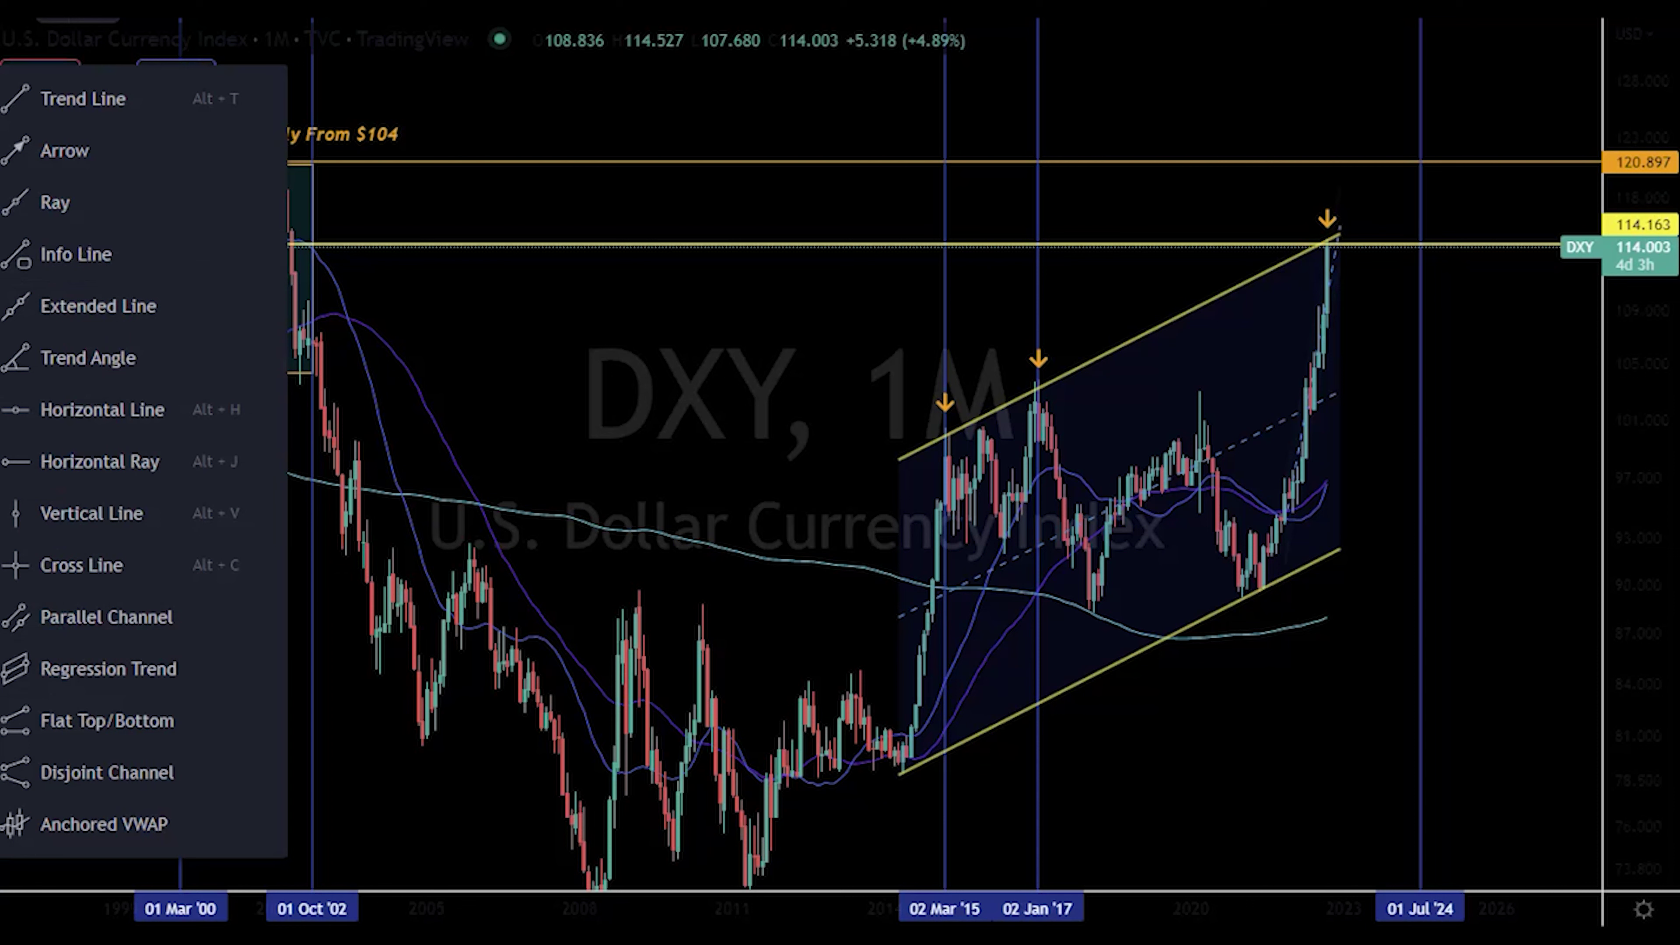
pyautogui.click(2, 176)
pyautogui.click(40, 244)
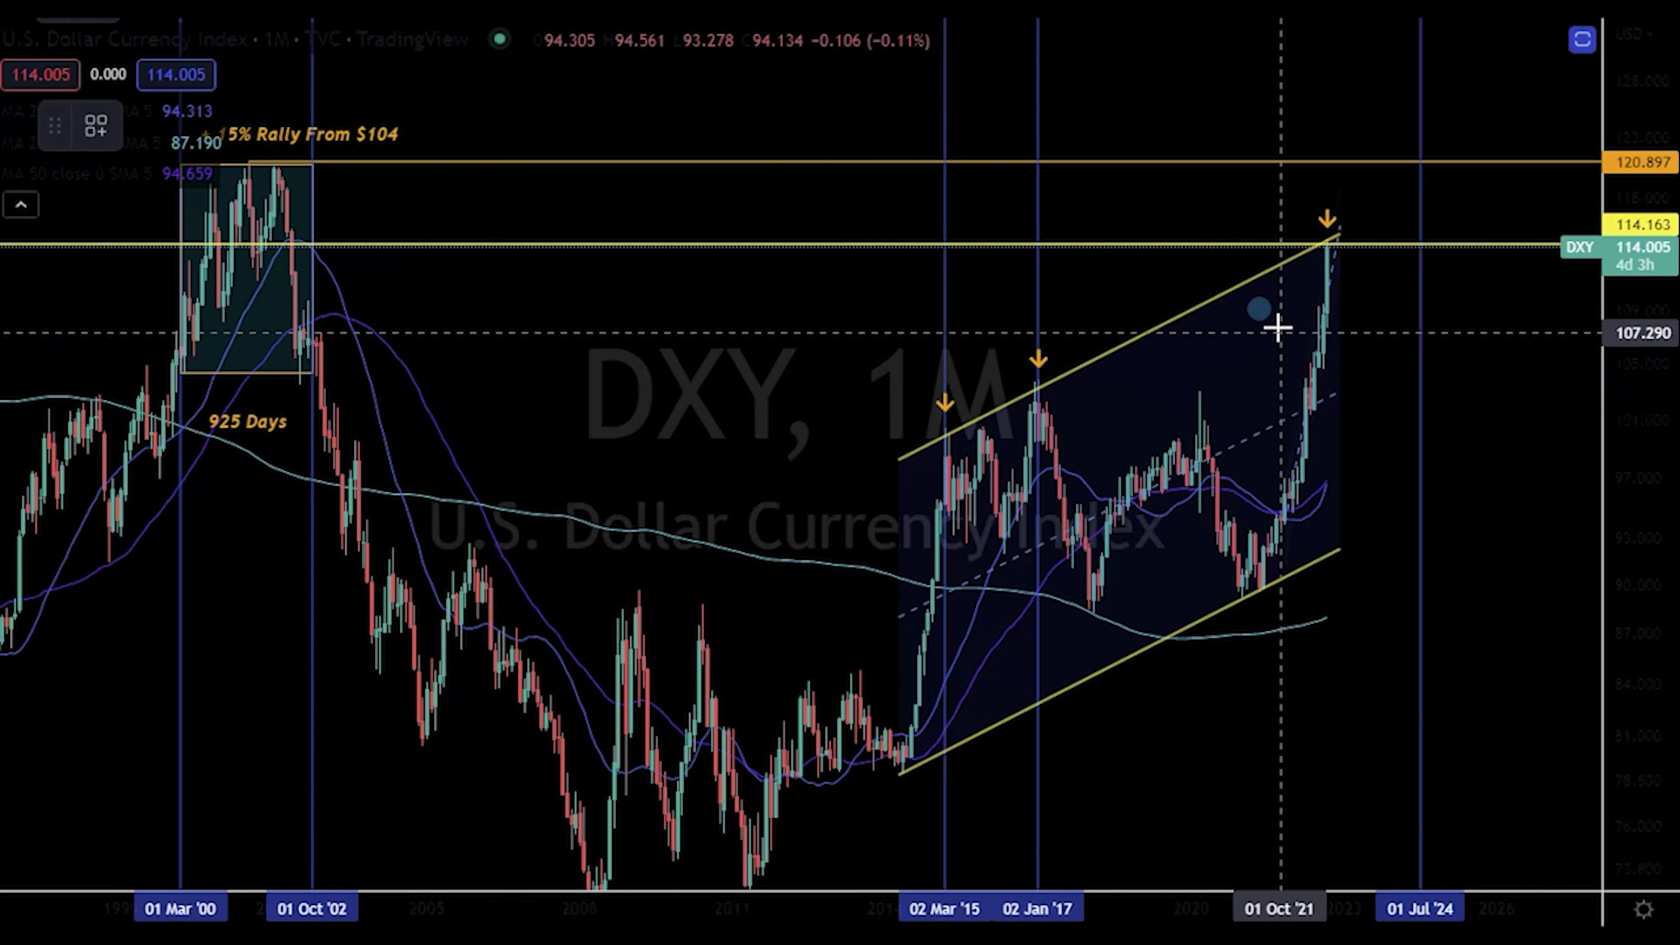
pyautogui.scroll(2, 1256, 311)
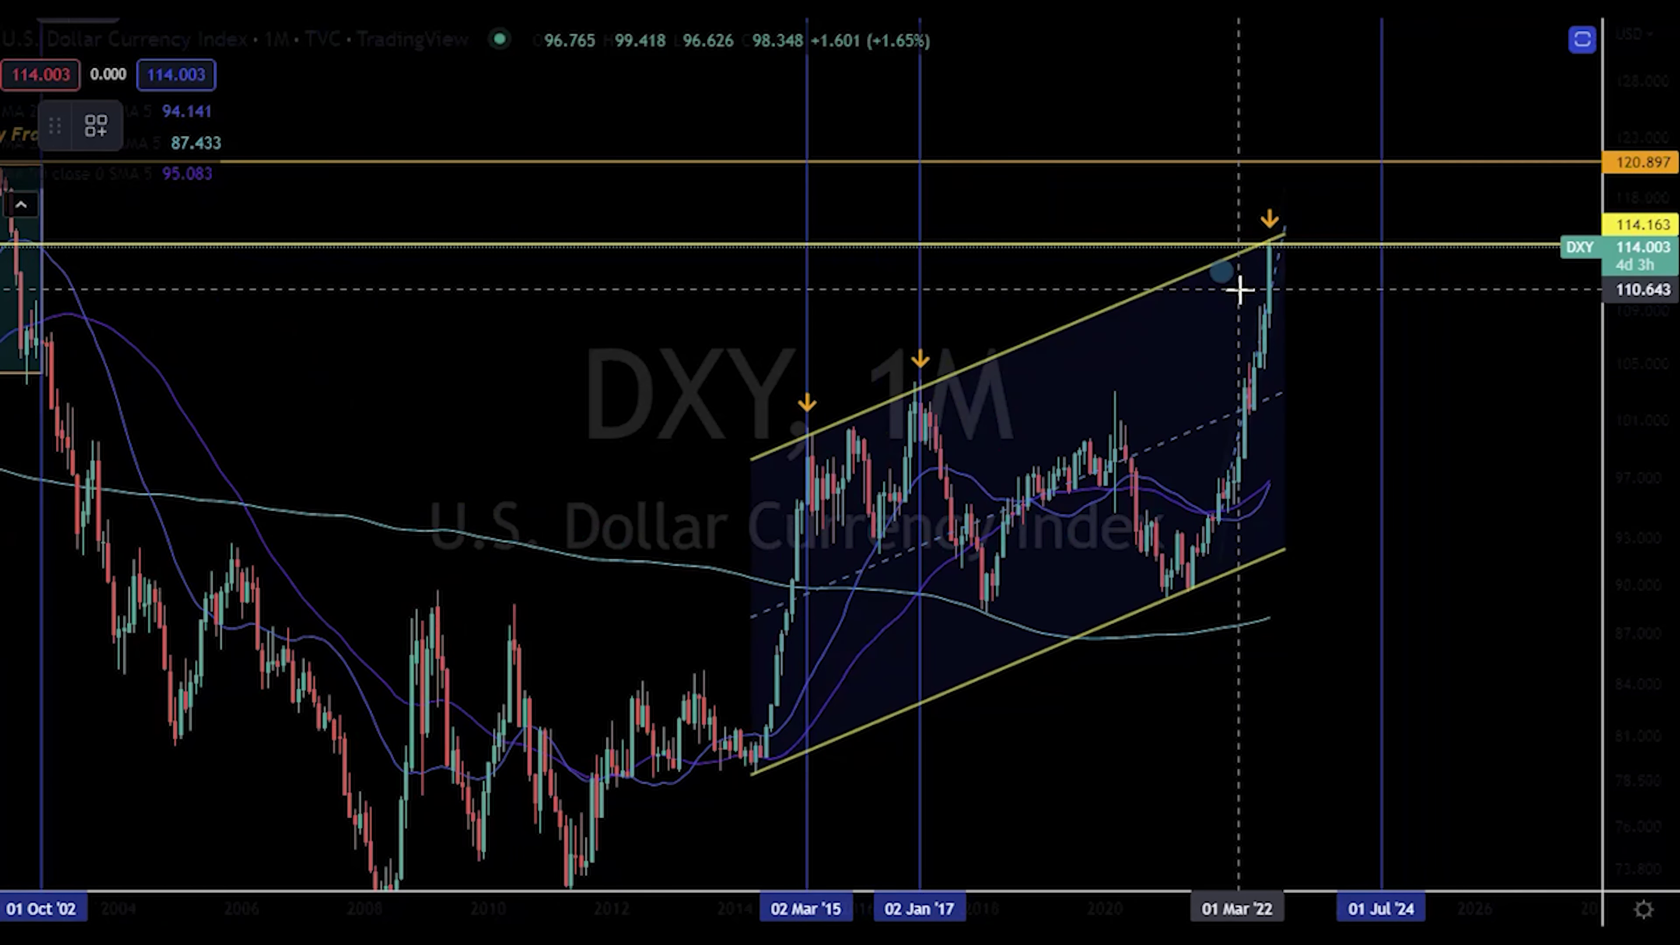
pyautogui.click(1156, 239)
pyautogui.click(1431, 362)
pyautogui.moveTo(1431, 362); pyautogui.dragTo(1460, 378)
pyautogui.click(1382, 456)
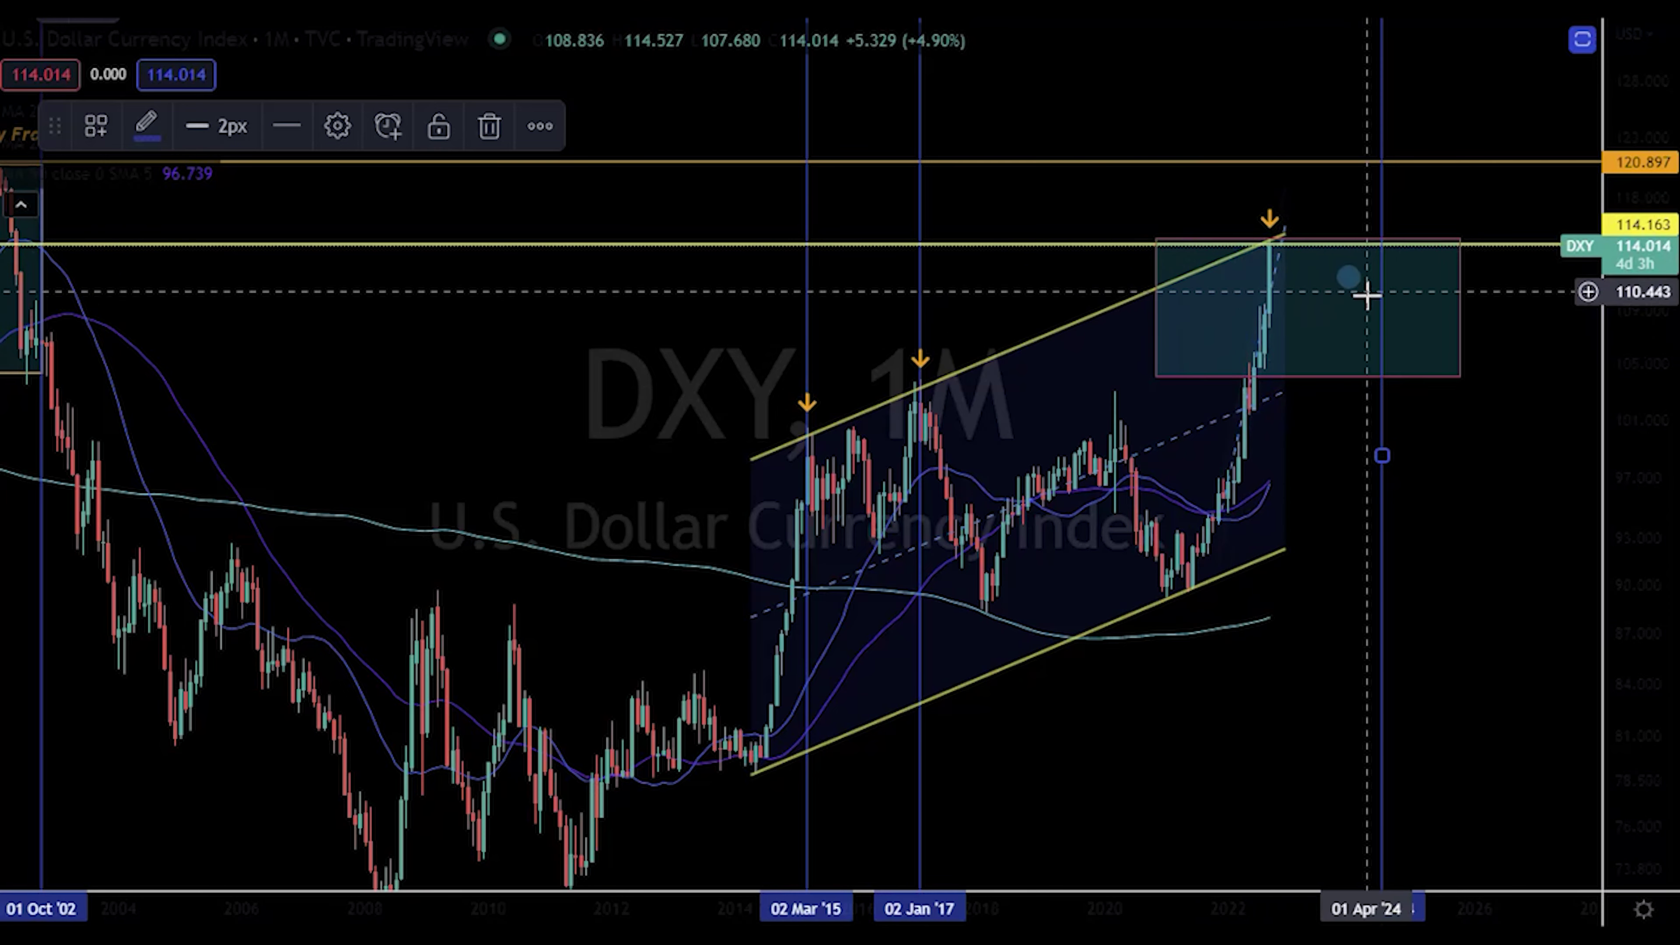
# Switch the DXY chart to the 1-day interval
pyautogui.hscroll(-10, 1362, 288)
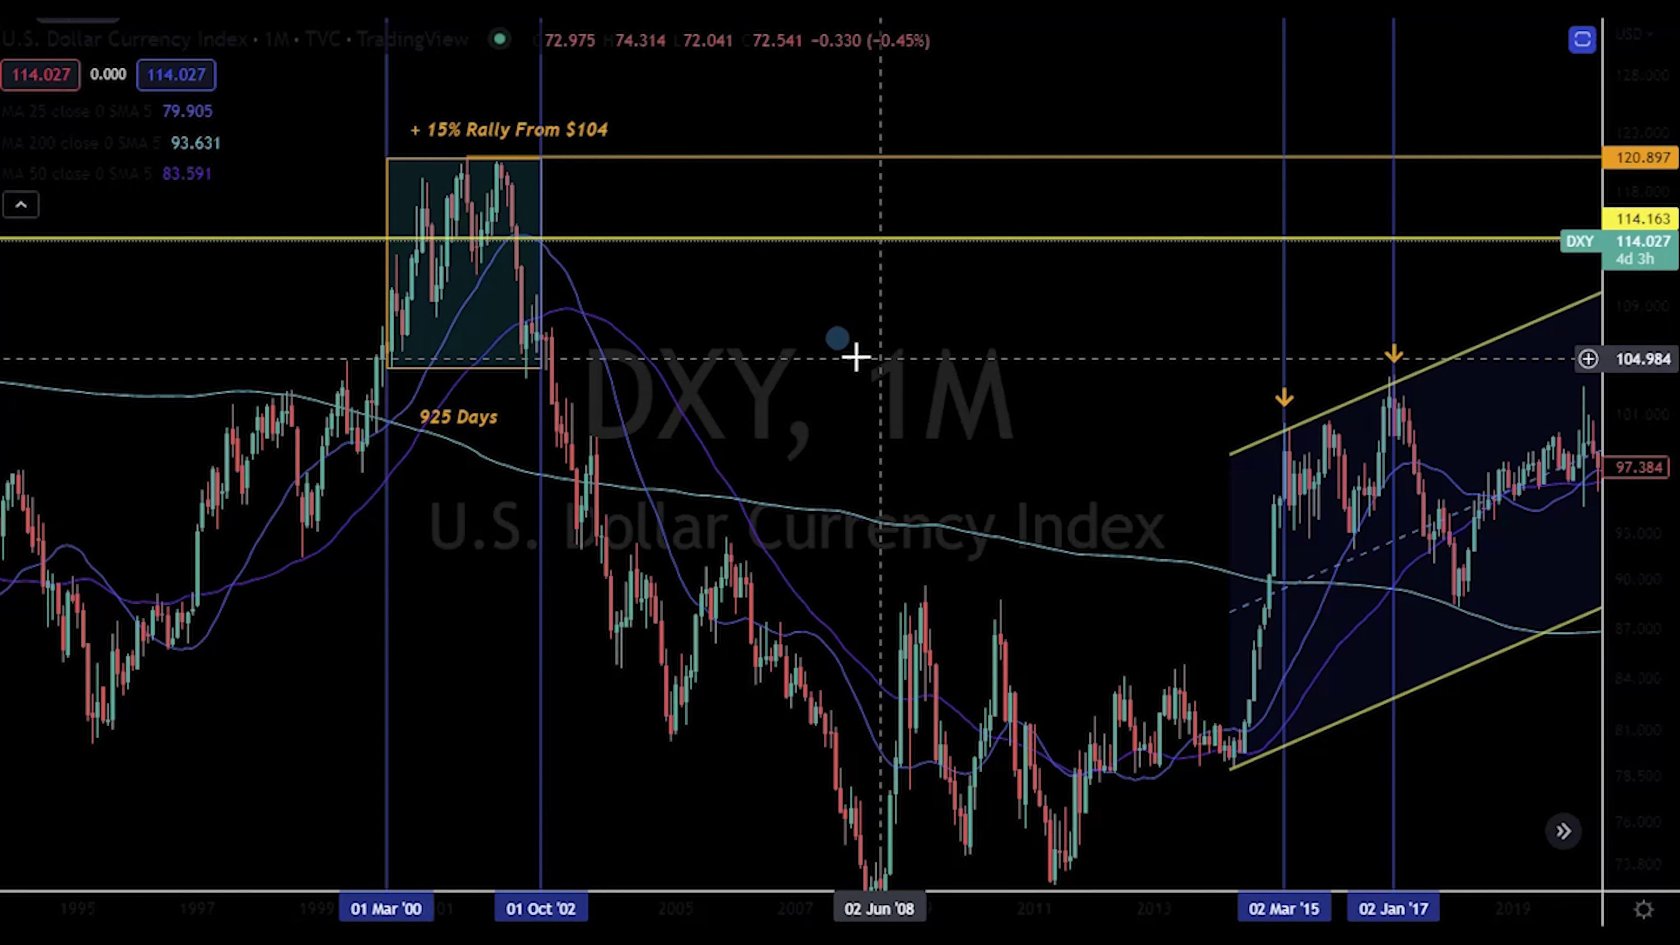
pyautogui.moveTo(923, 379); pyautogui.dragTo(564, 393)
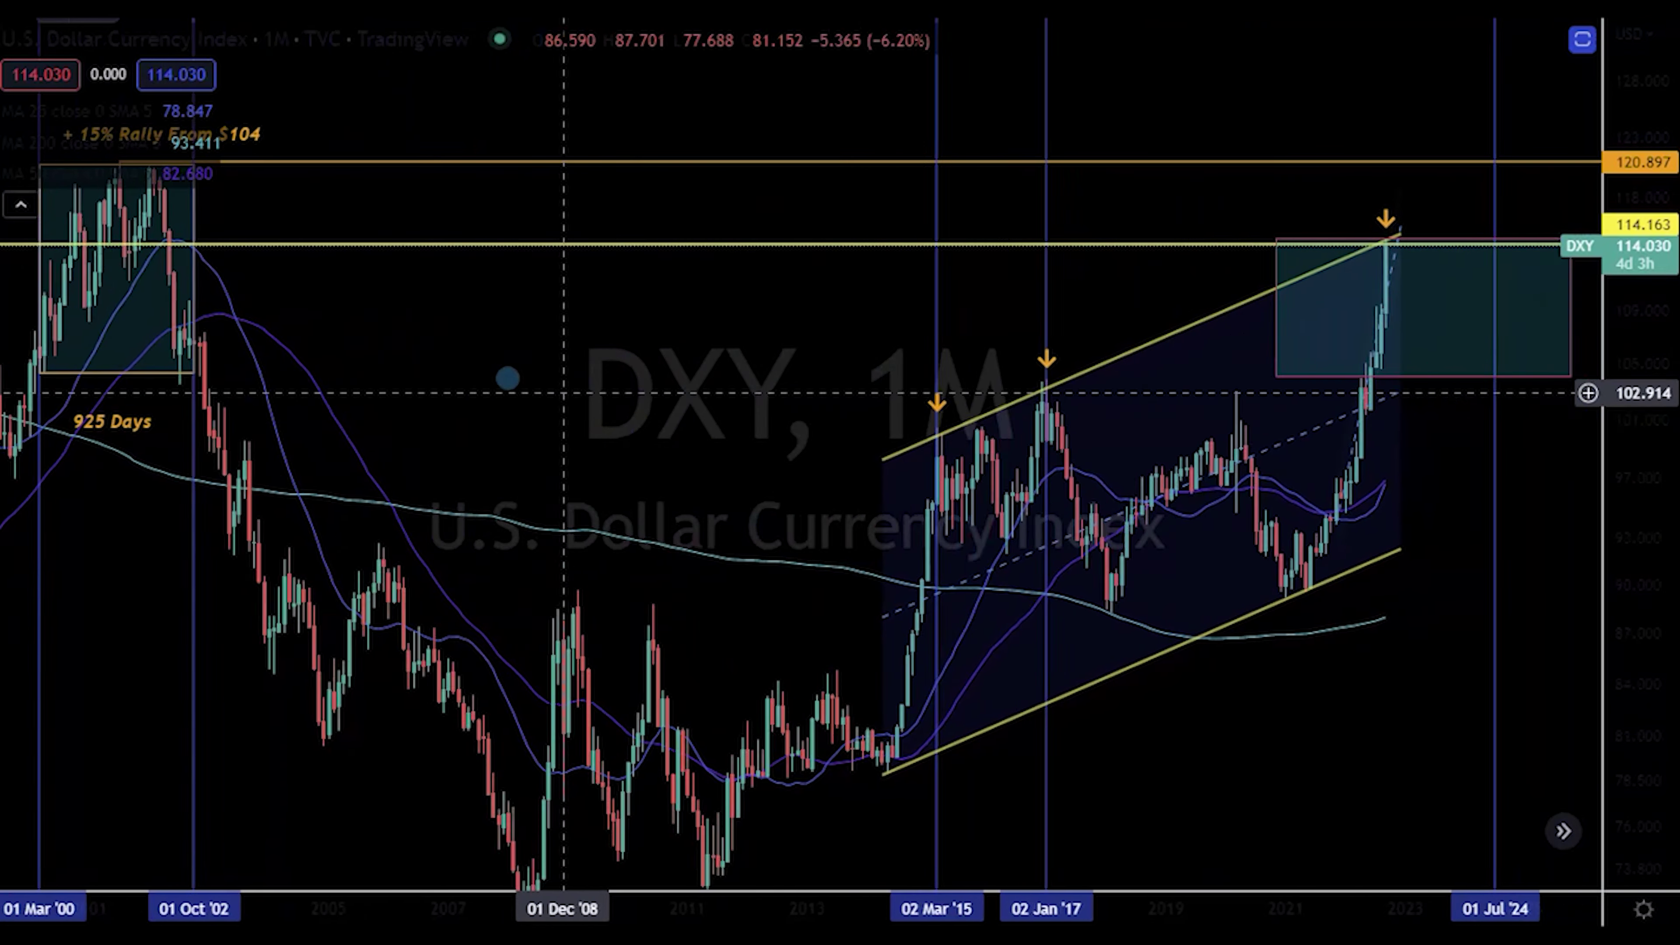
pyautogui.scroll(3, 1303, 586)
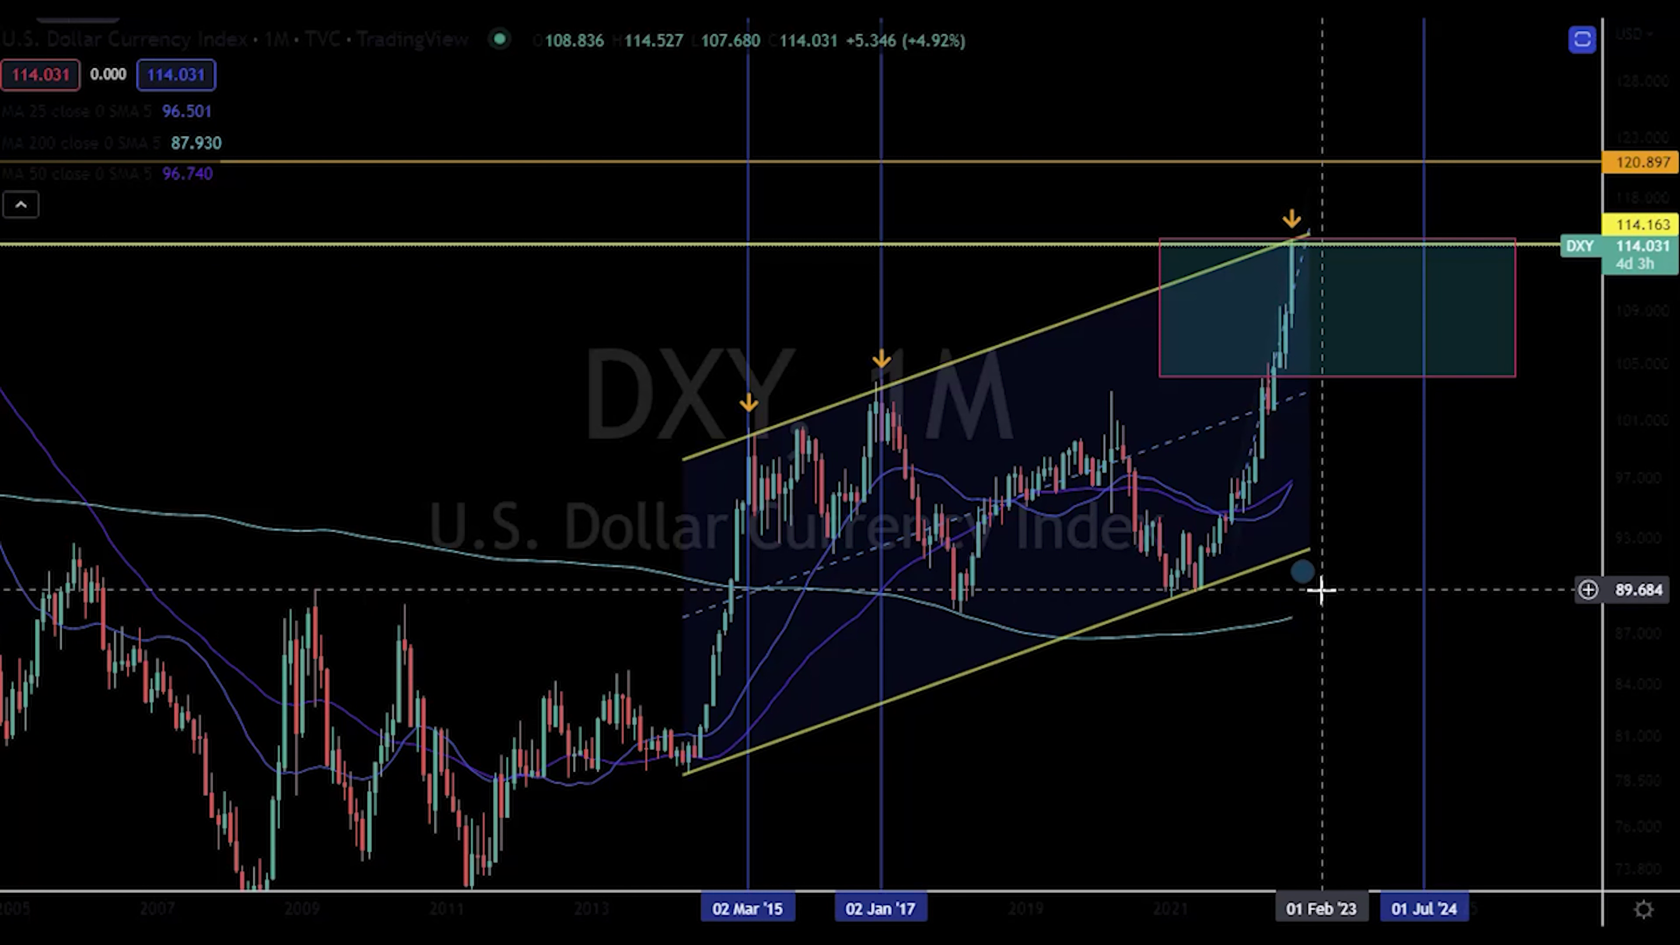
pyautogui.scroll(-2, 1321, 591)
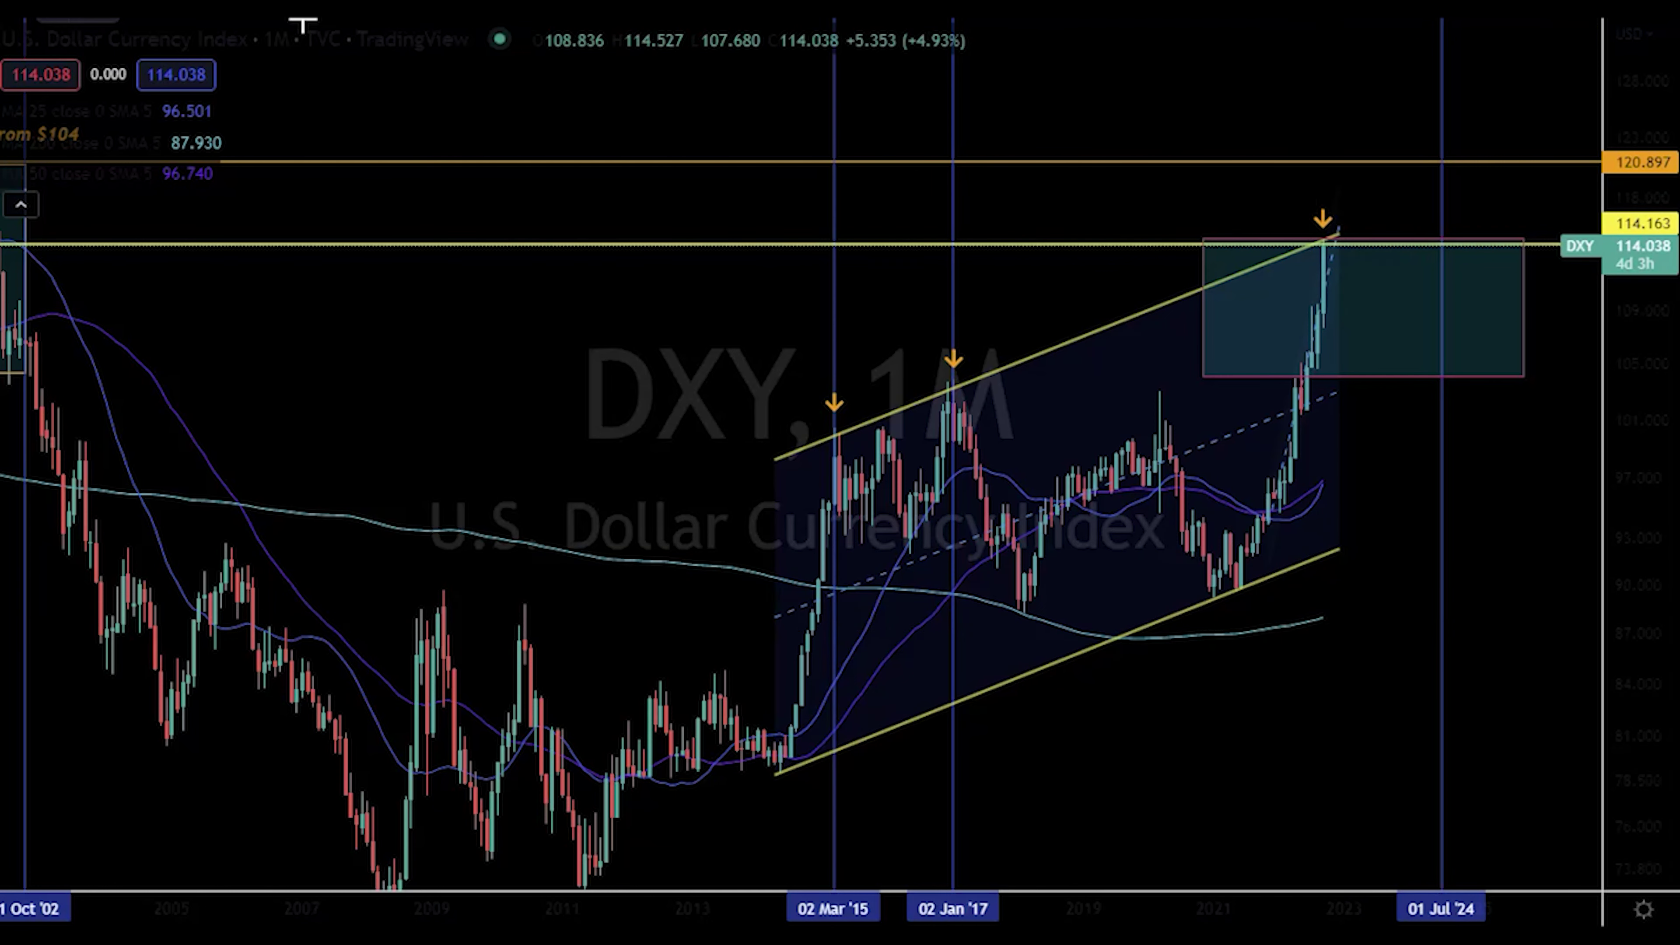
pyautogui.write('1D')
pyautogui.press('Return')
pyautogui.moveTo(1635, 529); pyautogui.dragTo(1624, 176)
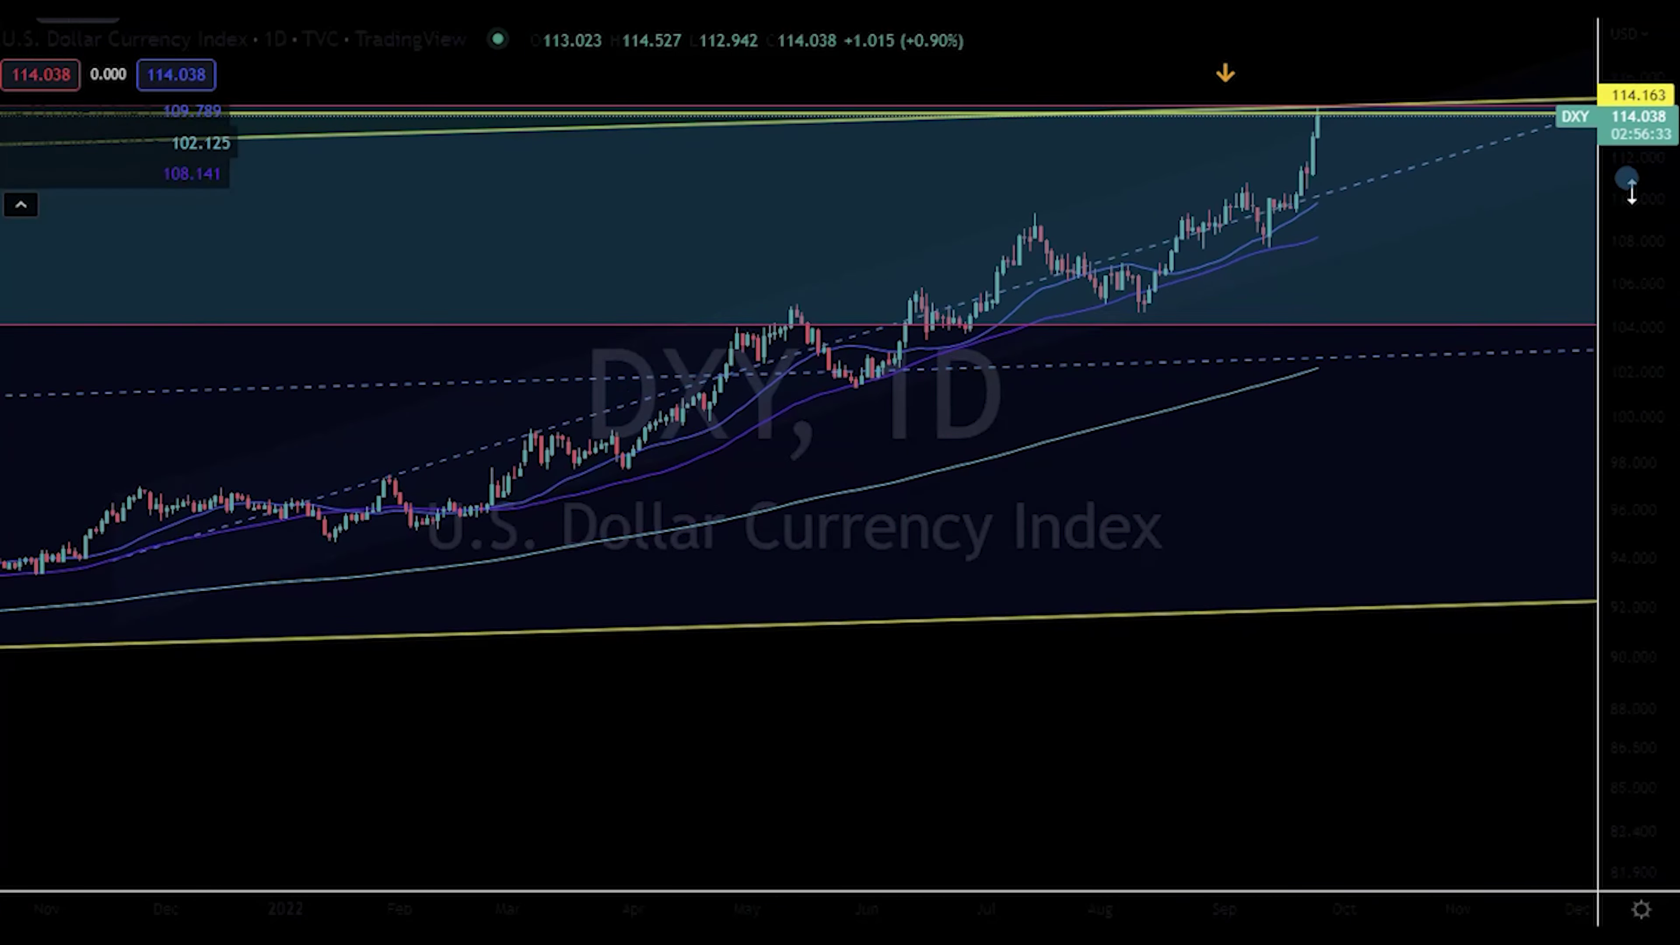
pyautogui.moveTo(1388, 484); pyautogui.dragTo(1320, 542)
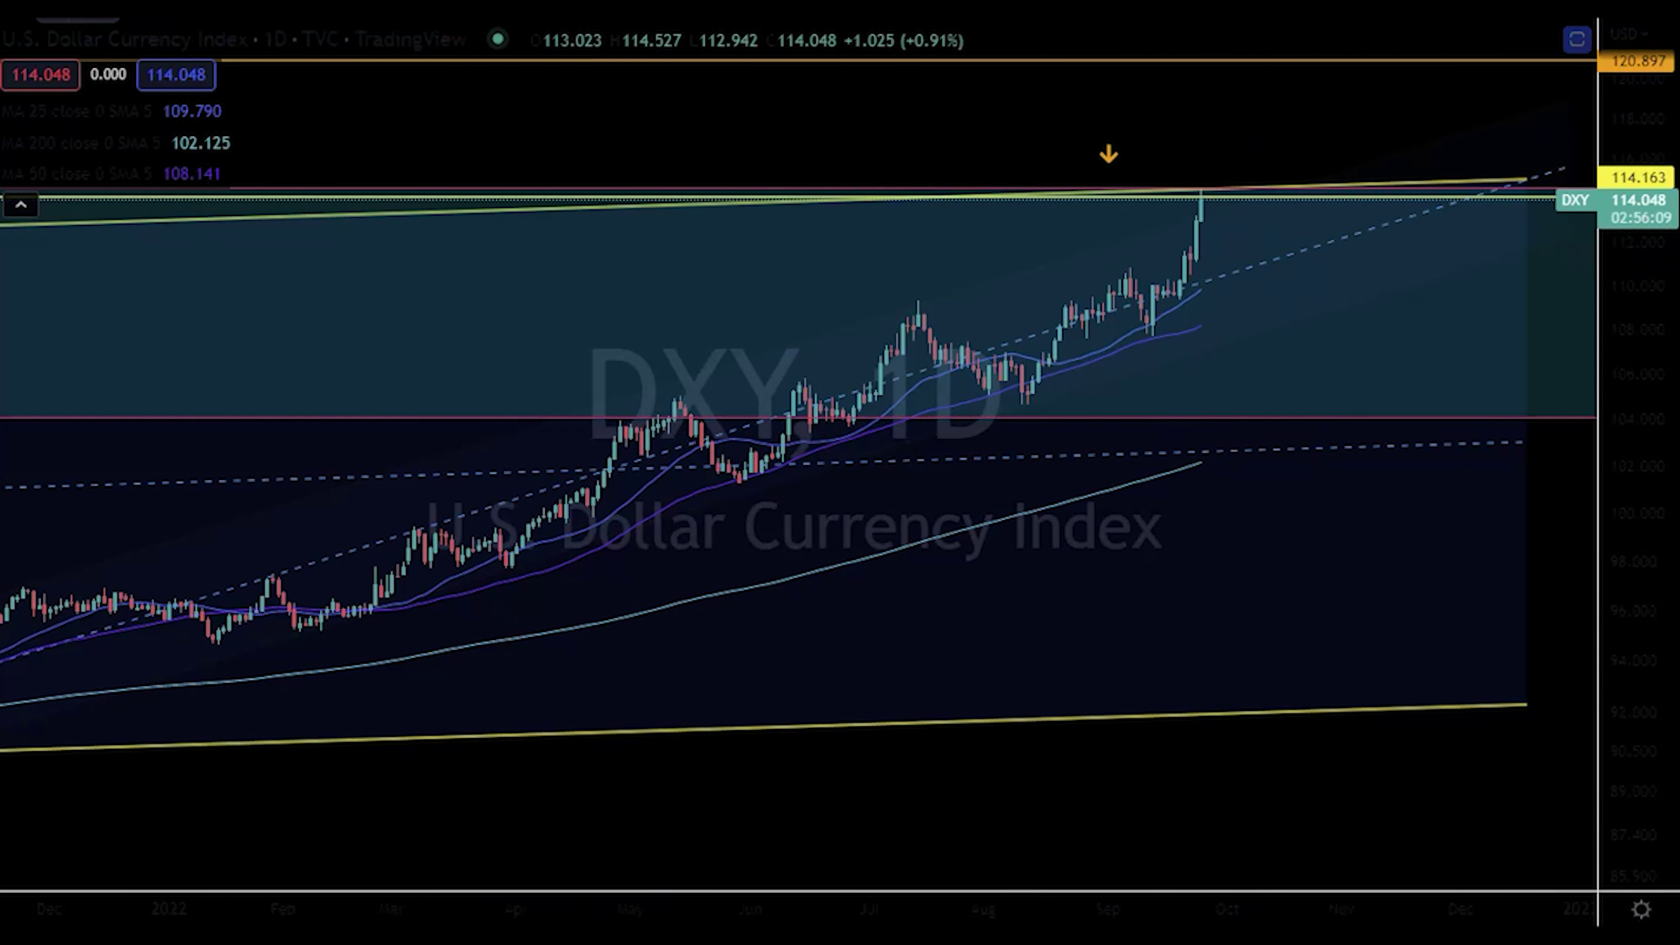
# Search for the US 2-year yield and load the US02Y government bonds yield chart from TVC
pyautogui.click(38, 21)
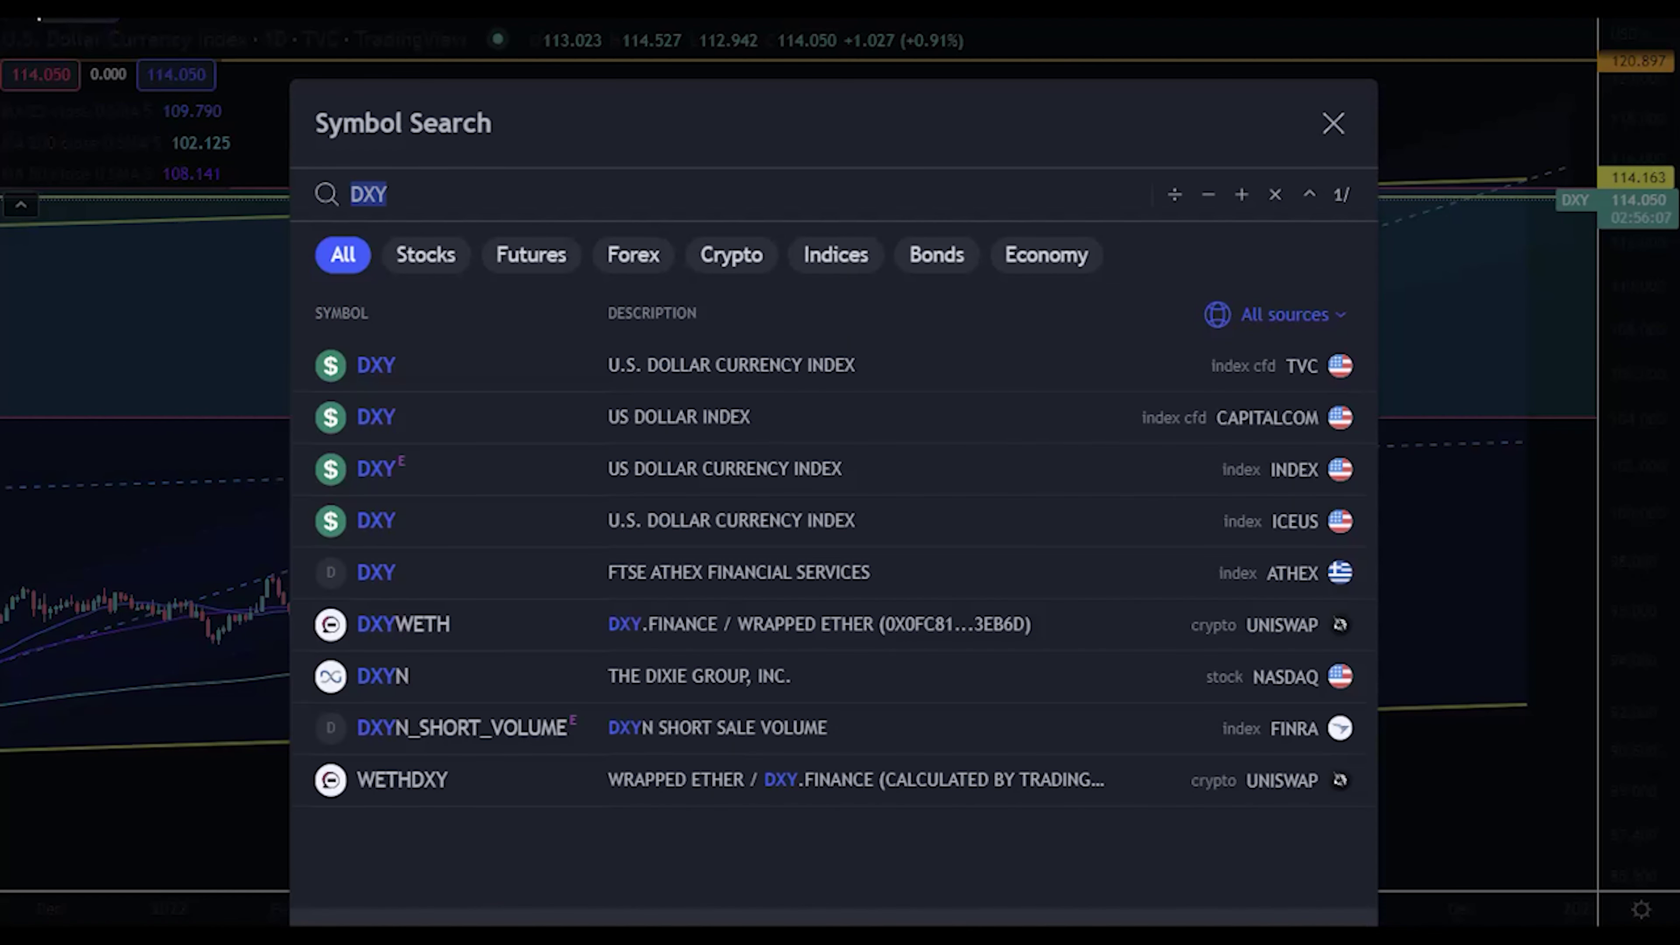
pyautogui.write('US 2')
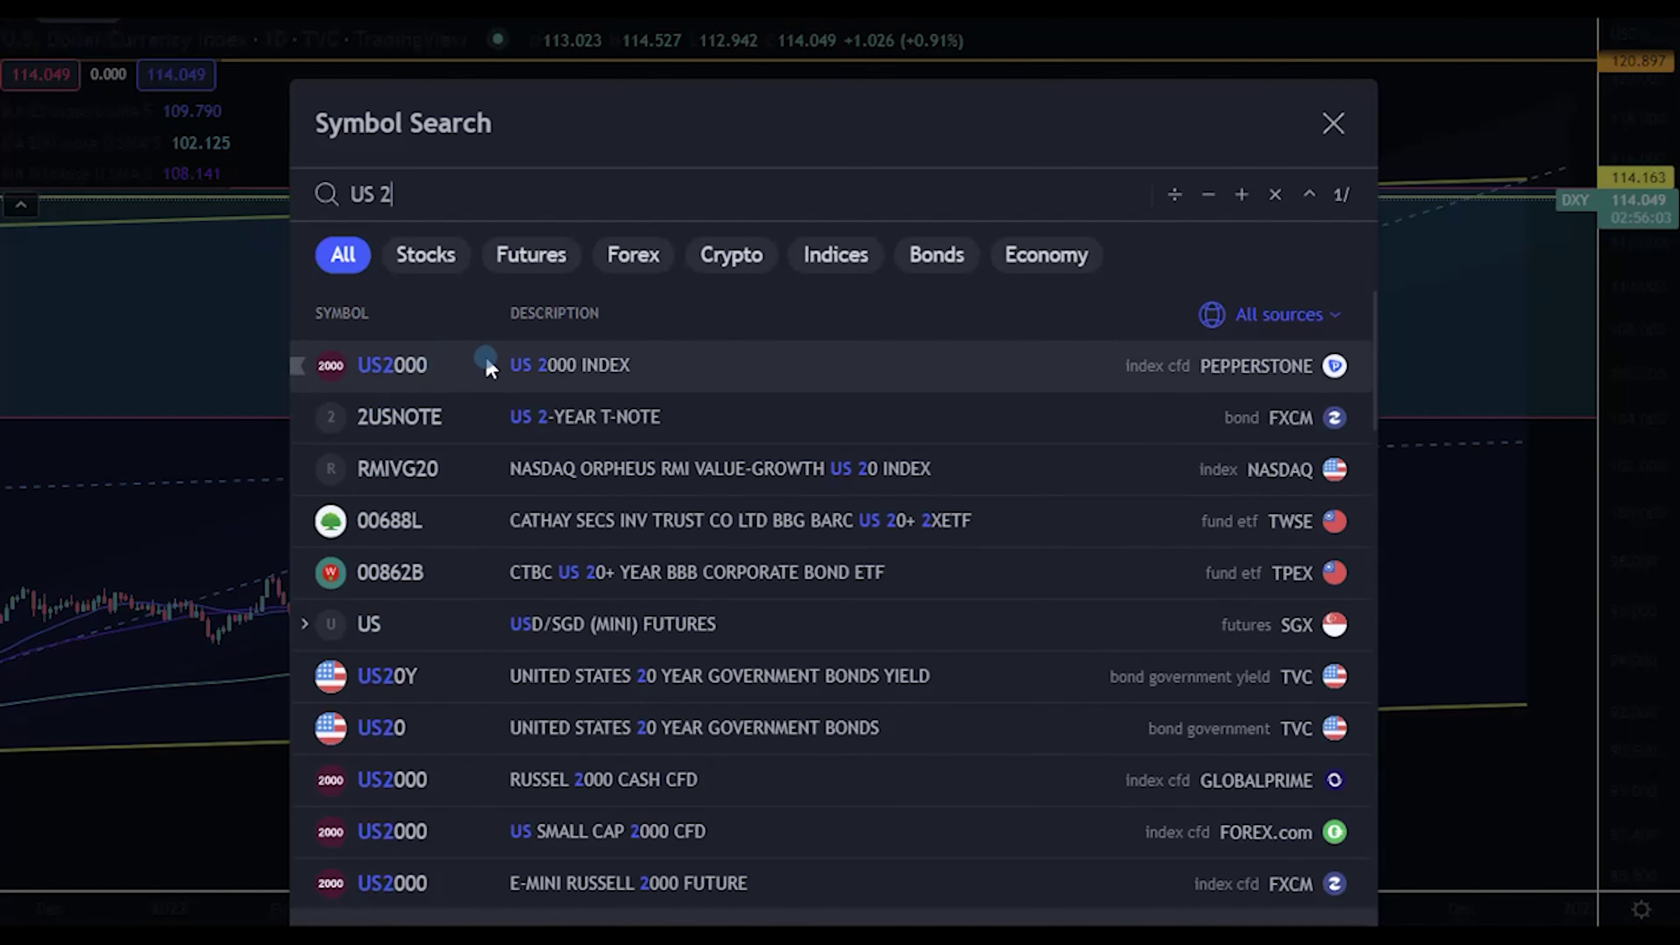
pyautogui.write(' YEA')
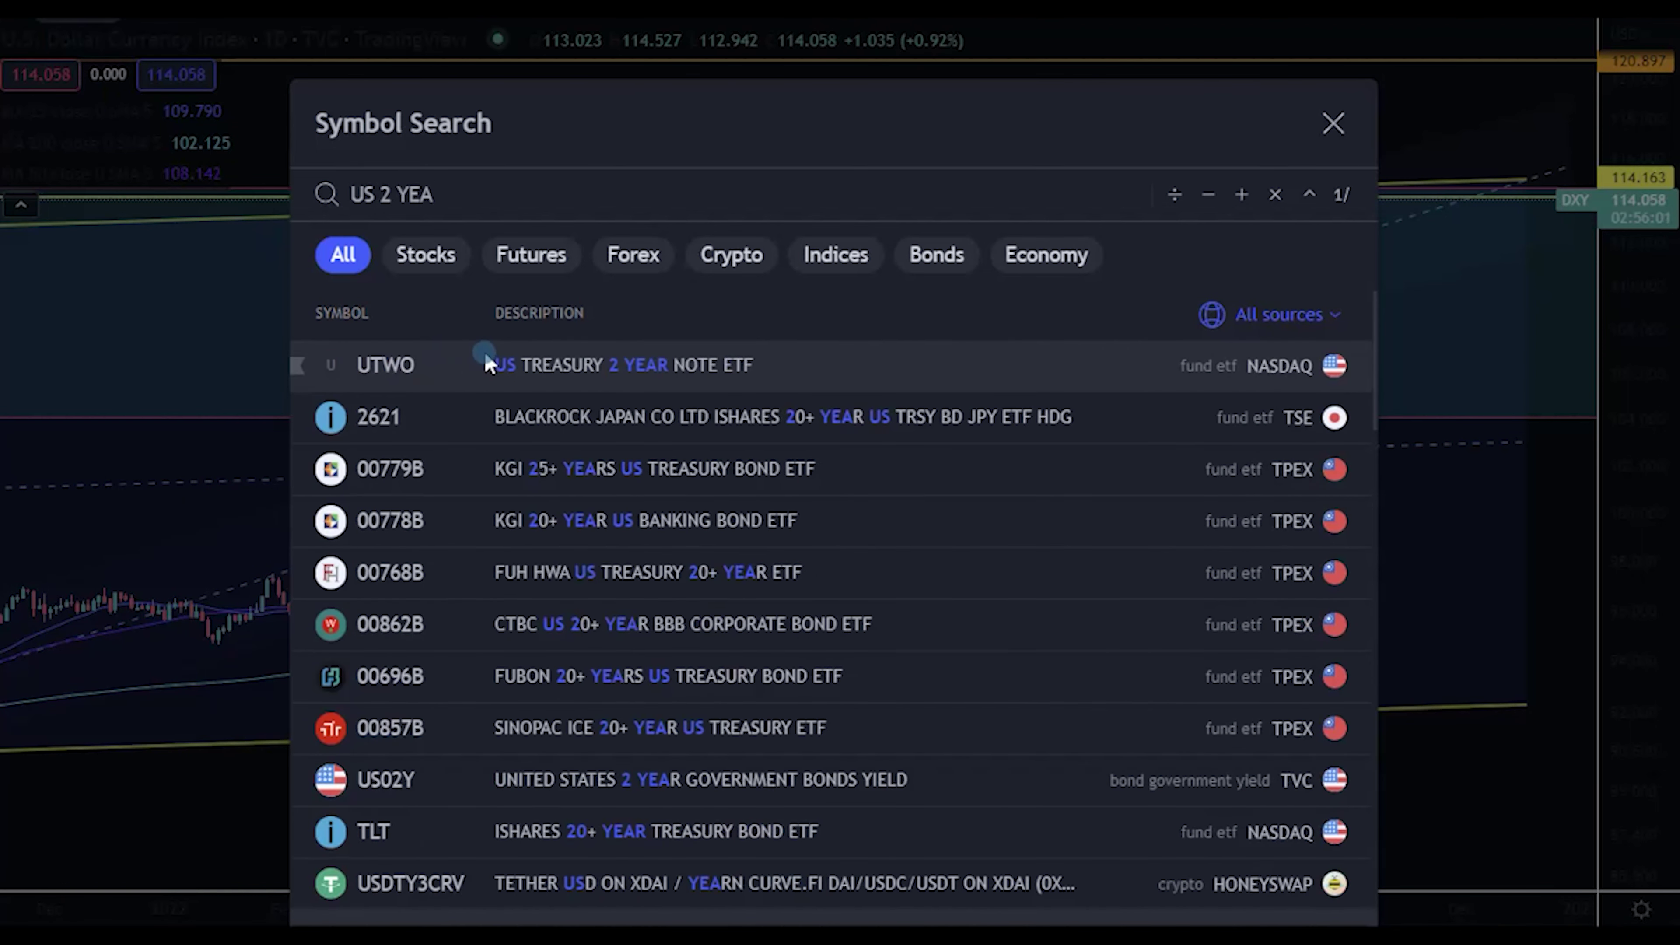
pyautogui.click(1064, 771)
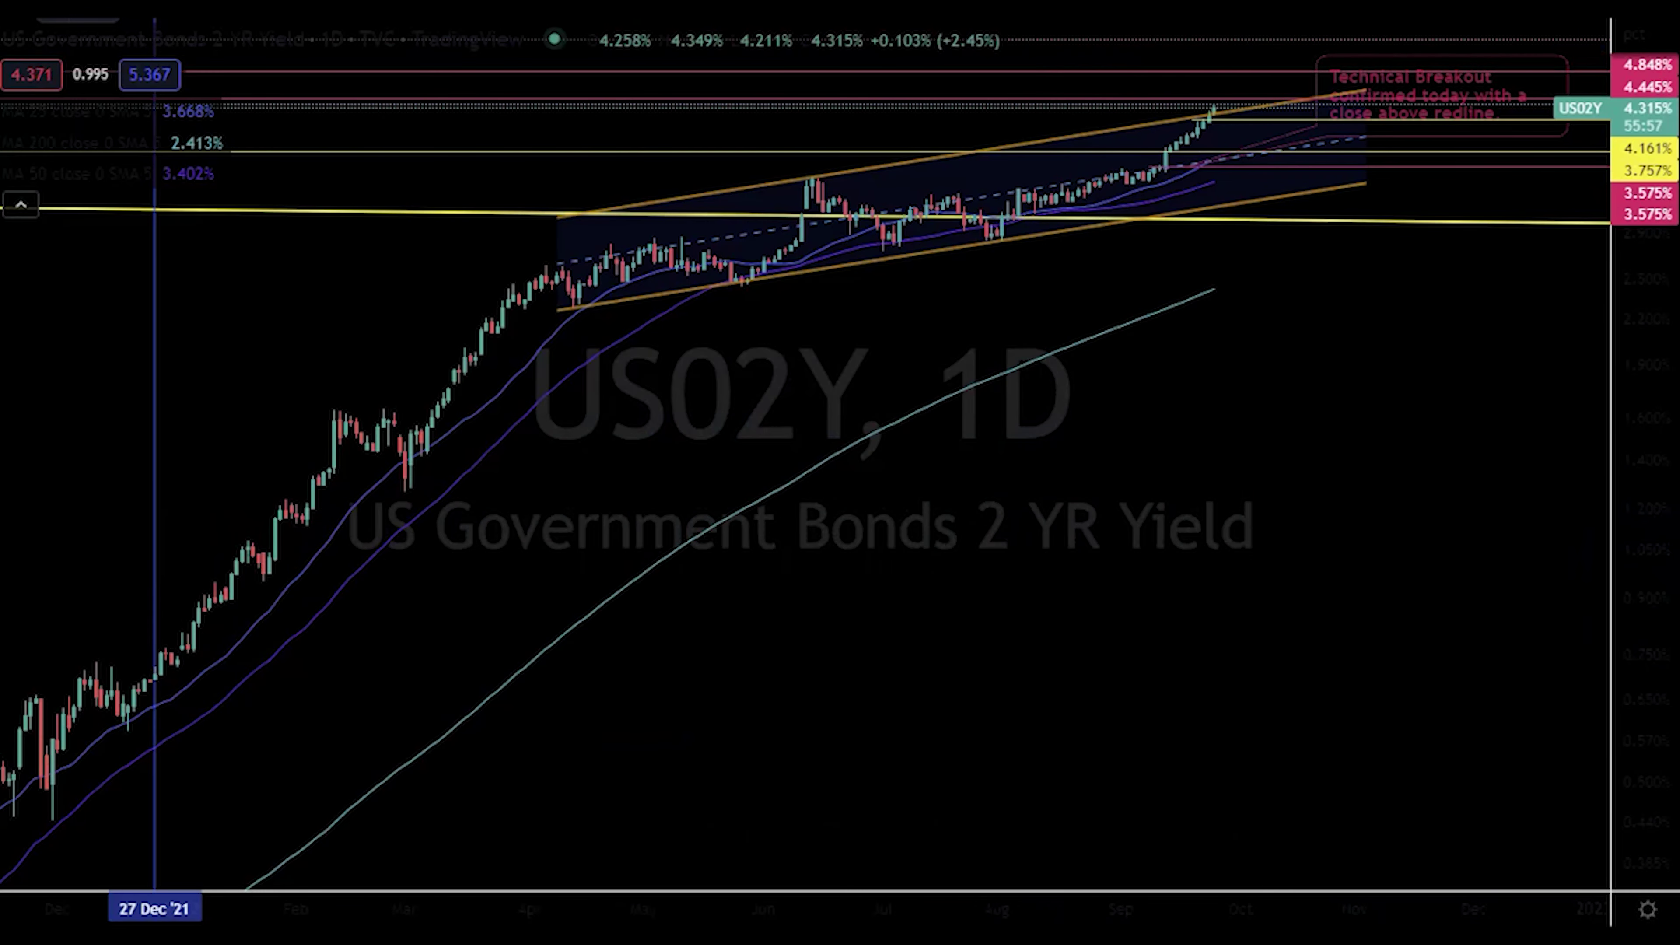
# Examine the US02Y candles around the upper channel line and the nearby horizontal levels
pyautogui.scroll(5, 1444, 488)
pyautogui.scroll(5, 1448, 530)
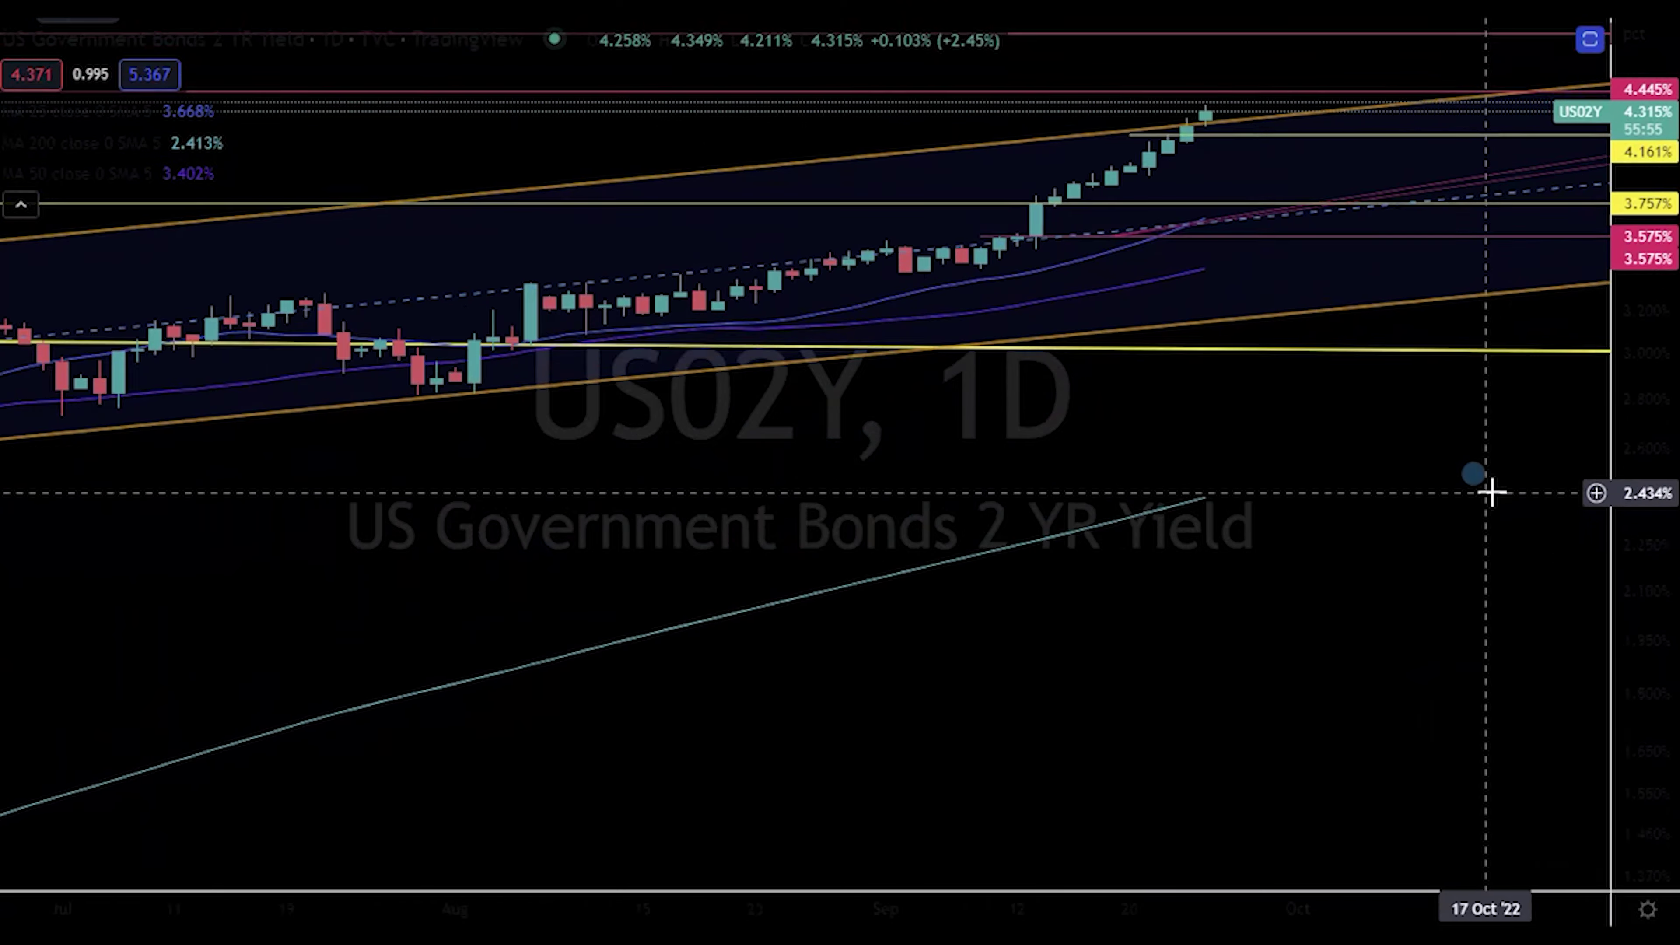
pyautogui.scroll(-5, 1557, 616)
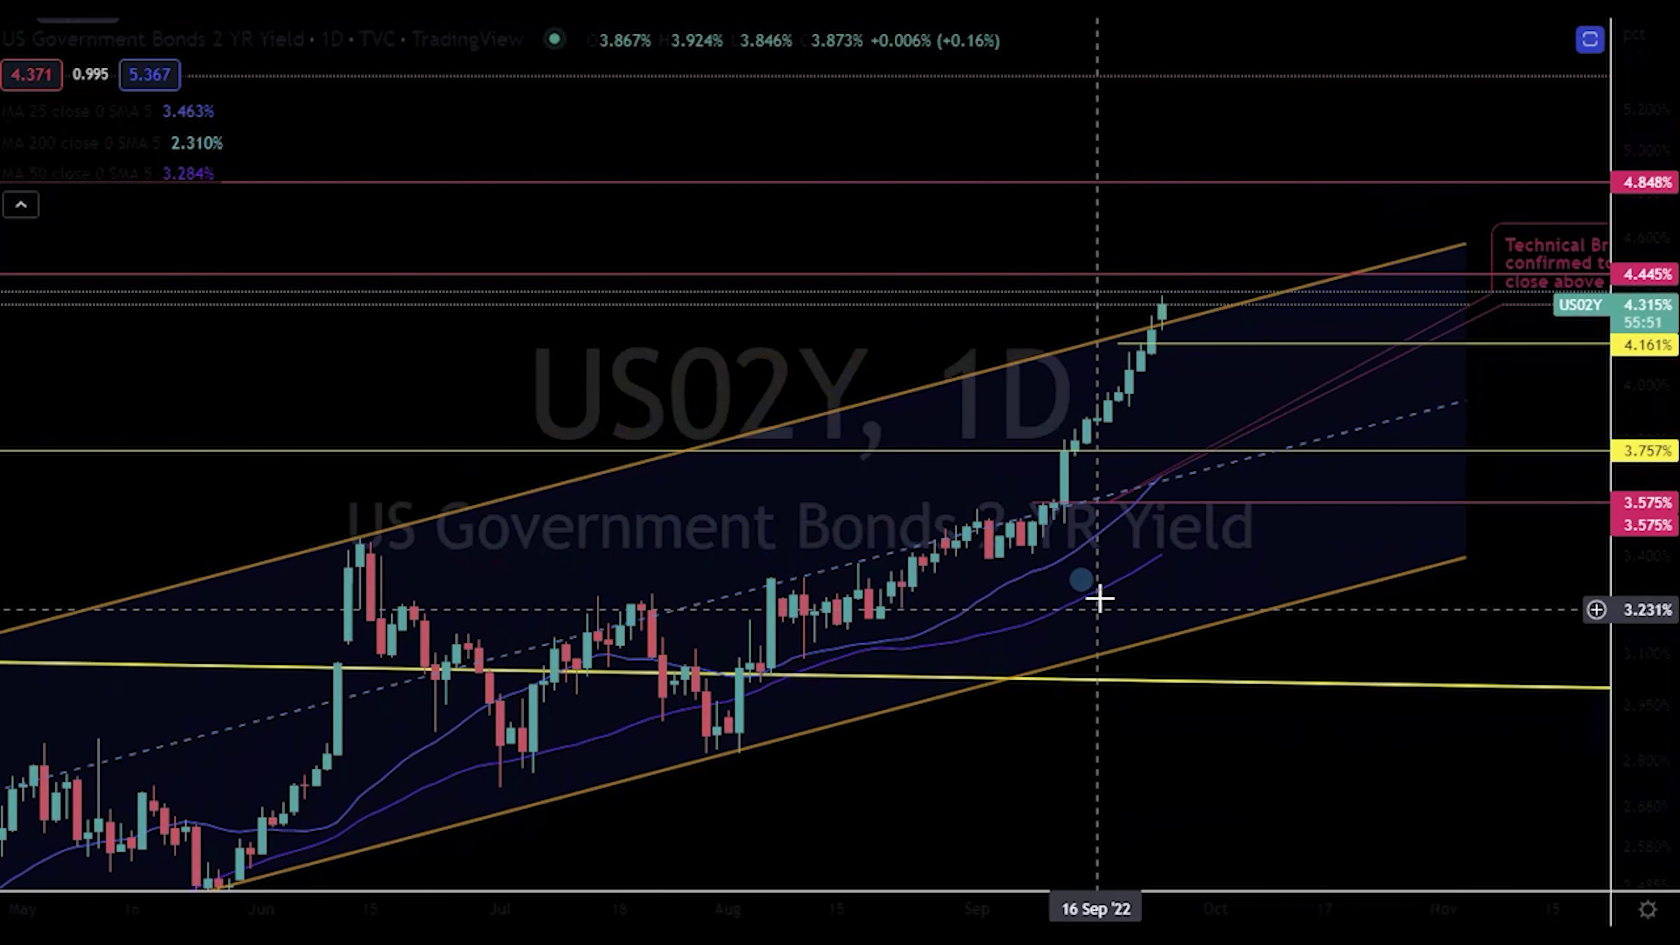
pyautogui.scroll(-5, 1485, 514)
pyautogui.moveTo(1628, 563); pyautogui.dragTo(1625, 665)
pyautogui.moveTo(1435, 688); pyautogui.dragTo(1305, 687)
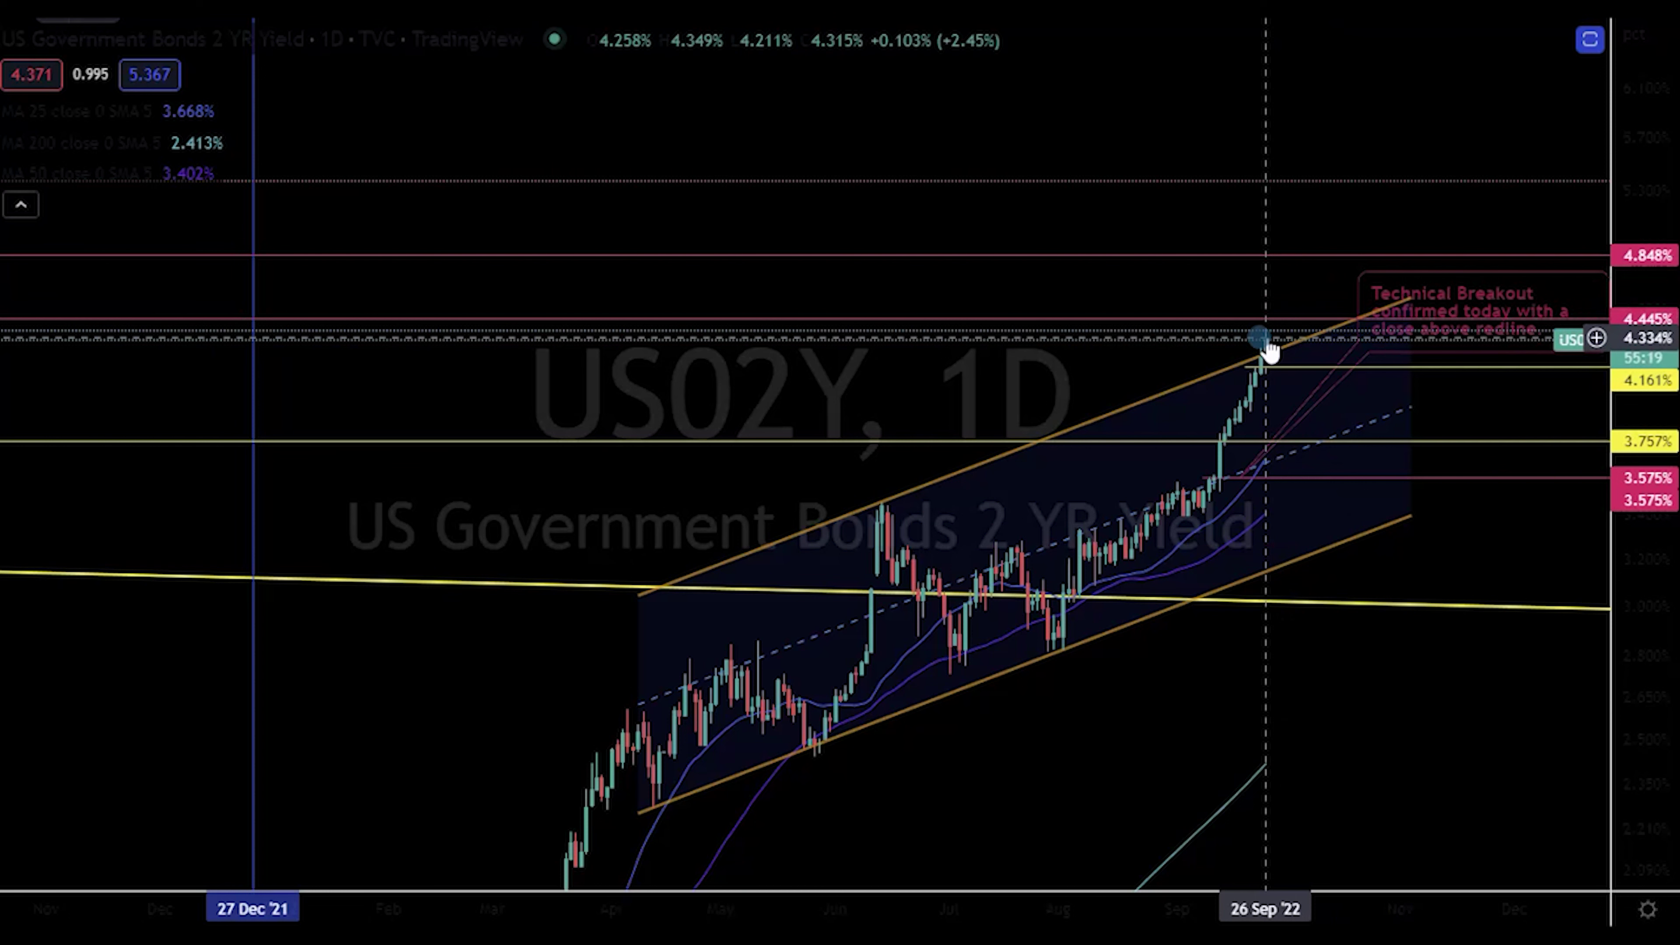
pyautogui.scroll(2, 1219, 607)
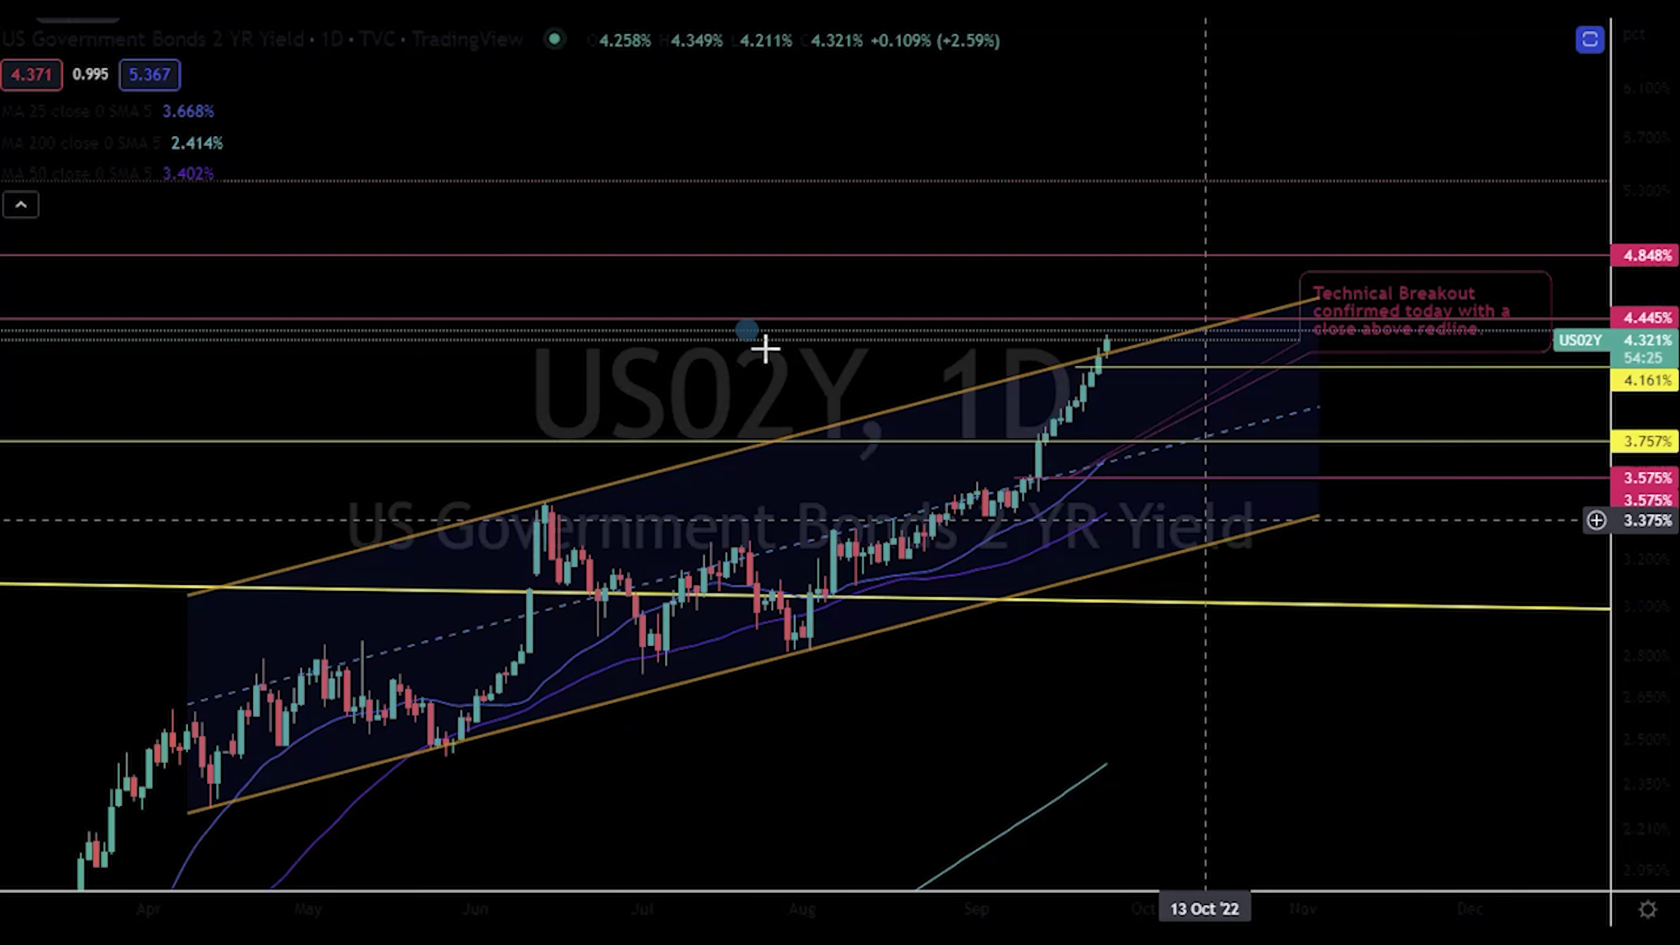
# Search for the US 10-year yield and load the US10Y government bonds yield chart from TVC
pyautogui.click(78, 13)
pyautogui.write('US 10 YEAR')
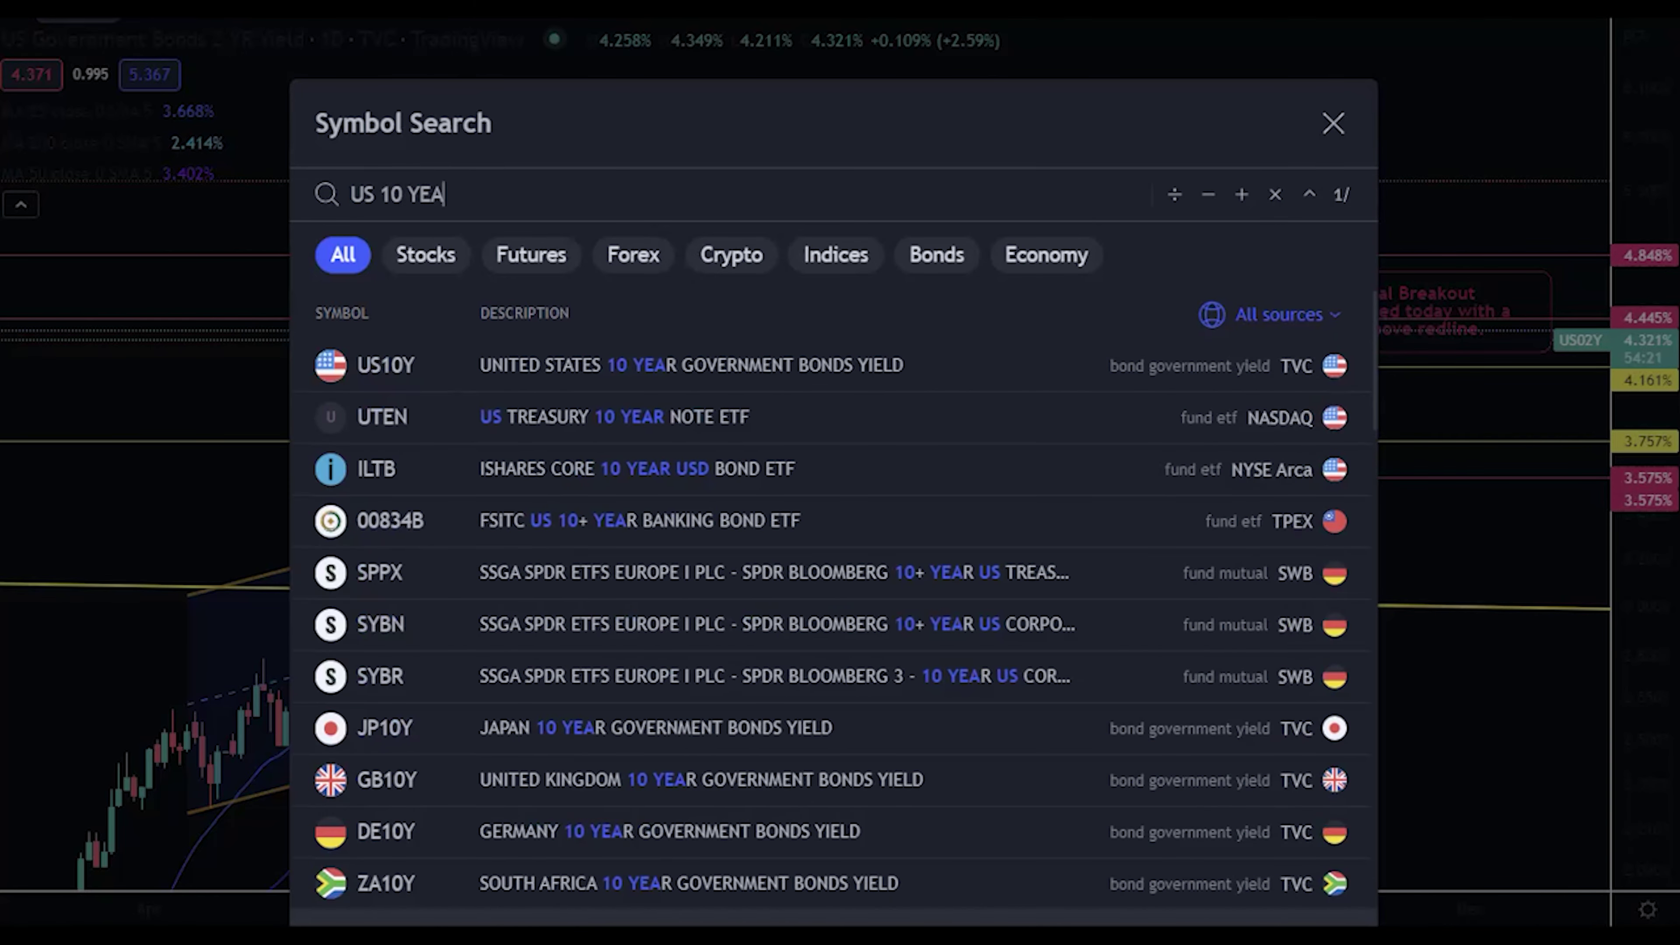
pyautogui.click(874, 361)
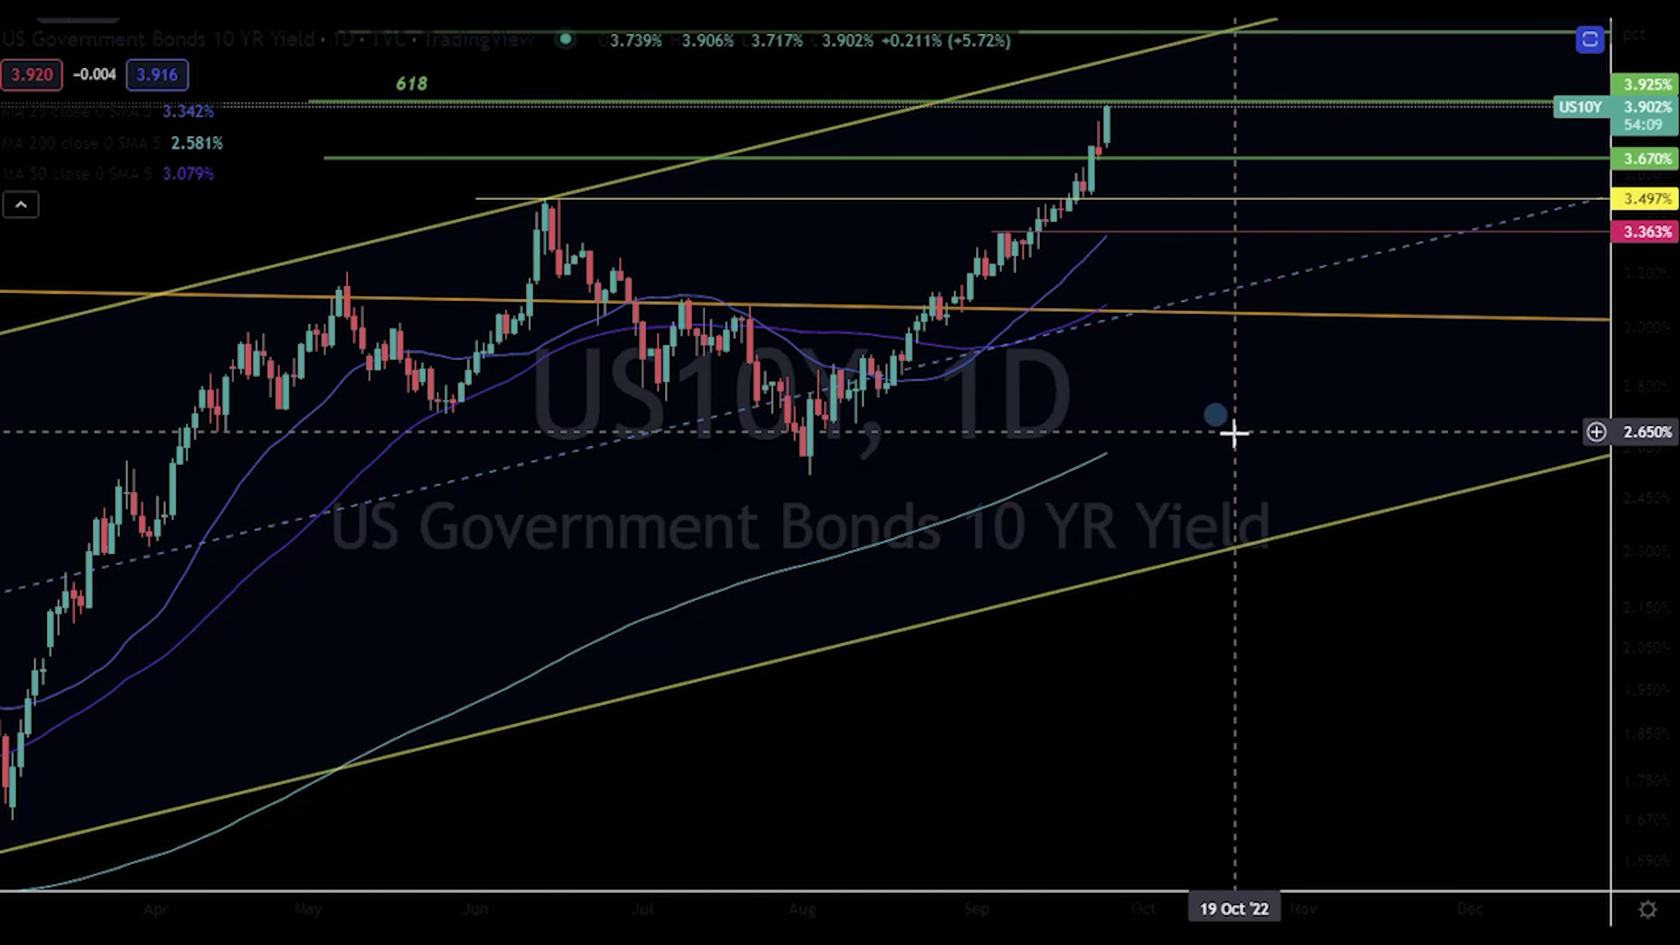
# Examine the US10Y candles within the rising channel, from the 2021 lows up to the 618 and 4.263% levels
pyautogui.scroll(-2, 1234, 434)
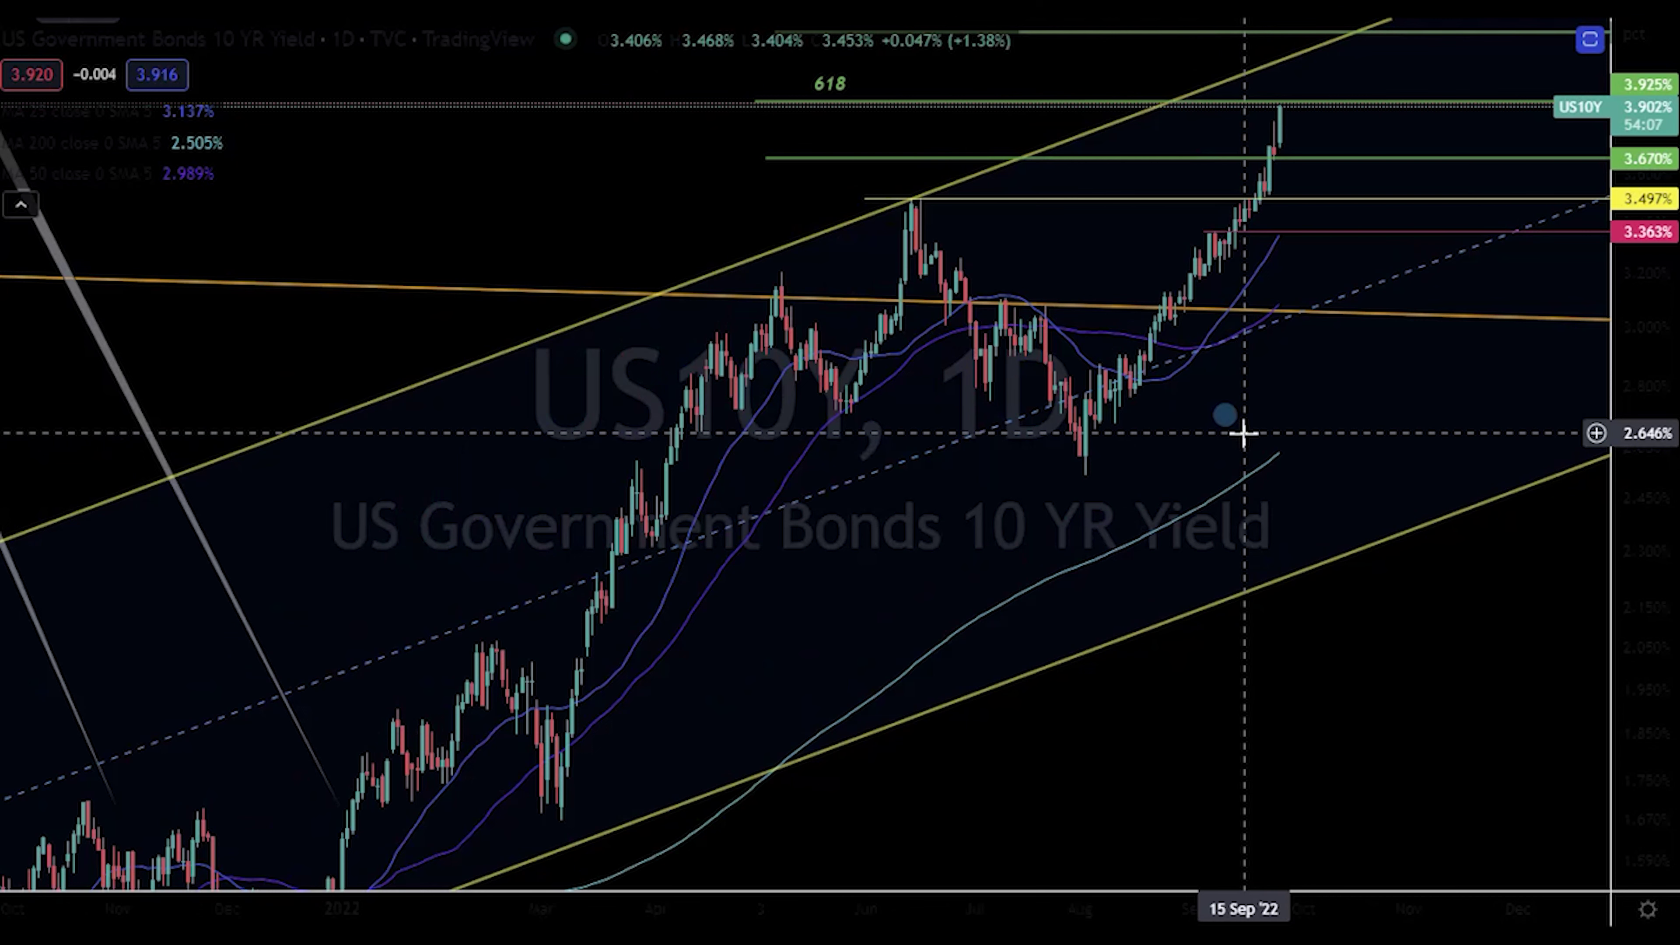
pyautogui.moveTo(1601, 403); pyautogui.dragTo(1377, 639)
pyautogui.scroll(-3, 1390, 627)
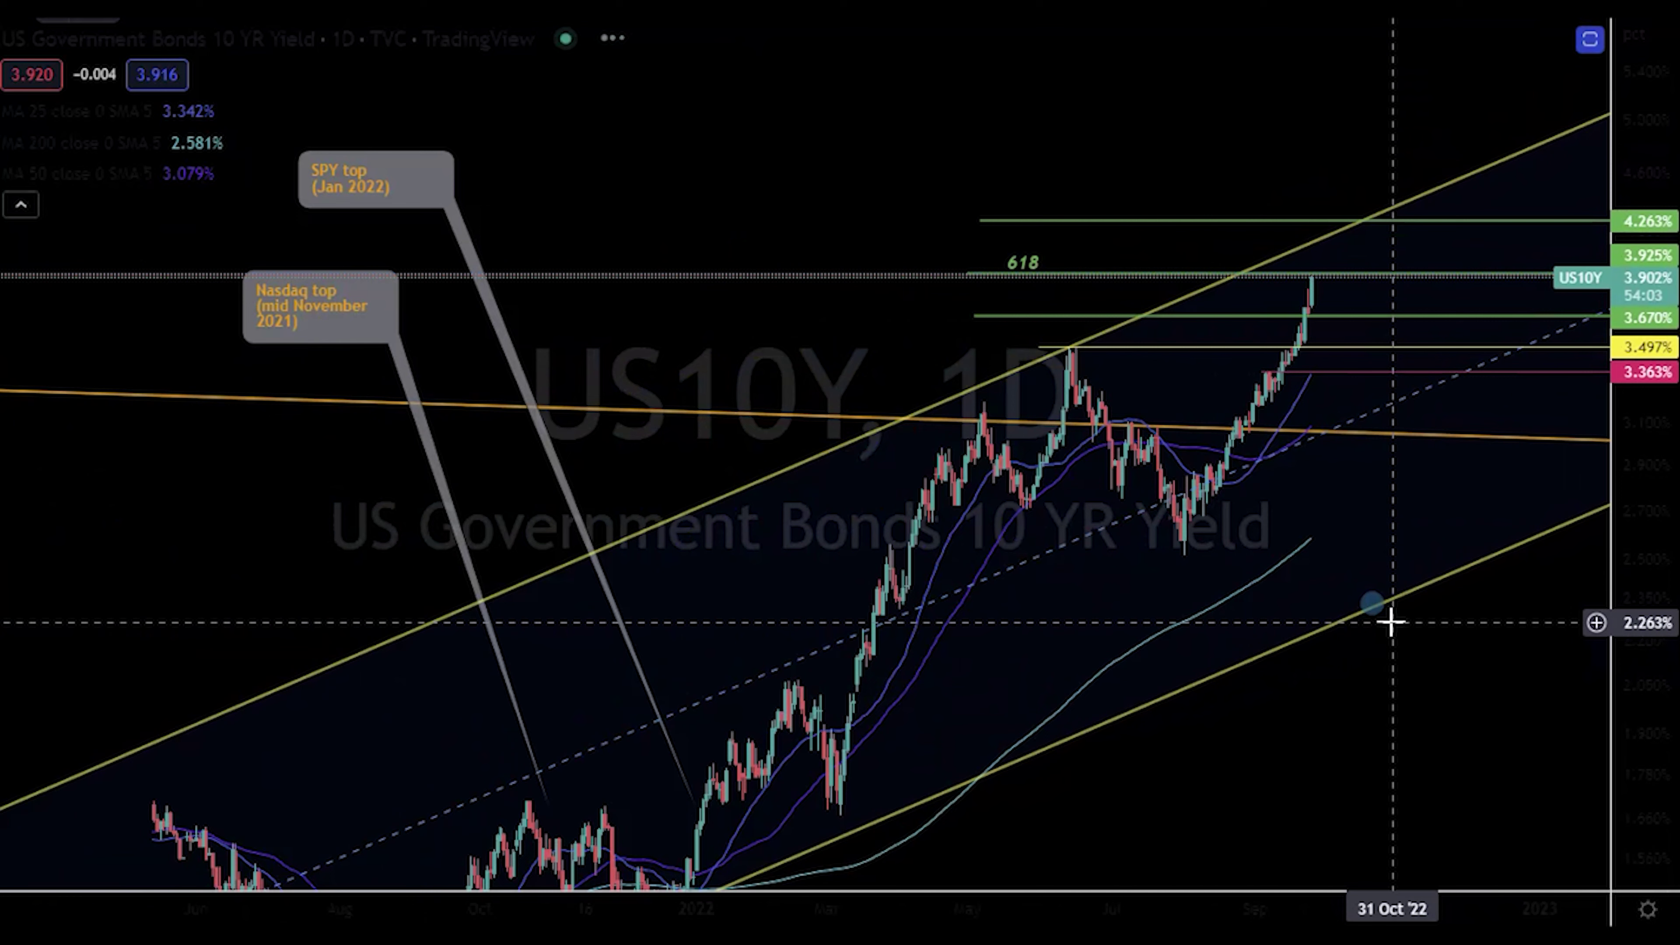
pyautogui.scroll(2, 1357, 559)
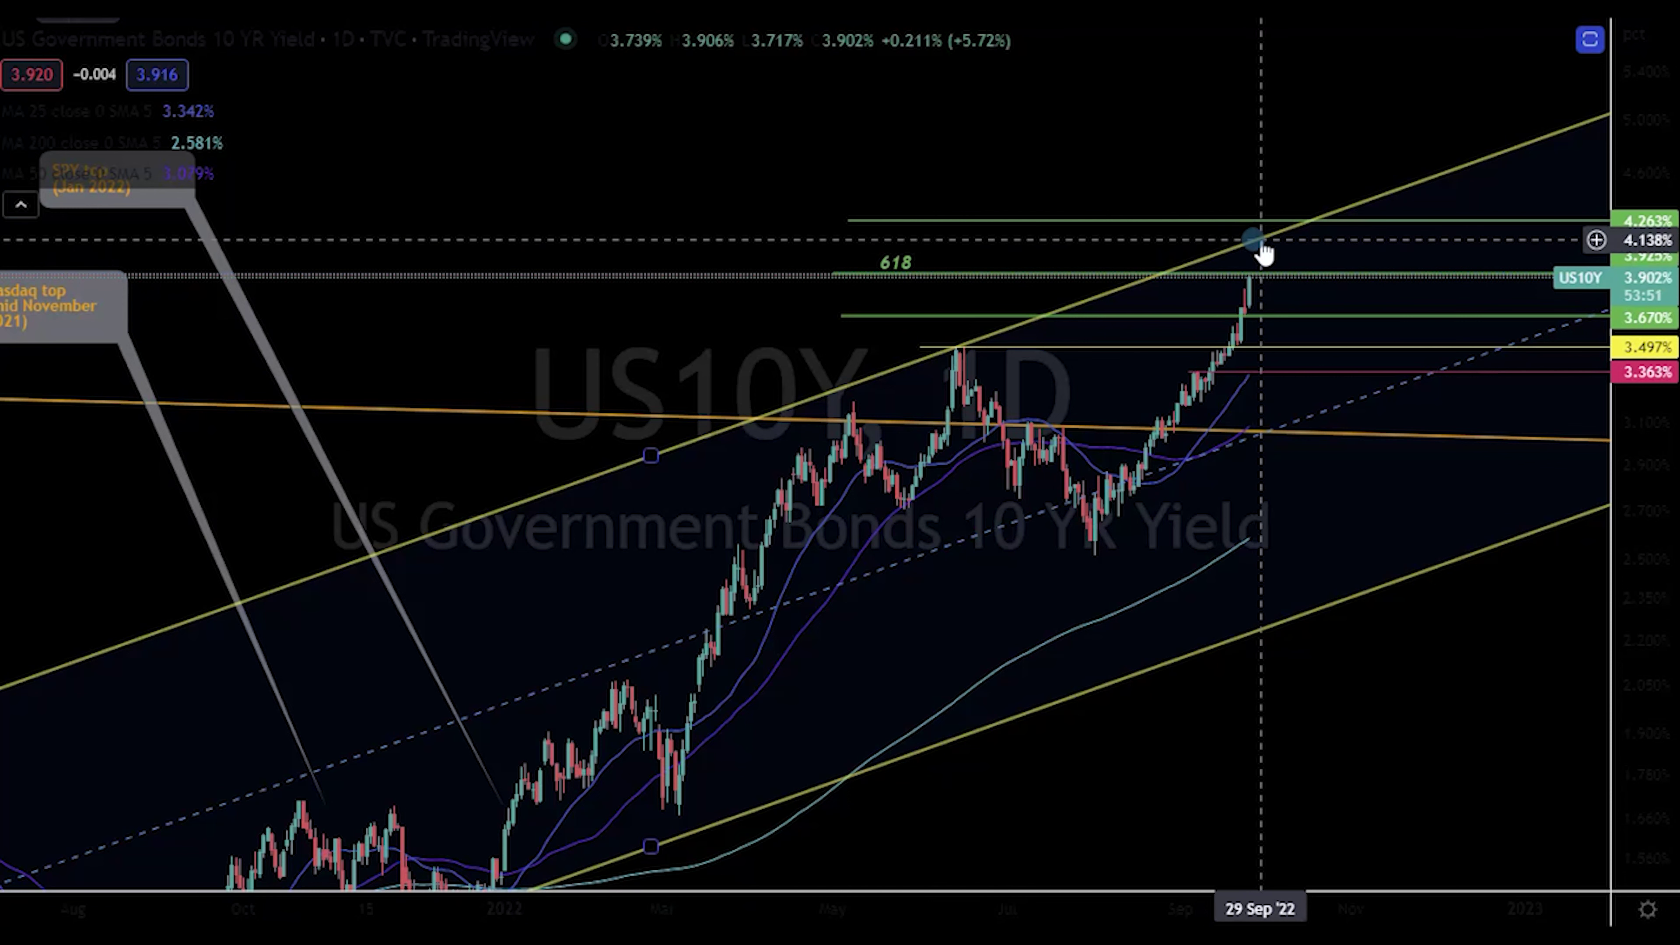
pyautogui.scroll(-3, 1260, 252)
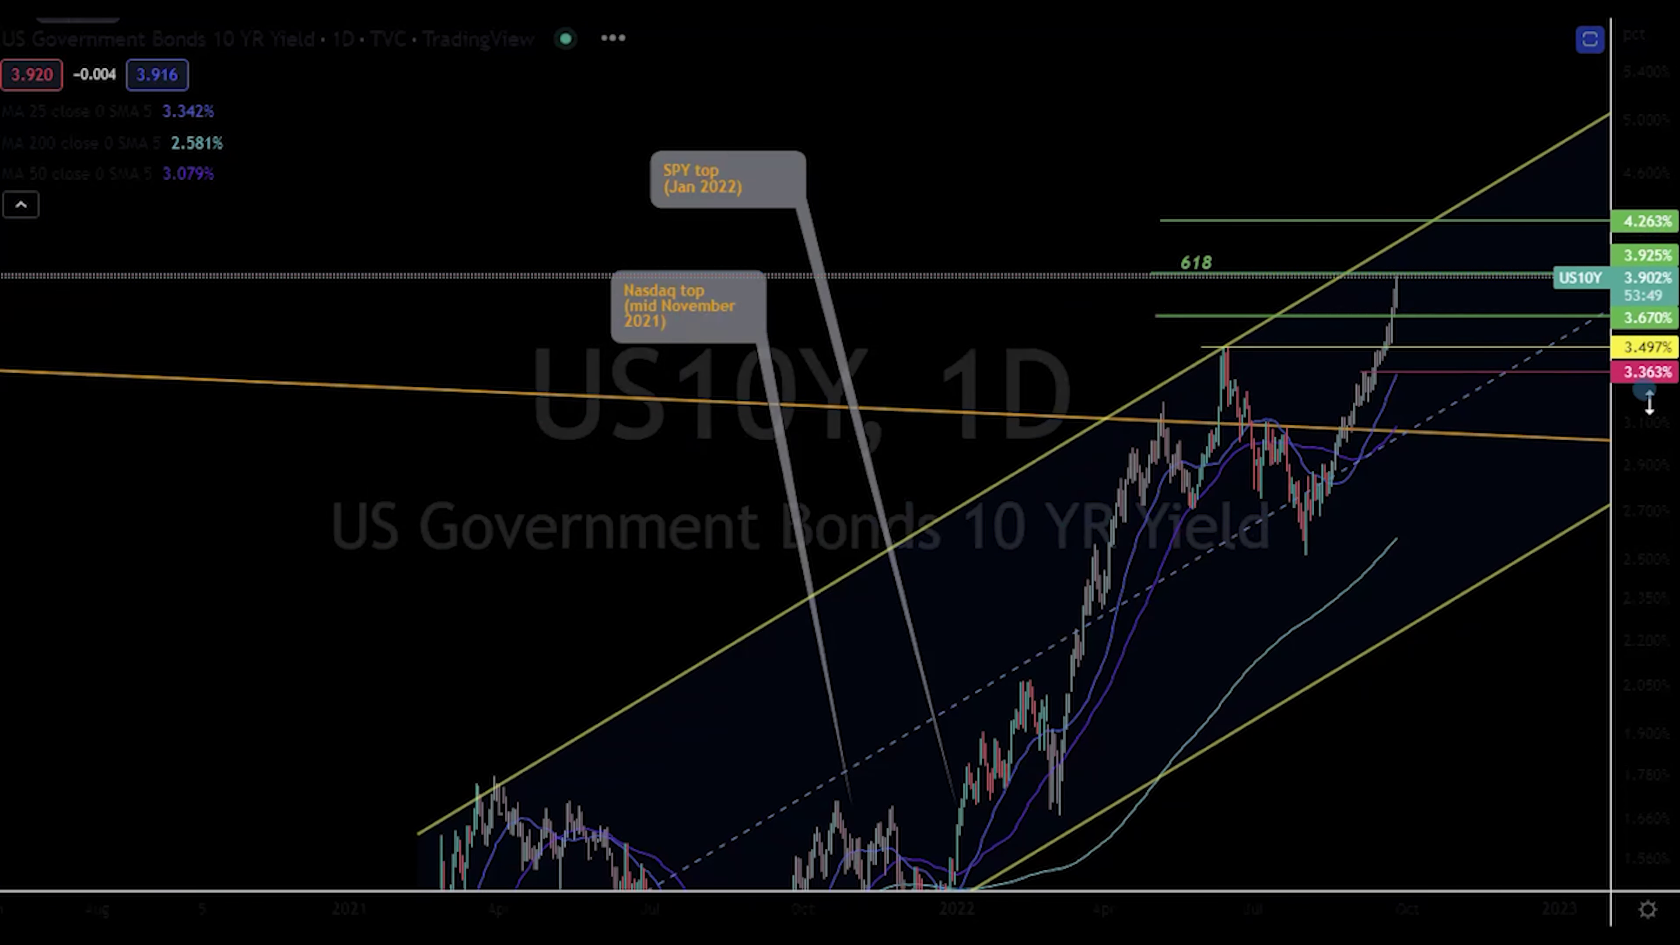
pyautogui.scroll(-4, 1455, 636)
pyautogui.scroll(-4, 1508, 678)
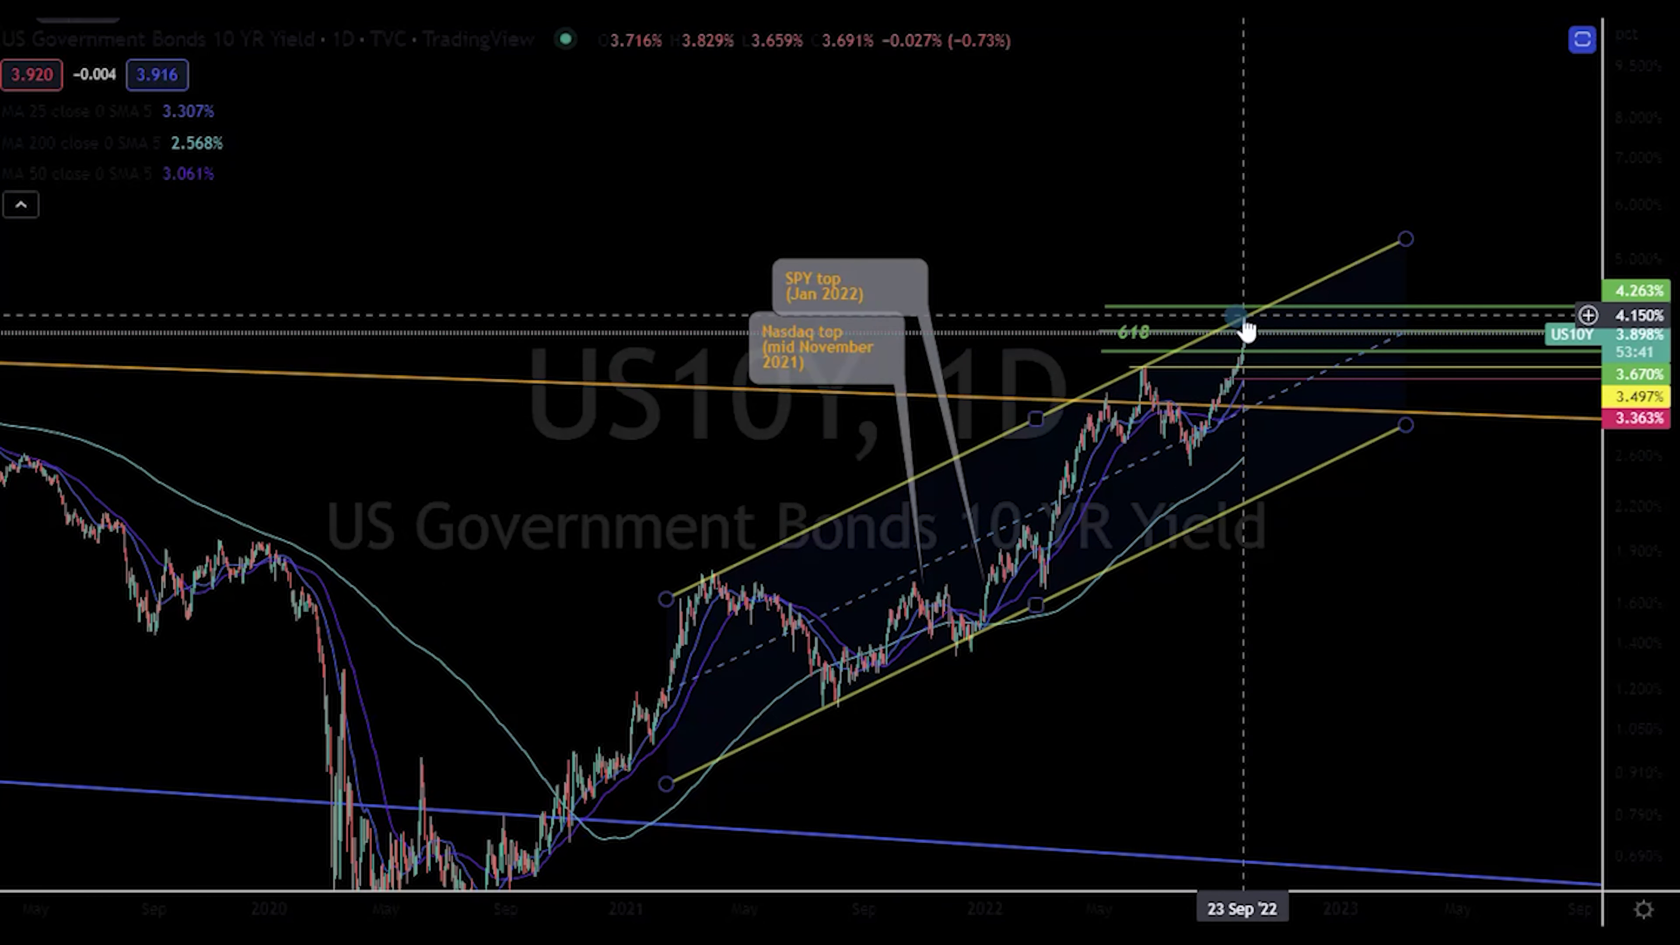
pyautogui.scroll(3, 1407, 274)
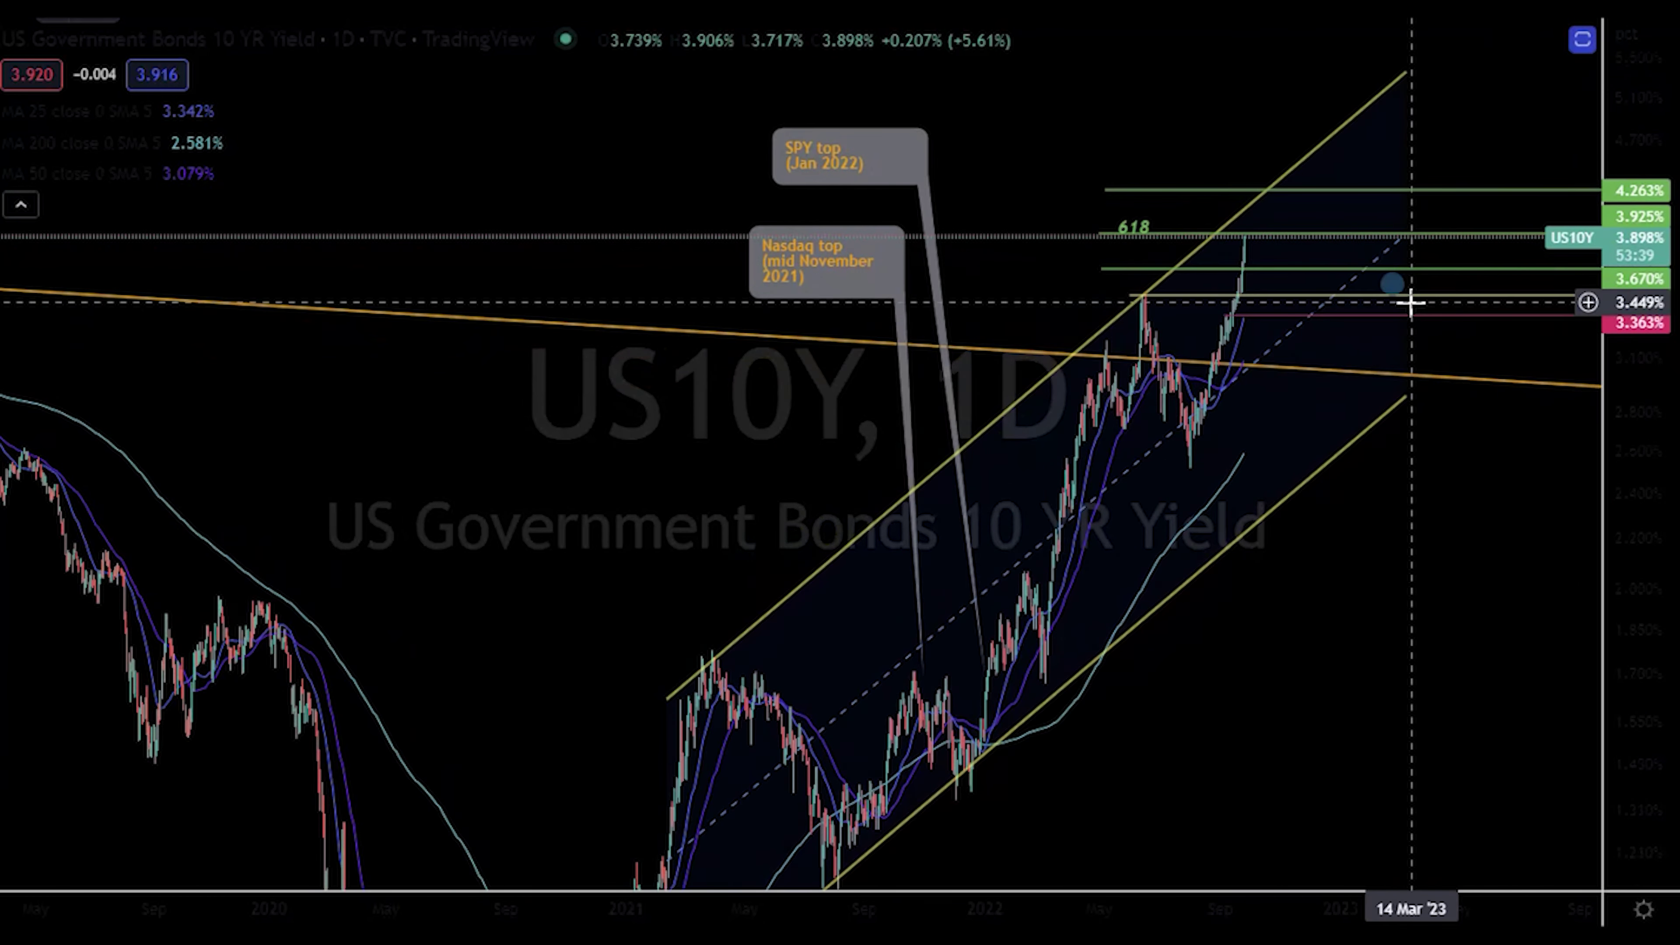
pyautogui.scroll(3, 1174, 458)
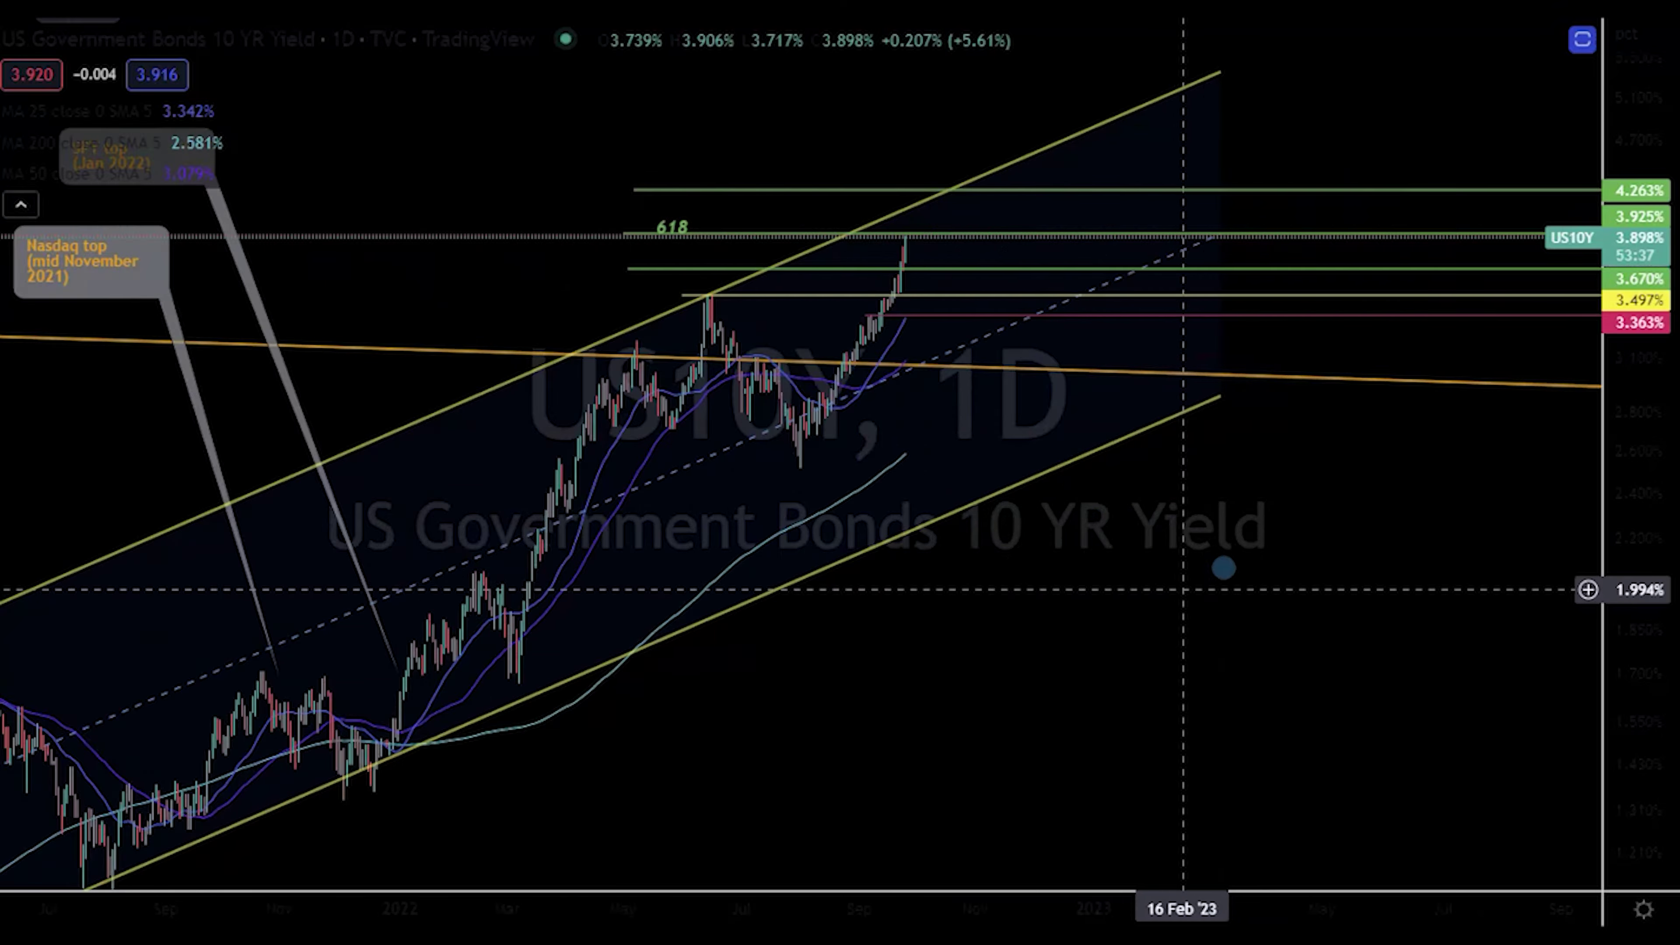
pyautogui.scroll(2, 1503, 571)
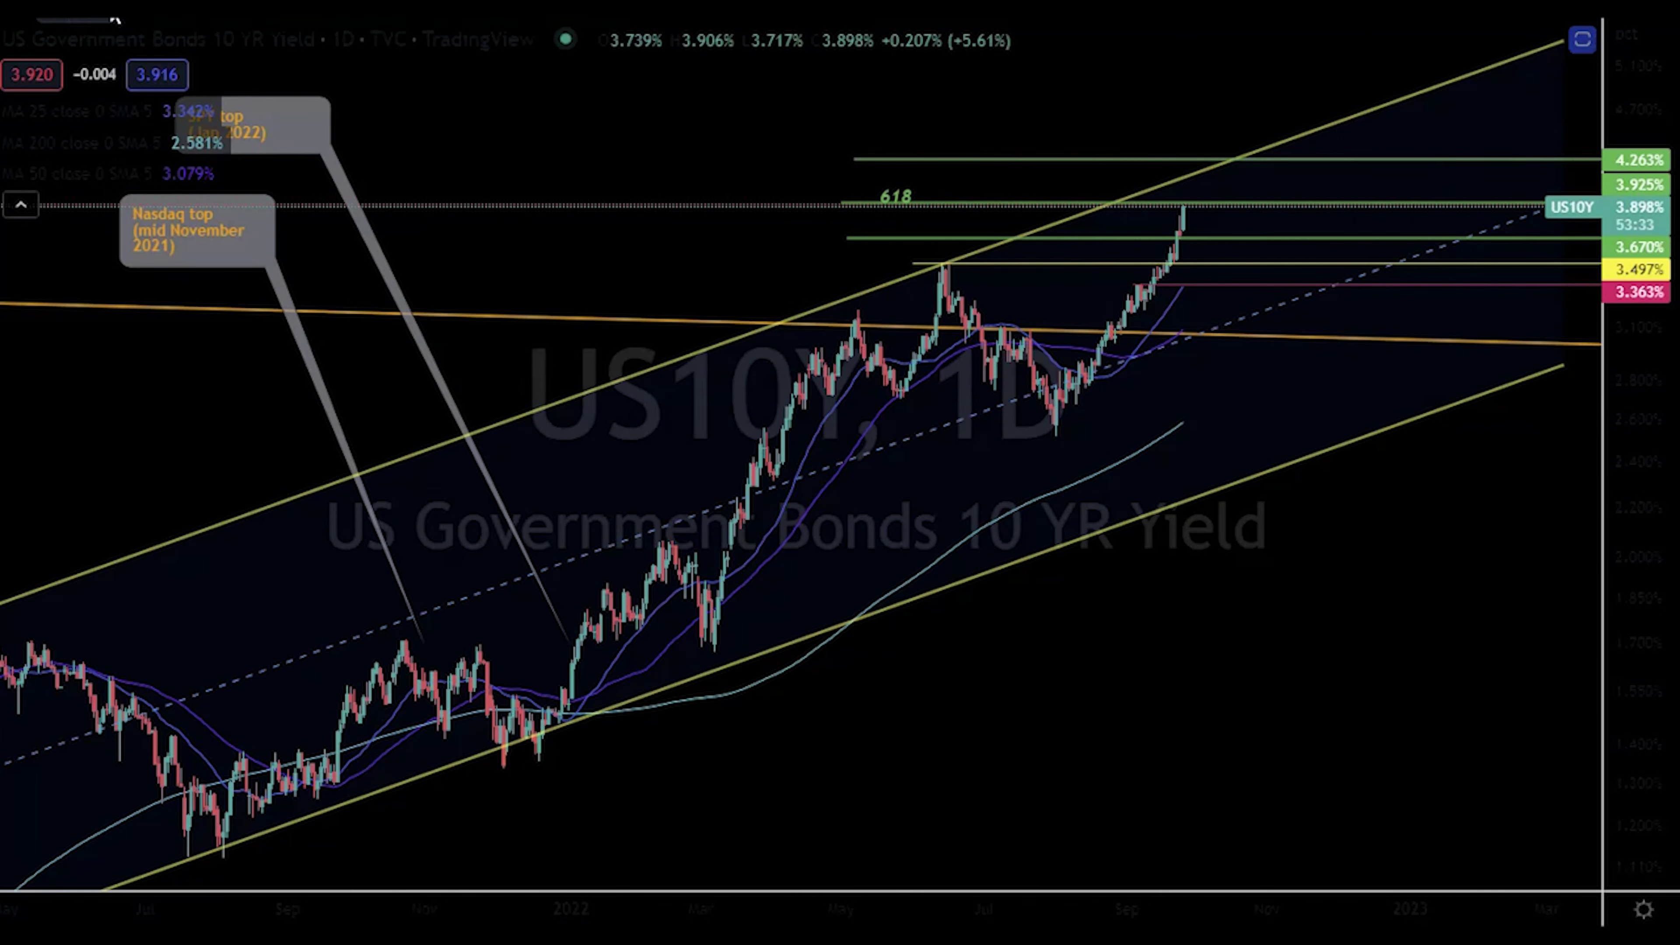
# Search for DXY and load the U.S. Dollar Currency Index chart from TVC
pyautogui.hotkey('ctrl', 'k')
pyautogui.write('DXY')
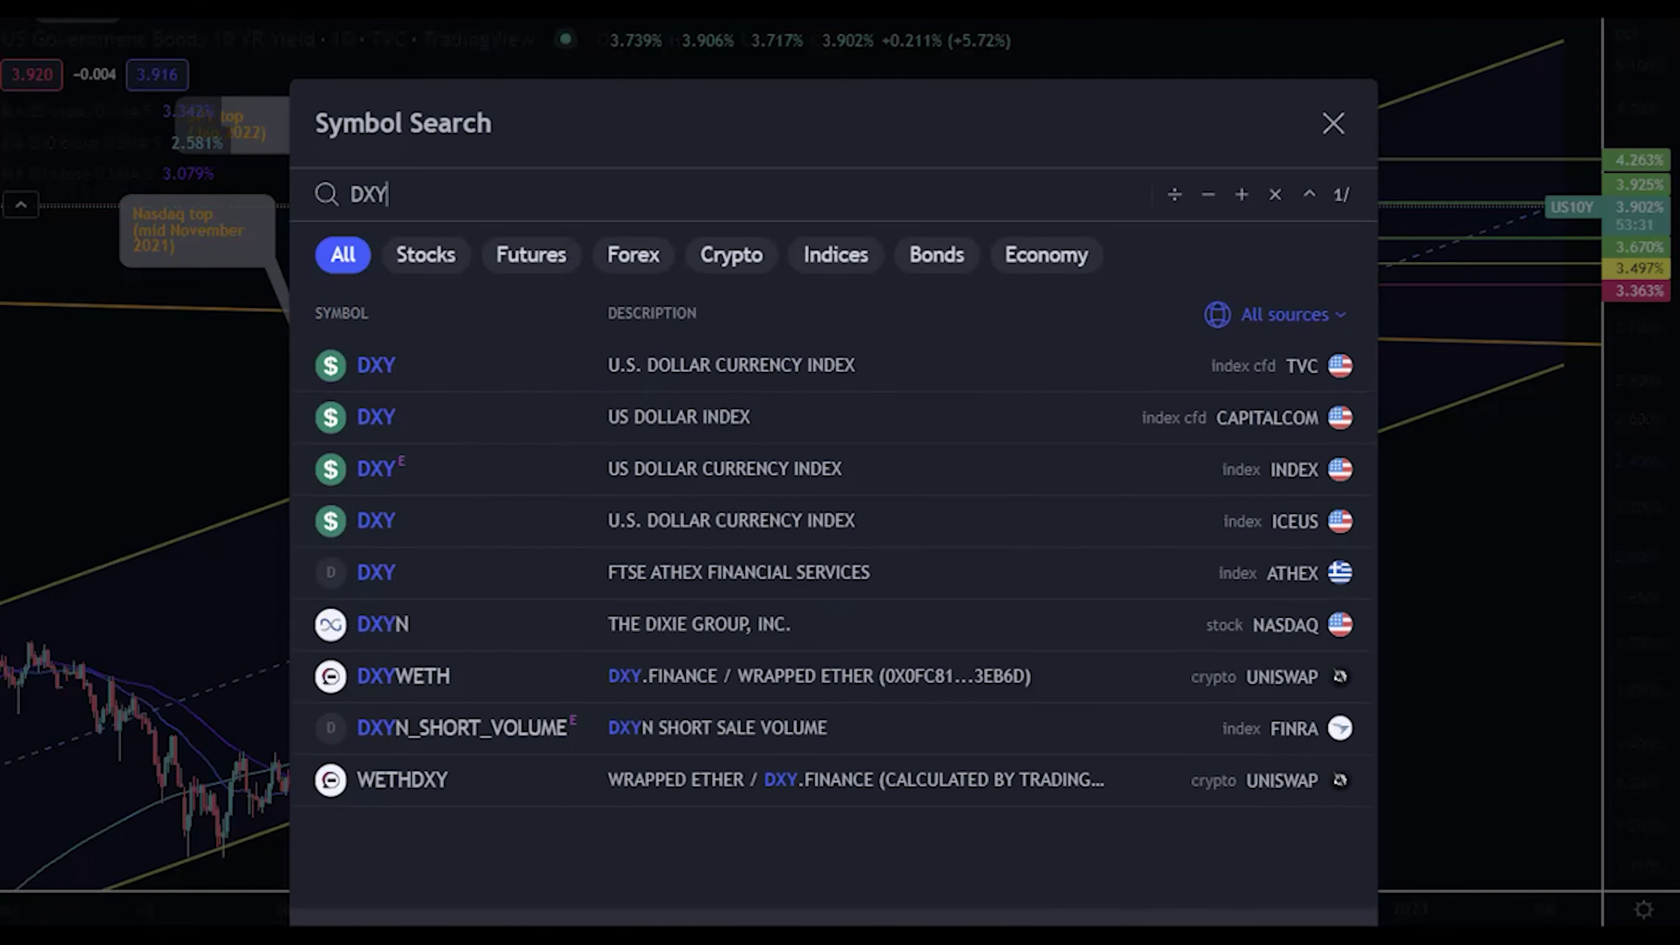
pyautogui.press('Return')
pyautogui.scroll(4, 1211, 228)
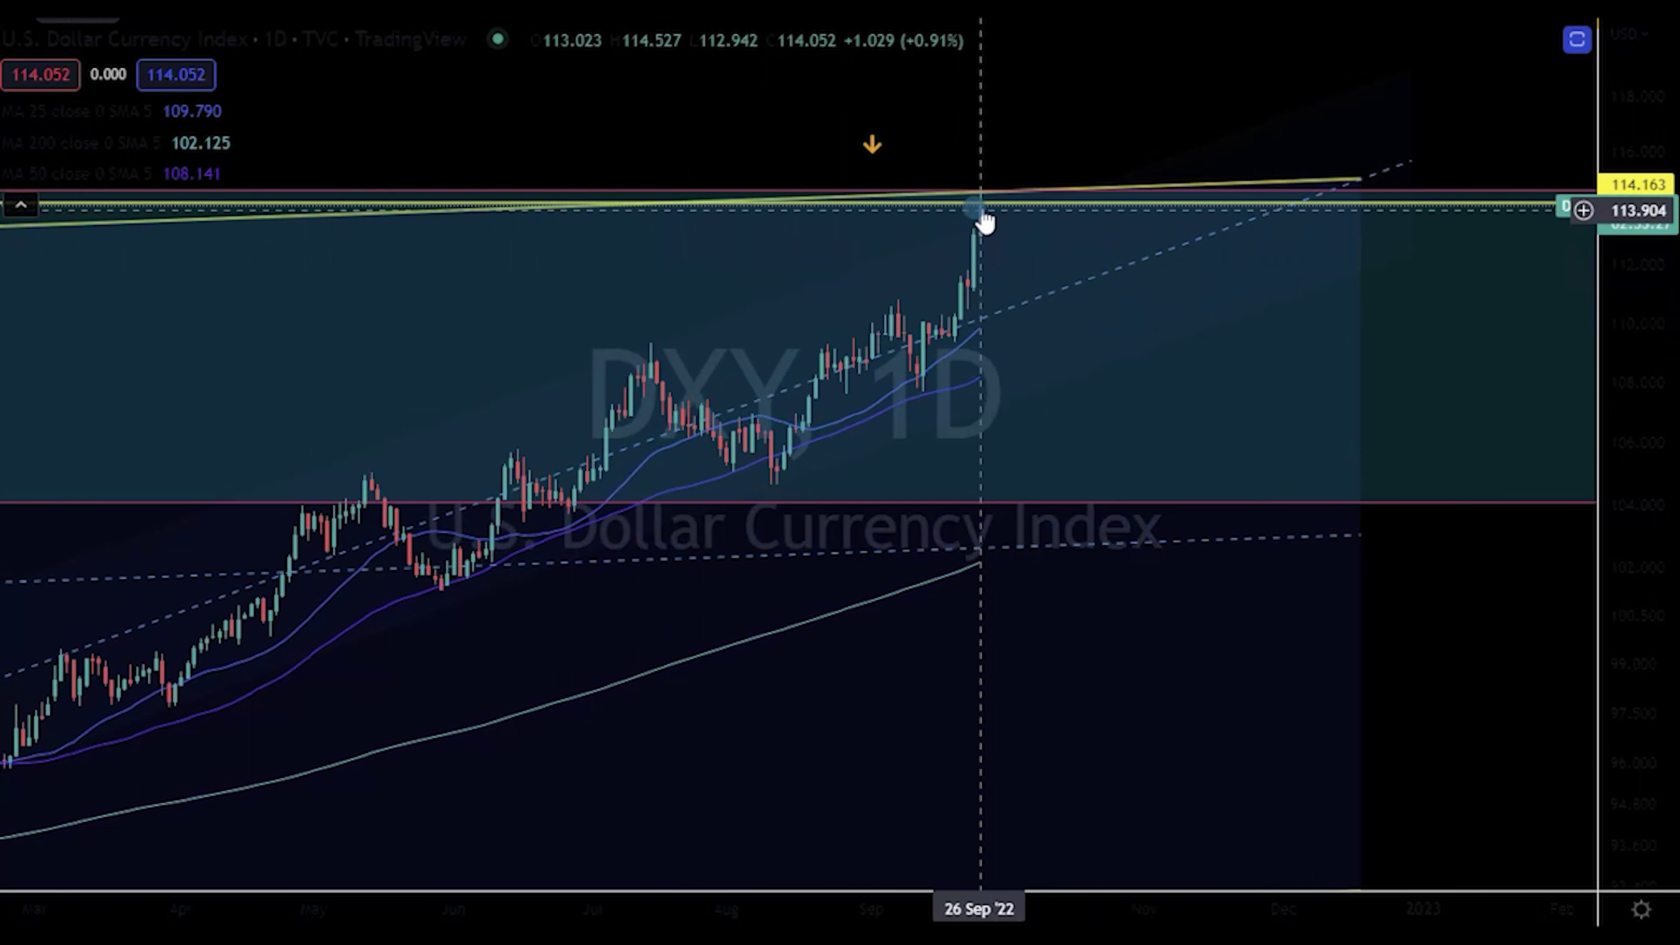
# Check the dollar index on the 10-minute interval and return the chart to the 1-day interval
pyautogui.write('10')
pyautogui.press('Return')
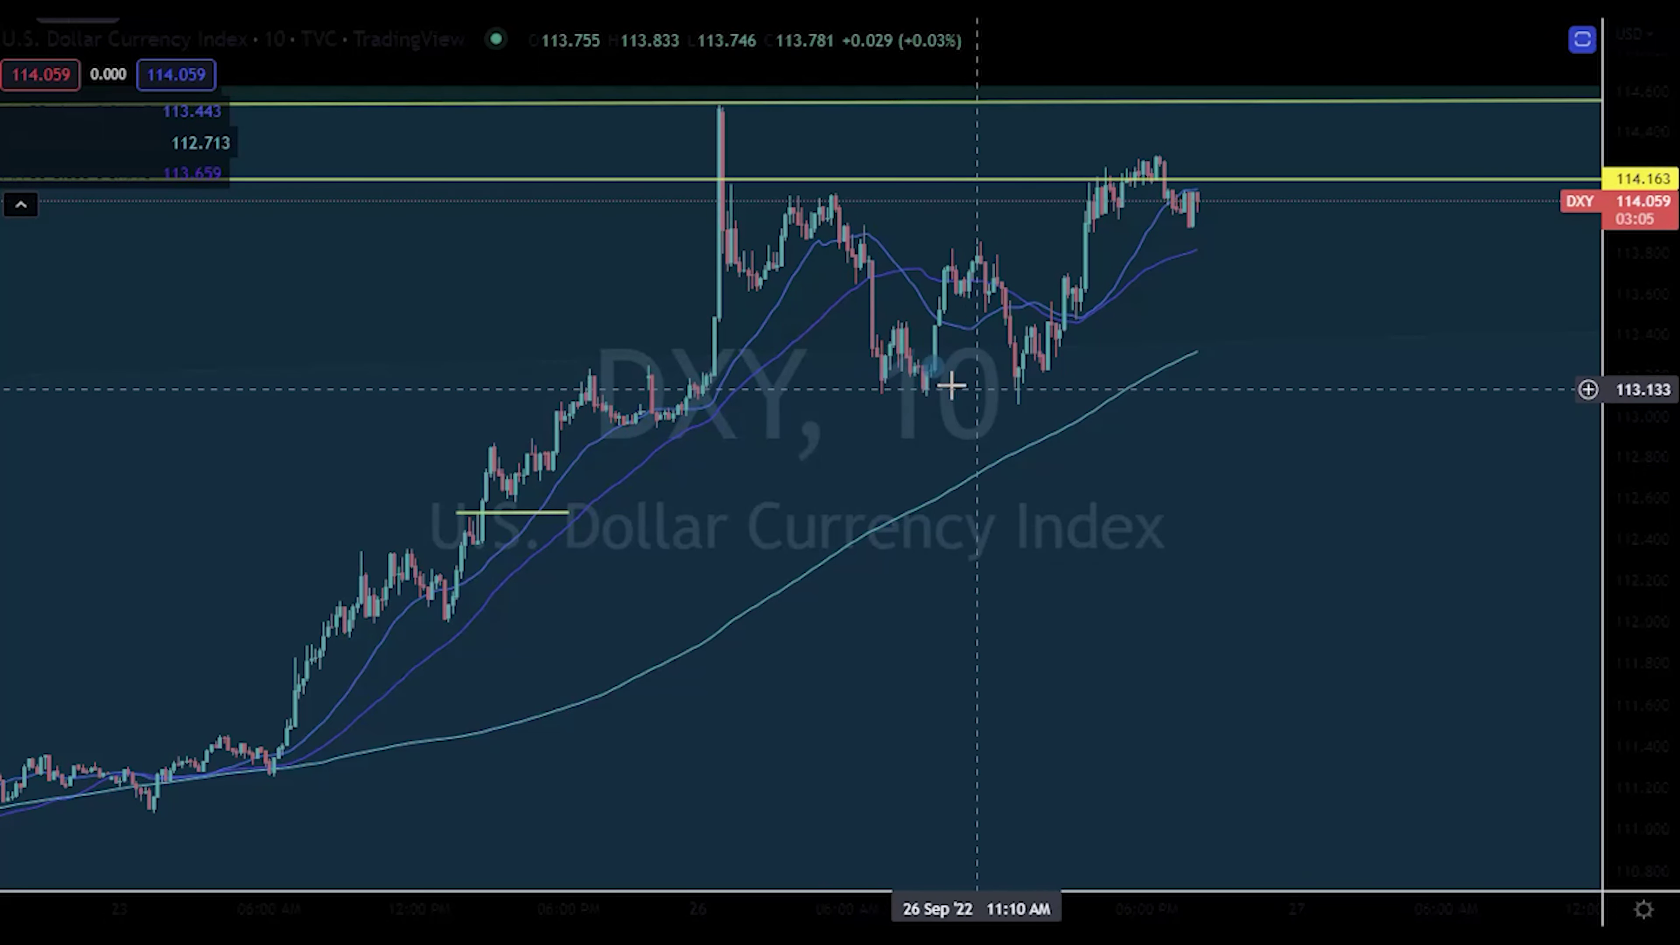
pyautogui.write('1D')
pyautogui.press('Return')
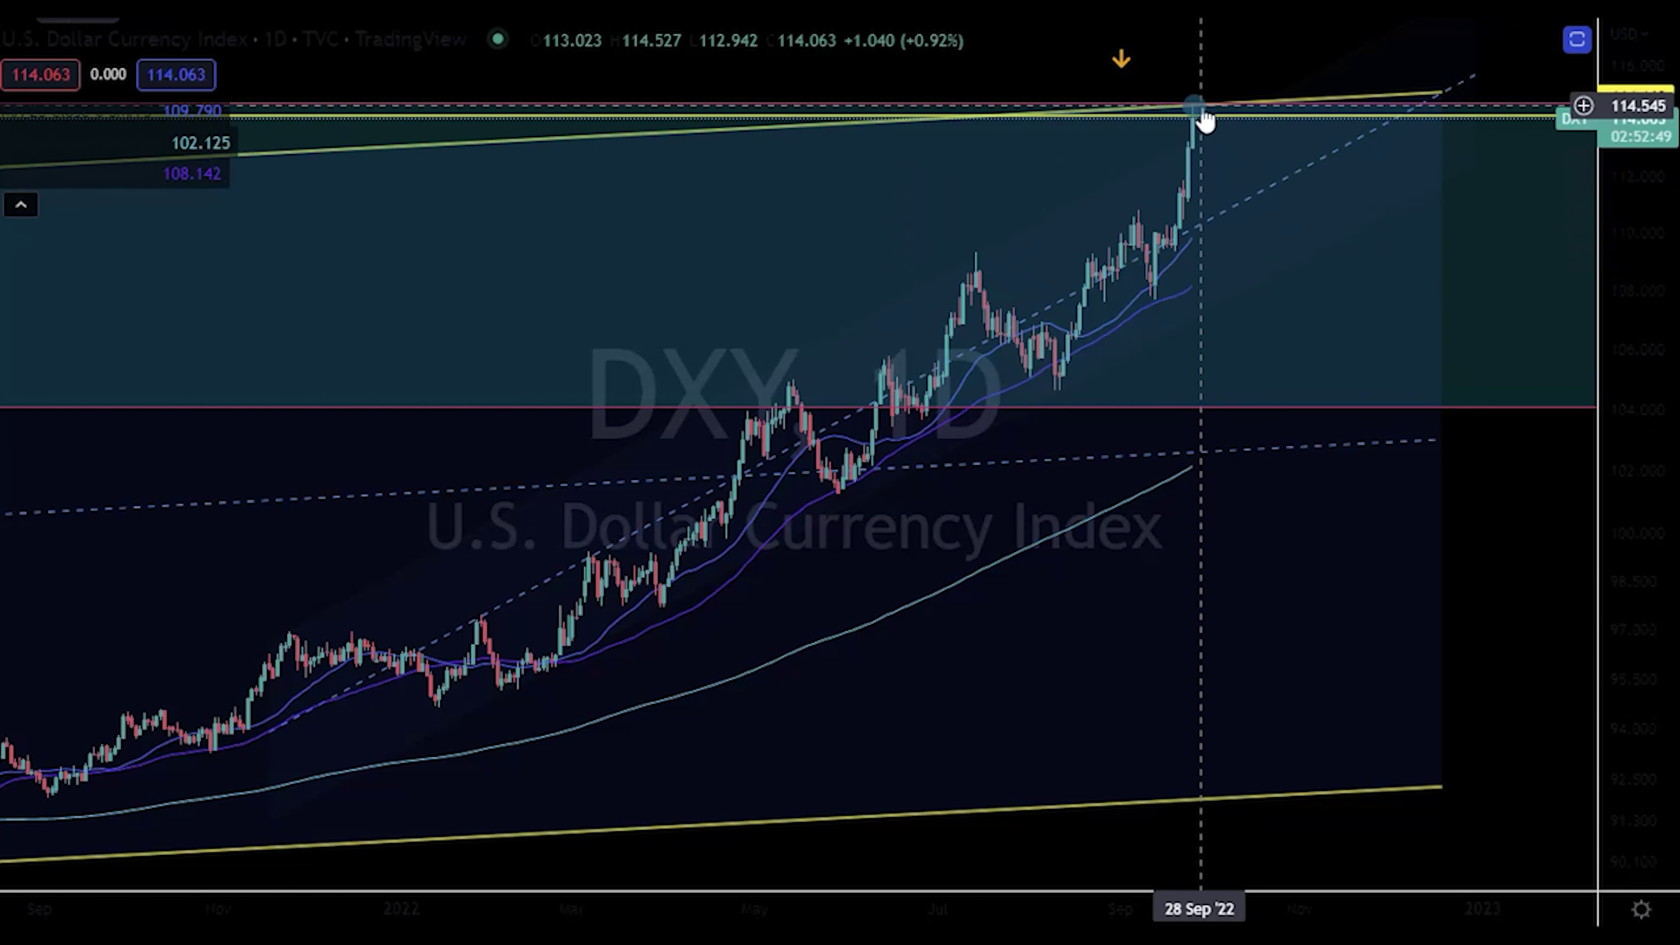
# Search for SPY and load the SPDR S&P 500 ETF Trust chart
pyautogui.moveTo(100, 152)
pyautogui.click(126, 39)
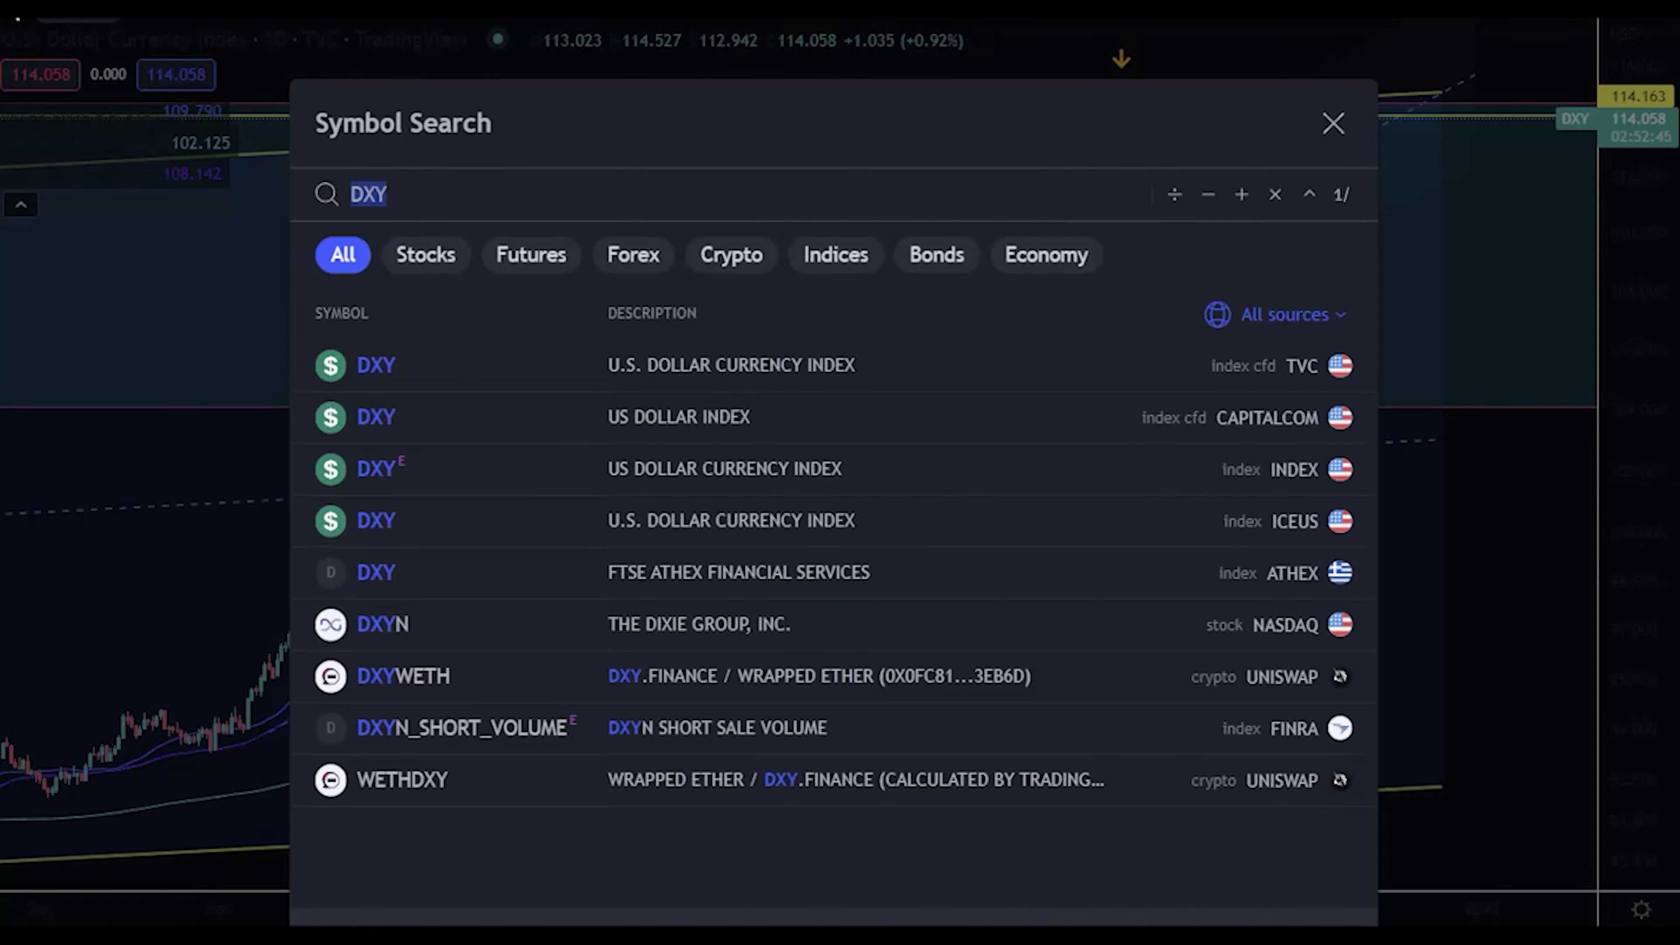
pyautogui.write('SPY')
pyautogui.press('Return')
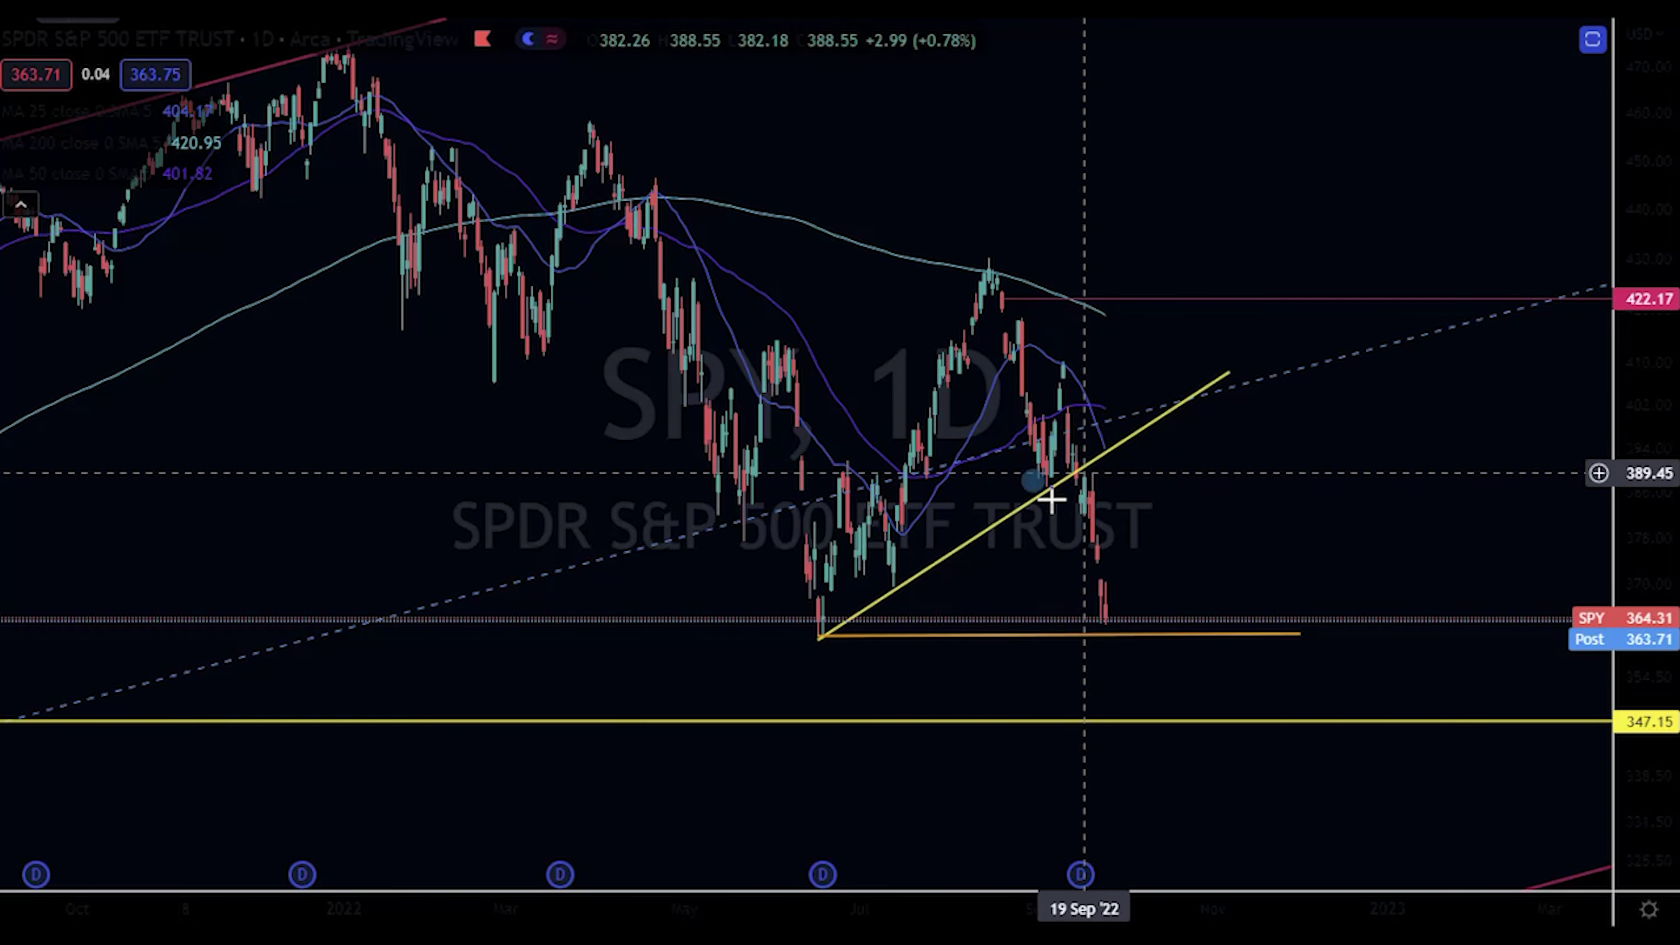
# Examine how the 347.15 line relates to SPY's late-2020 highs and the latest candles
pyautogui.moveTo(1092, 664); pyautogui.dragTo(1090, 575)
pyautogui.scroll(-10, 1090, 575)
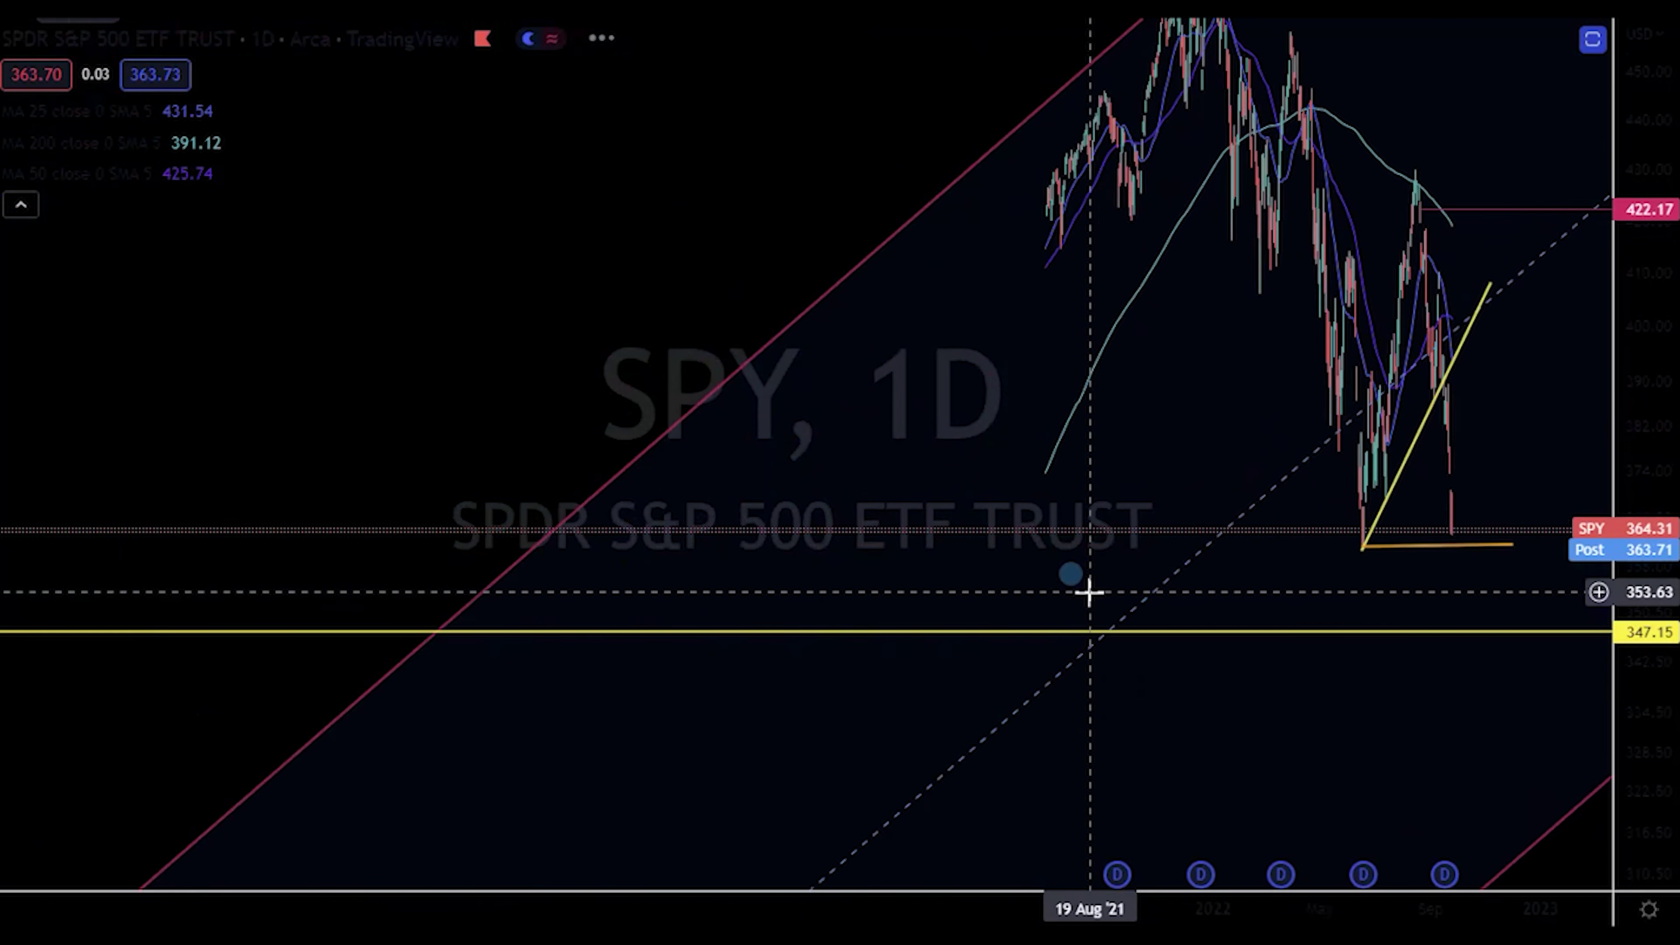
pyautogui.click(1219, 613)
pyautogui.scroll(10, 1219, 613)
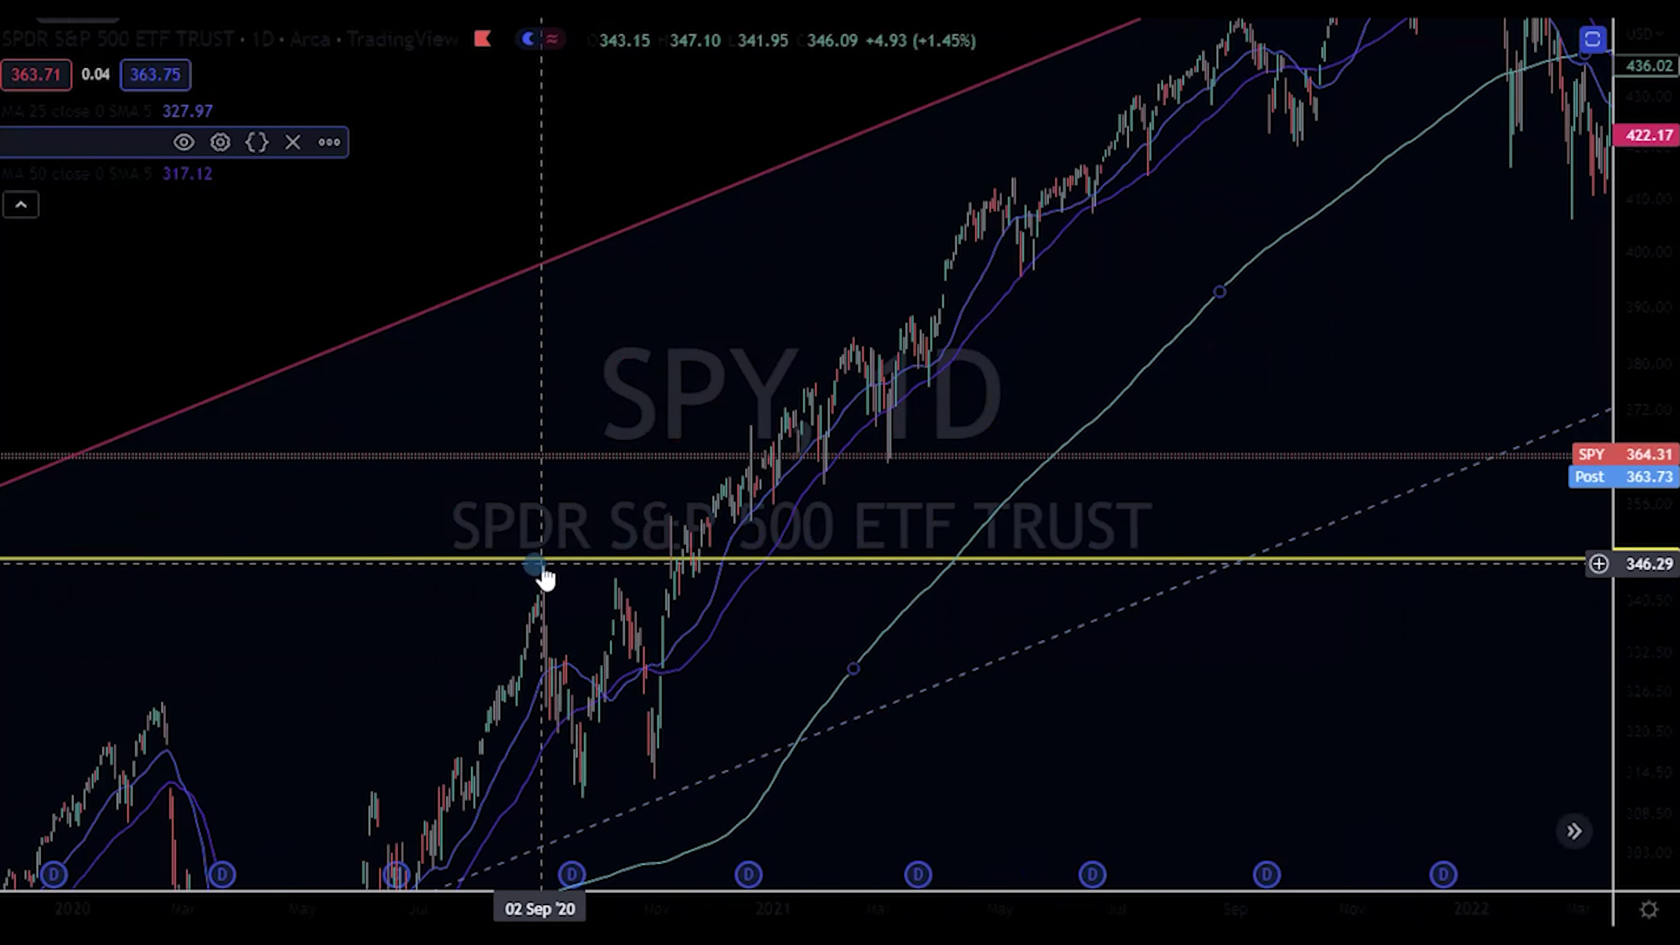
pyautogui.hscroll(5, 608, 592)
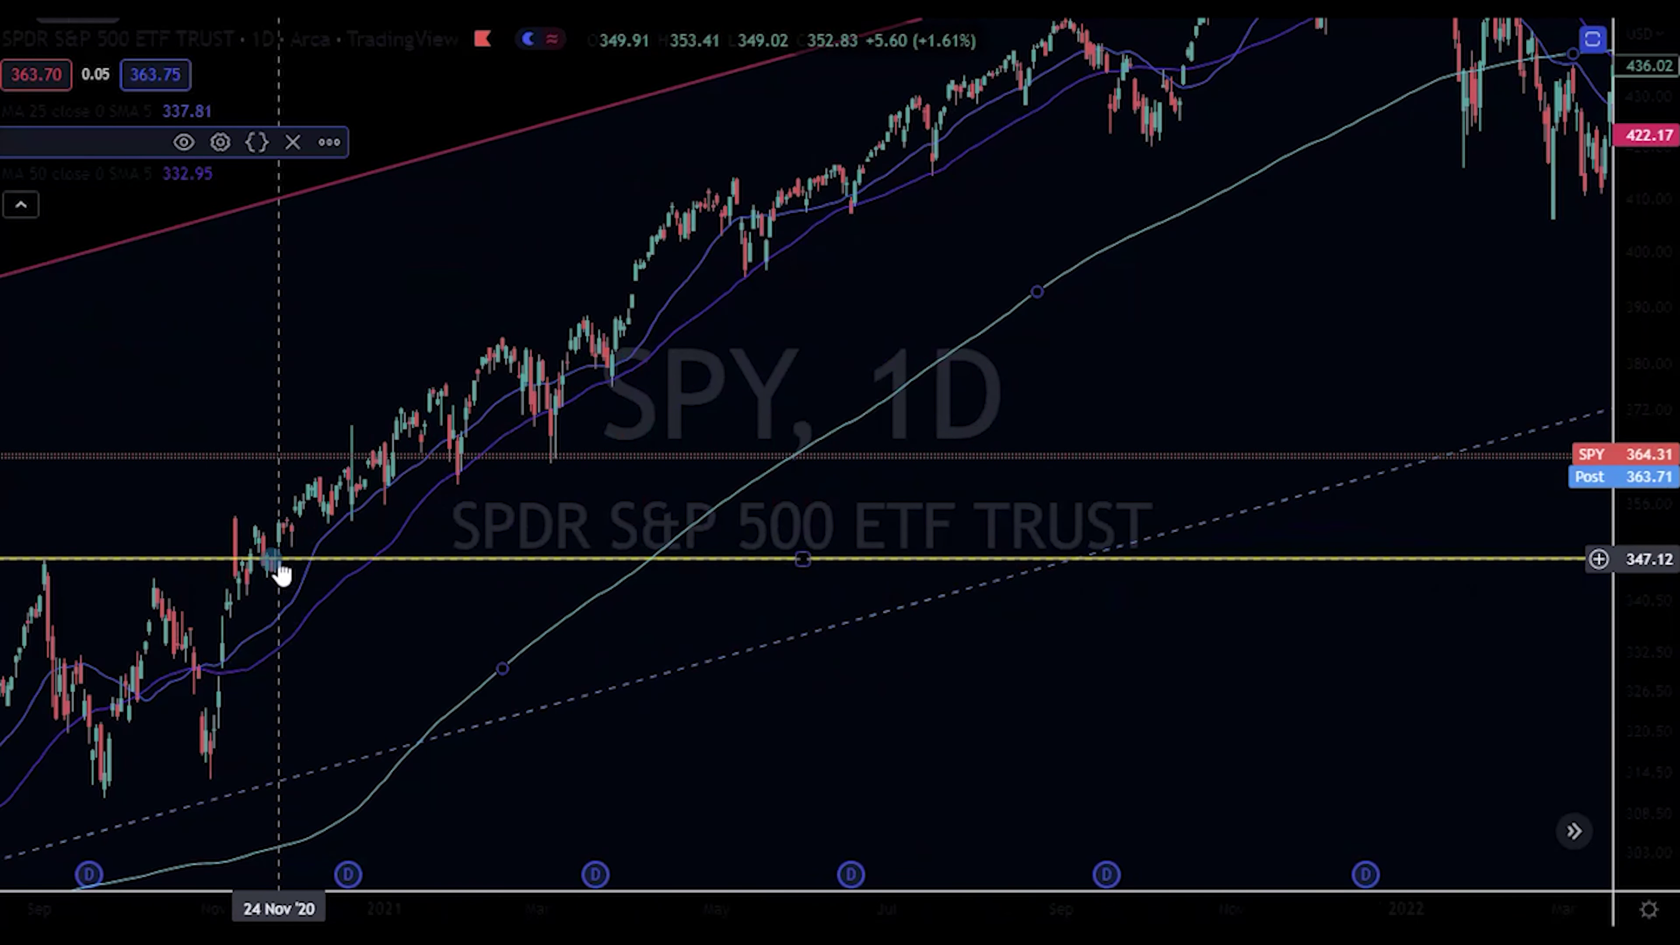
pyautogui.hscroll(15, 956, 640)
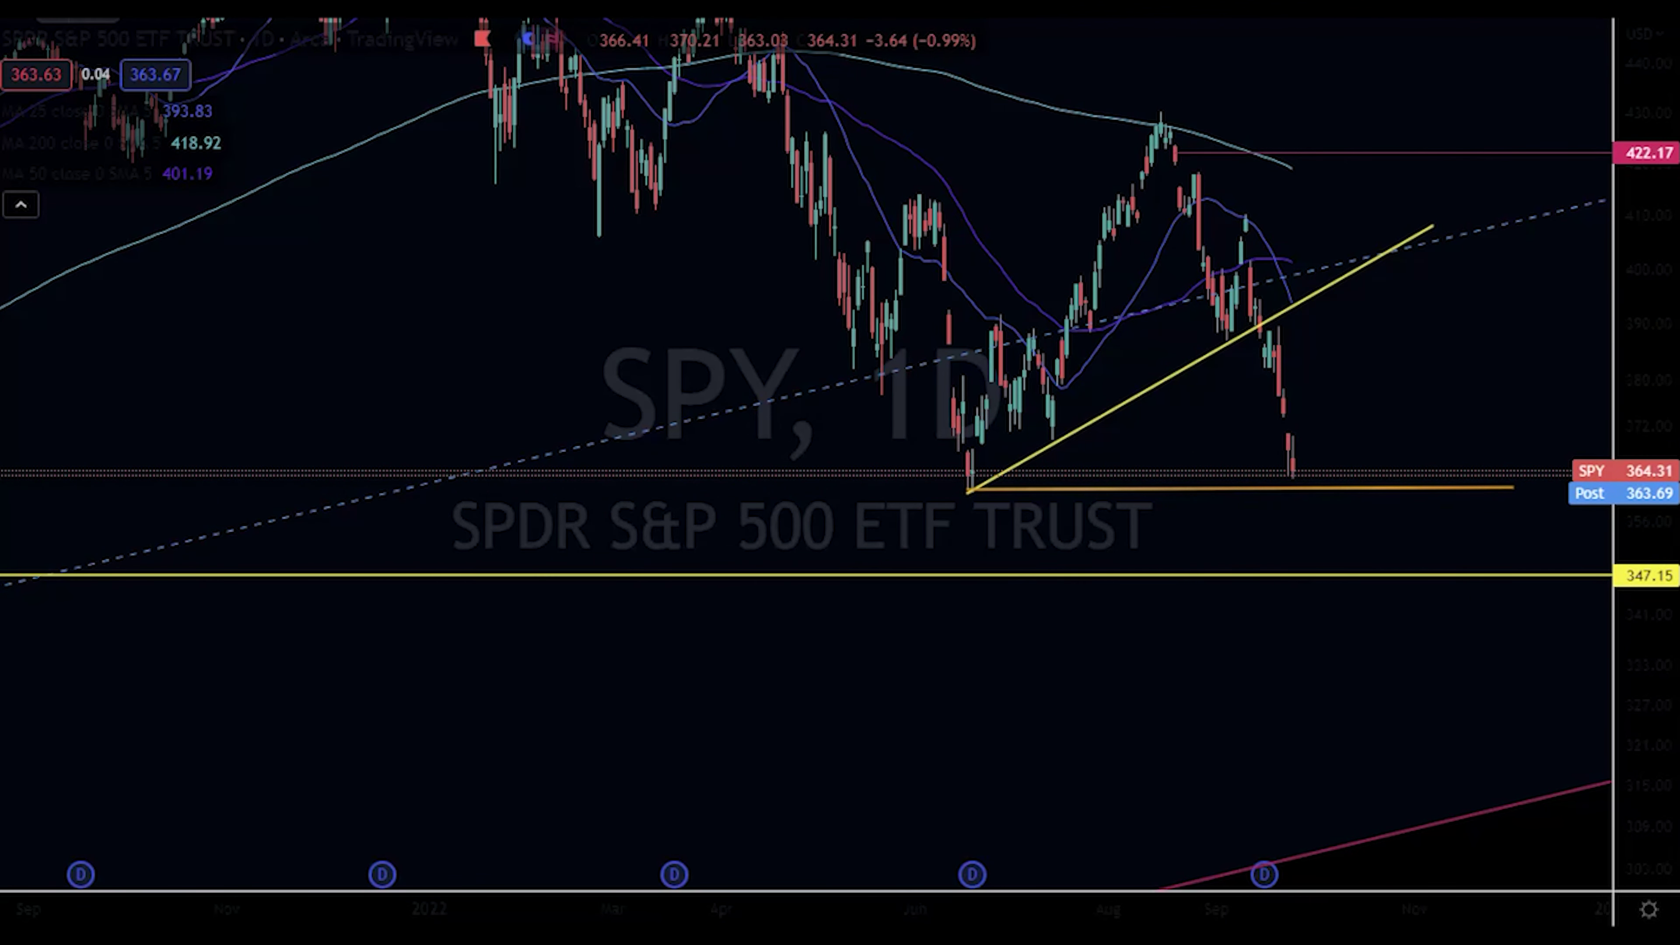
# Sketch freehand strokes from SPY's last candle up in a short bounce and down to the 347.15 line, and delete them
pyautogui.click(205, 192)
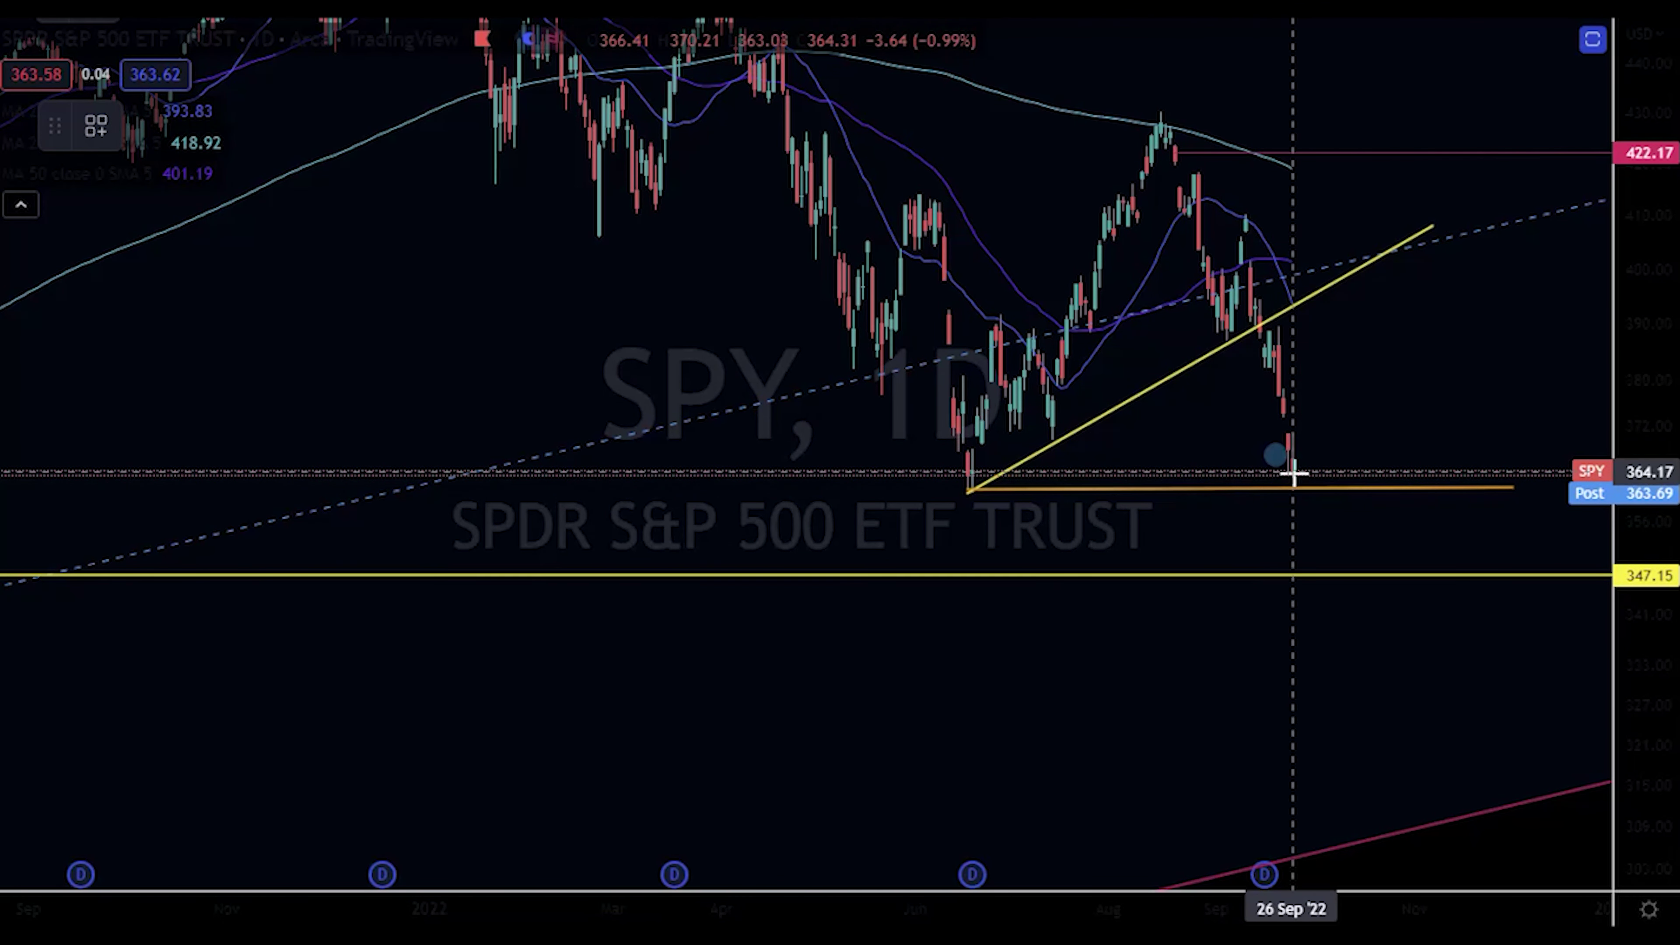
pyautogui.moveTo(1302, 451); pyautogui.dragTo(1330, 413)
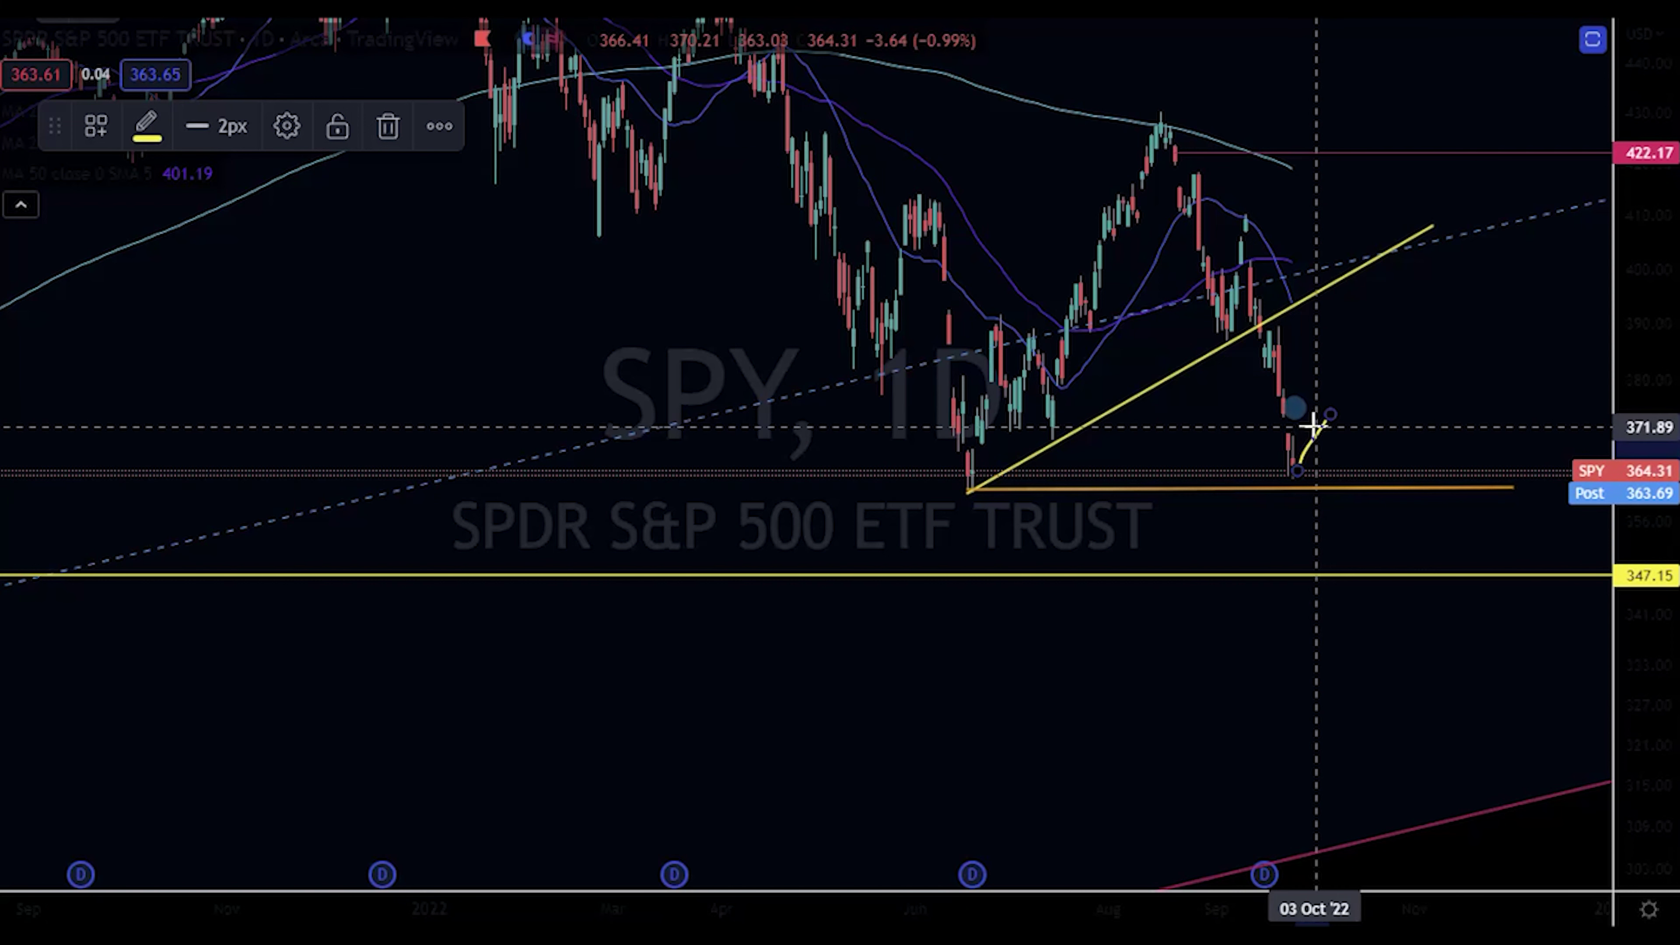
pyautogui.moveTo(1332, 416); pyautogui.dragTo(1396, 572)
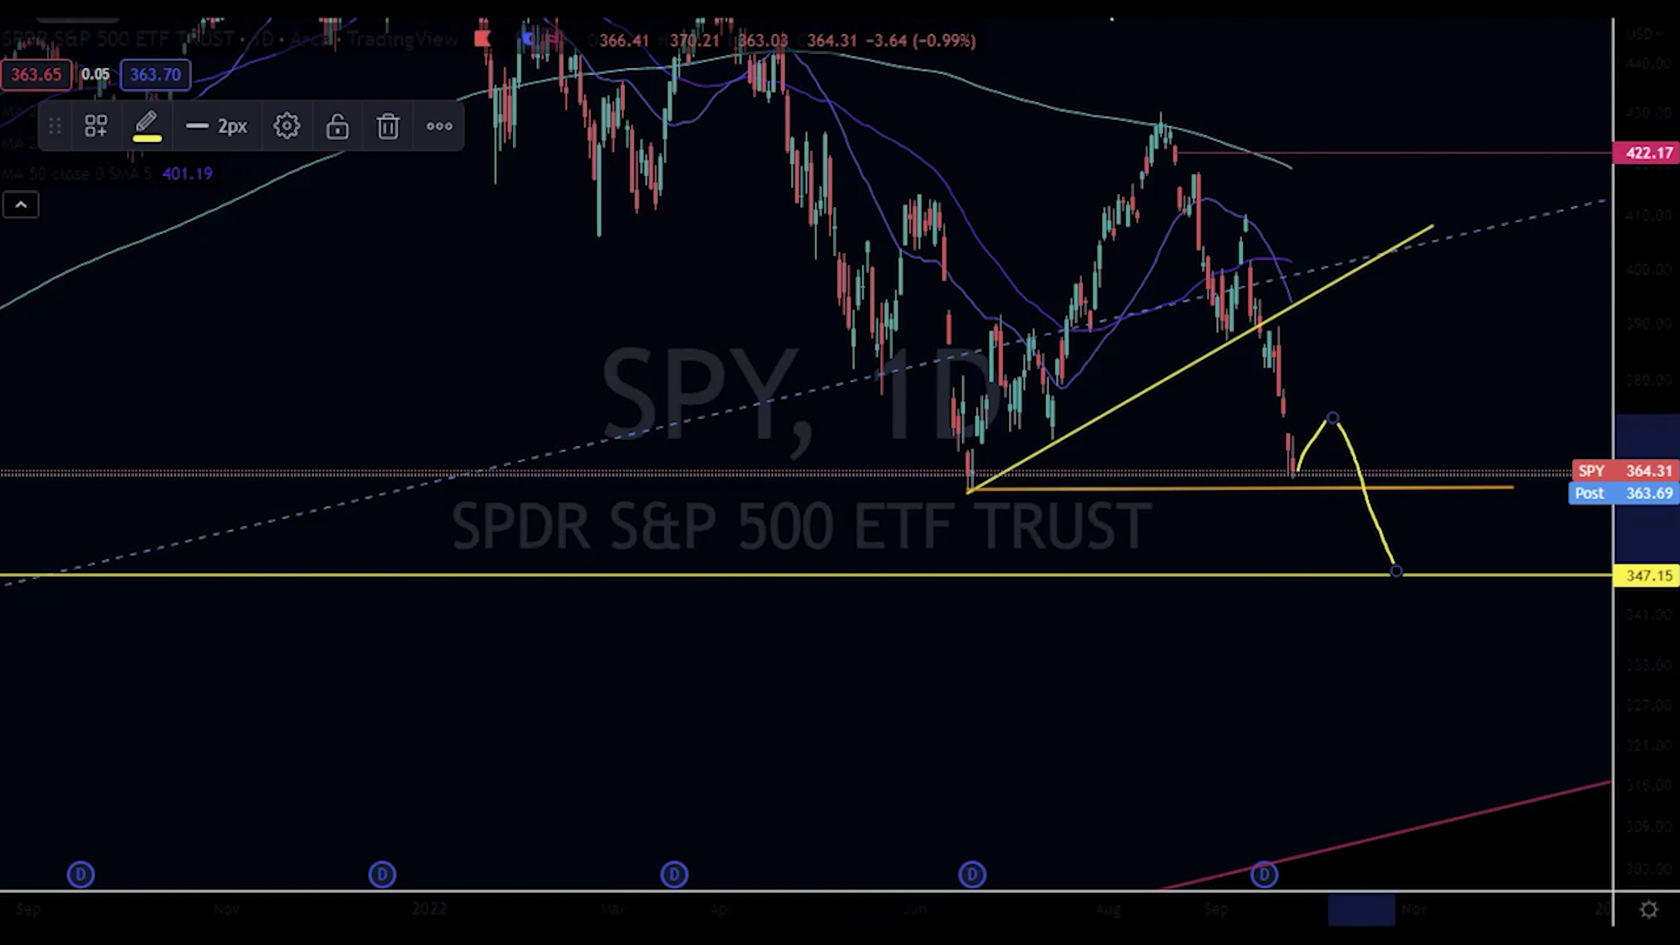
pyautogui.press('Delete')
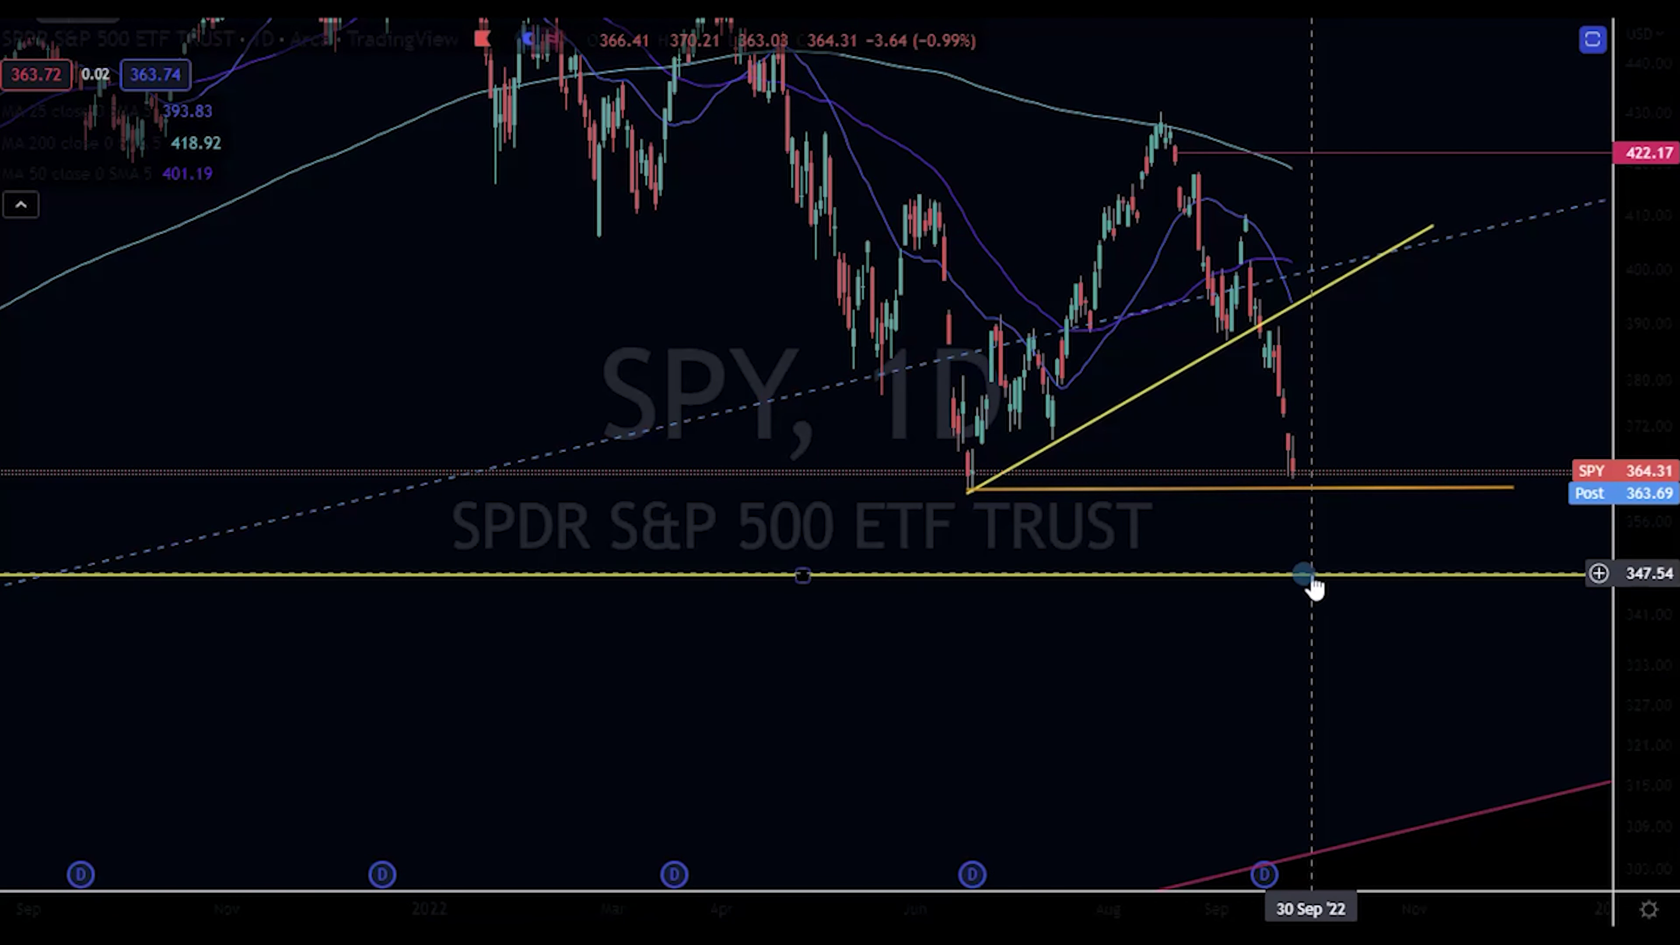
# Switch the SPY chart to the 1-week interval
pyautogui.scroll(-5, 1314, 583)
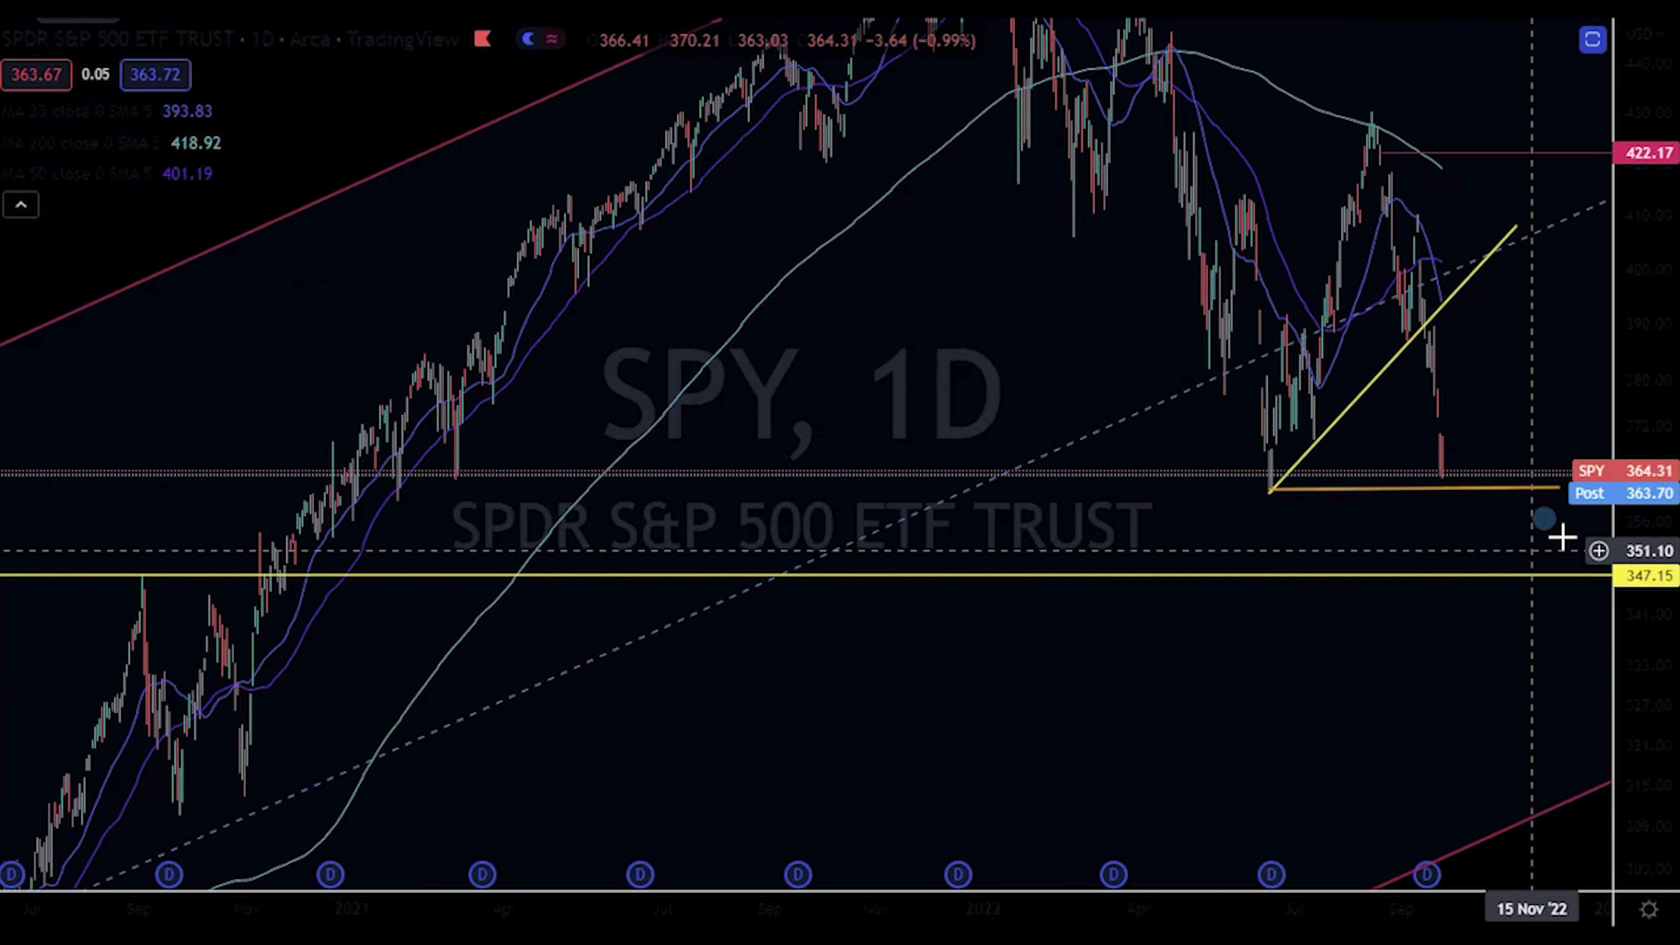
pyautogui.moveTo(1449, 565); pyautogui.dragTo(1223, 532)
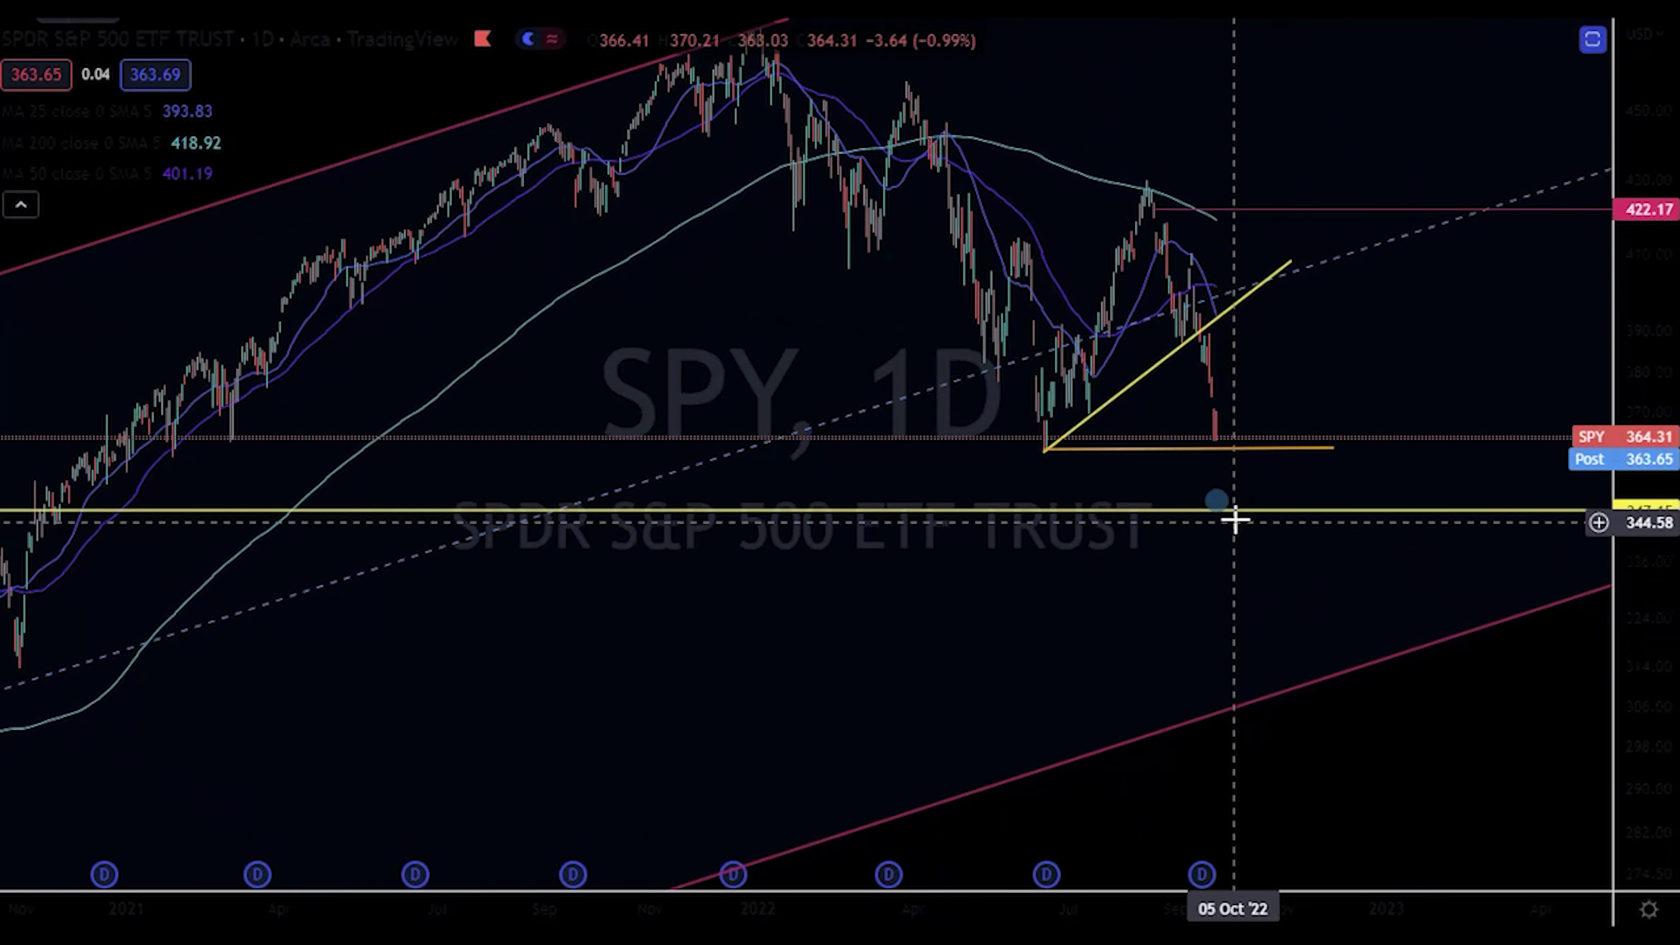
pyautogui.scroll(2, 1218, 523)
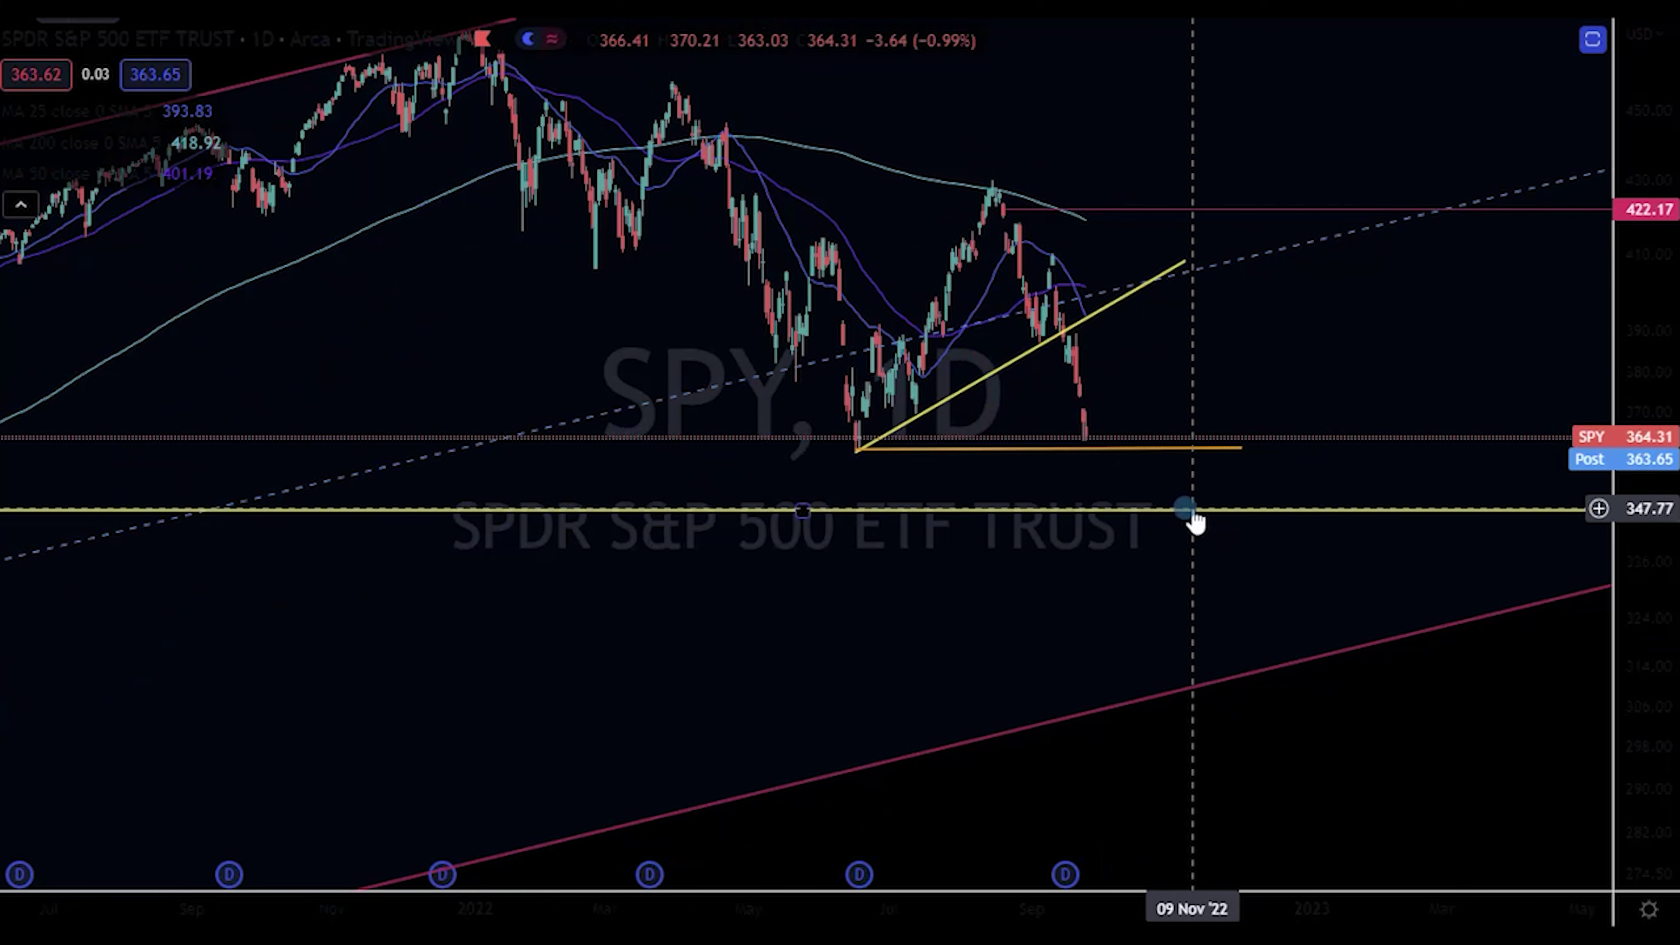
pyautogui.scroll(-3, 1186, 522)
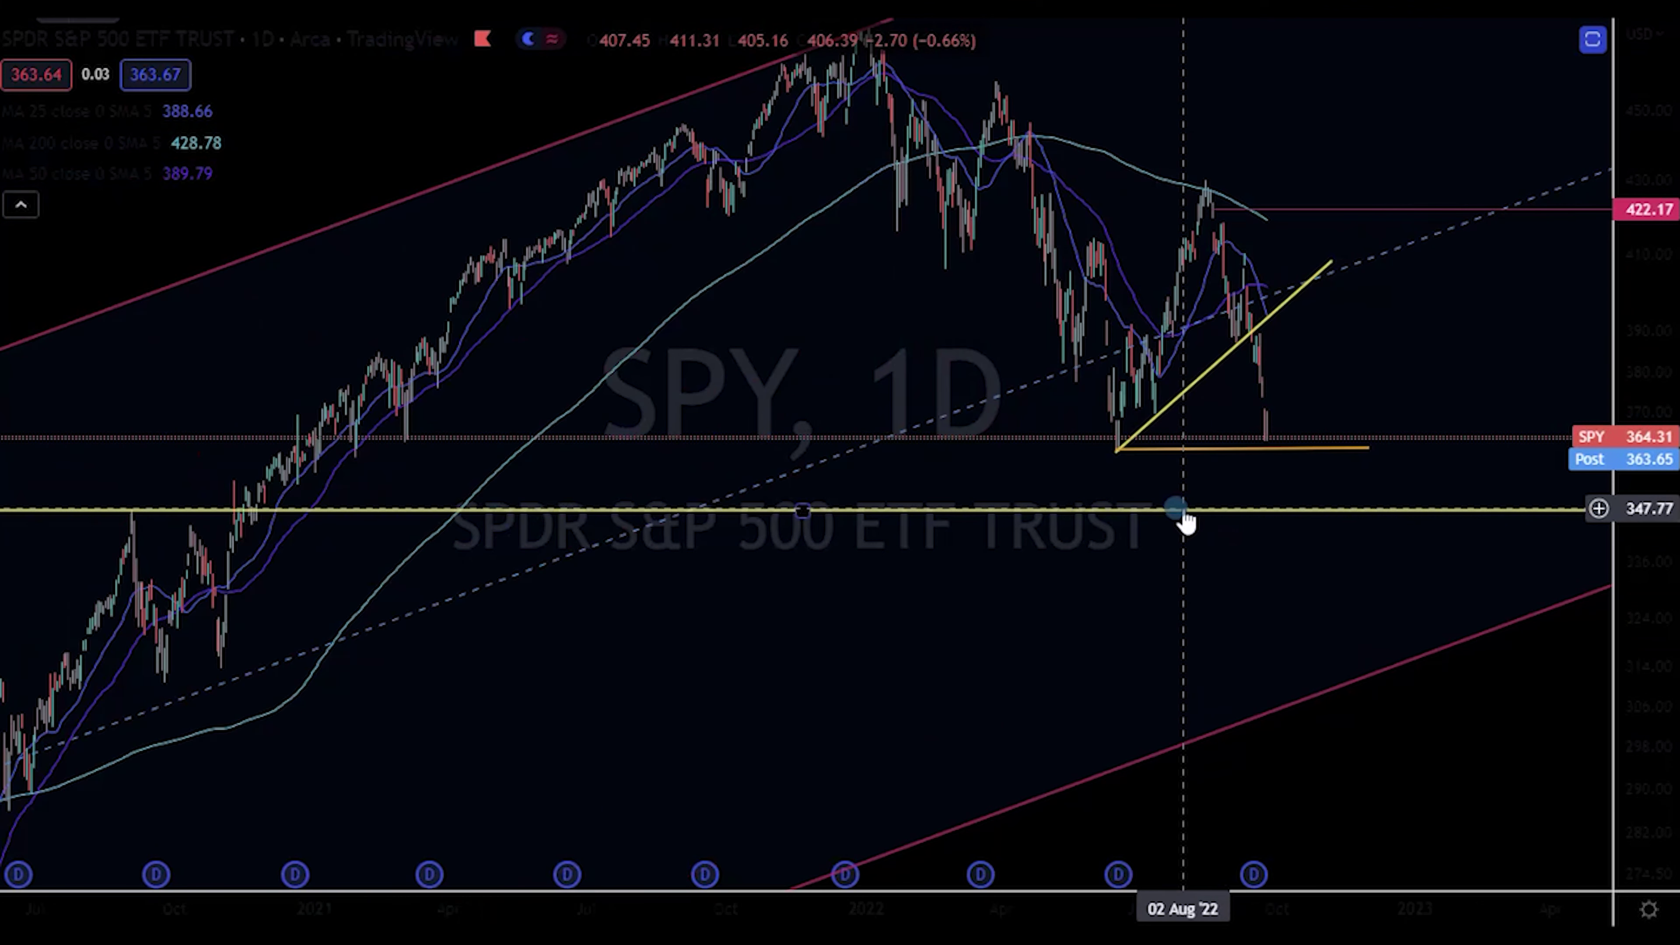
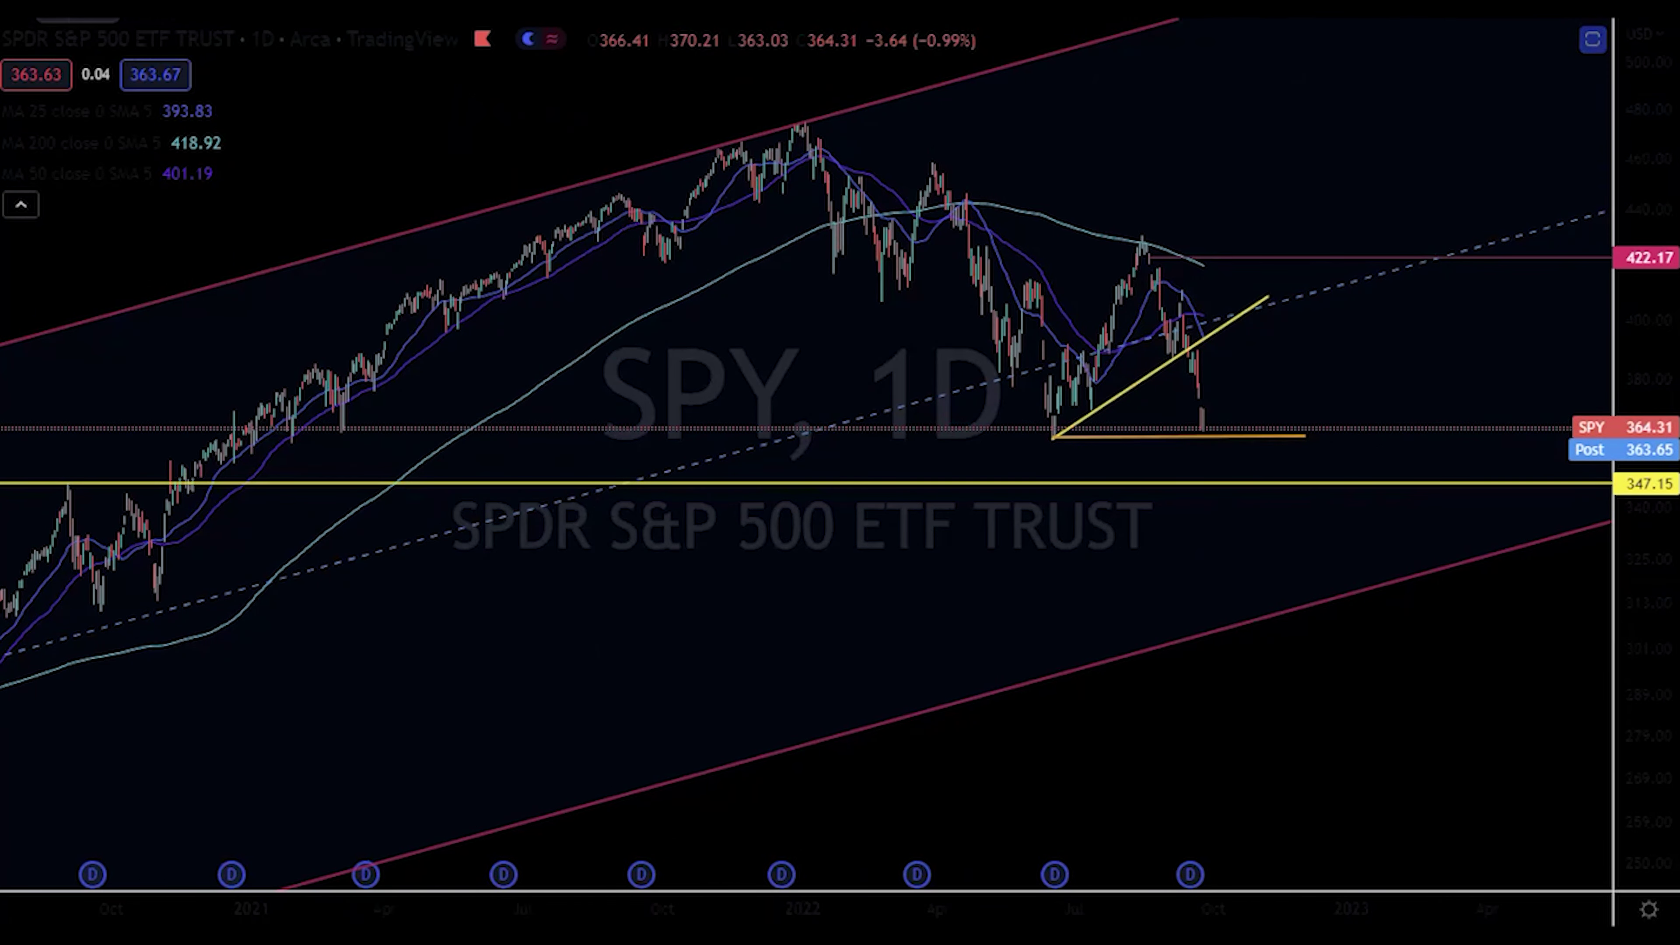
pyautogui.click(424, 9)
pyautogui.click(562, 740)
# Examine SPY's long-term weekly channel, the 200-period moving average and the 2020 low, back to the channel's 2009 start
pyautogui.moveTo(1652, 363); pyautogui.dragTo(1496, 705)
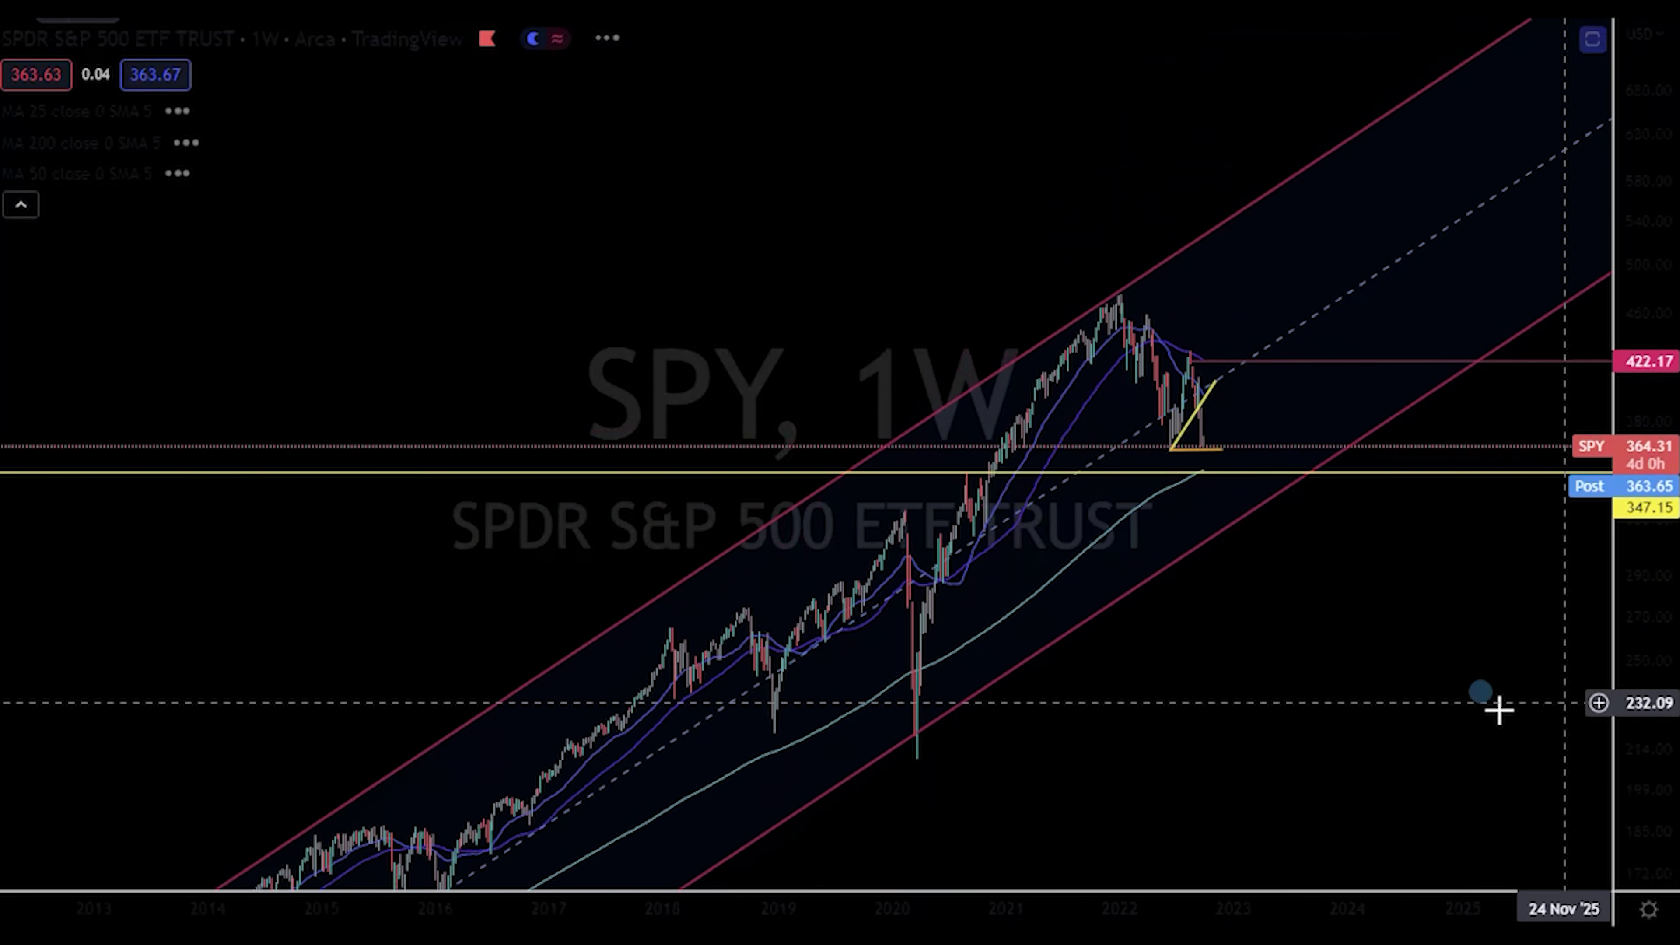
pyautogui.scroll(3, 1545, 586)
pyautogui.scroll(-5, 1532, 587)
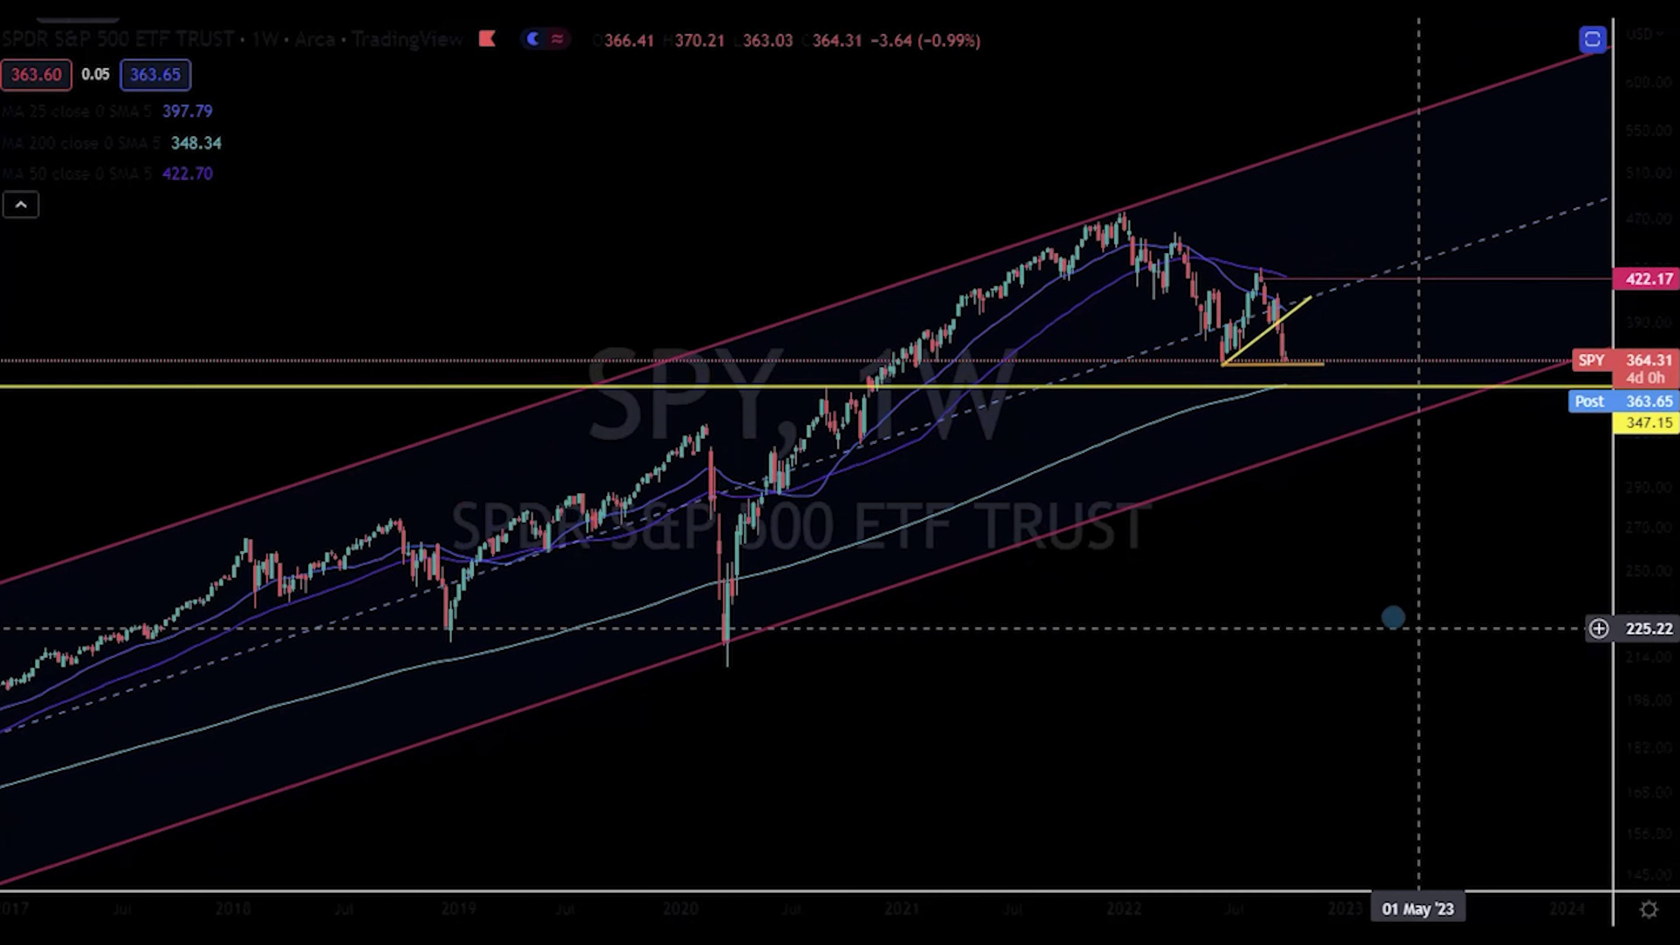
pyautogui.scroll(5, 1532, 588)
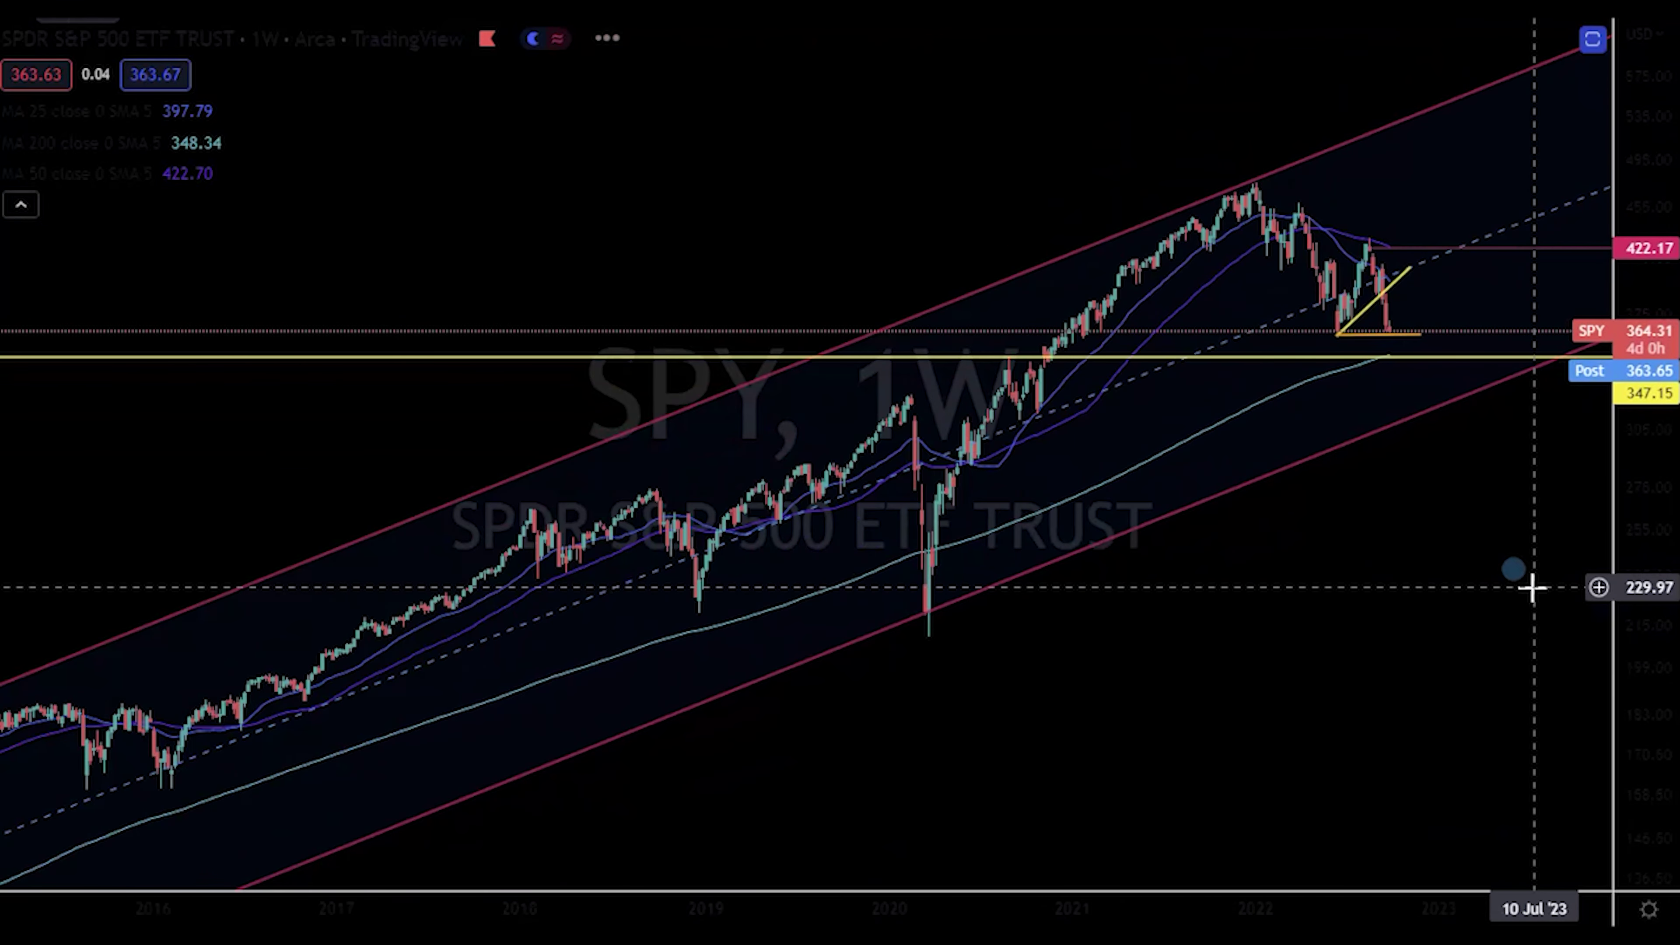
pyautogui.moveTo(1402, 631); pyautogui.dragTo(1327, 574)
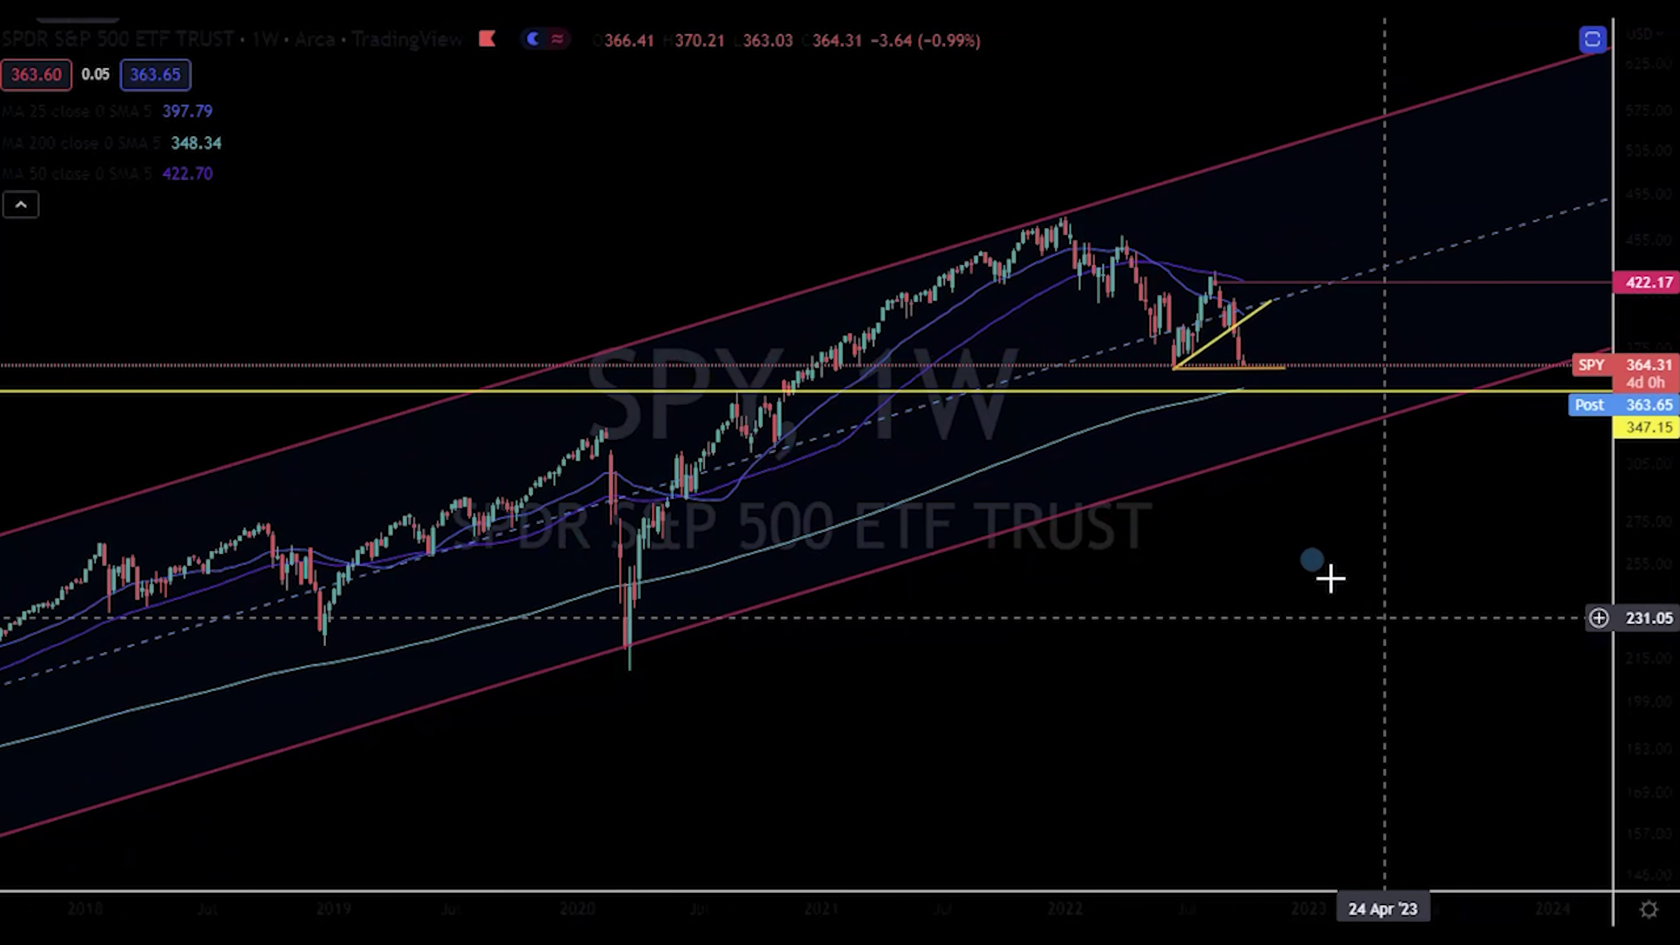
pyautogui.click(1247, 393)
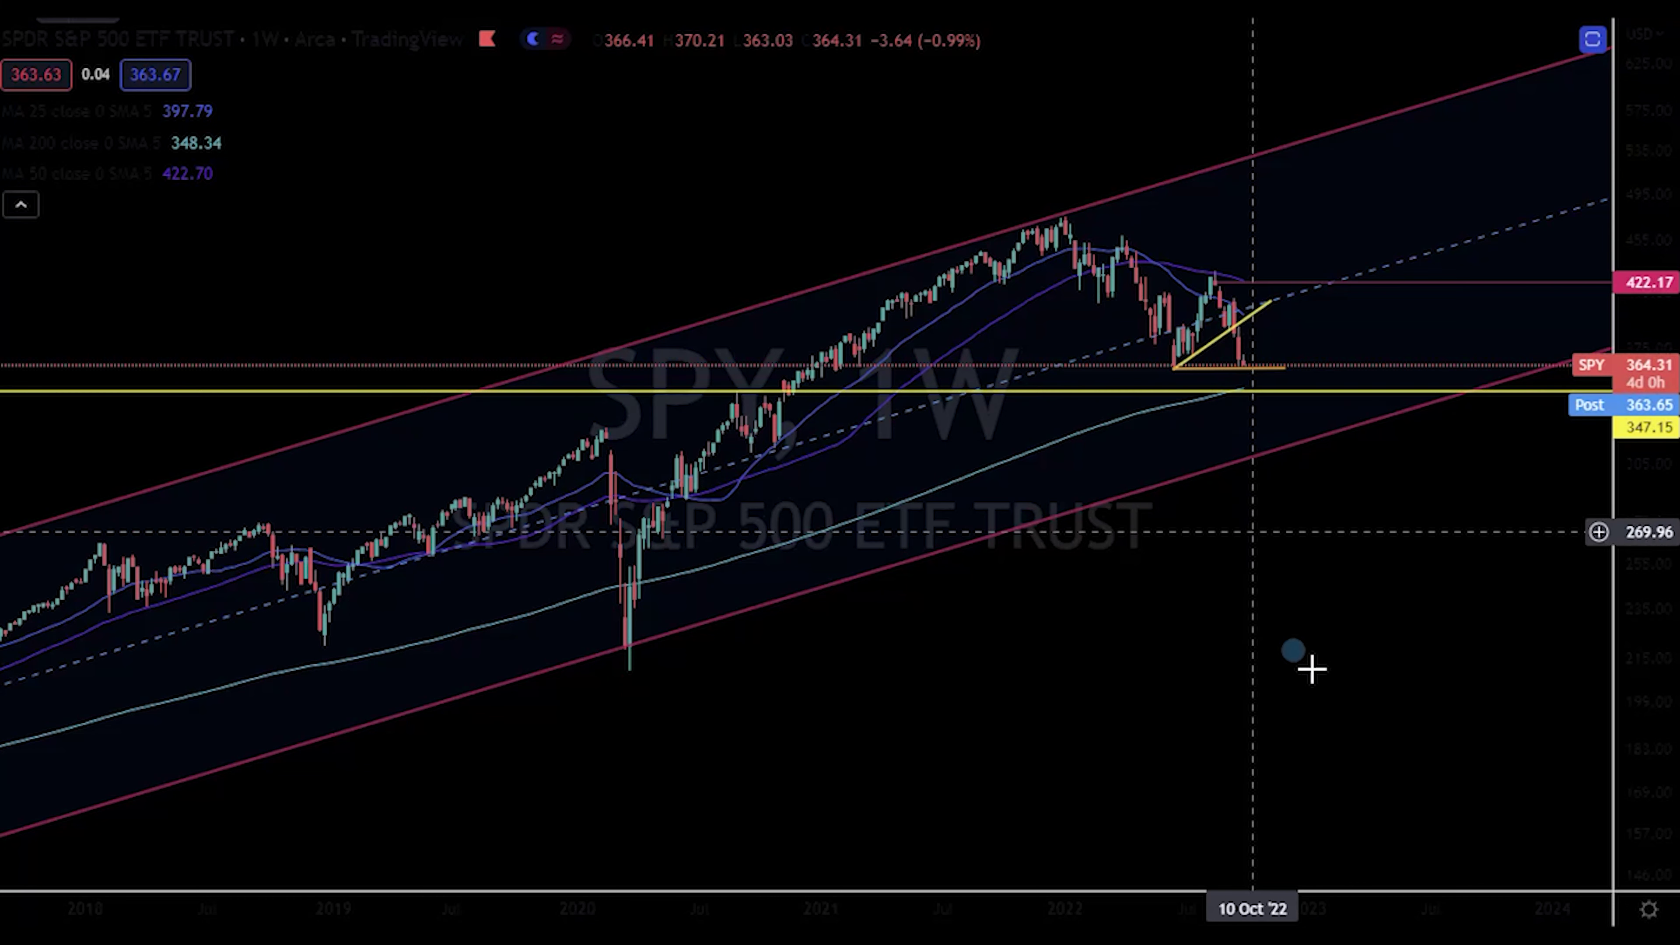
pyautogui.scroll(-2, 1315, 681)
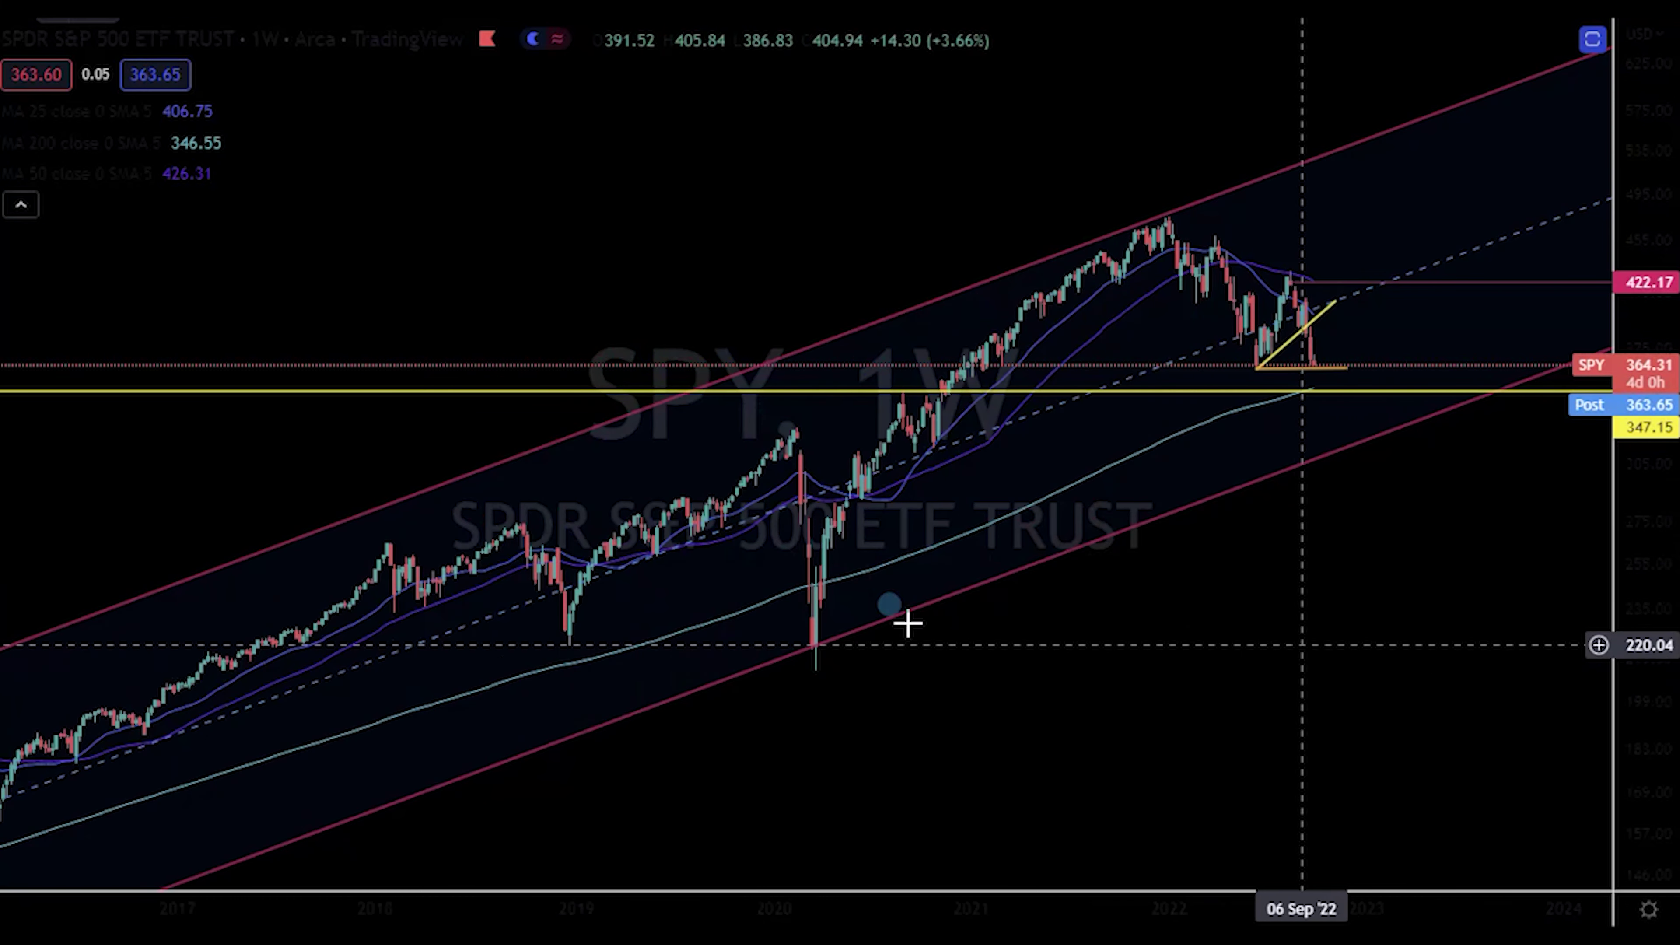
pyautogui.moveTo(818, 602); pyautogui.dragTo(527, 559)
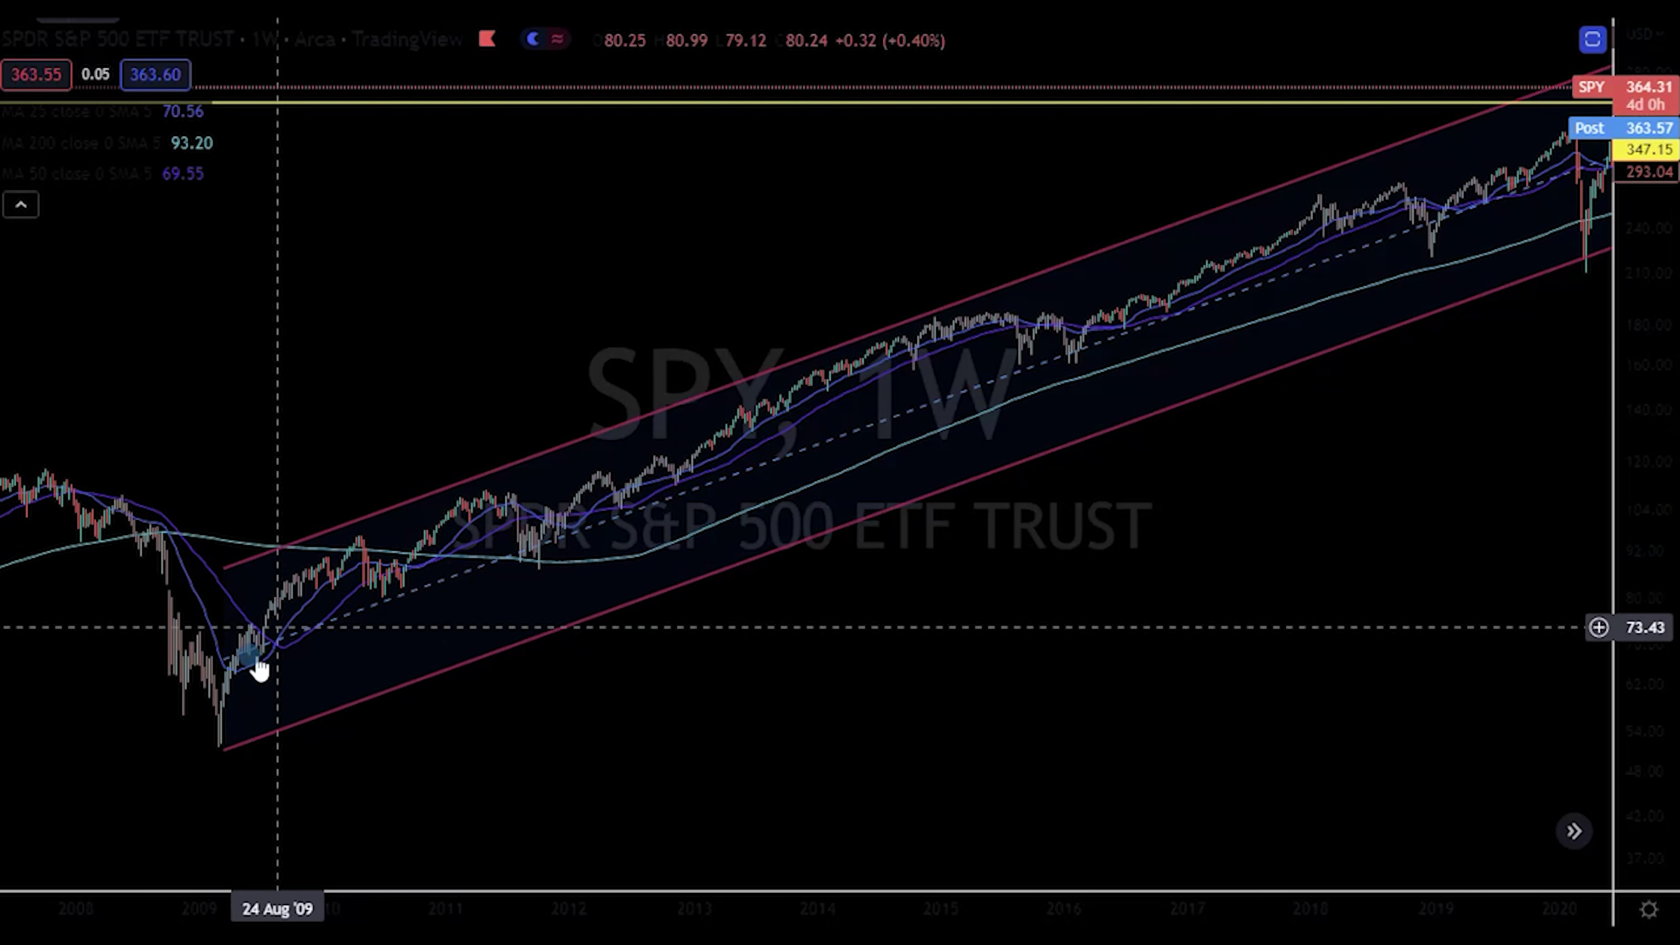
pyautogui.scroll(3, 1189, 559)
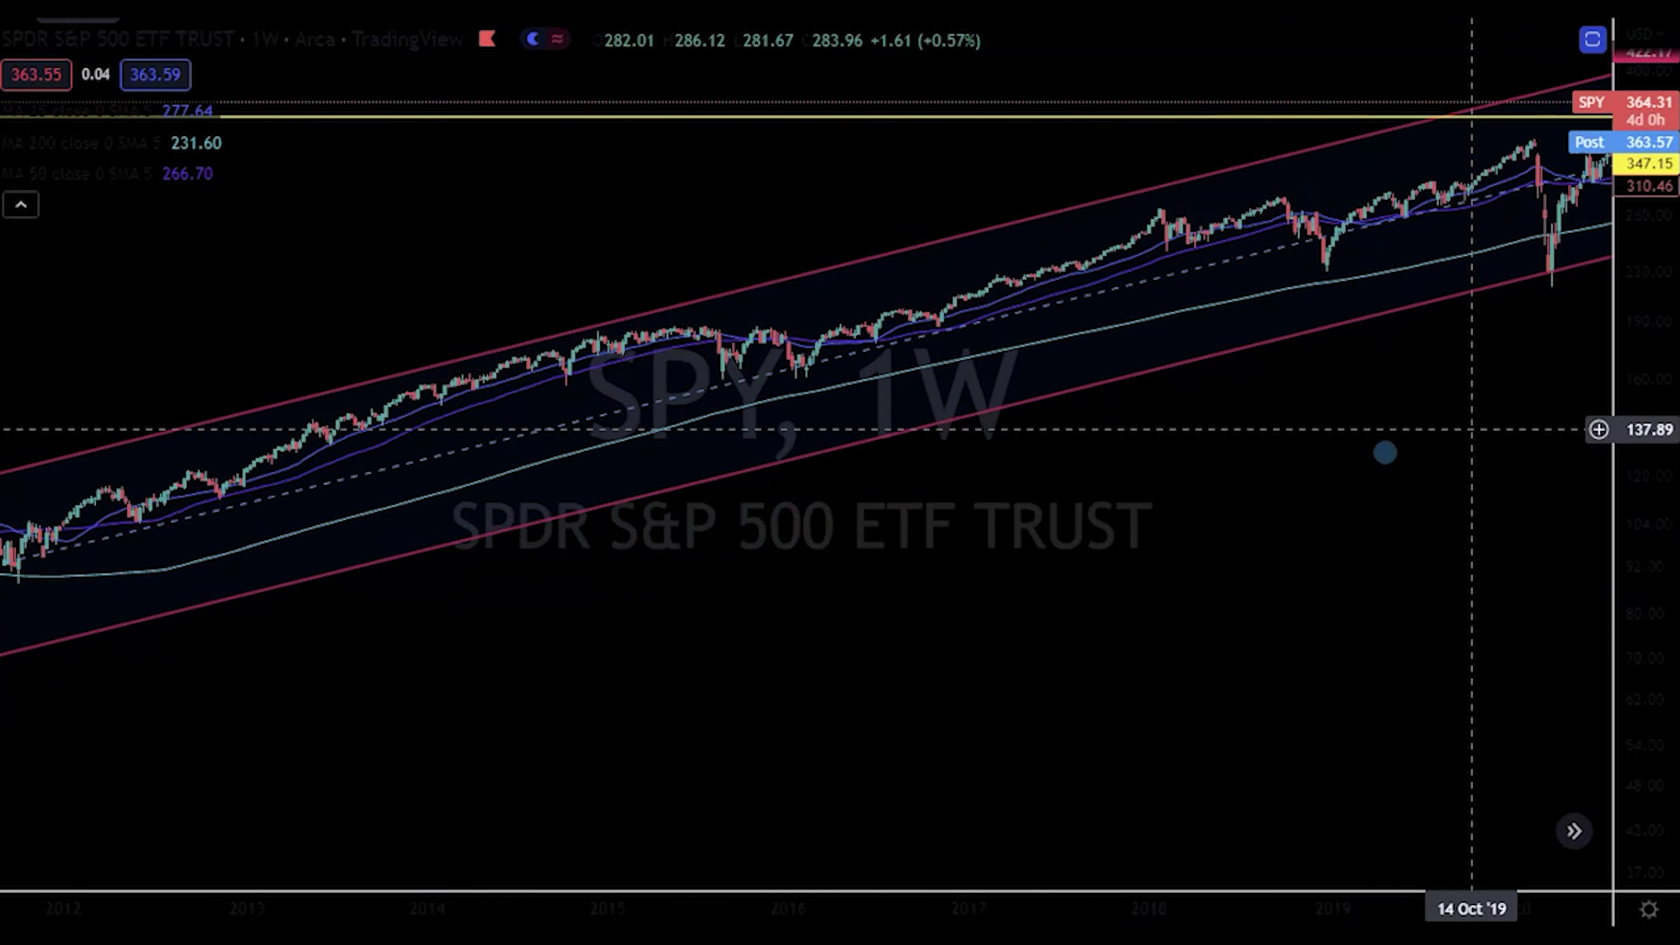
# Examine where SPY's 200-week moving average and the long-term channel's lower boundary lie beneath the latest candles, compared with the 2020 low
pyautogui.moveTo(1384, 454); pyautogui.dragTo(889, 563)
pyautogui.hscroll(5, 1245, 563)
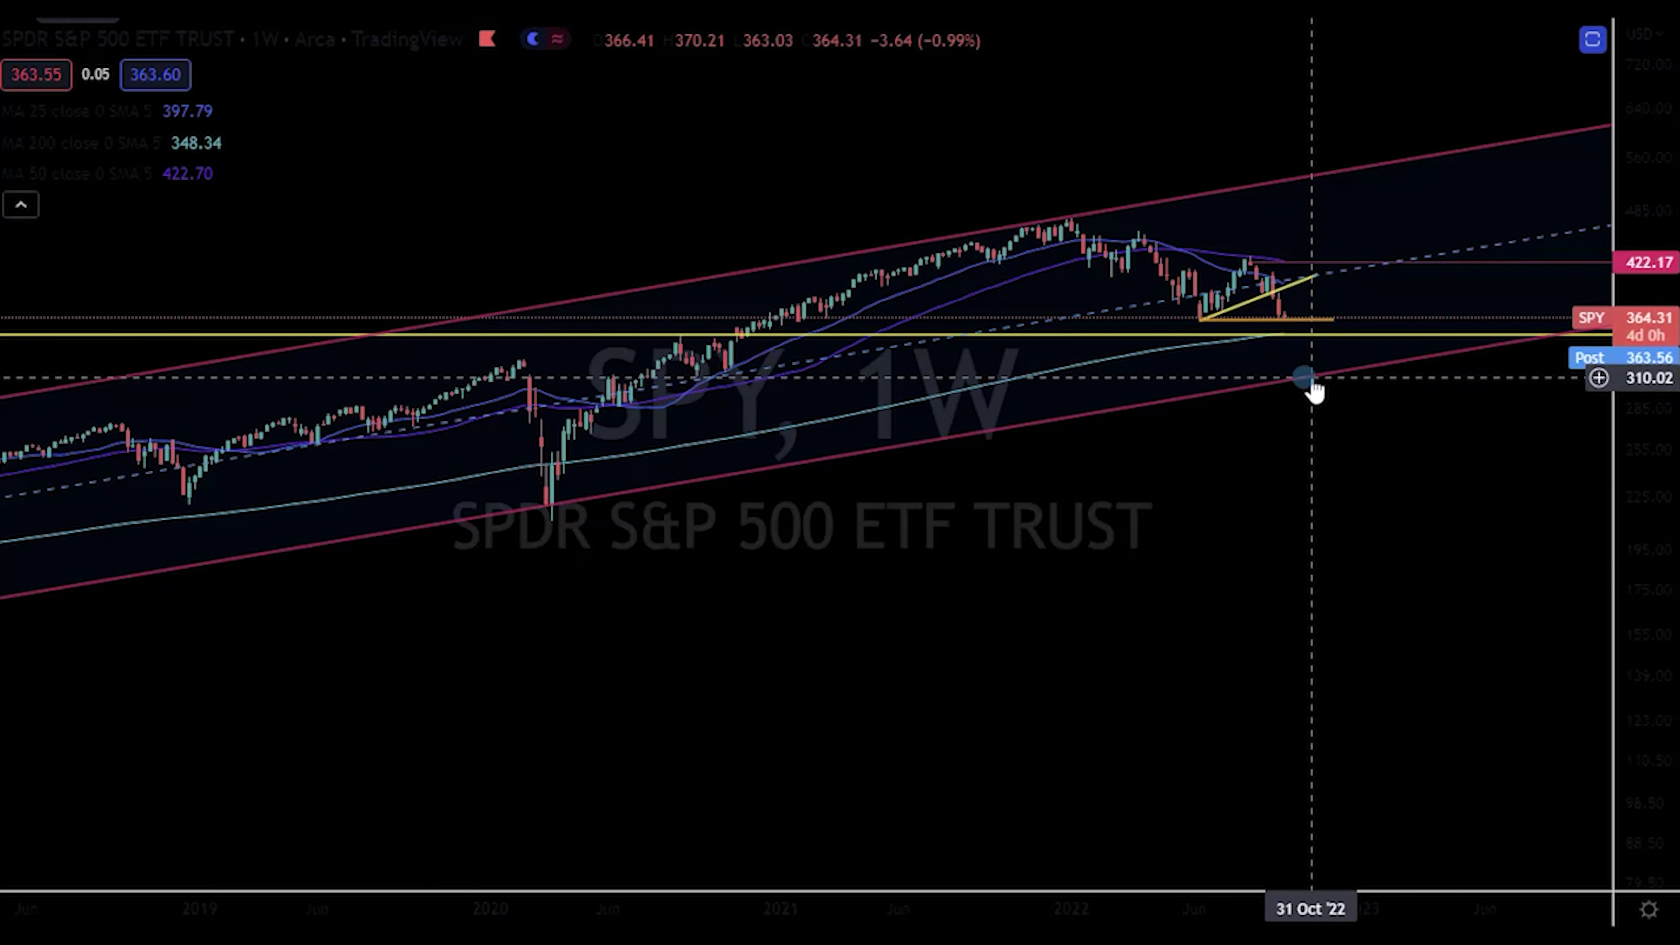
pyautogui.scroll(-10, 1294, 416)
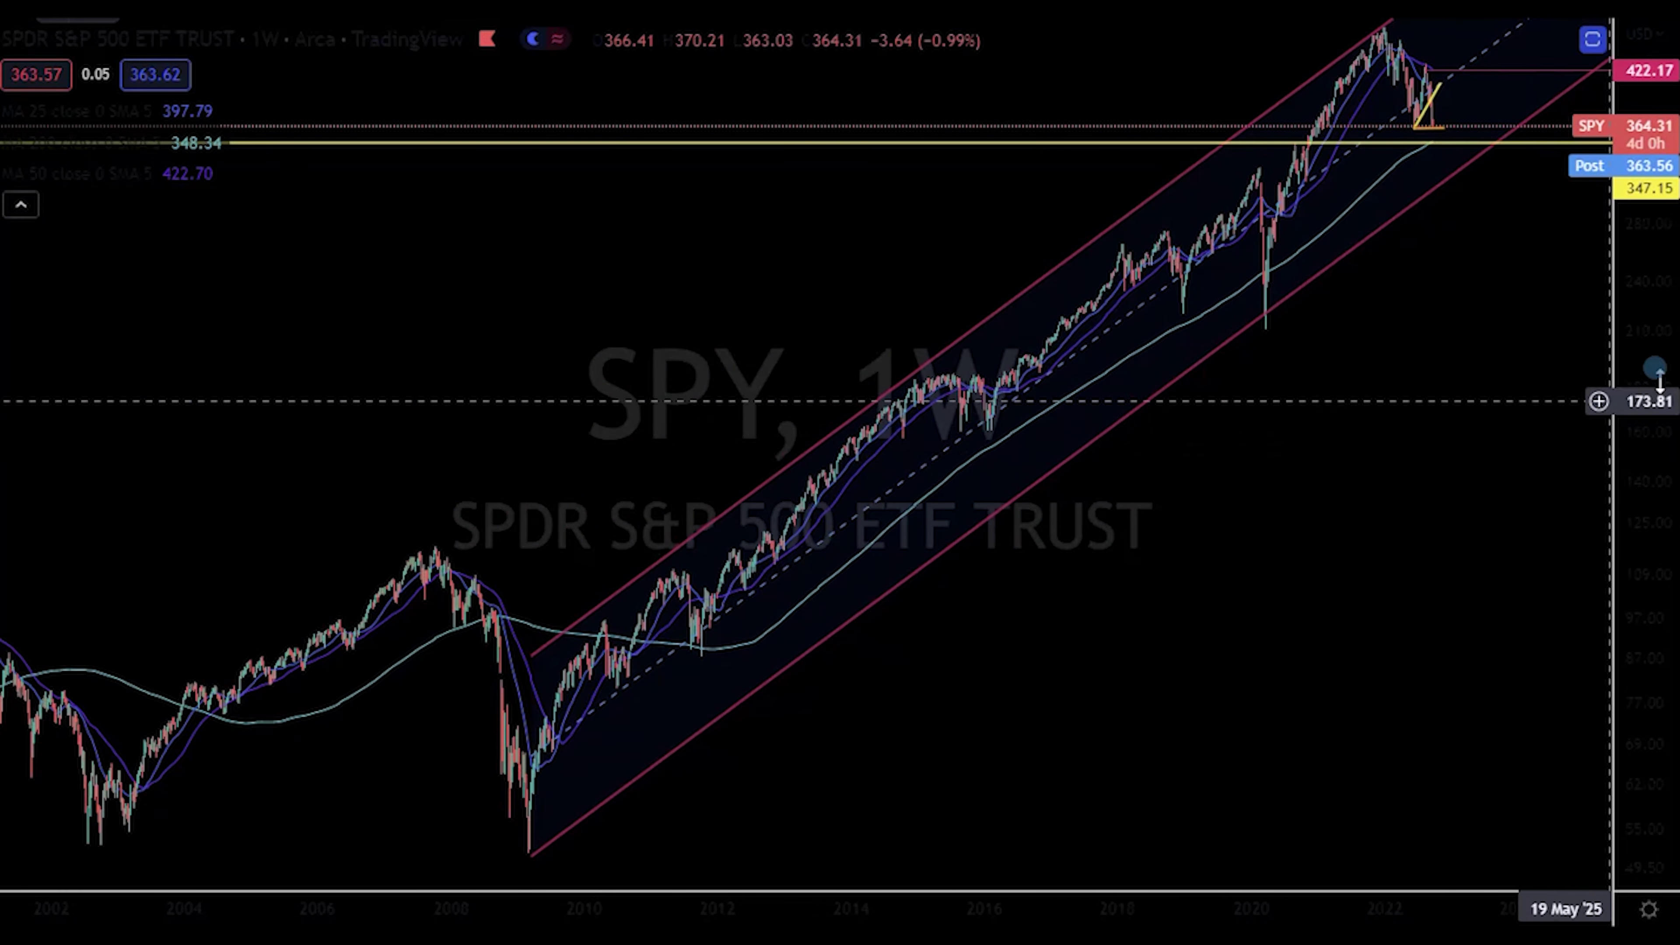
pyautogui.moveTo(1659, 381); pyautogui.dragTo(600, 589)
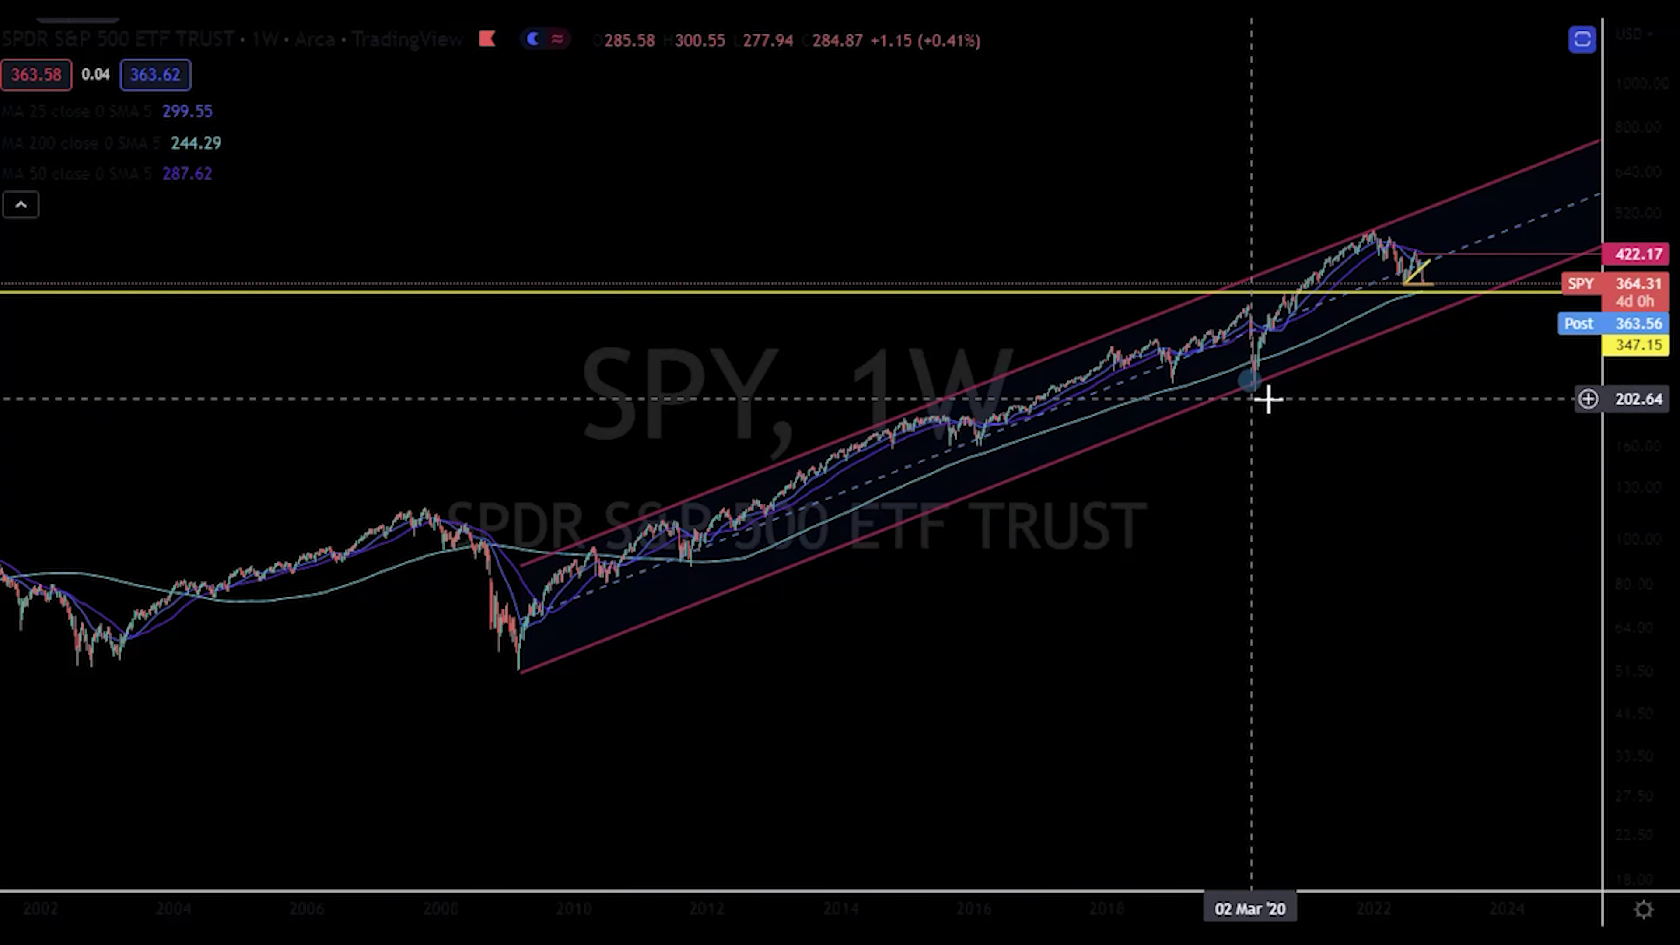
pyautogui.scroll(5, 1489, 430)
pyautogui.moveTo(1607, 555); pyautogui.dragTo(1485, 594)
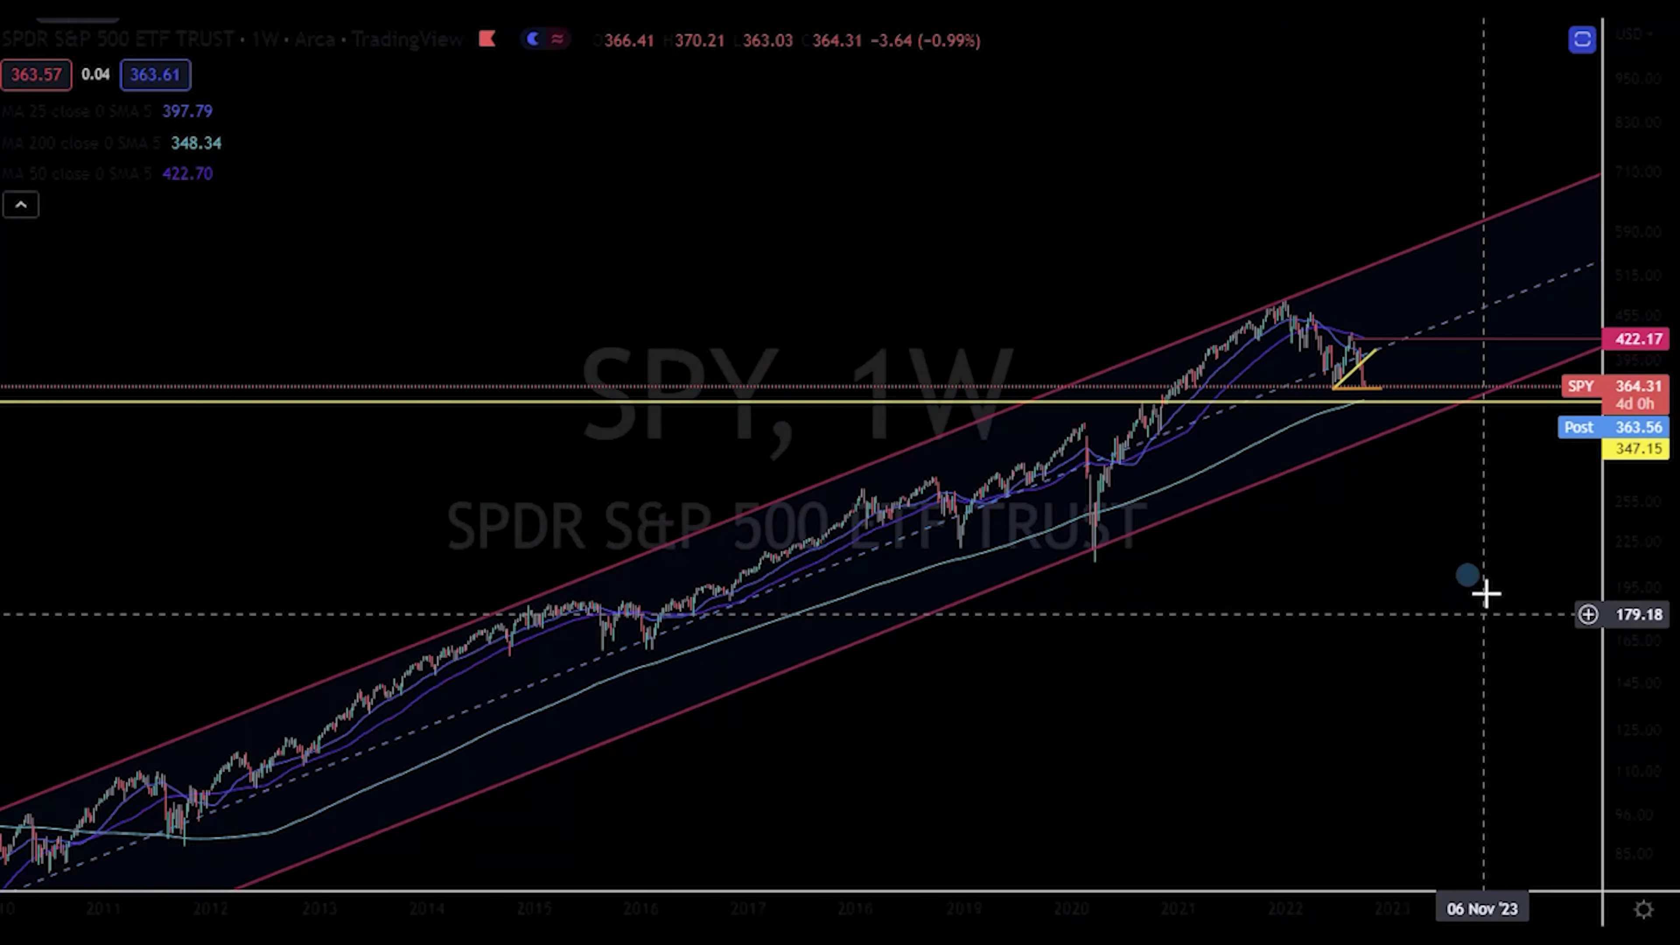
pyautogui.scroll(2, 1485, 594)
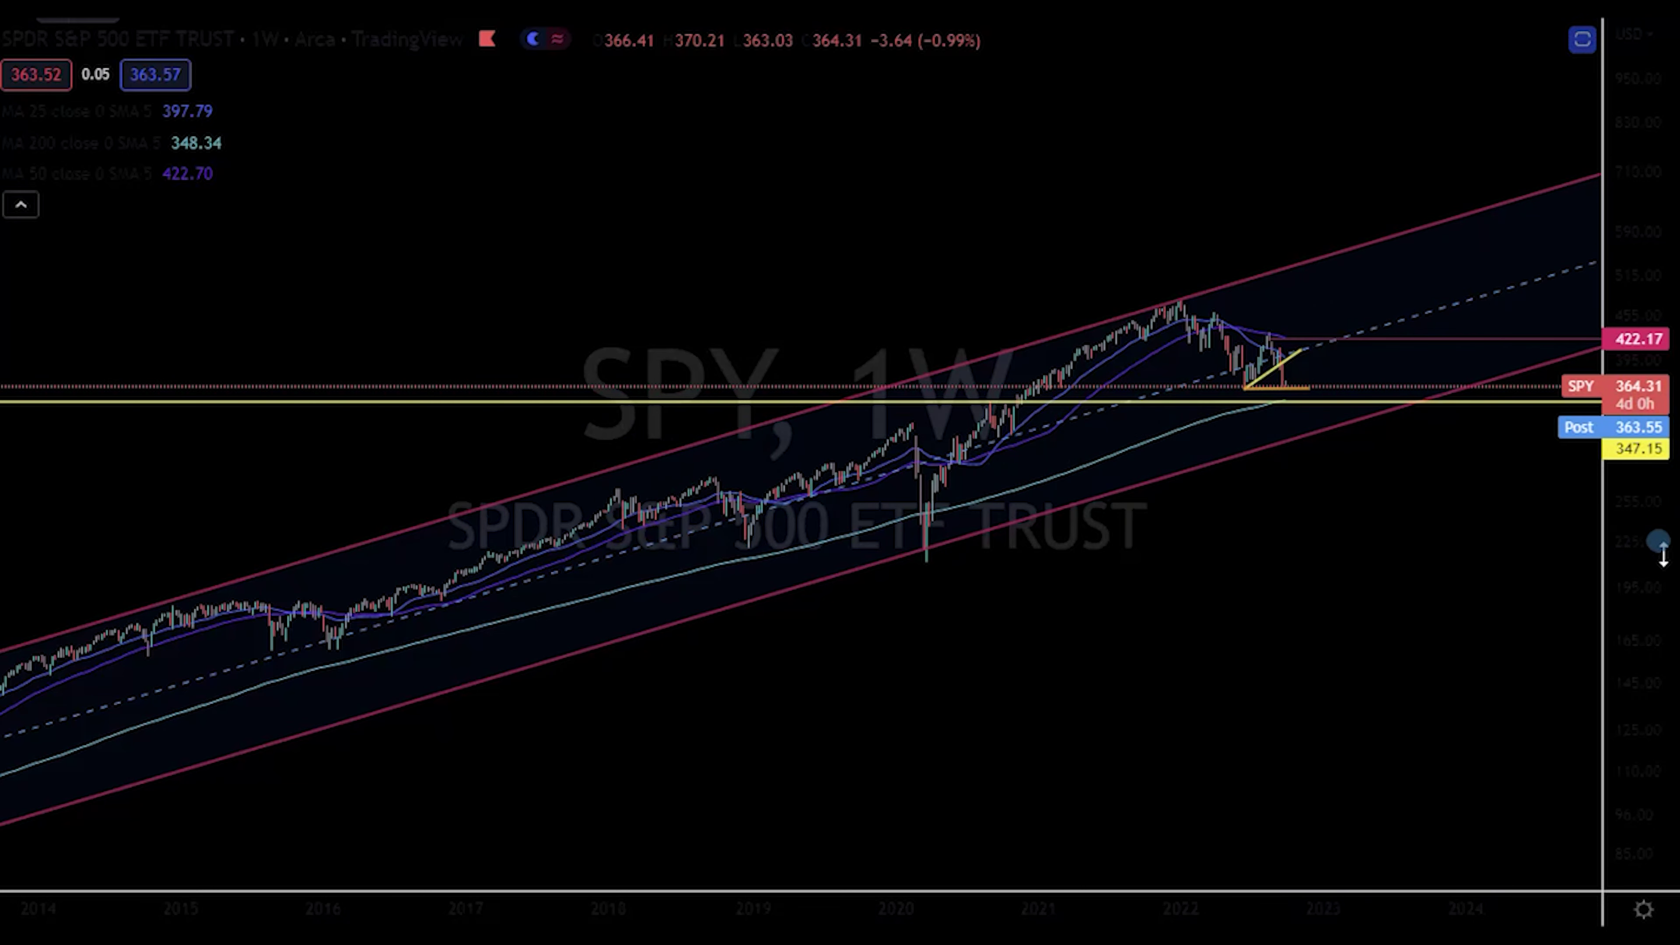
pyautogui.moveTo(1647, 543); pyautogui.dragTo(1584, 252)
pyautogui.scroll(5, 1351, 524)
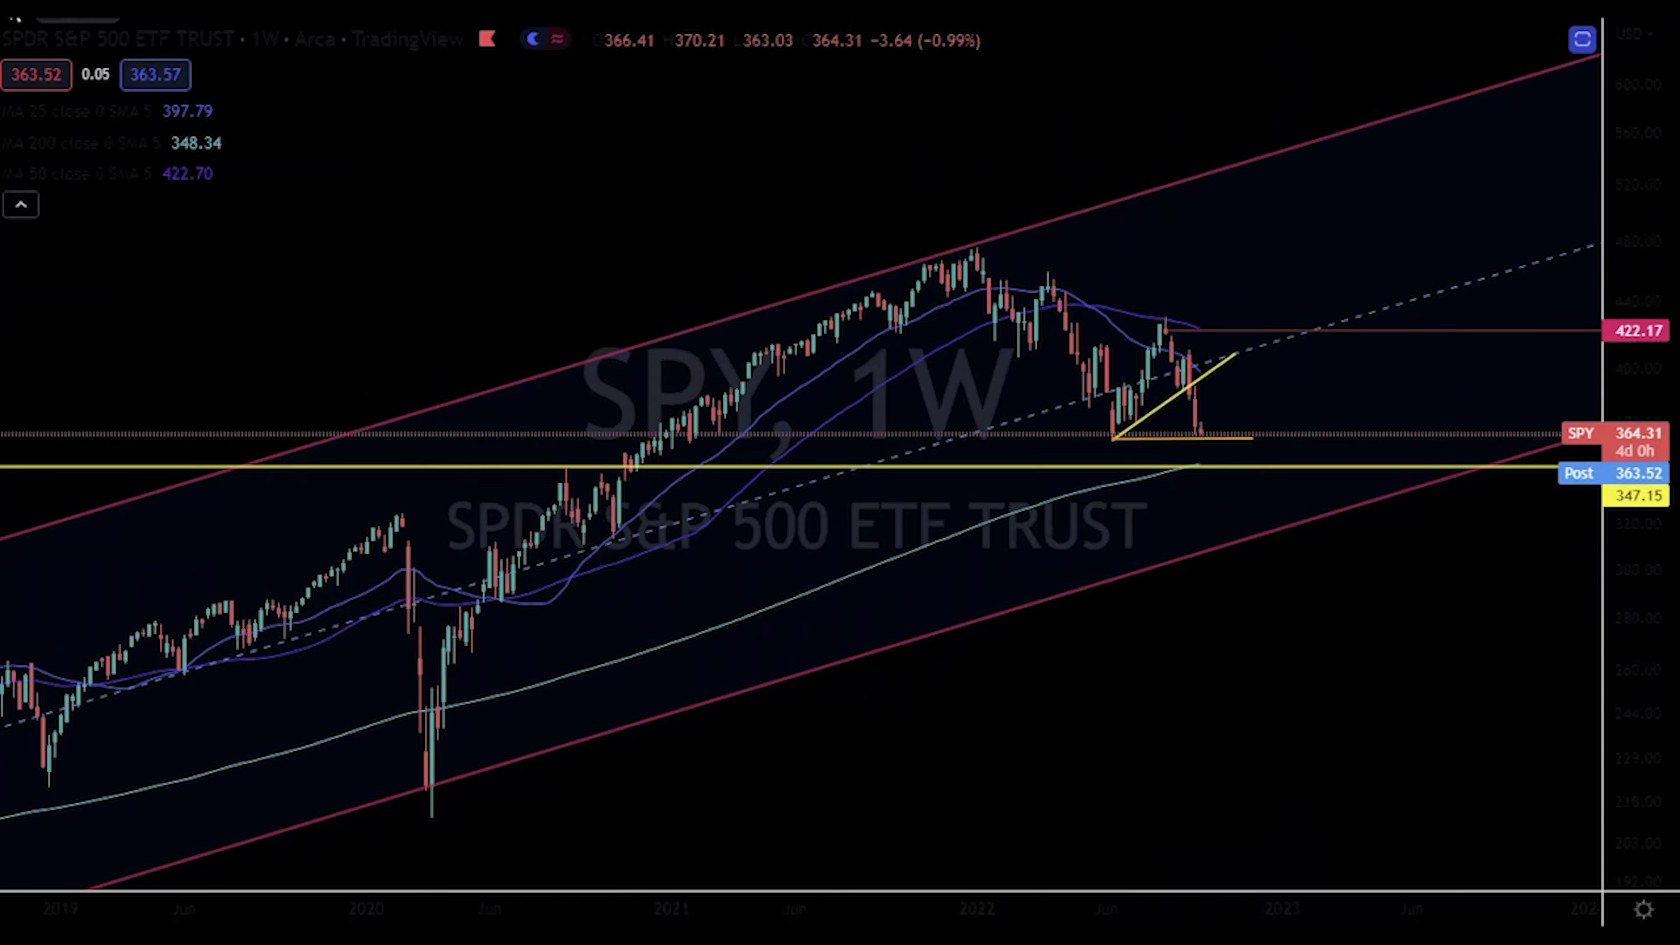
# Load the QQQ chart and set it to the 1-day interval
pyautogui.click(132, 38)
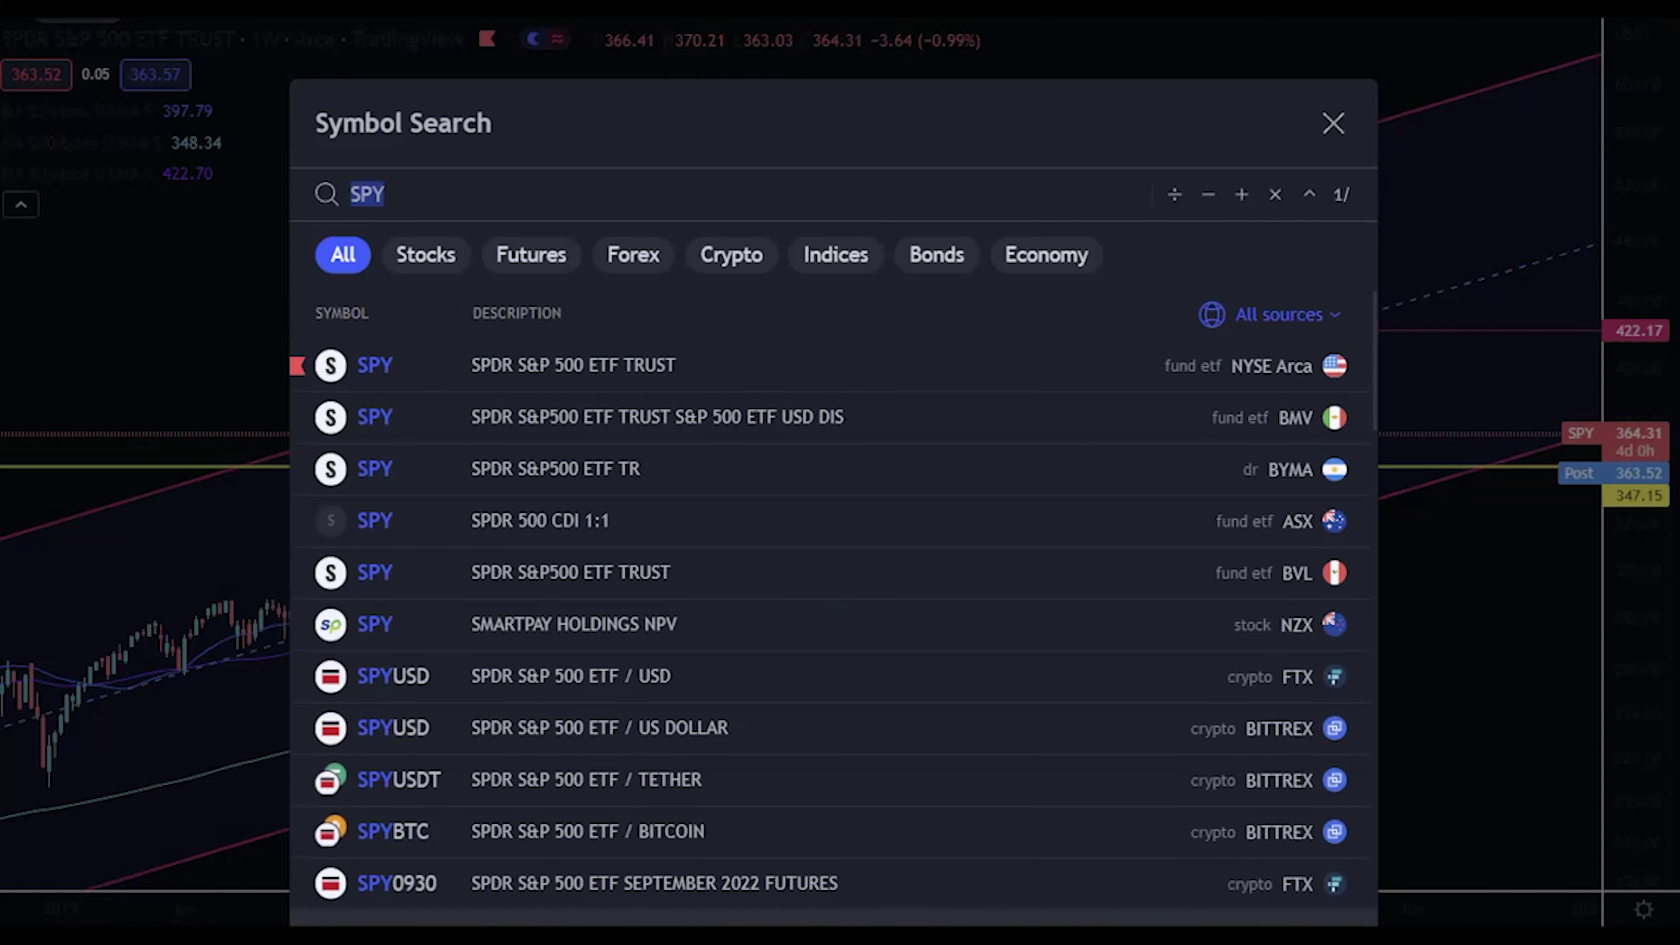
pyautogui.write('QQQ')
pyautogui.press('Return')
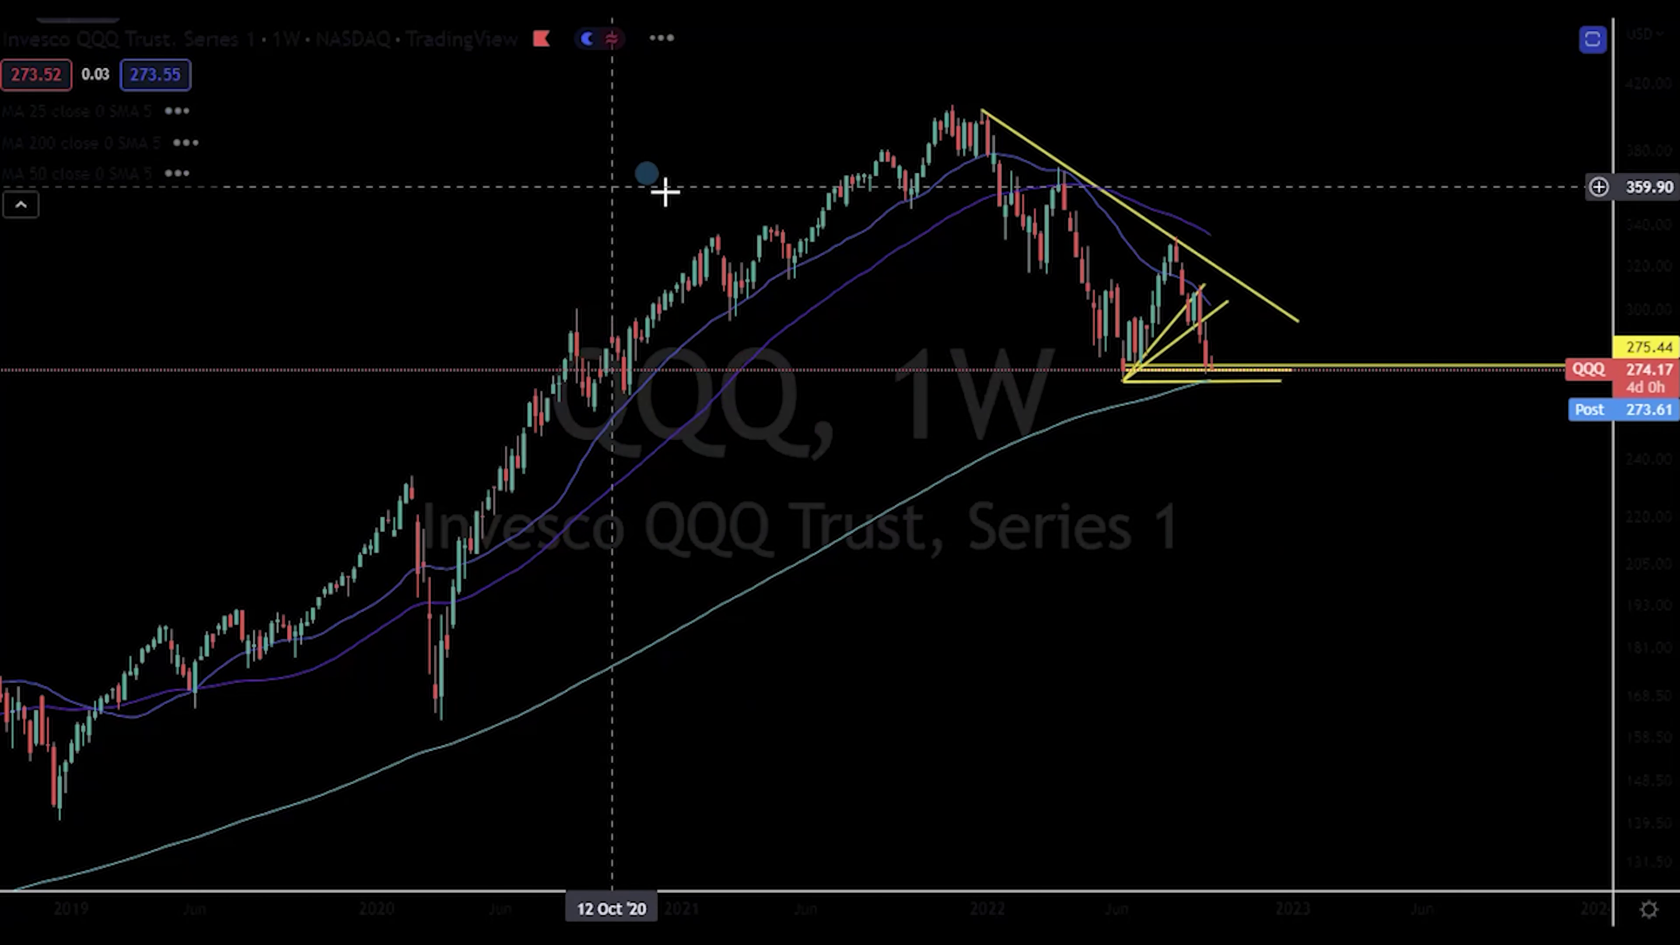
pyautogui.press('1')
pyautogui.press('d')
pyautogui.press('Return')
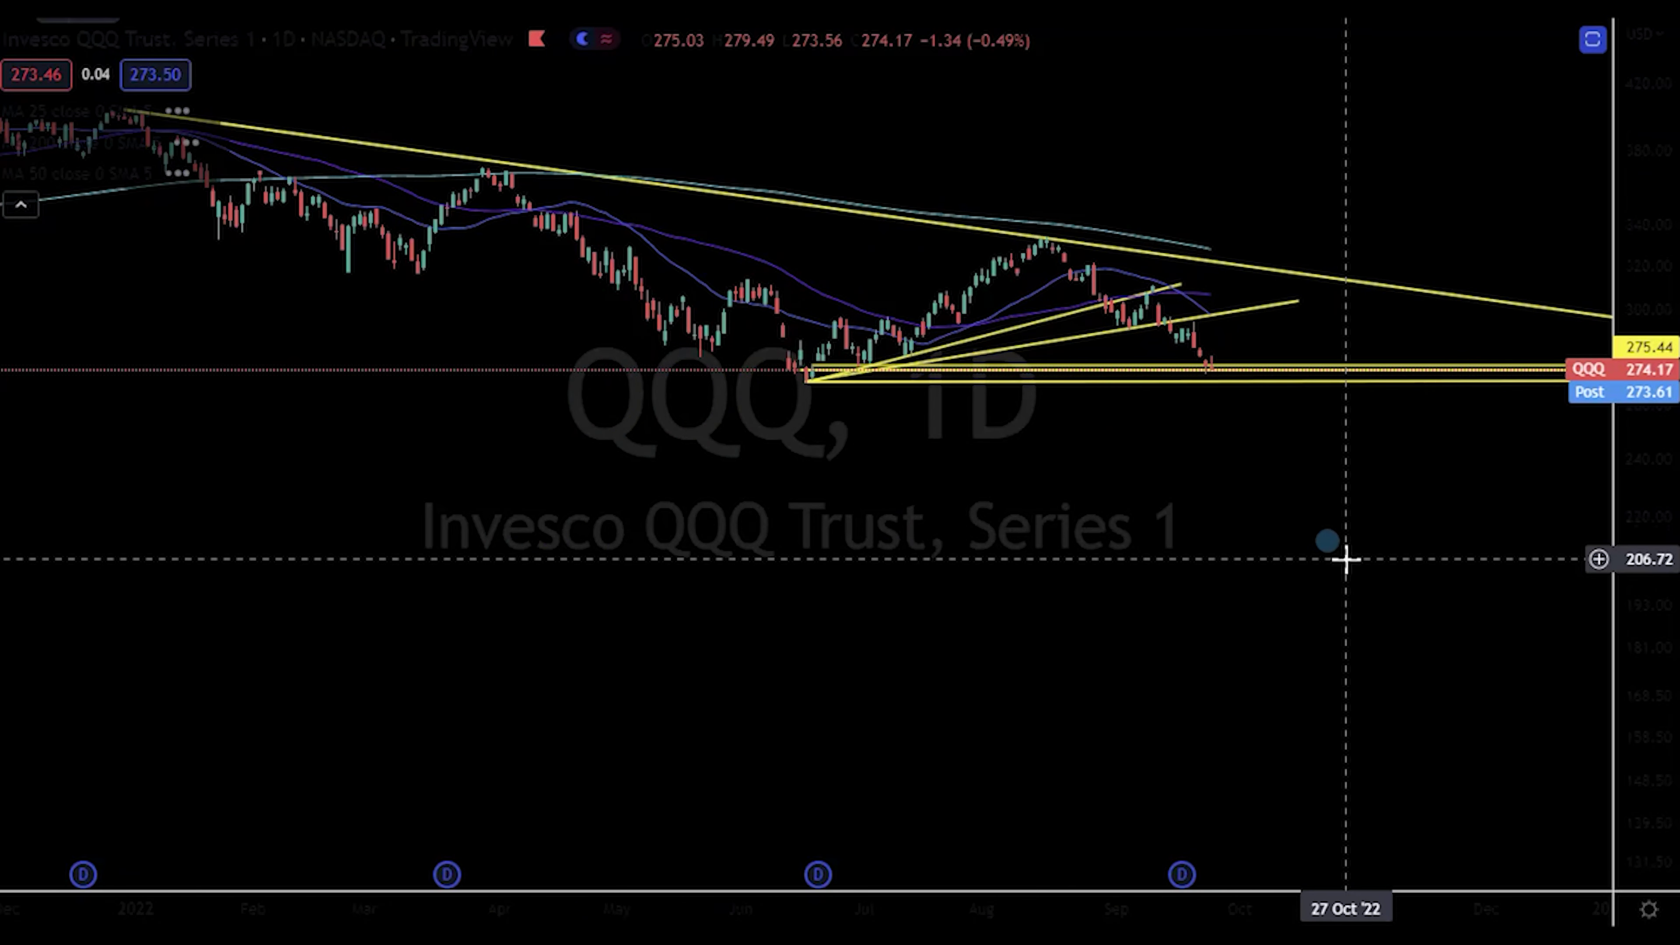
# Remove the existing drawings from the QQQ chart and draw a horizontal trend line at about 274 from the mid-June 2022 low past the last candle
pyautogui.rightClick(1342, 560)
pyautogui.click(1158, 568)
pyautogui.scroll(-3, 1158, 568)
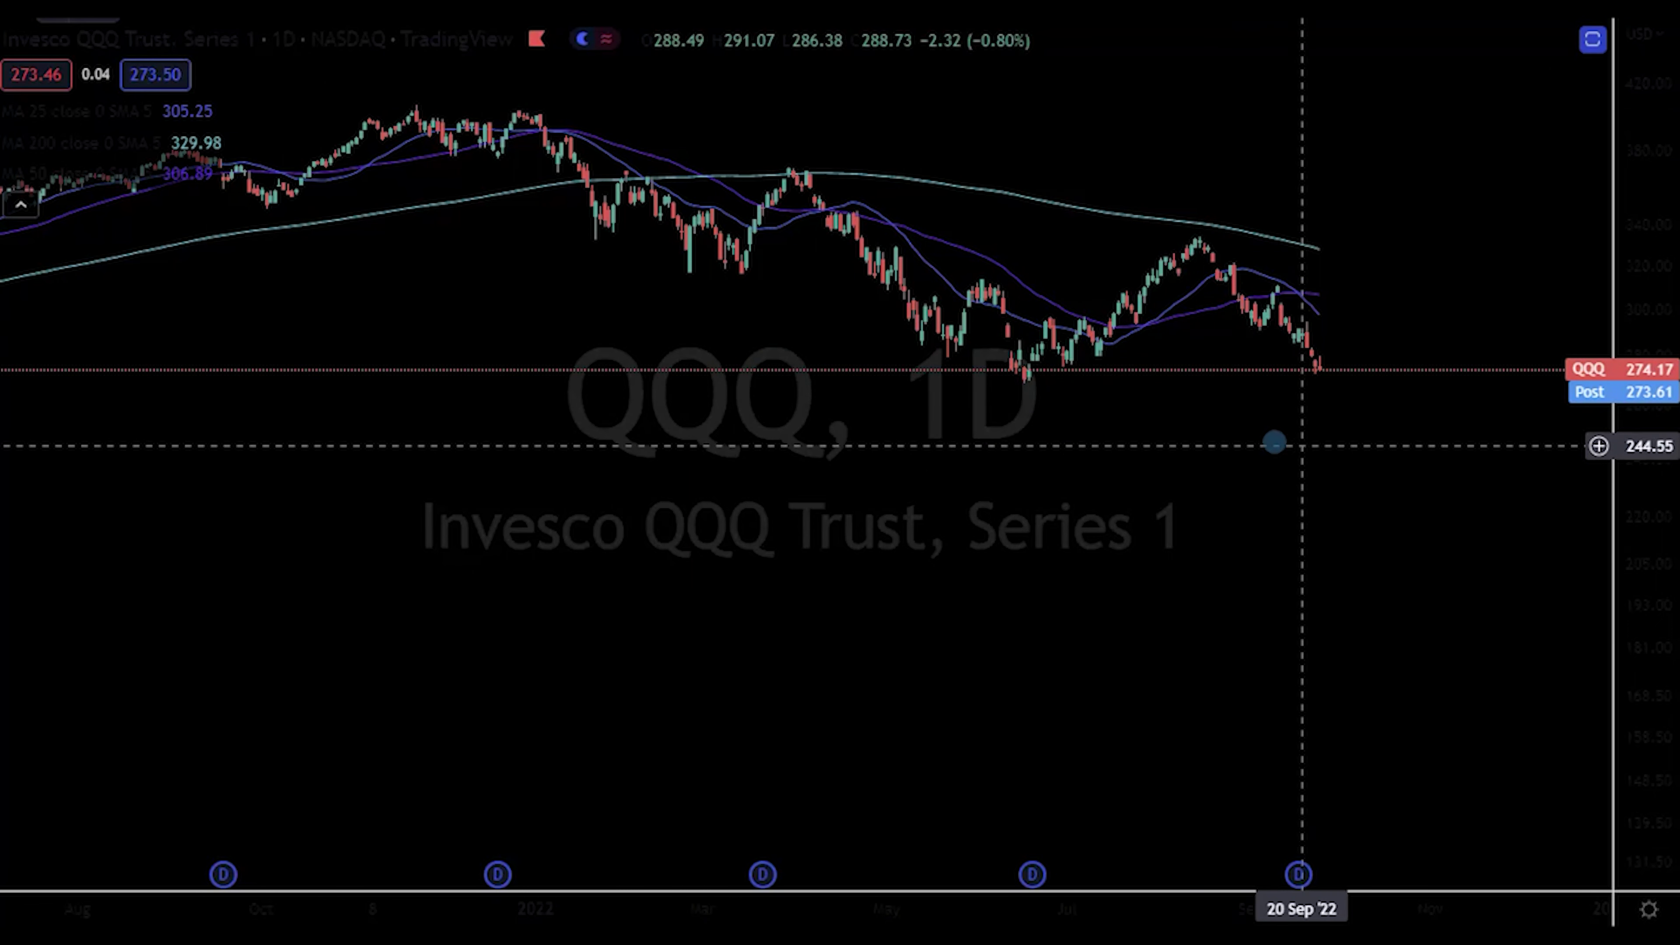
pyautogui.hscroll(3, 1230, 483)
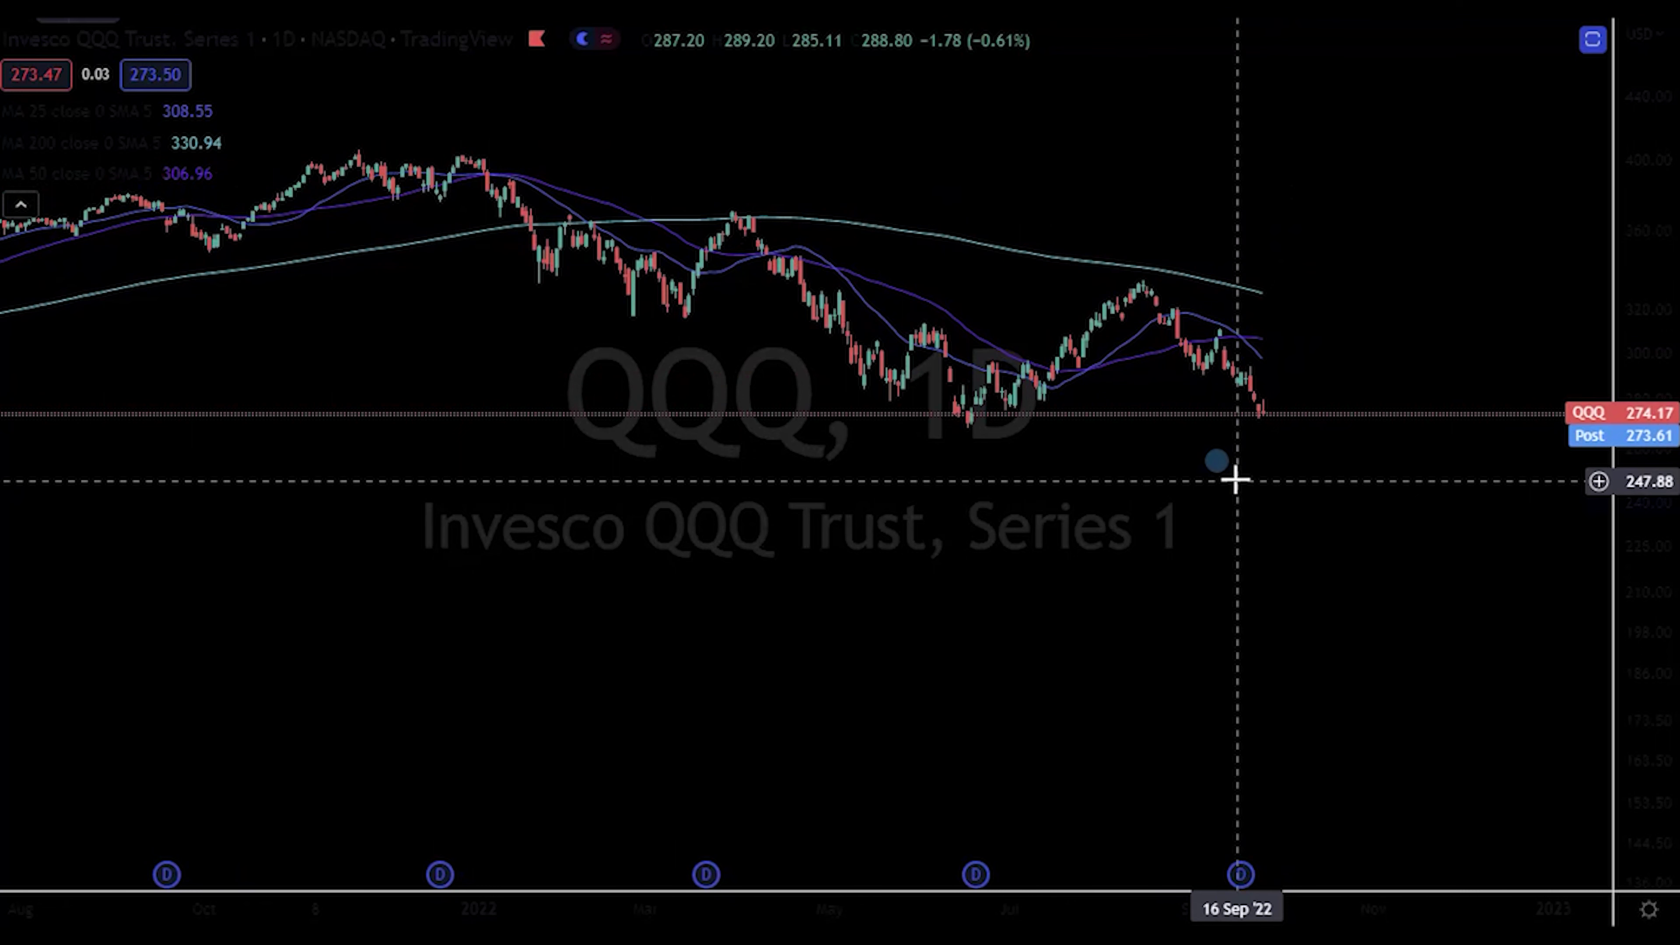
pyautogui.hscroll(2, 1231, 481)
pyautogui.moveTo(1230, 481); pyautogui.dragTo(1230, 521)
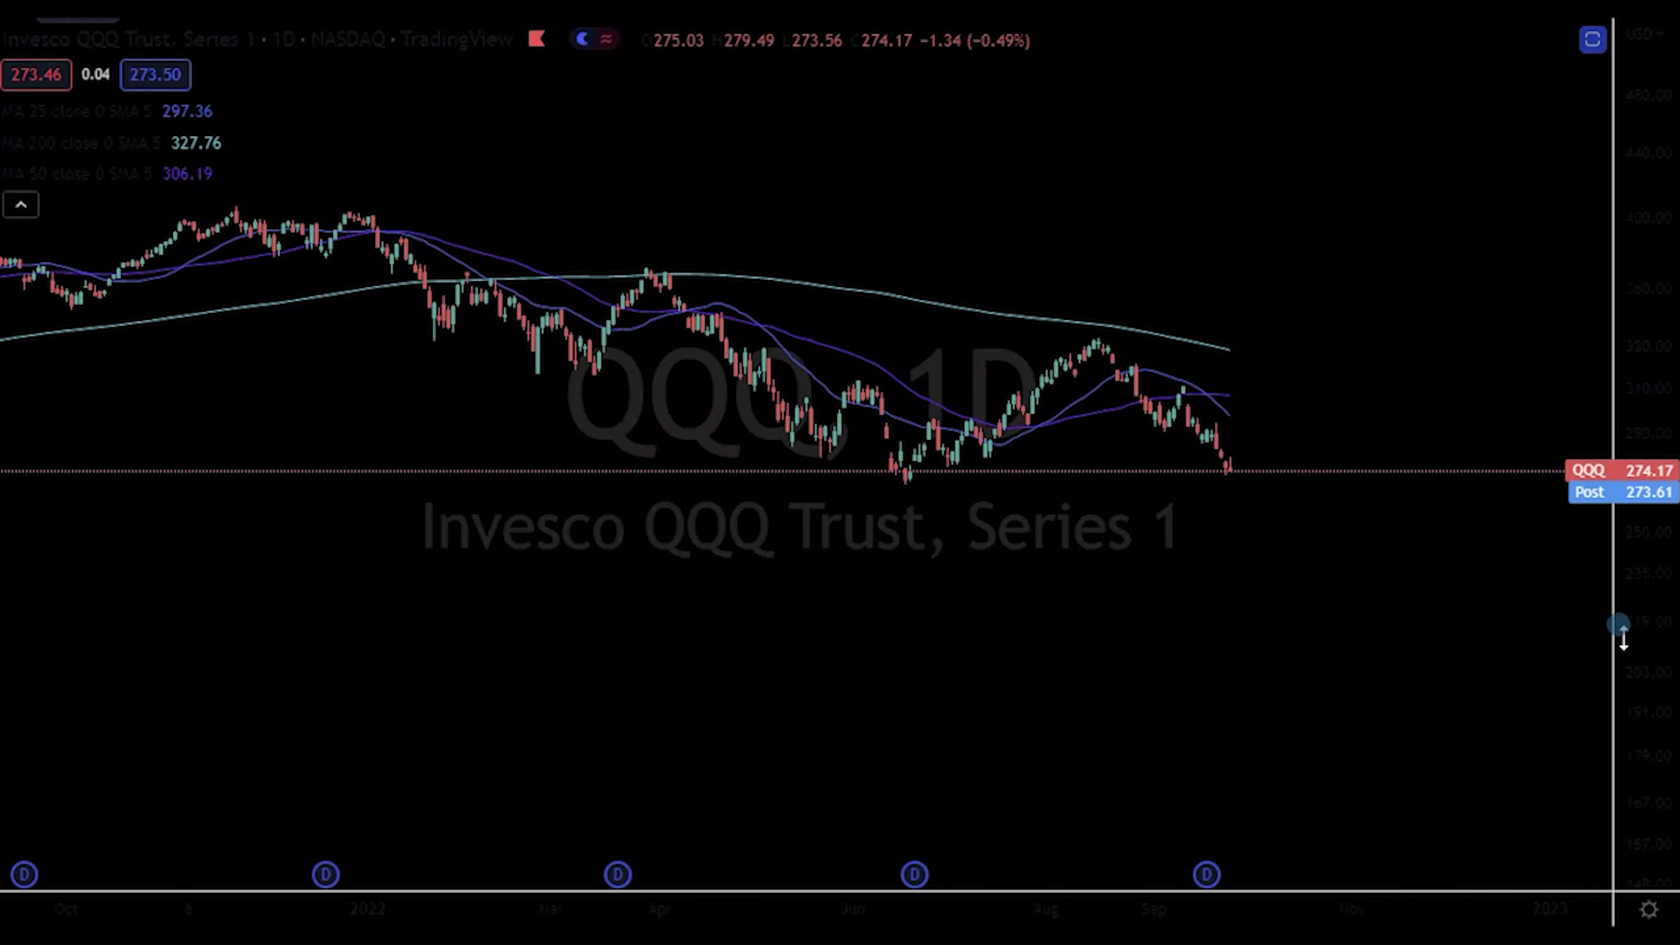
pyautogui.moveTo(1613, 724); pyautogui.dragTo(1612, 405)
pyautogui.hscroll(5, 1389, 579)
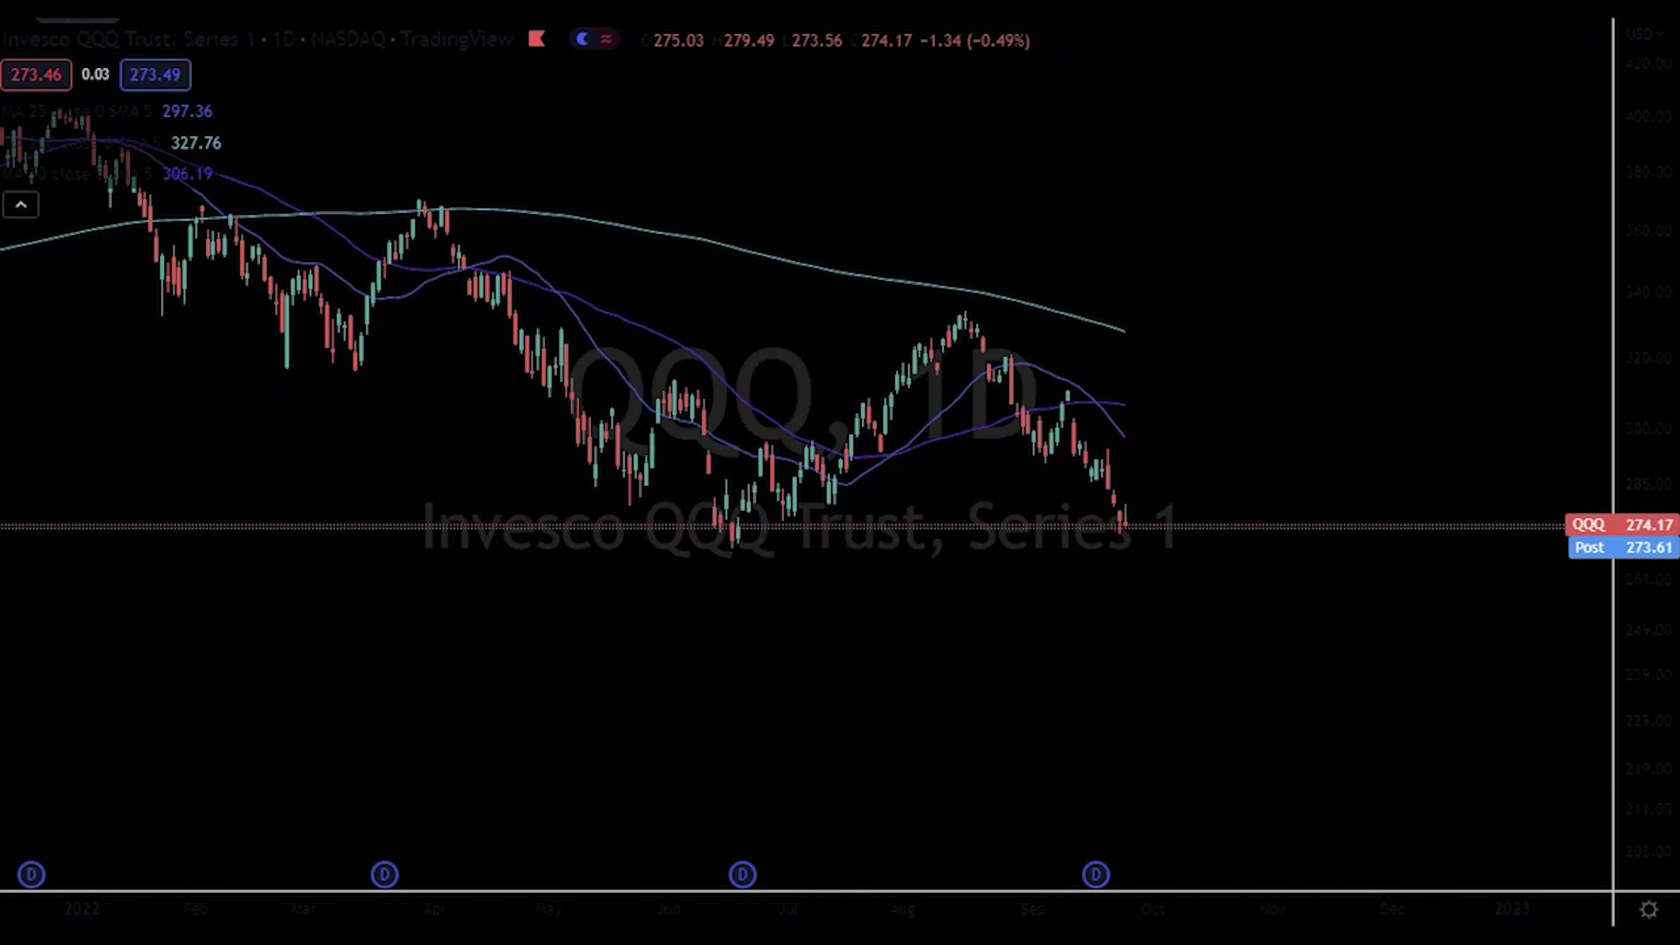
pyautogui.click(738, 527)
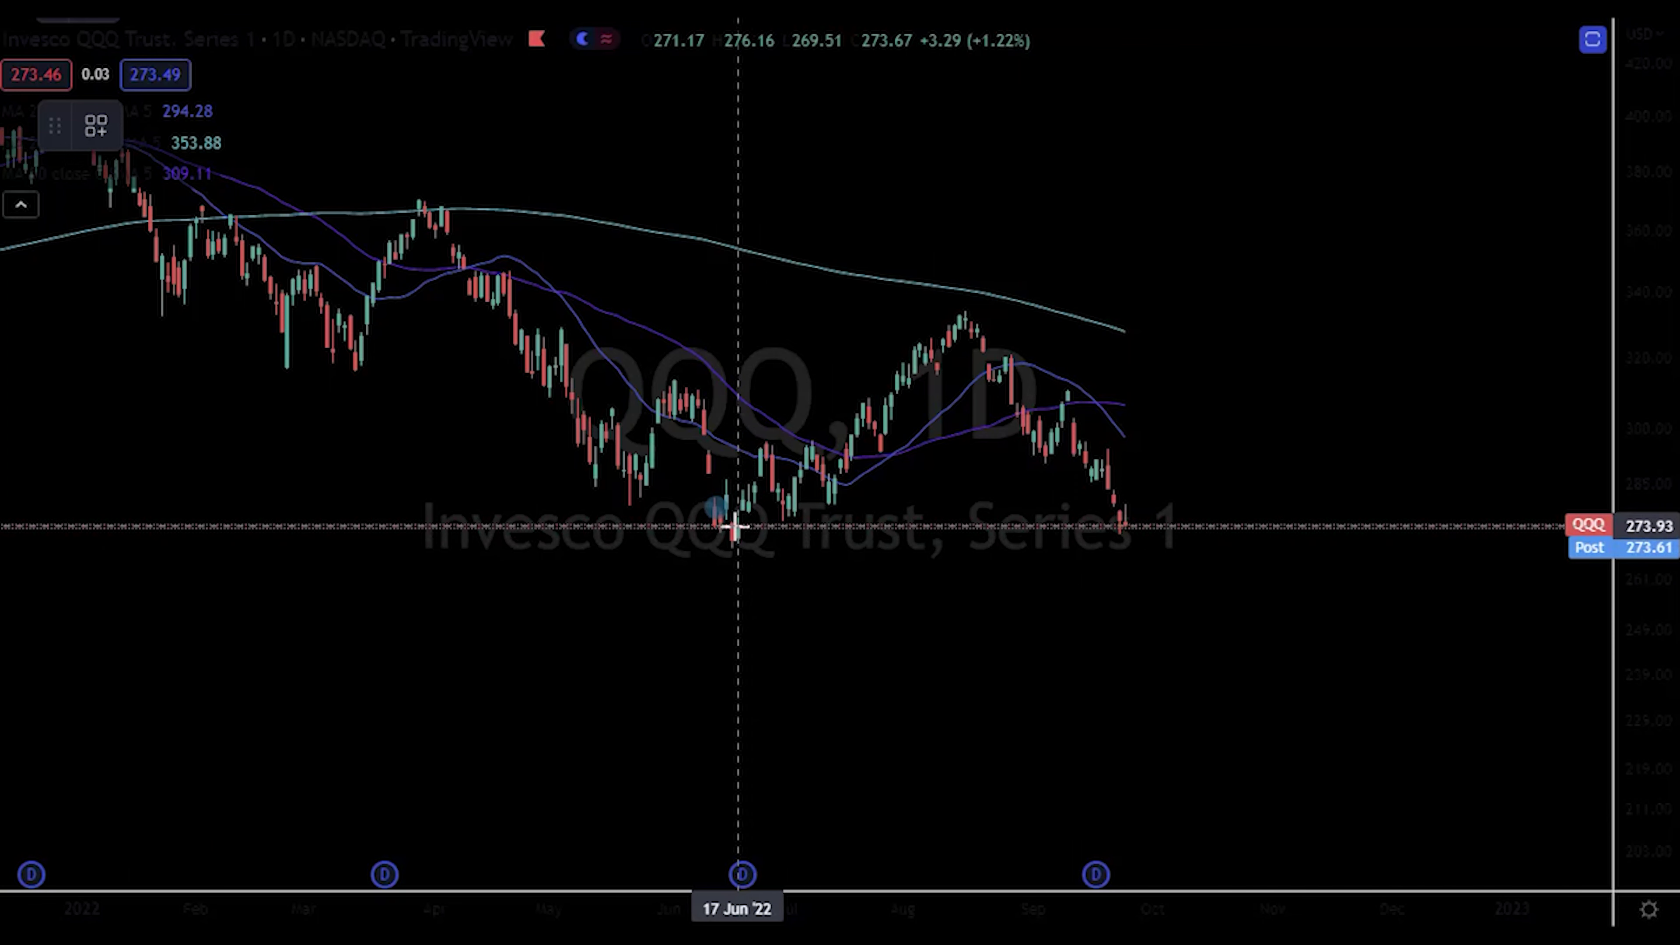
pyautogui.click(1387, 526)
pyautogui.click(1261, 581)
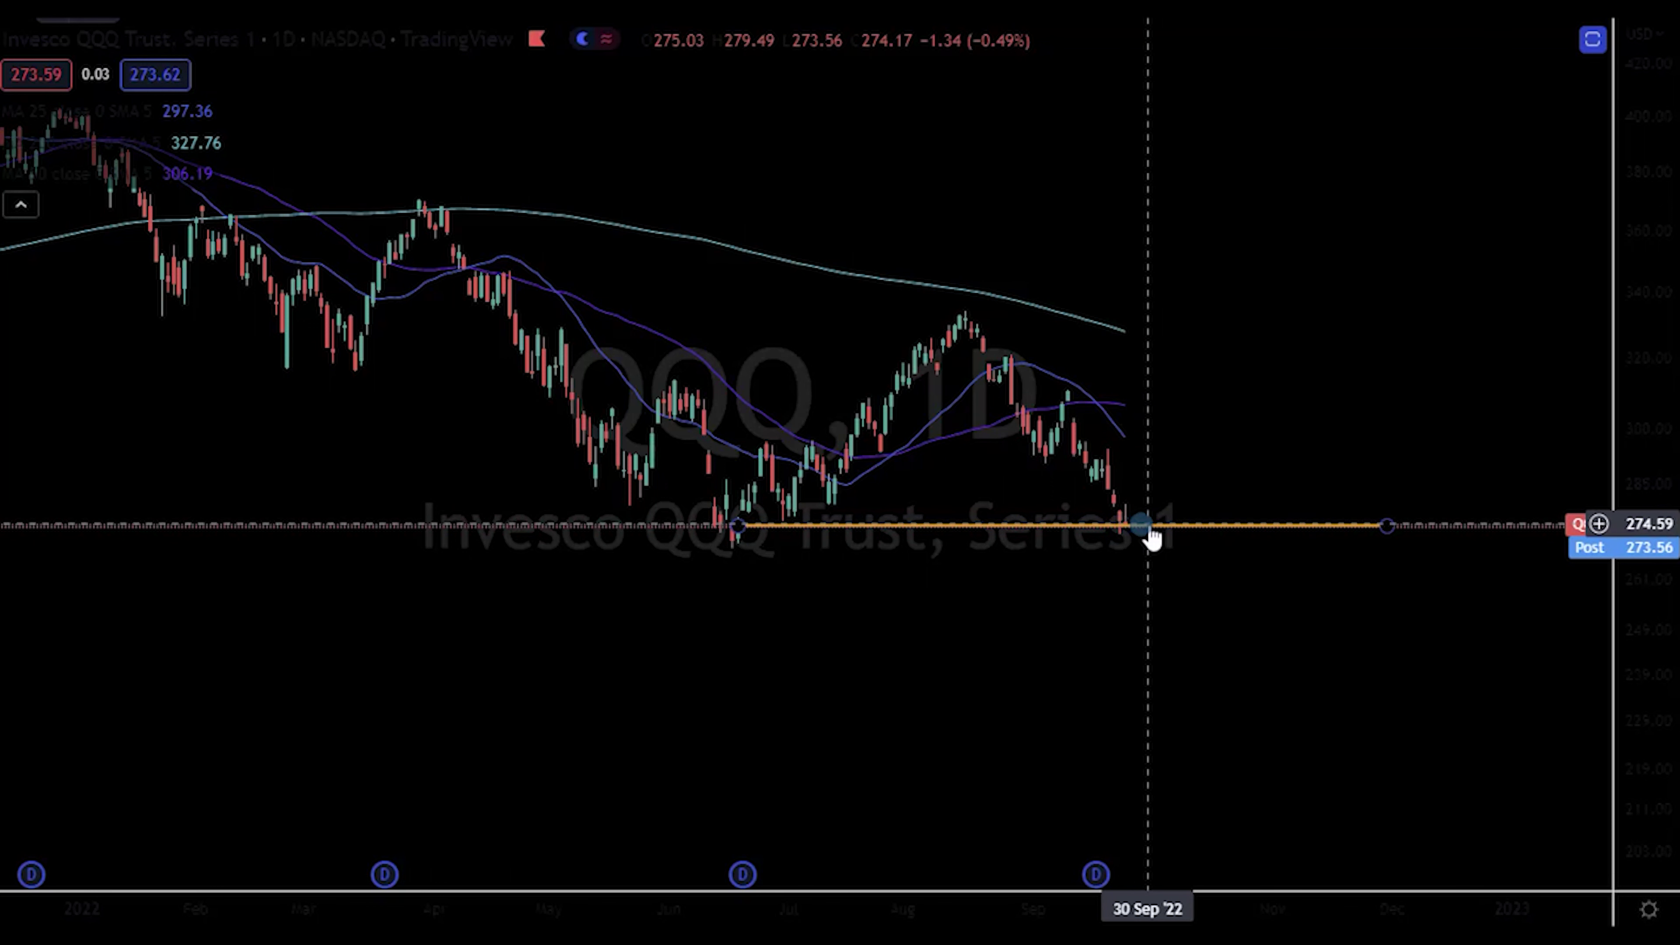
# Draw horizontal rays on QQQ from the late-October 2020 low at 264.27 and the September 2020 low at about 258
pyautogui.scroll(-1, 1189, 617)
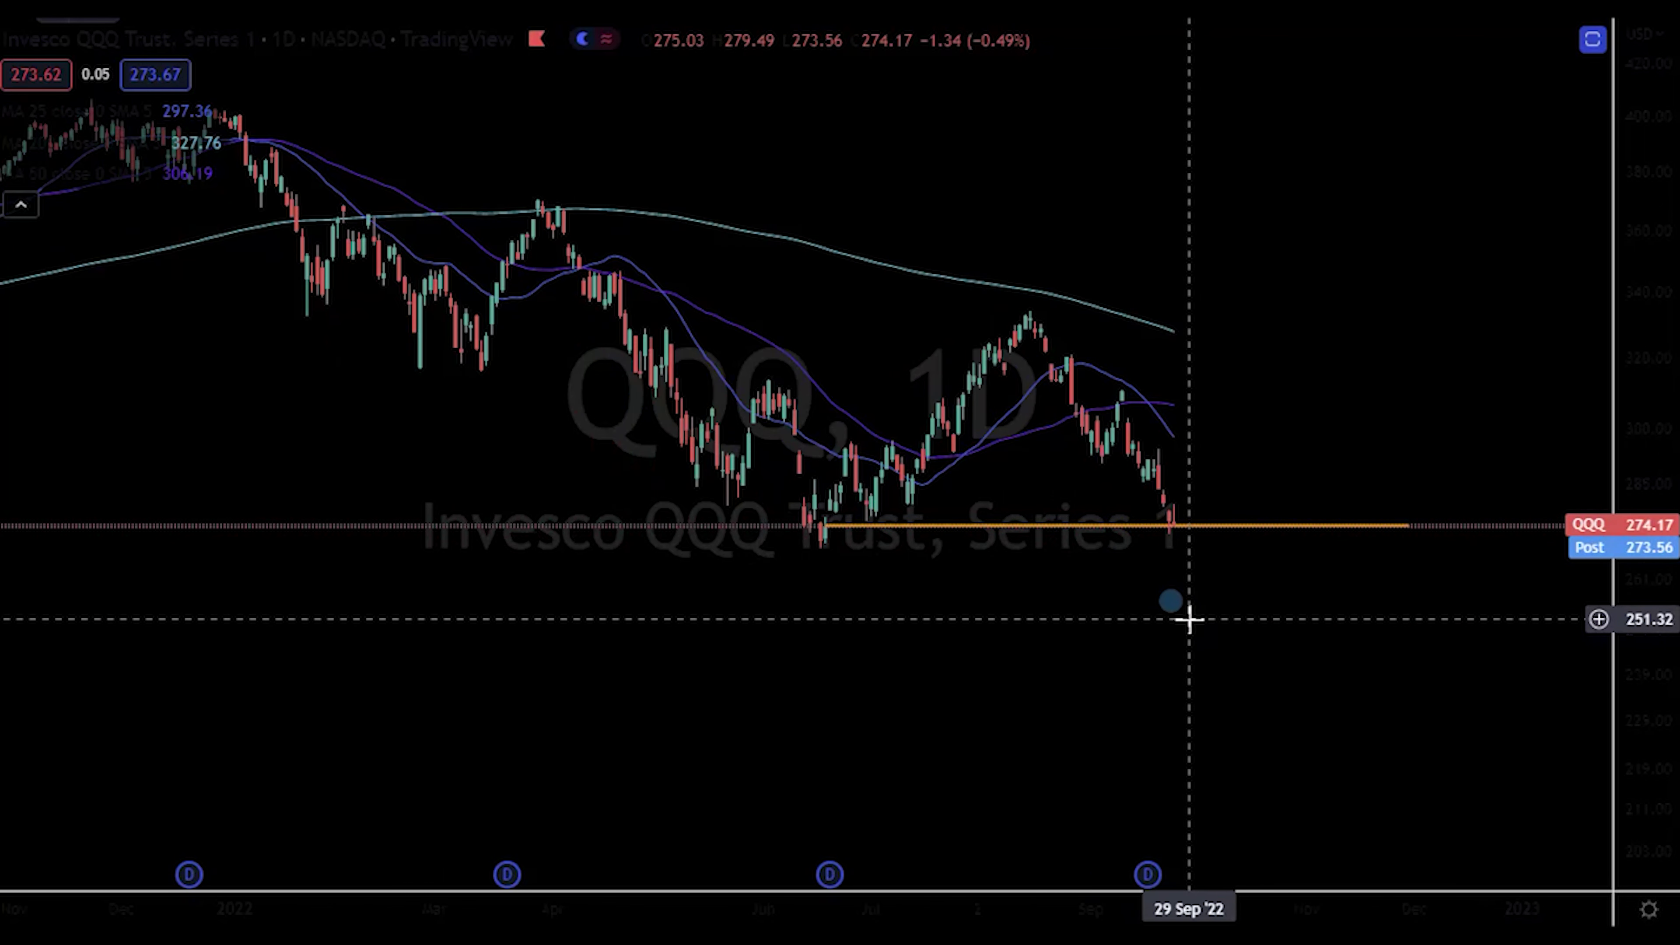
pyautogui.scroll(-5, 1189, 619)
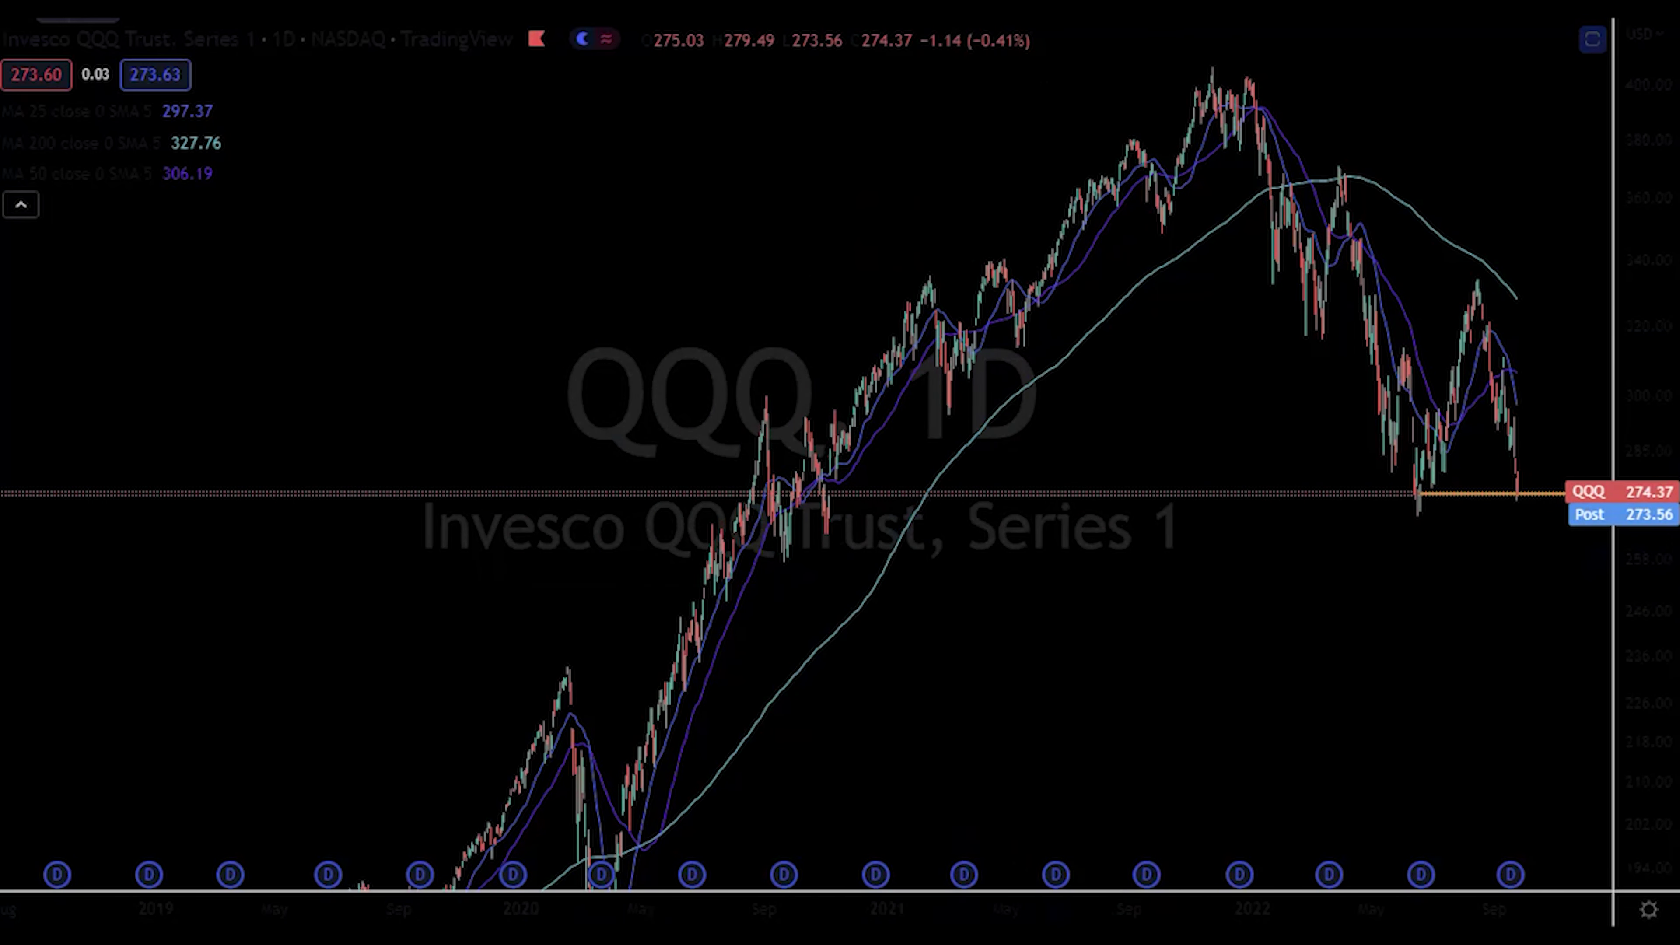
pyautogui.click(179, 450)
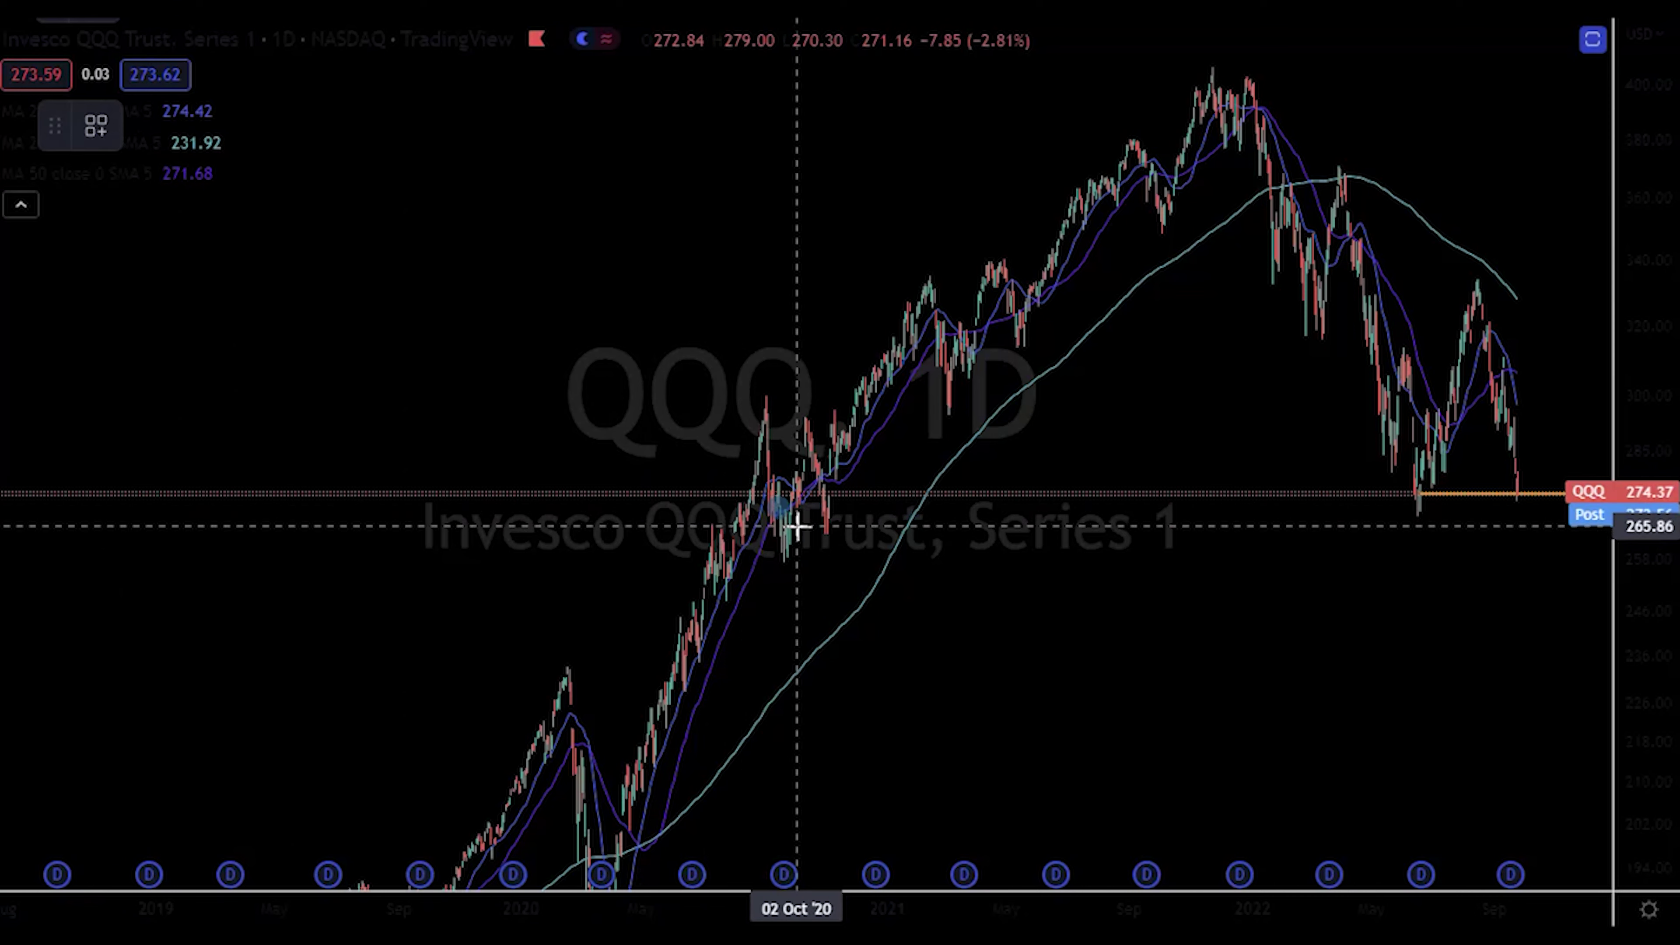
pyautogui.click(822, 534)
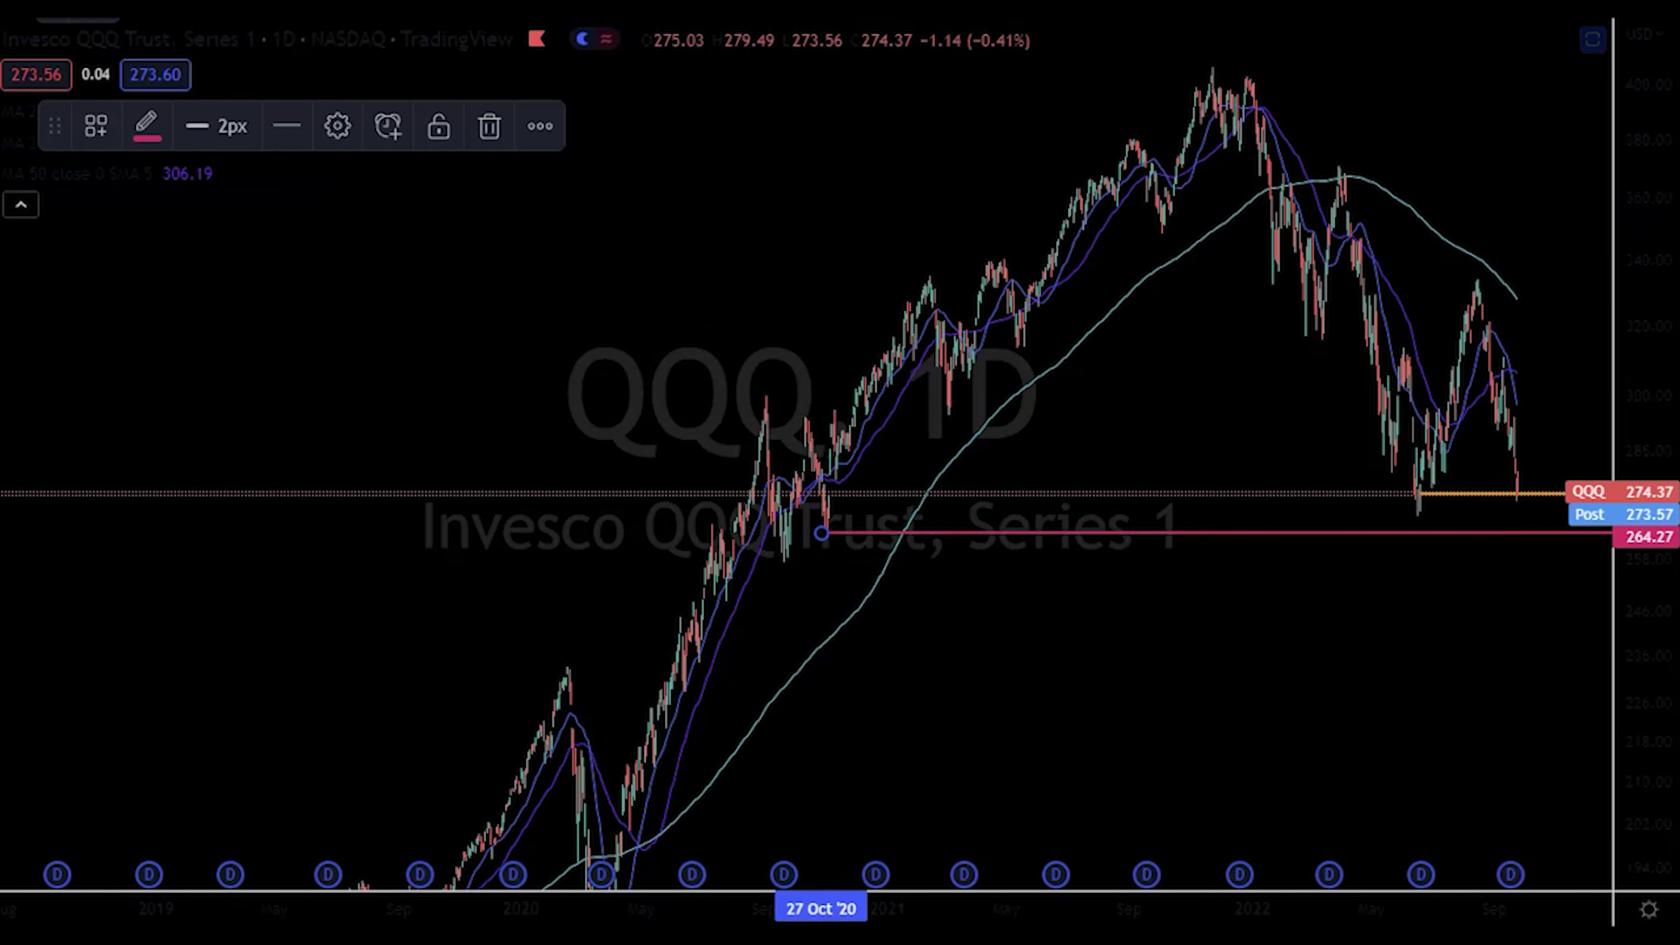
pyautogui.click(769, 544)
pyautogui.click(778, 560)
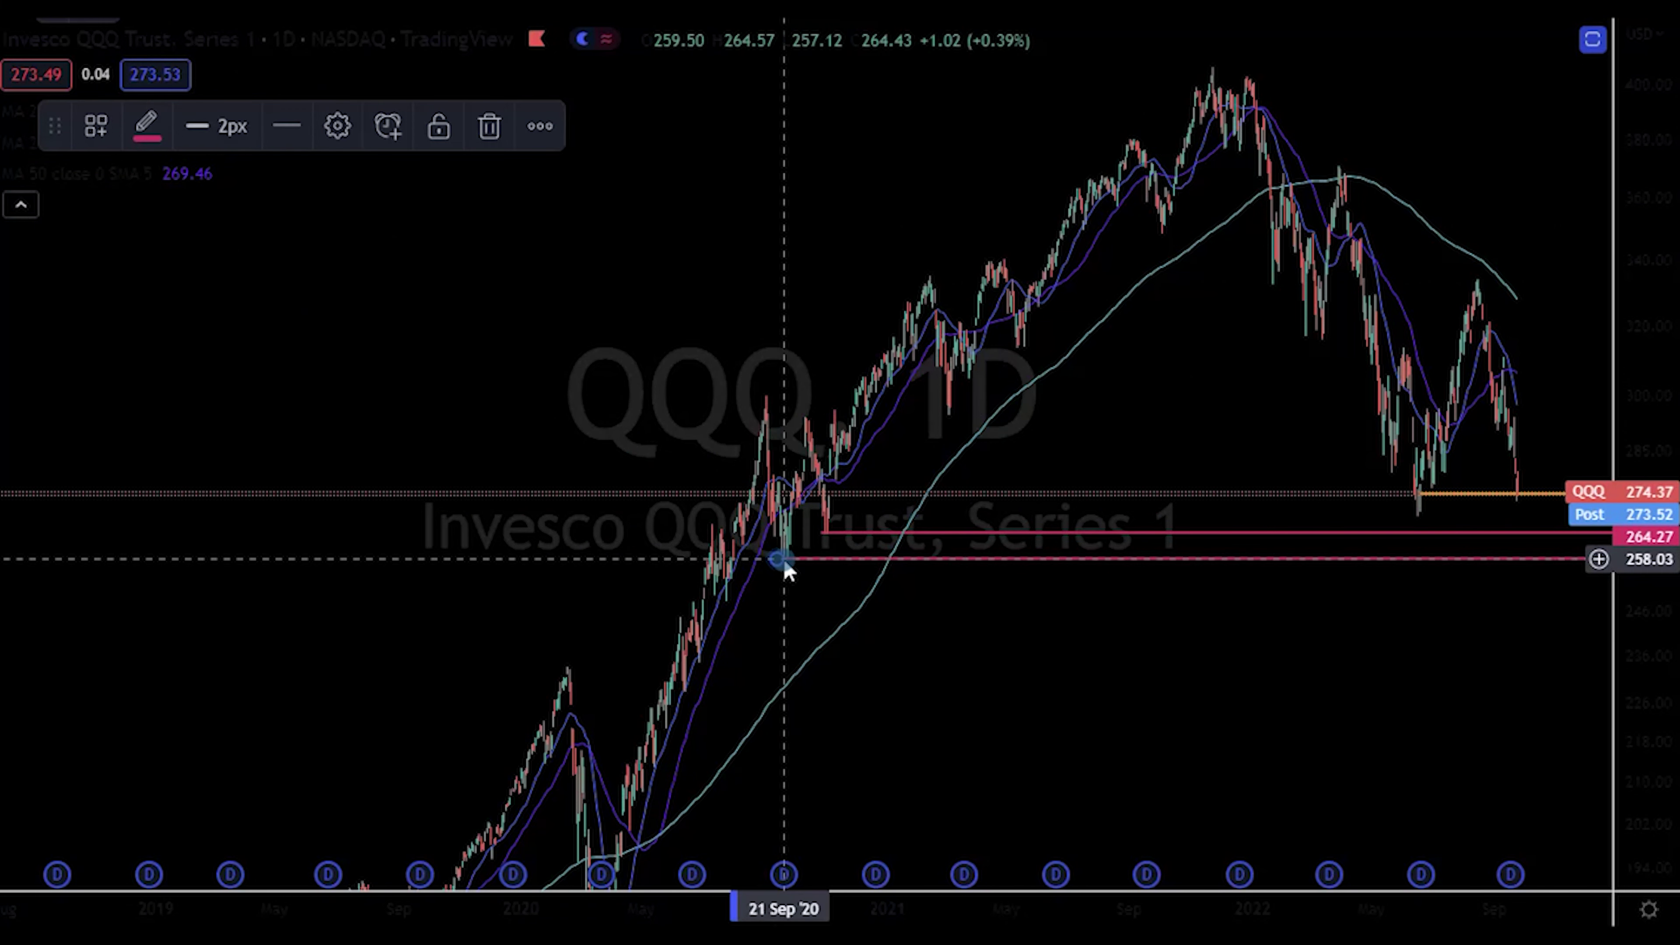
pyautogui.scroll(5, 855, 589)
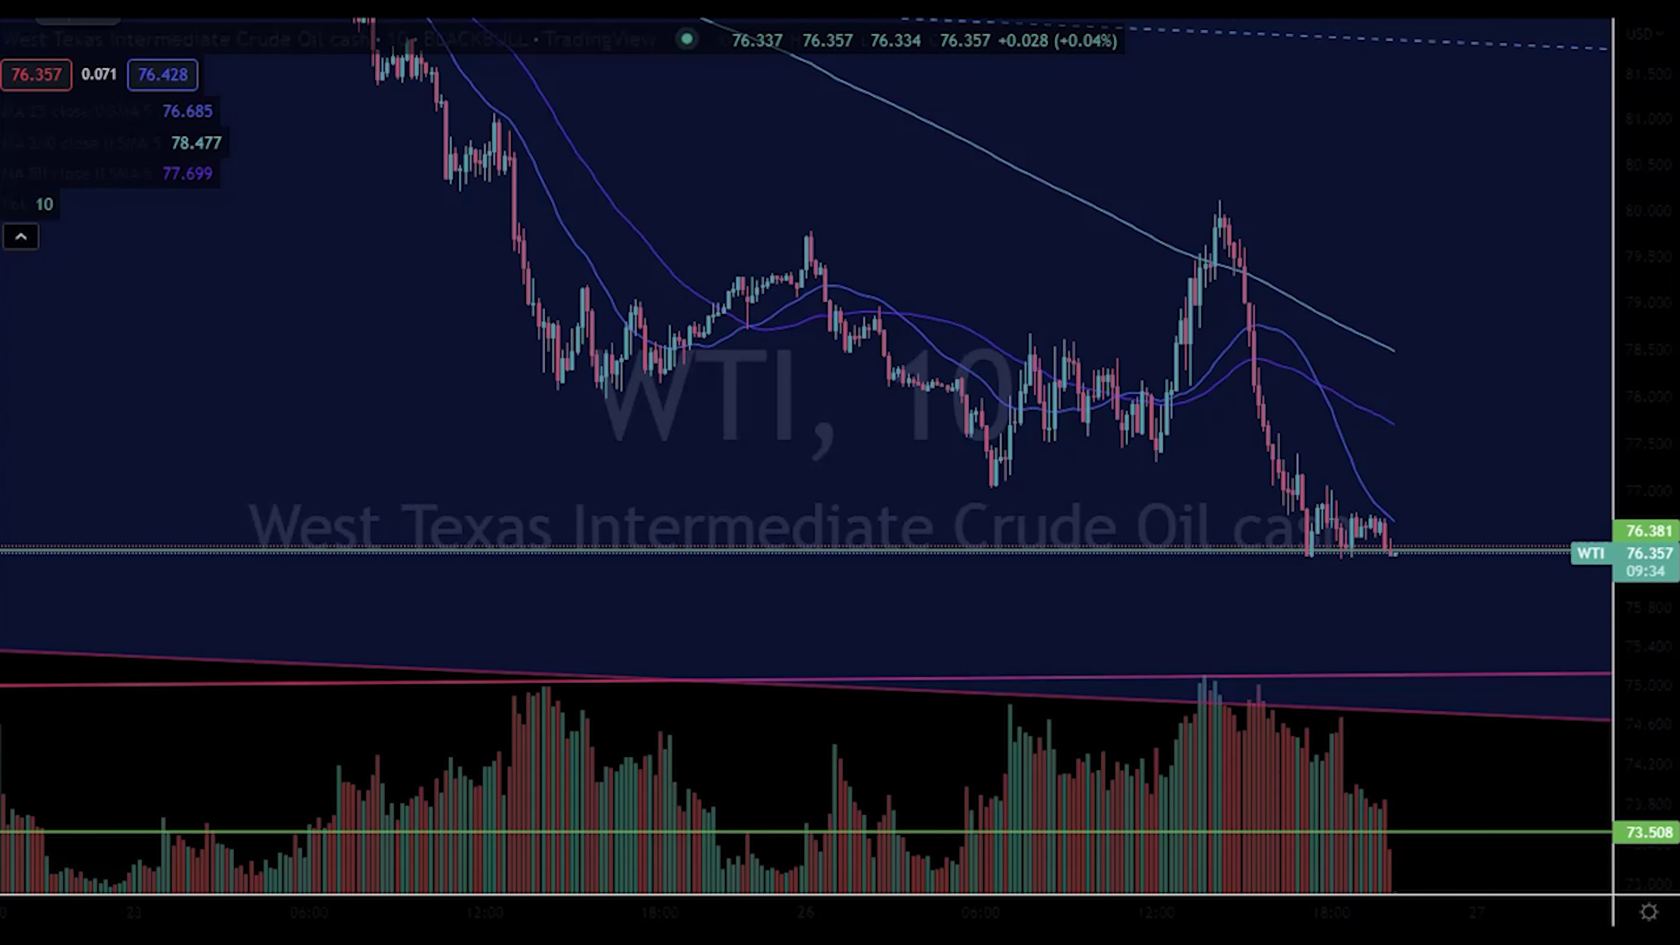
# Set the WTI crude oil chart to the 1-day interval and examine its descending channel, rising trend line and the 76.381 and 73.508 levels
pyautogui.press('1')
pyautogui.press('d')
pyautogui.press('Return')
pyautogui.moveTo(1574, 898); pyautogui.dragTo(1328, 713)
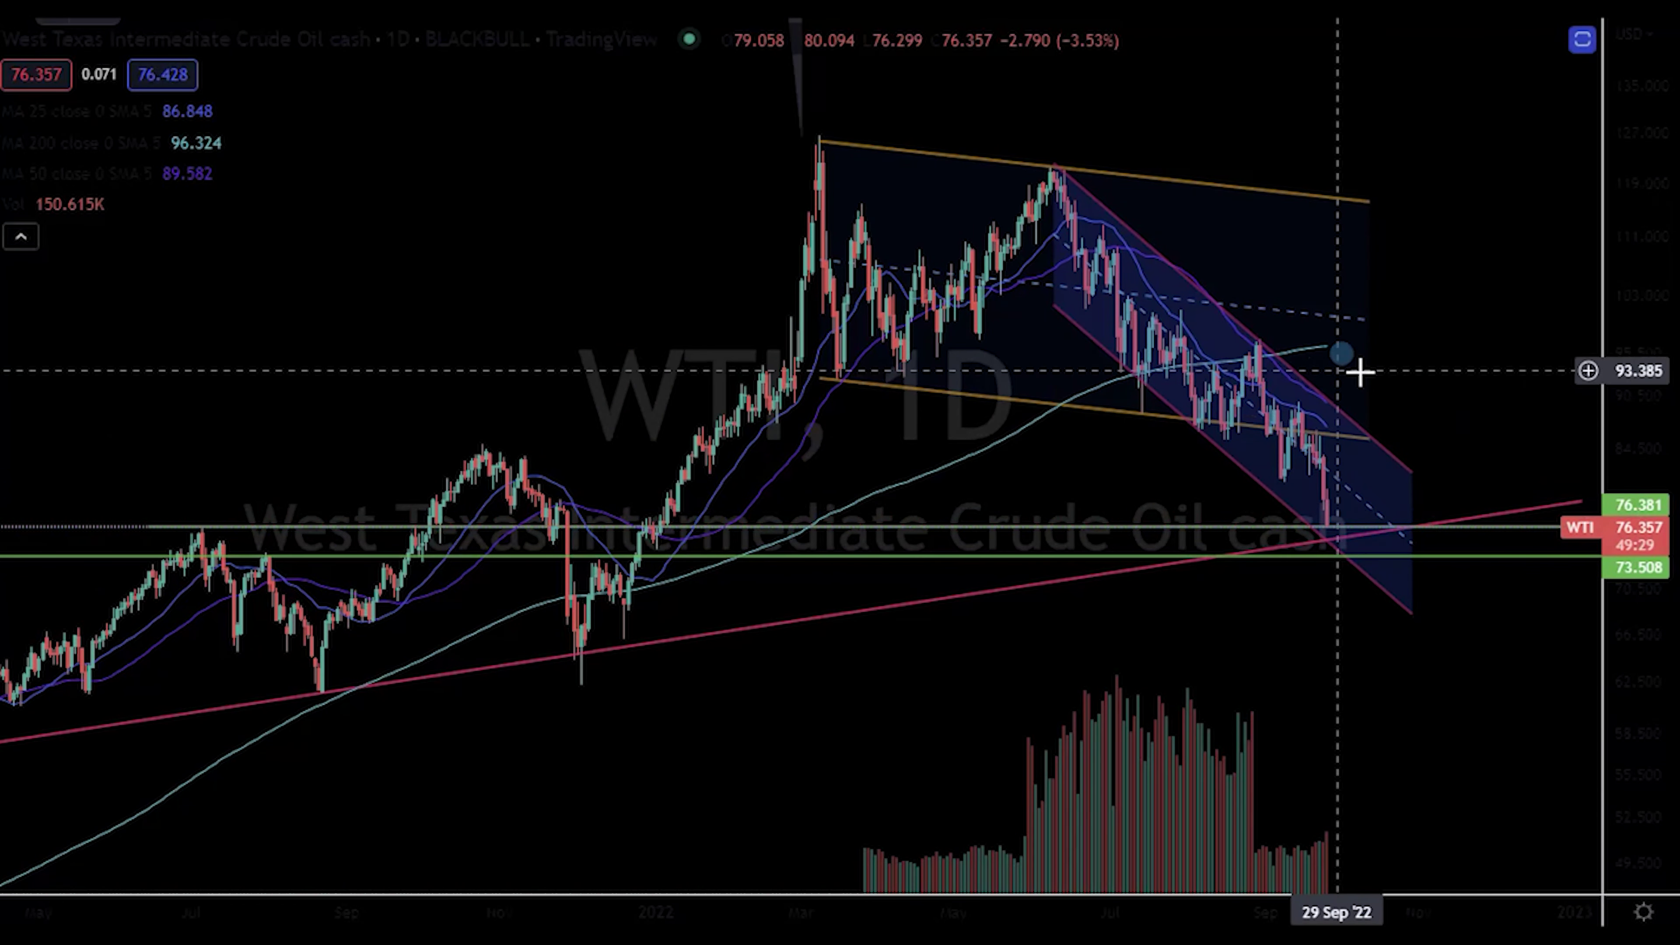
pyautogui.scroll(-5, 1455, 623)
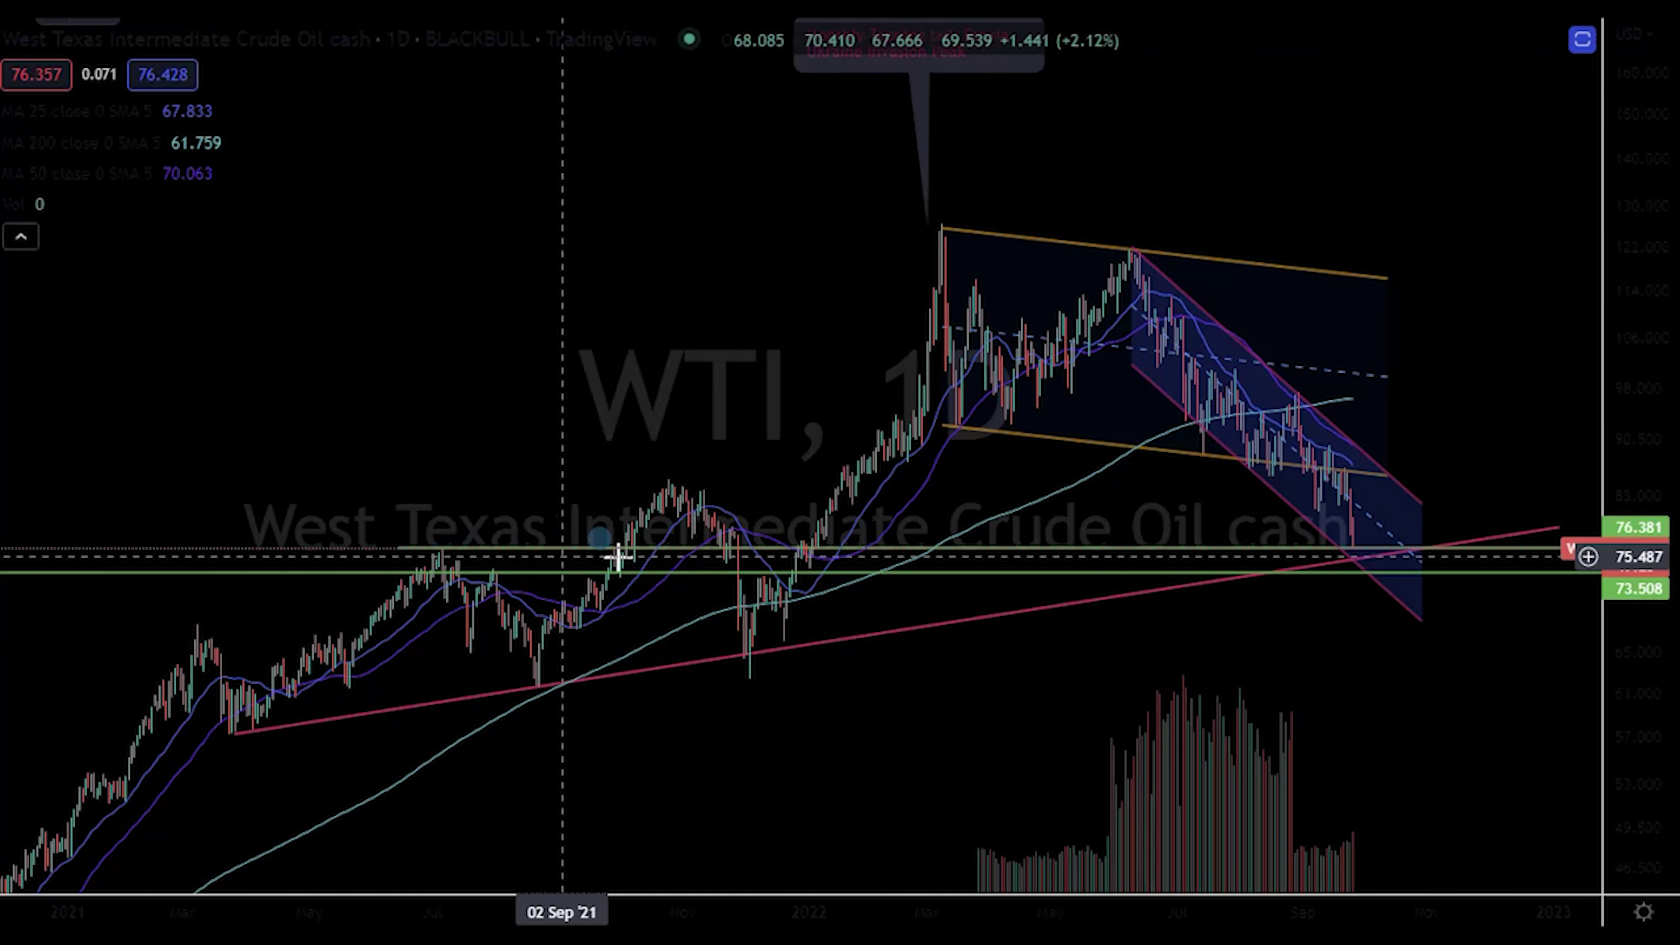
pyautogui.hscroll(3, 825, 581)
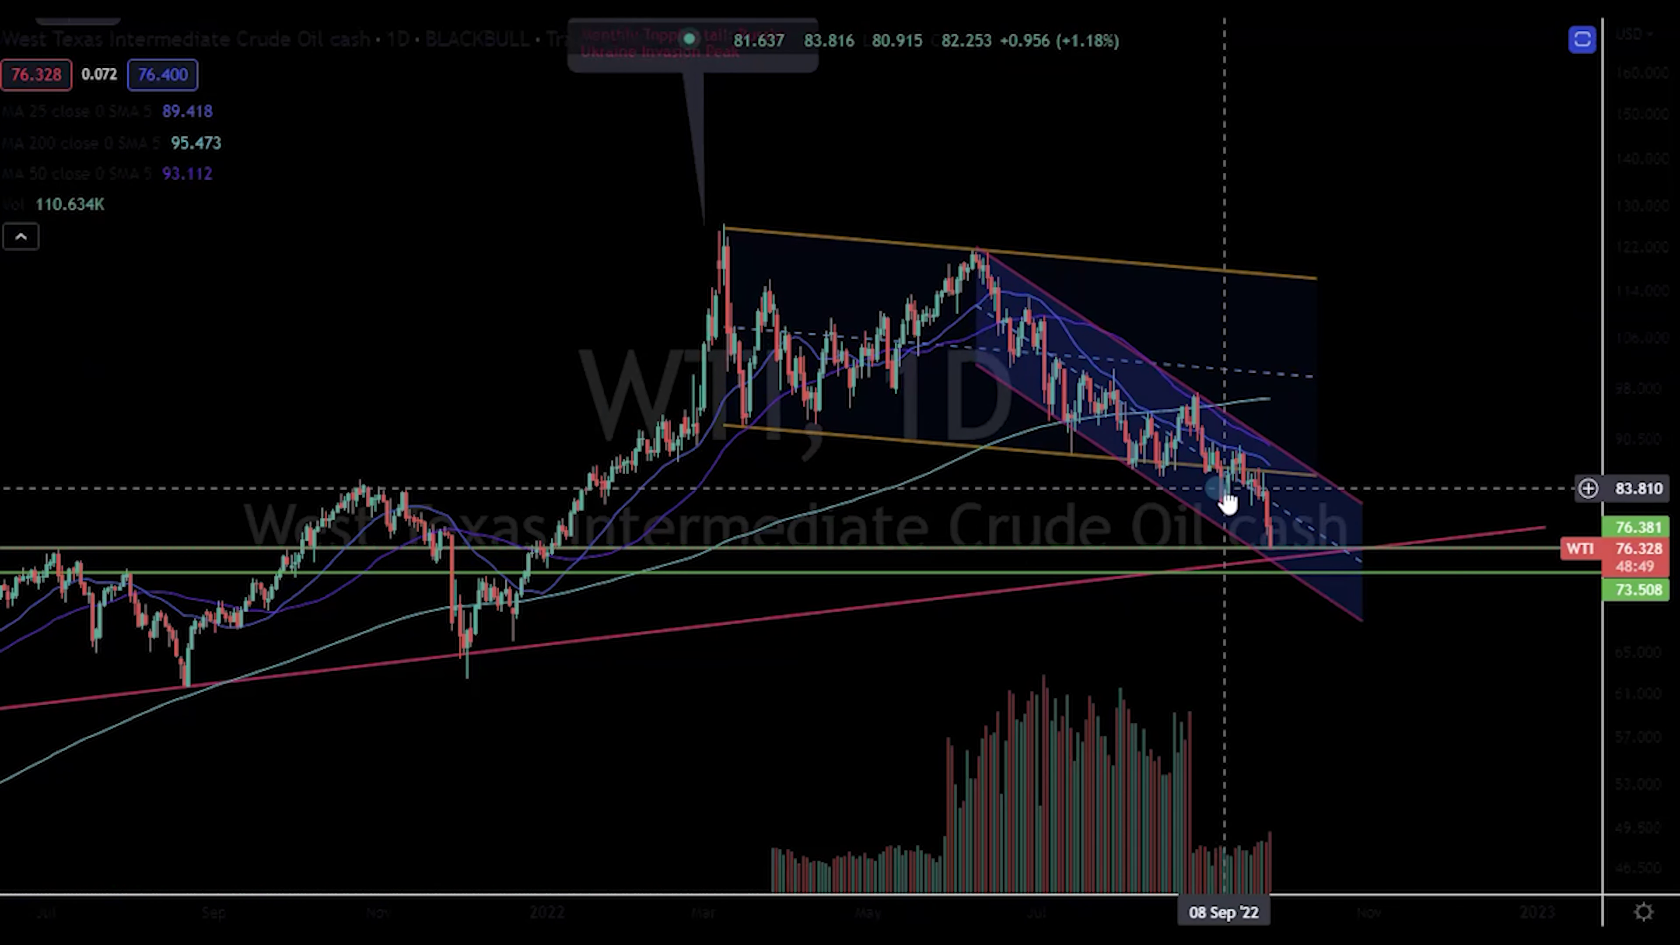
pyautogui.click(1283, 483)
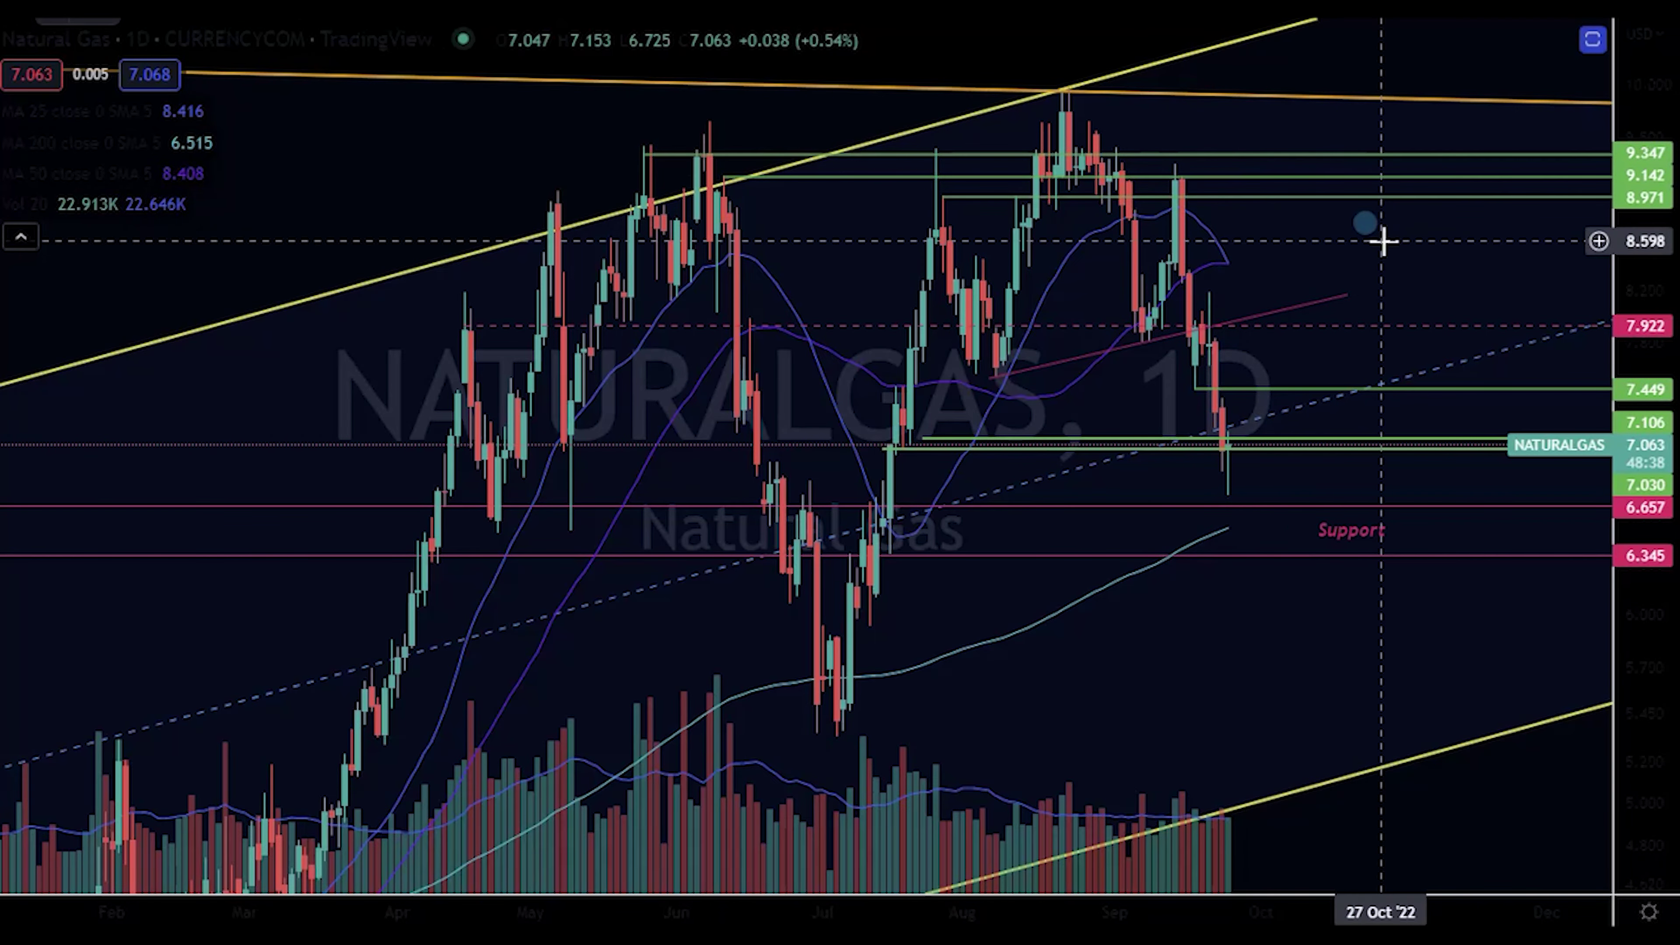
# Review the daily natural gas support levels, and load the TVC GOLD chart
pyautogui.scroll(3, 1383, 242)
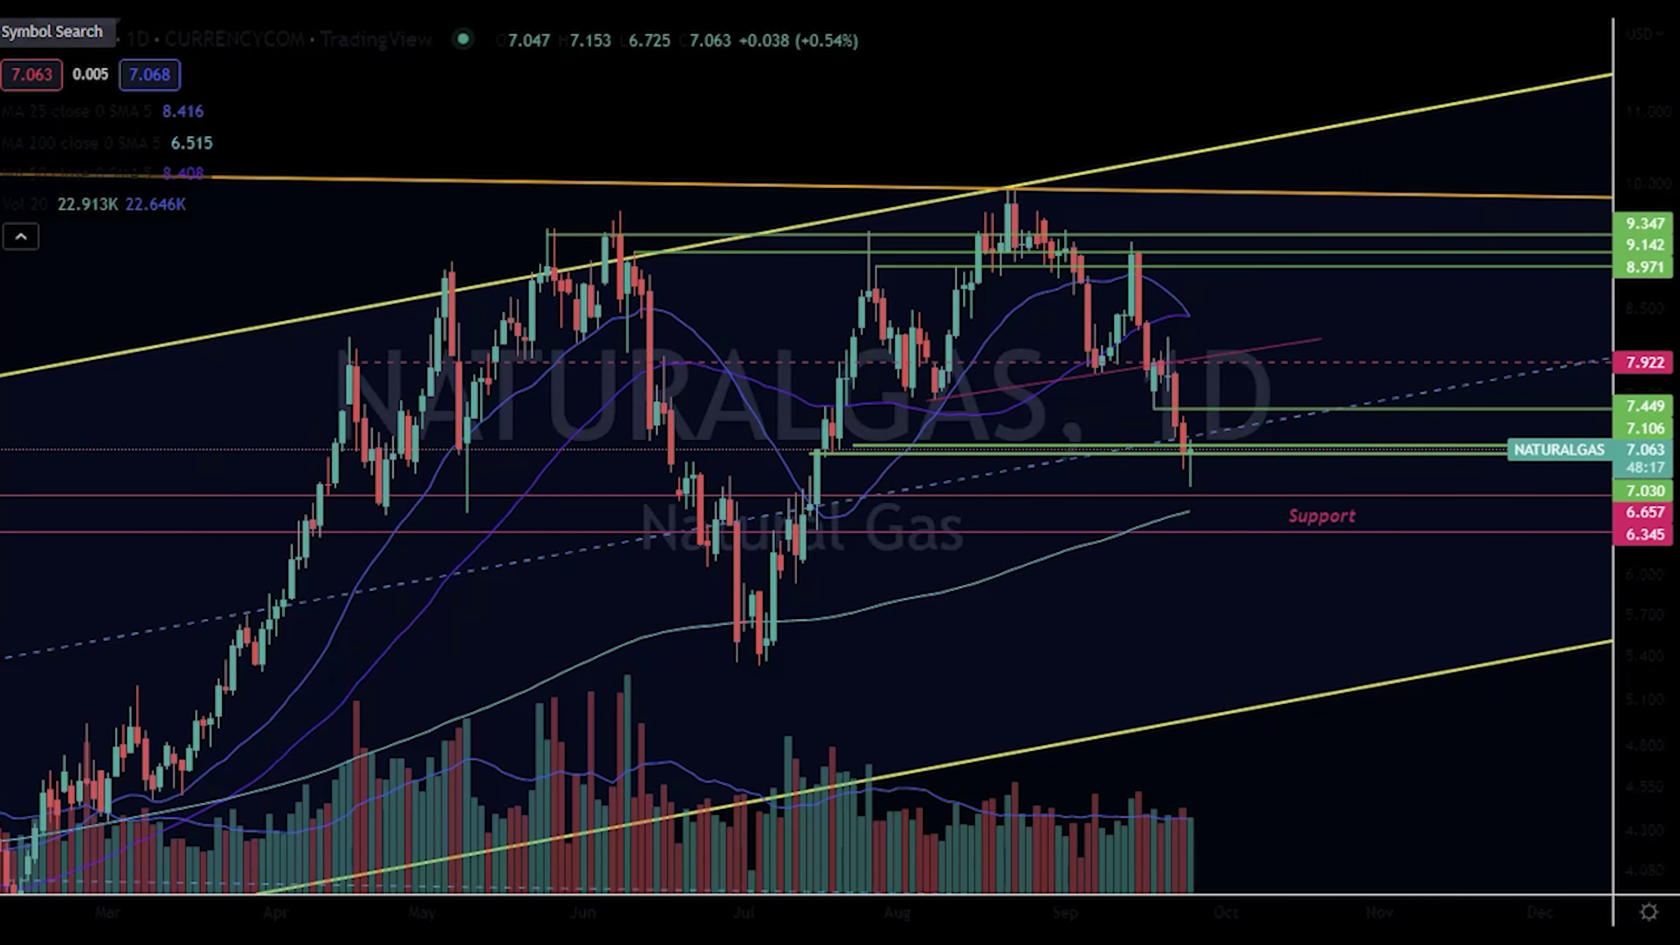
pyautogui.click(60, 38)
pyautogui.write('GOLD')
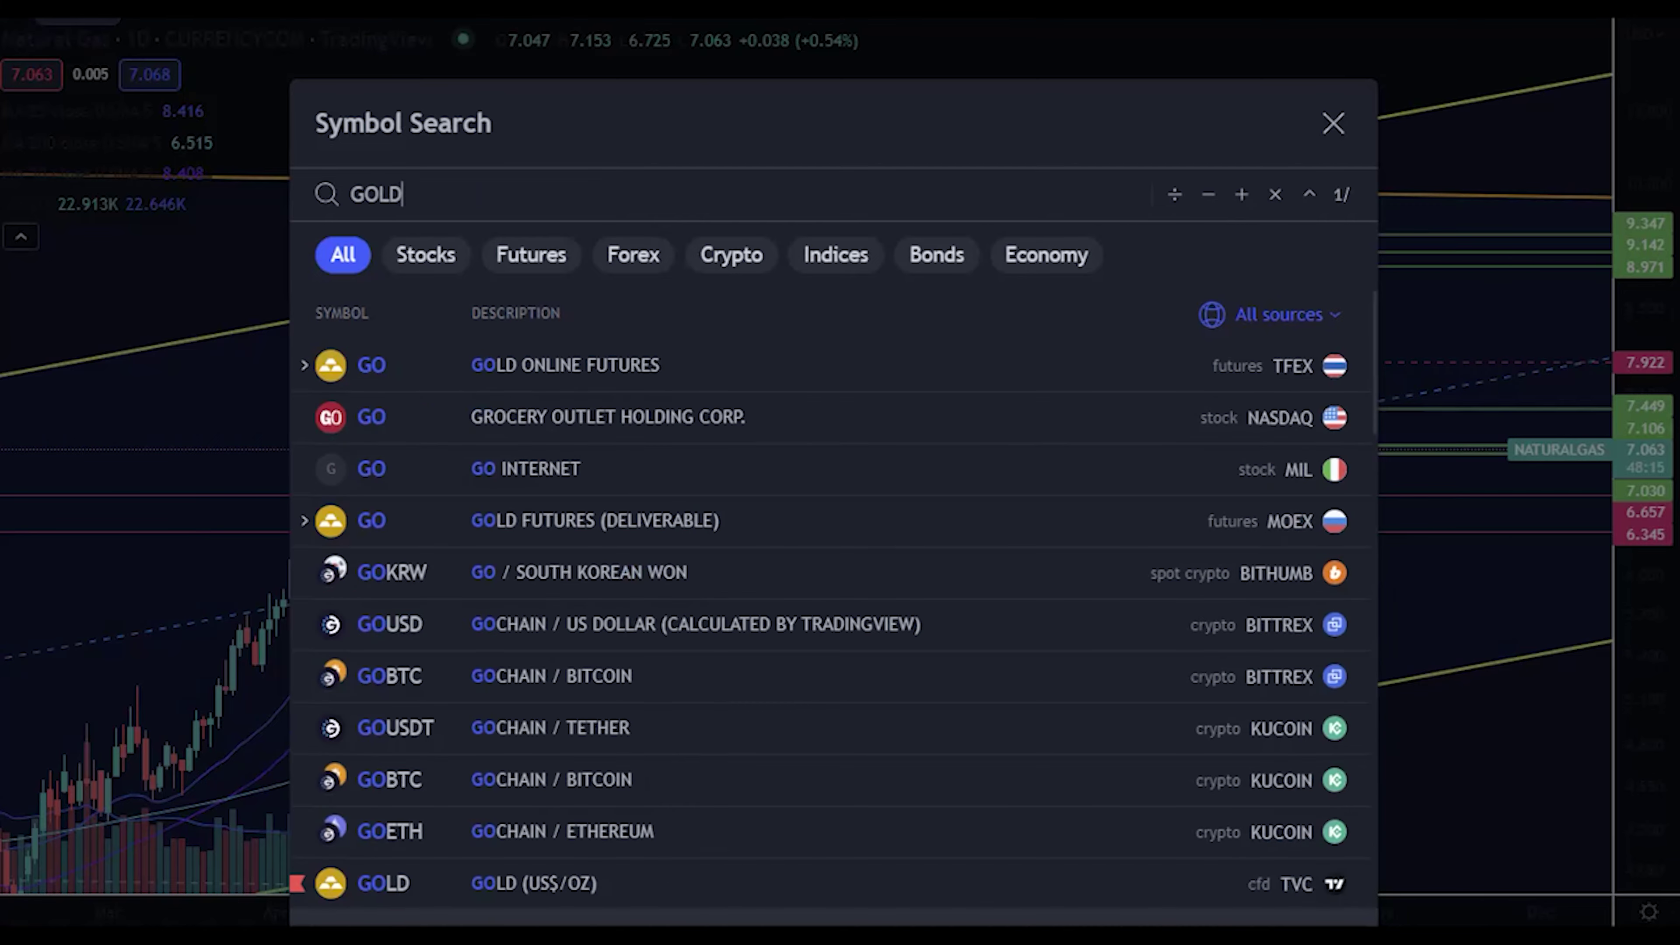
pyautogui.press('Return')
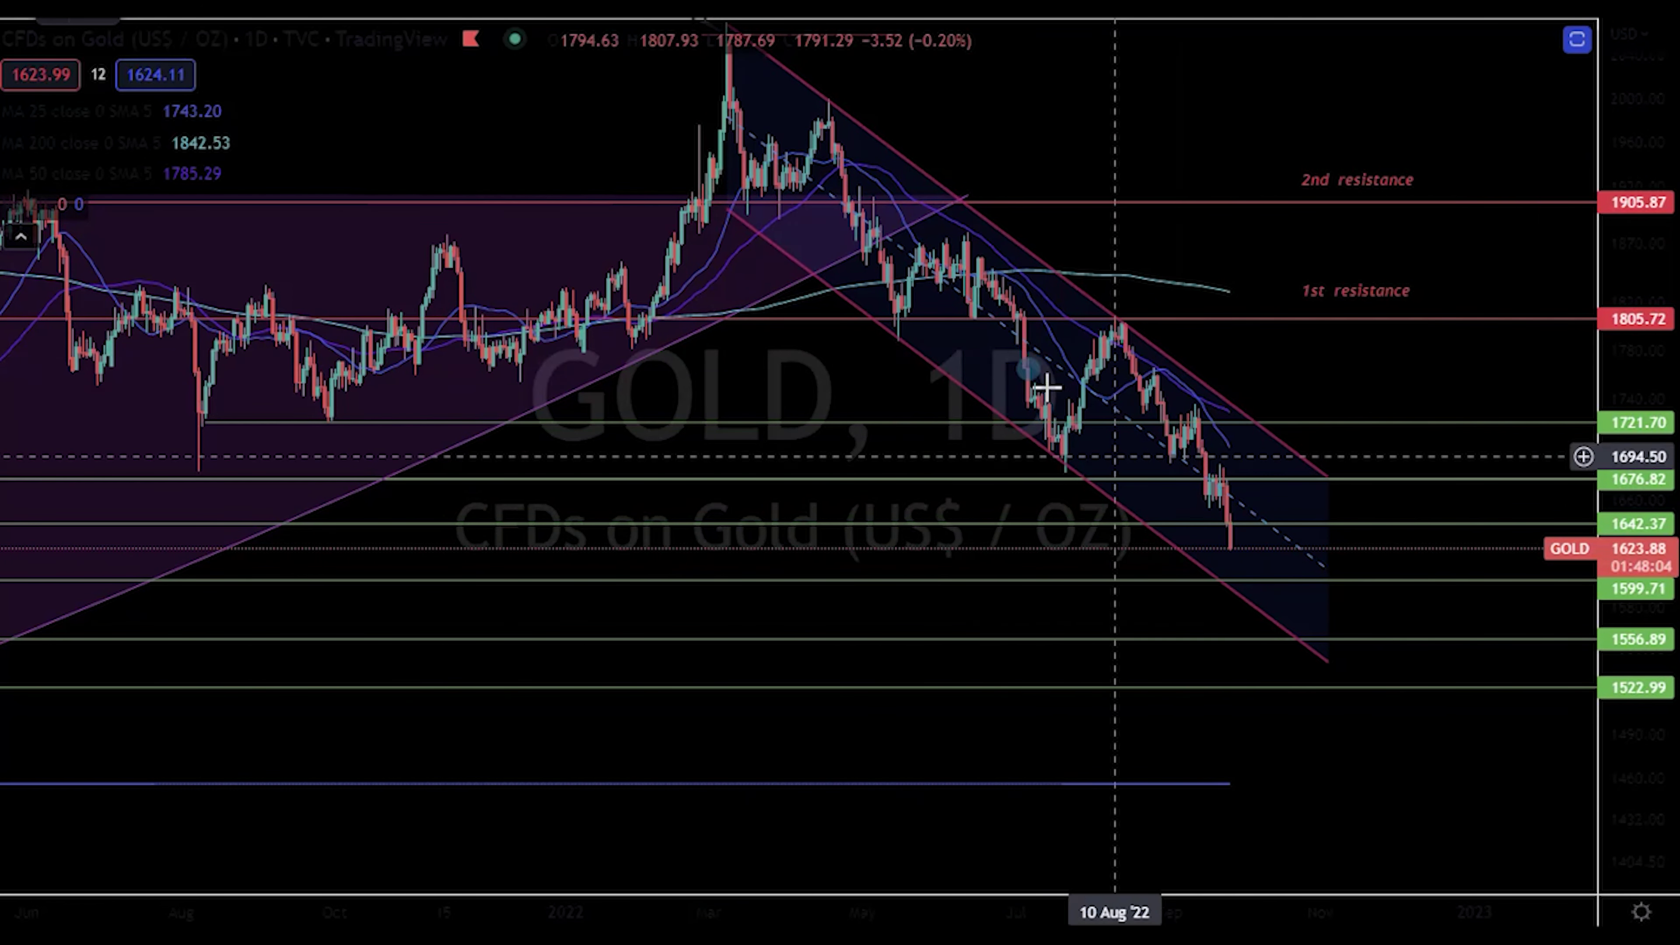
# Examine gold's descending daily channel, its two resistance levels and the 1599.71, 1556.89 and 1522.99 lines back to the 2020 price action
pyautogui.moveTo(1162, 263); pyautogui.dragTo(1268, 367)
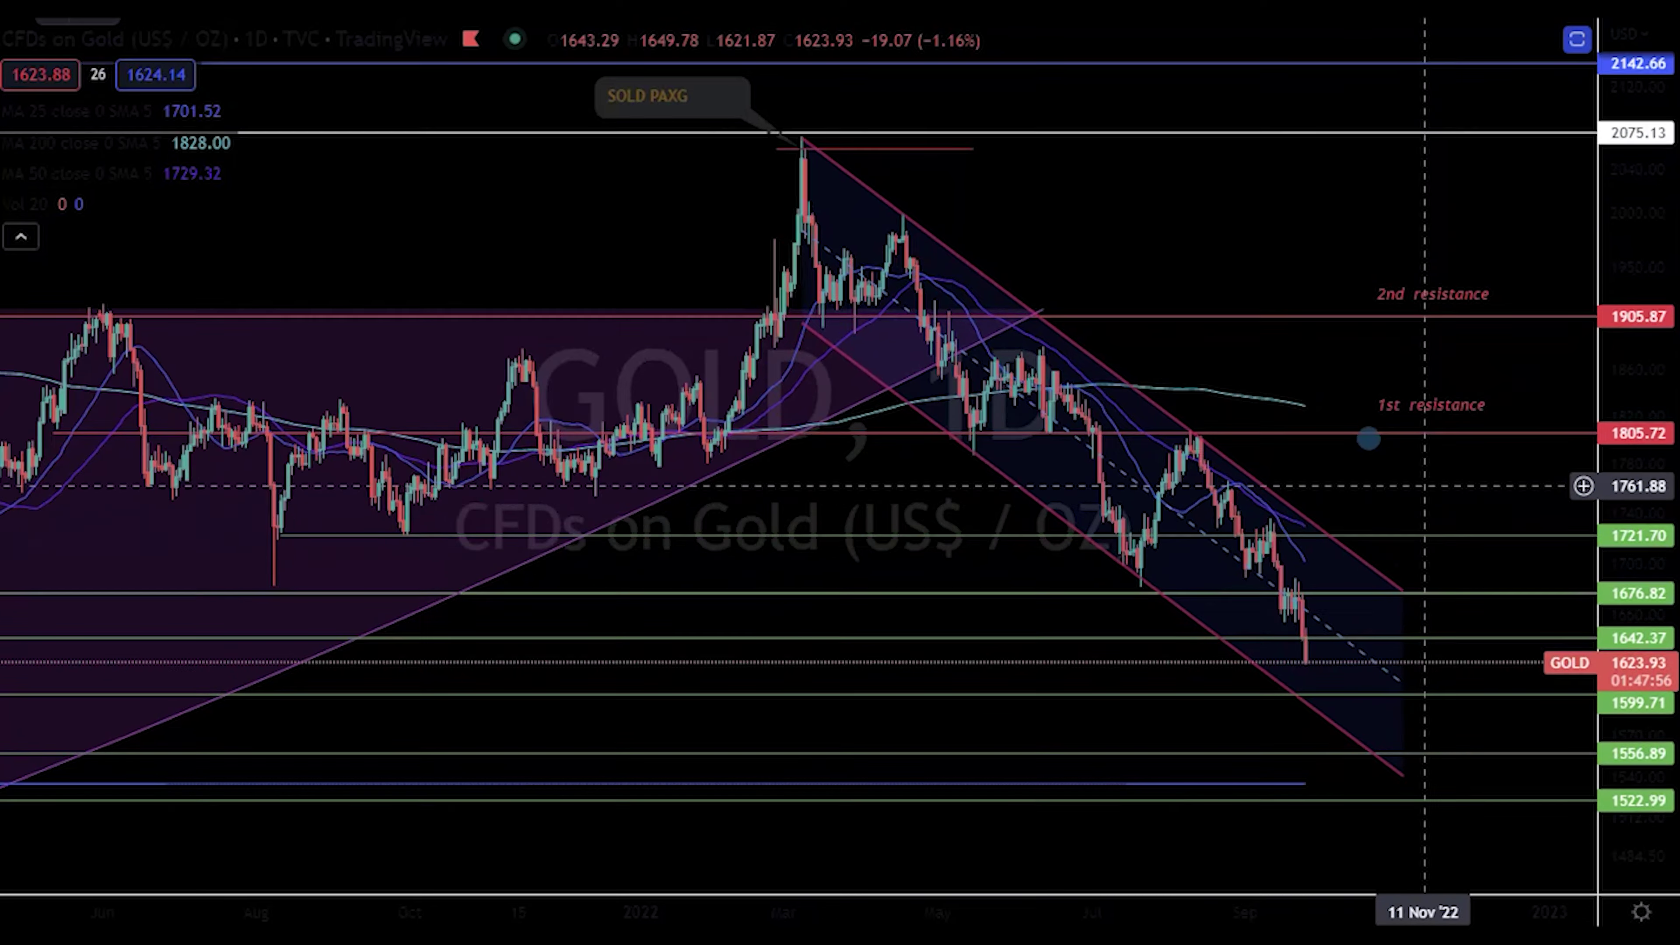
pyautogui.moveTo(1339, 477); pyautogui.dragTo(1280, 346)
pyautogui.scroll(-3, 1283, 537)
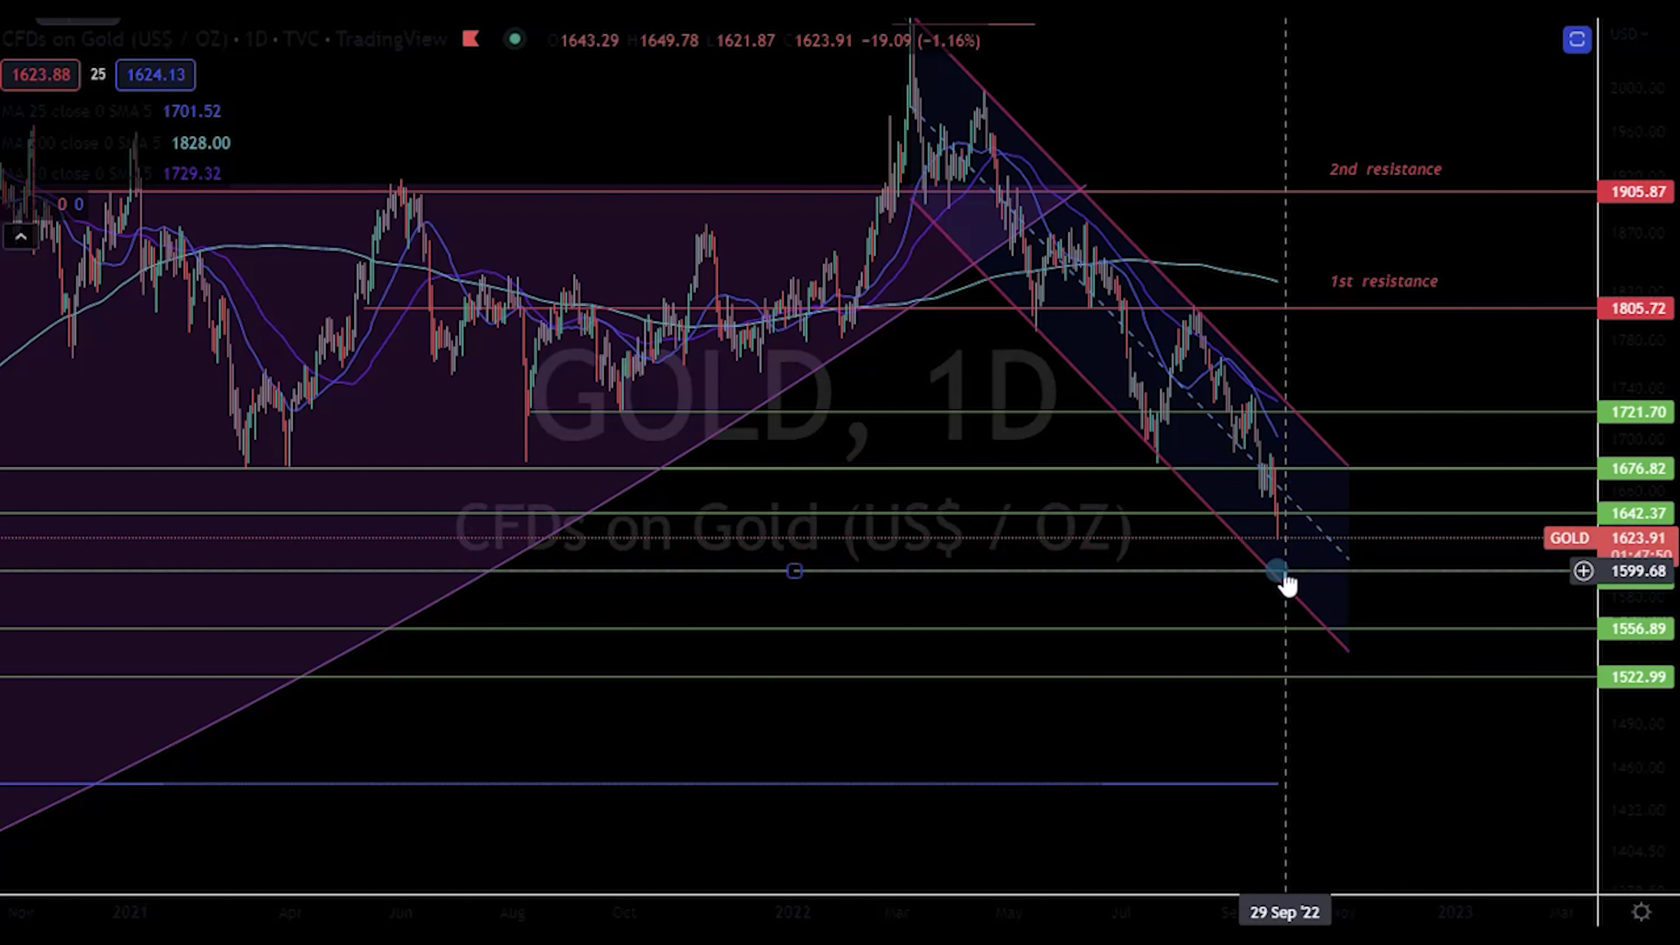
pyautogui.scroll(3, 1286, 582)
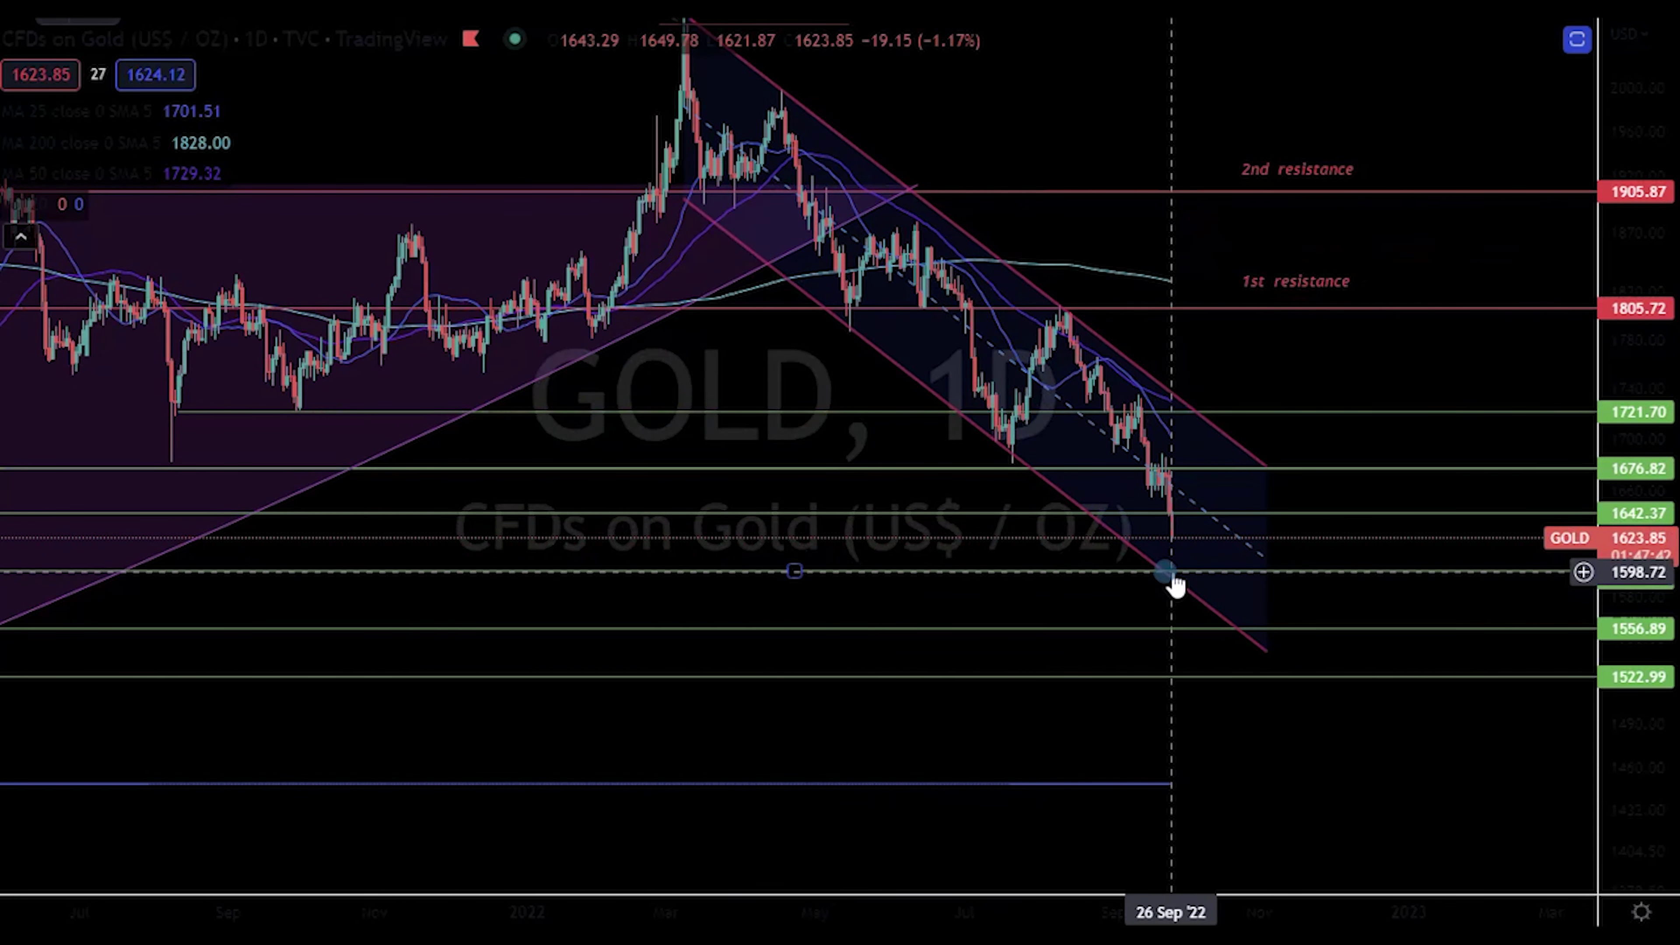
pyautogui.scroll(-5, 1174, 586)
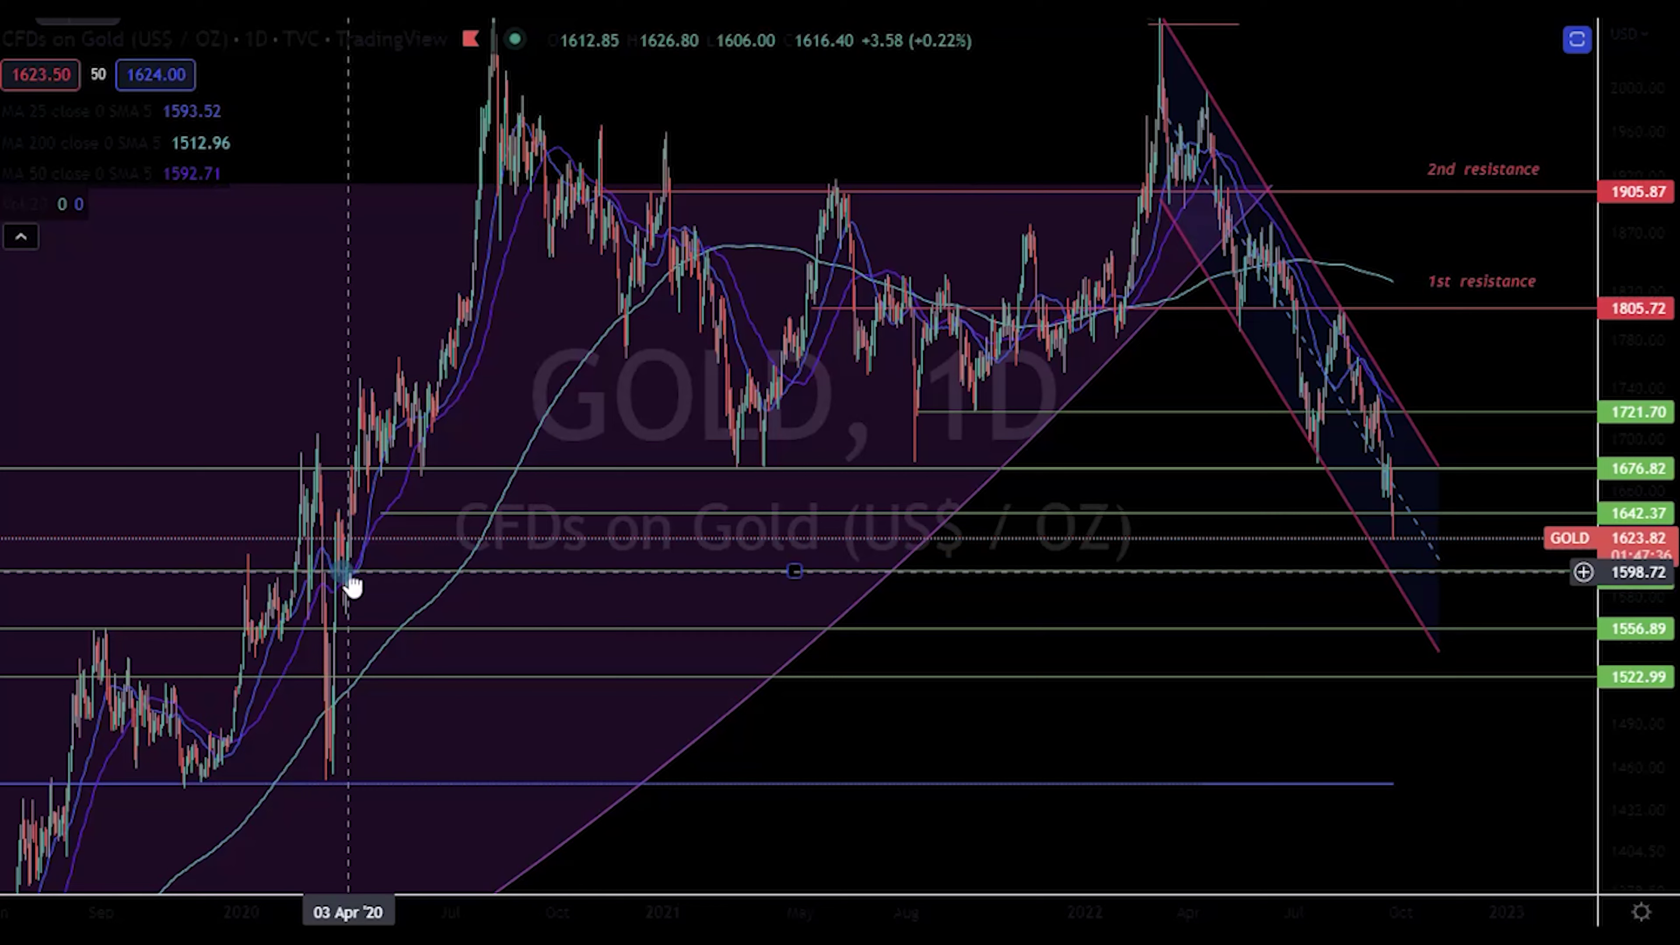
pyautogui.scroll(5, 1534, 555)
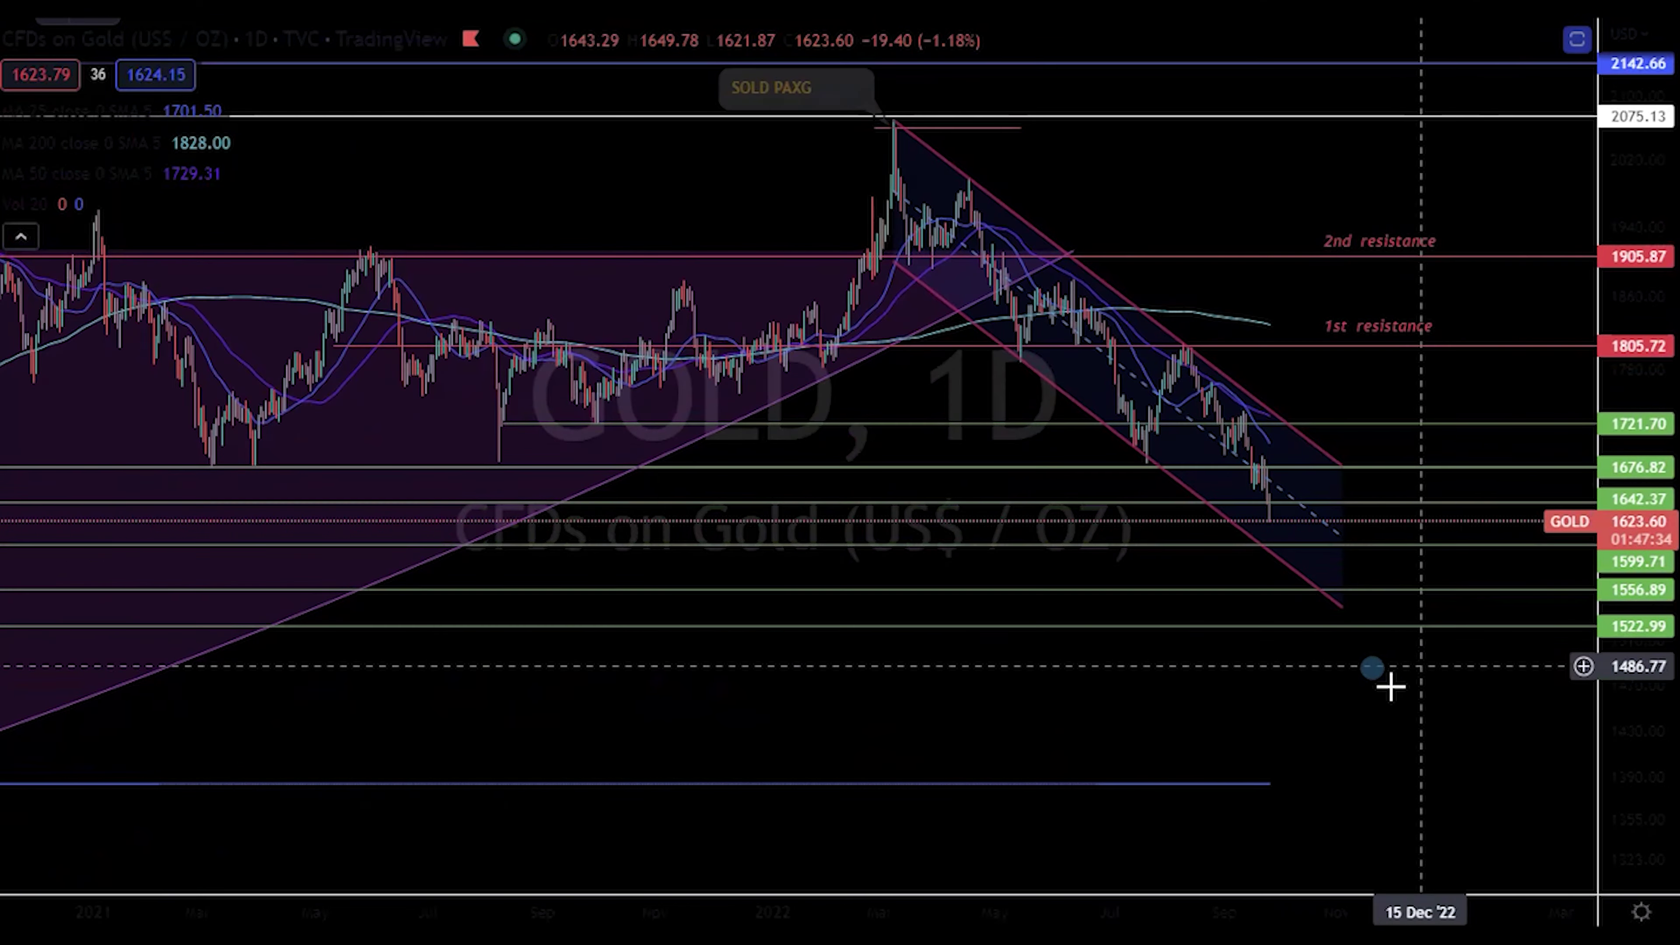
pyautogui.scroll(3, 1452, 669)
pyautogui.scroll(-4, 1313, 664)
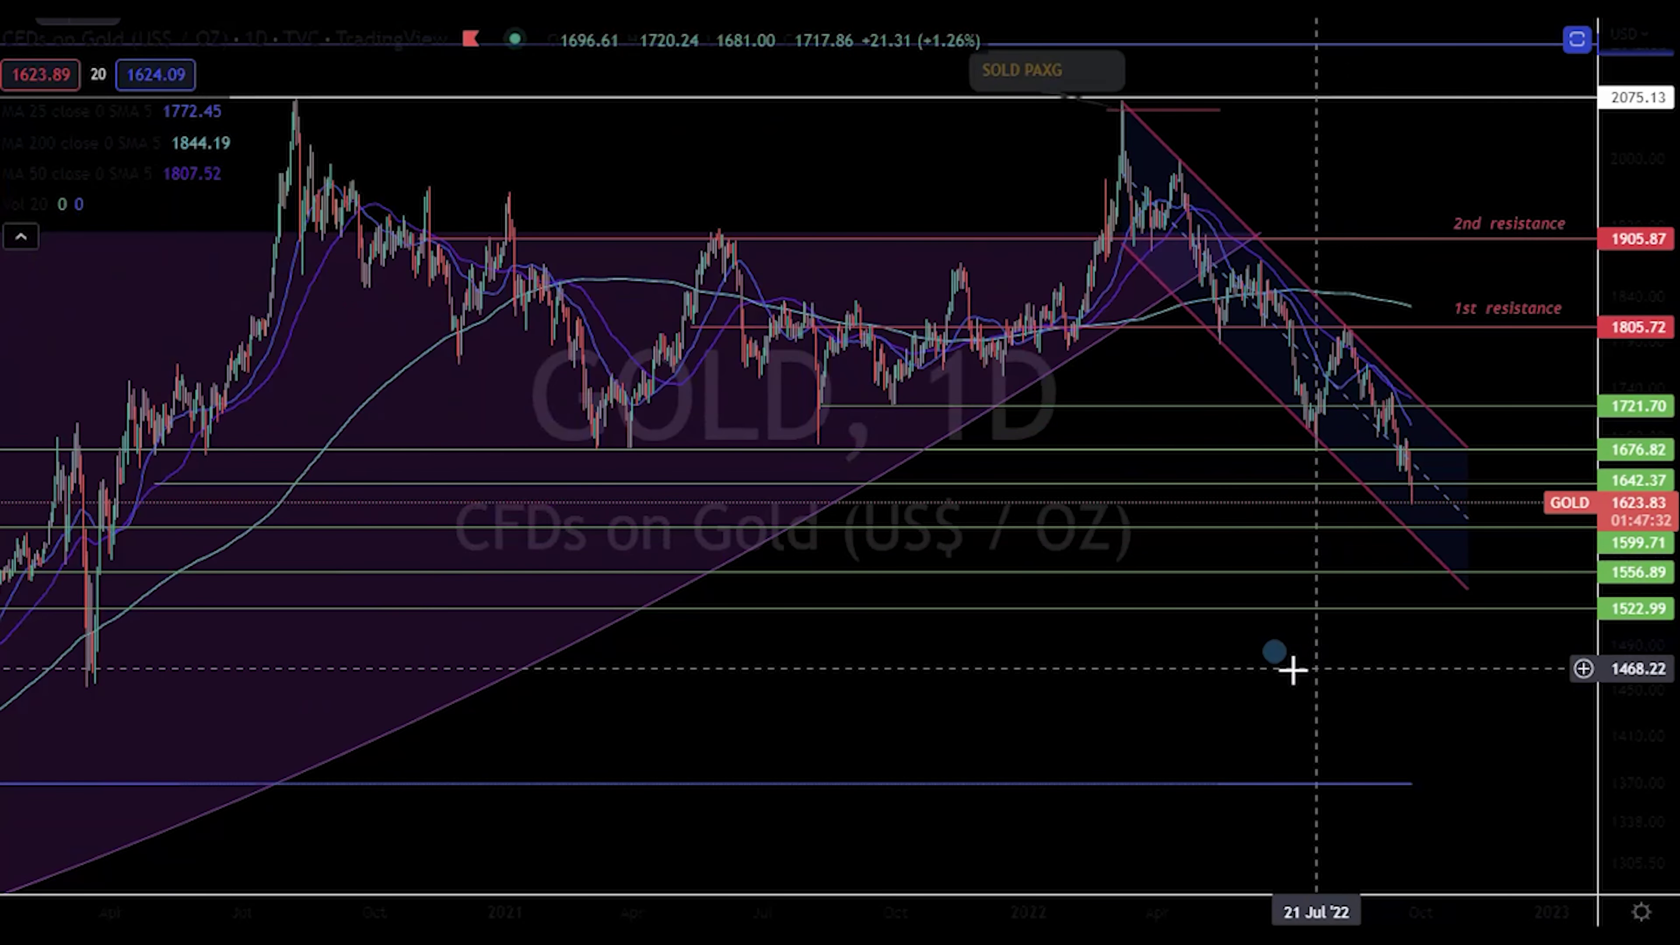
# Set the gold chart to the 1-week interval and examine its descending channel against the 1599.71, 1556.89 and 1522.99 support lines
pyautogui.click(521, 41)
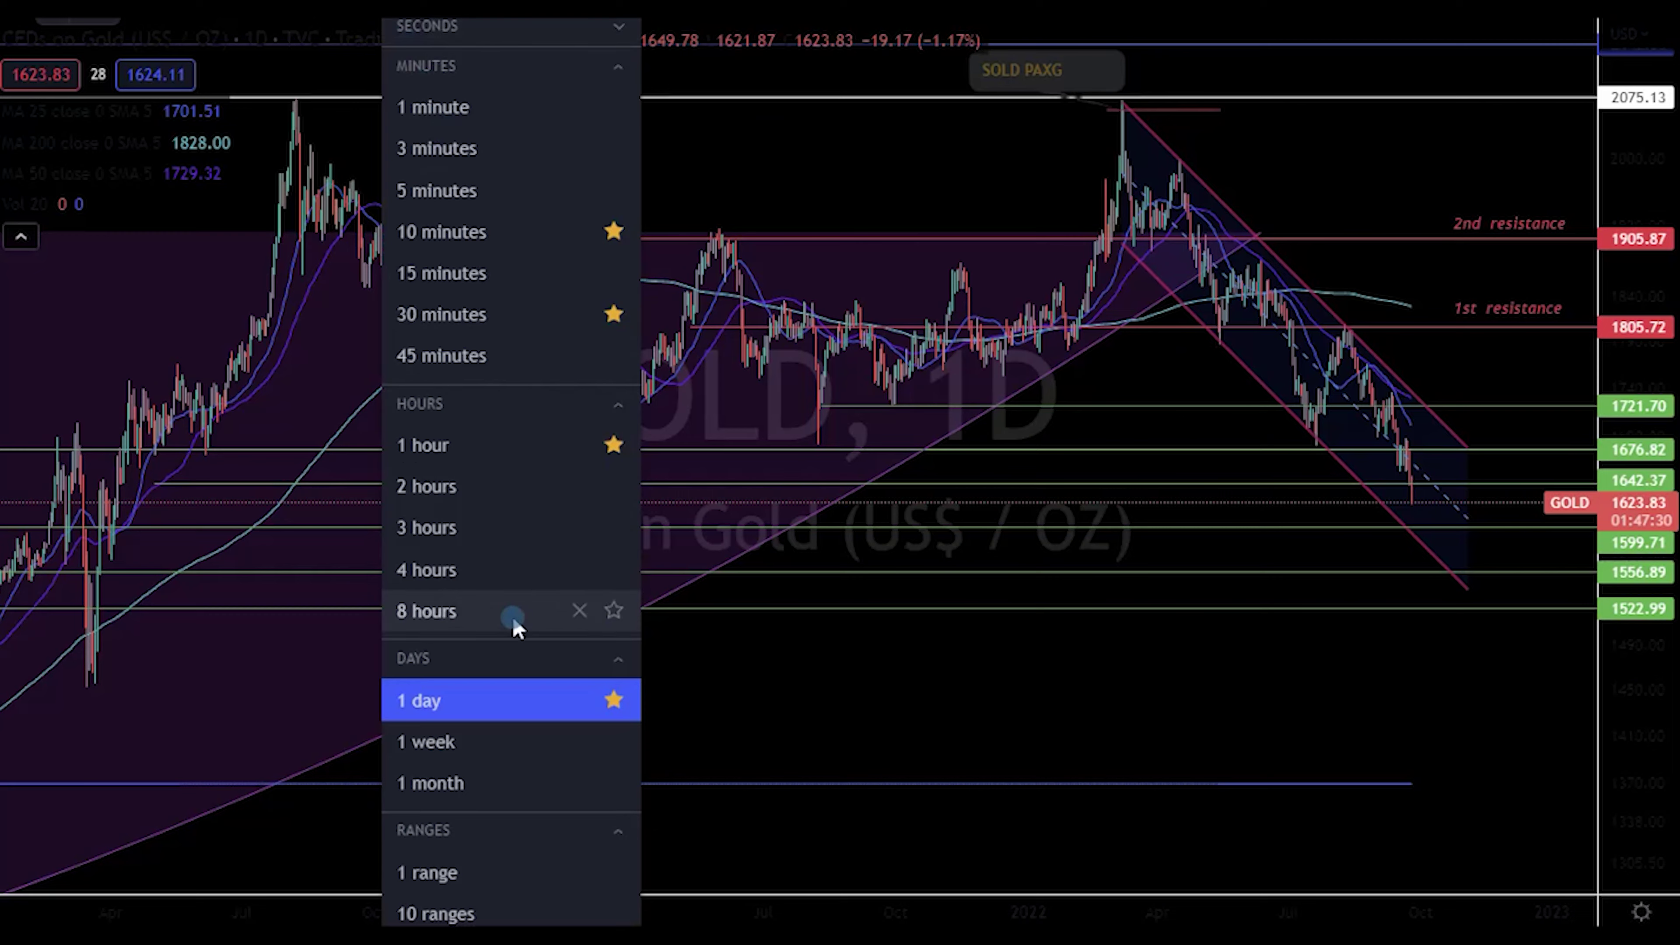
pyautogui.click(492, 761)
pyautogui.scroll(3, 1106, 657)
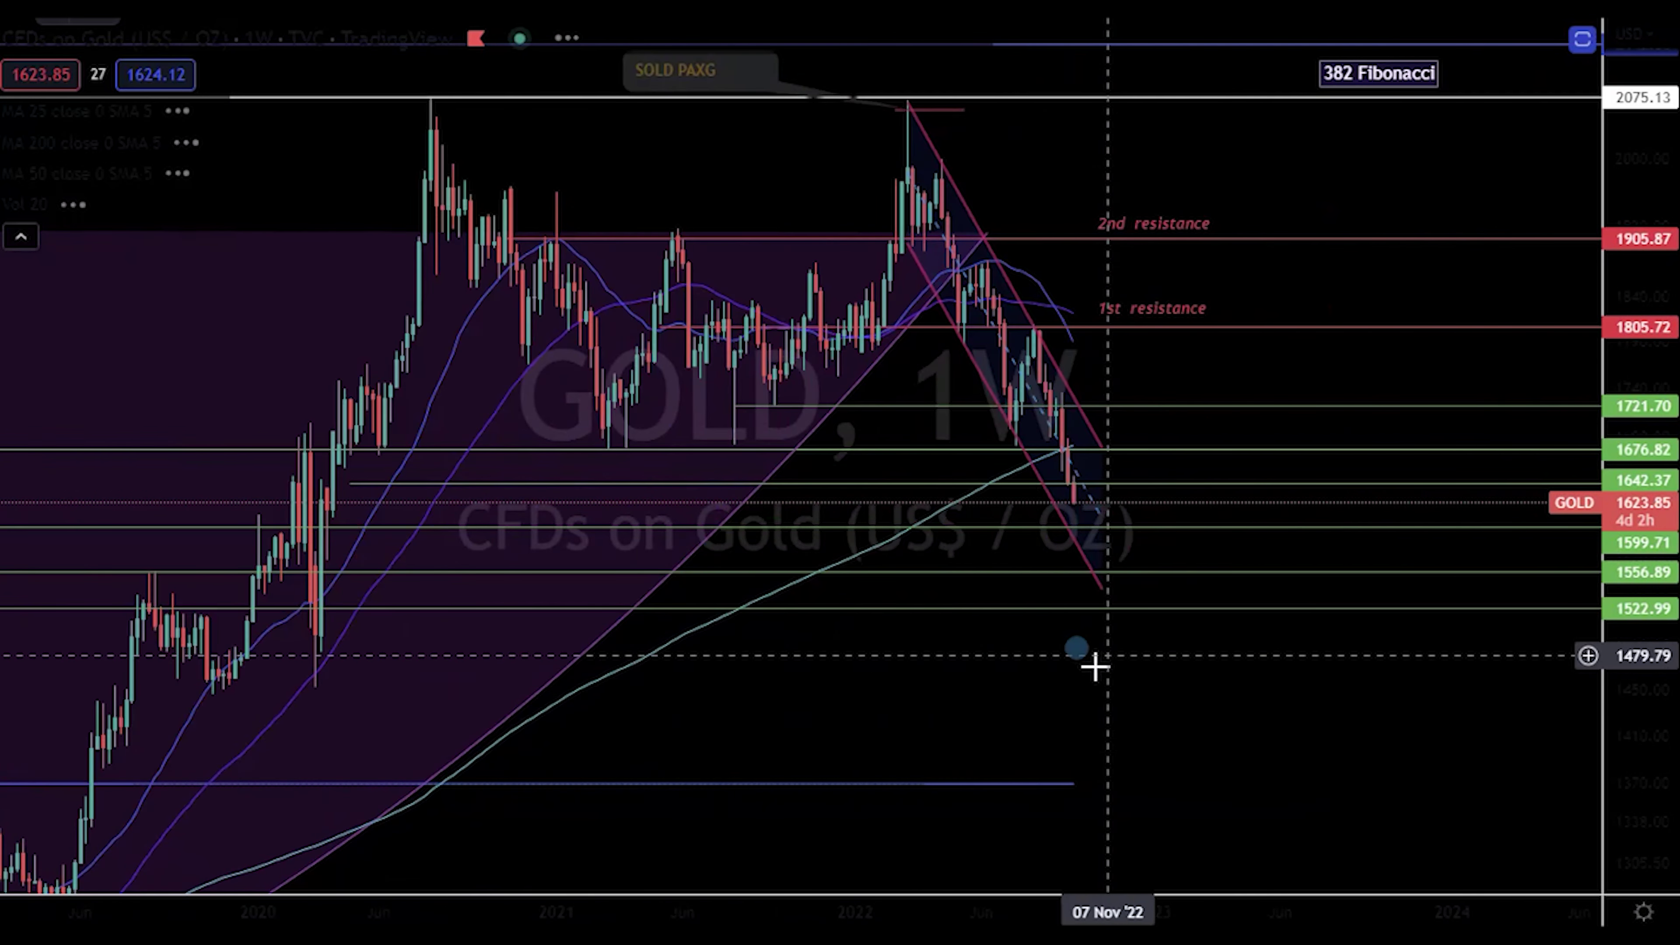
pyautogui.moveTo(1091, 664); pyautogui.dragTo(1212, 651)
pyautogui.scroll(2, 1444, 601)
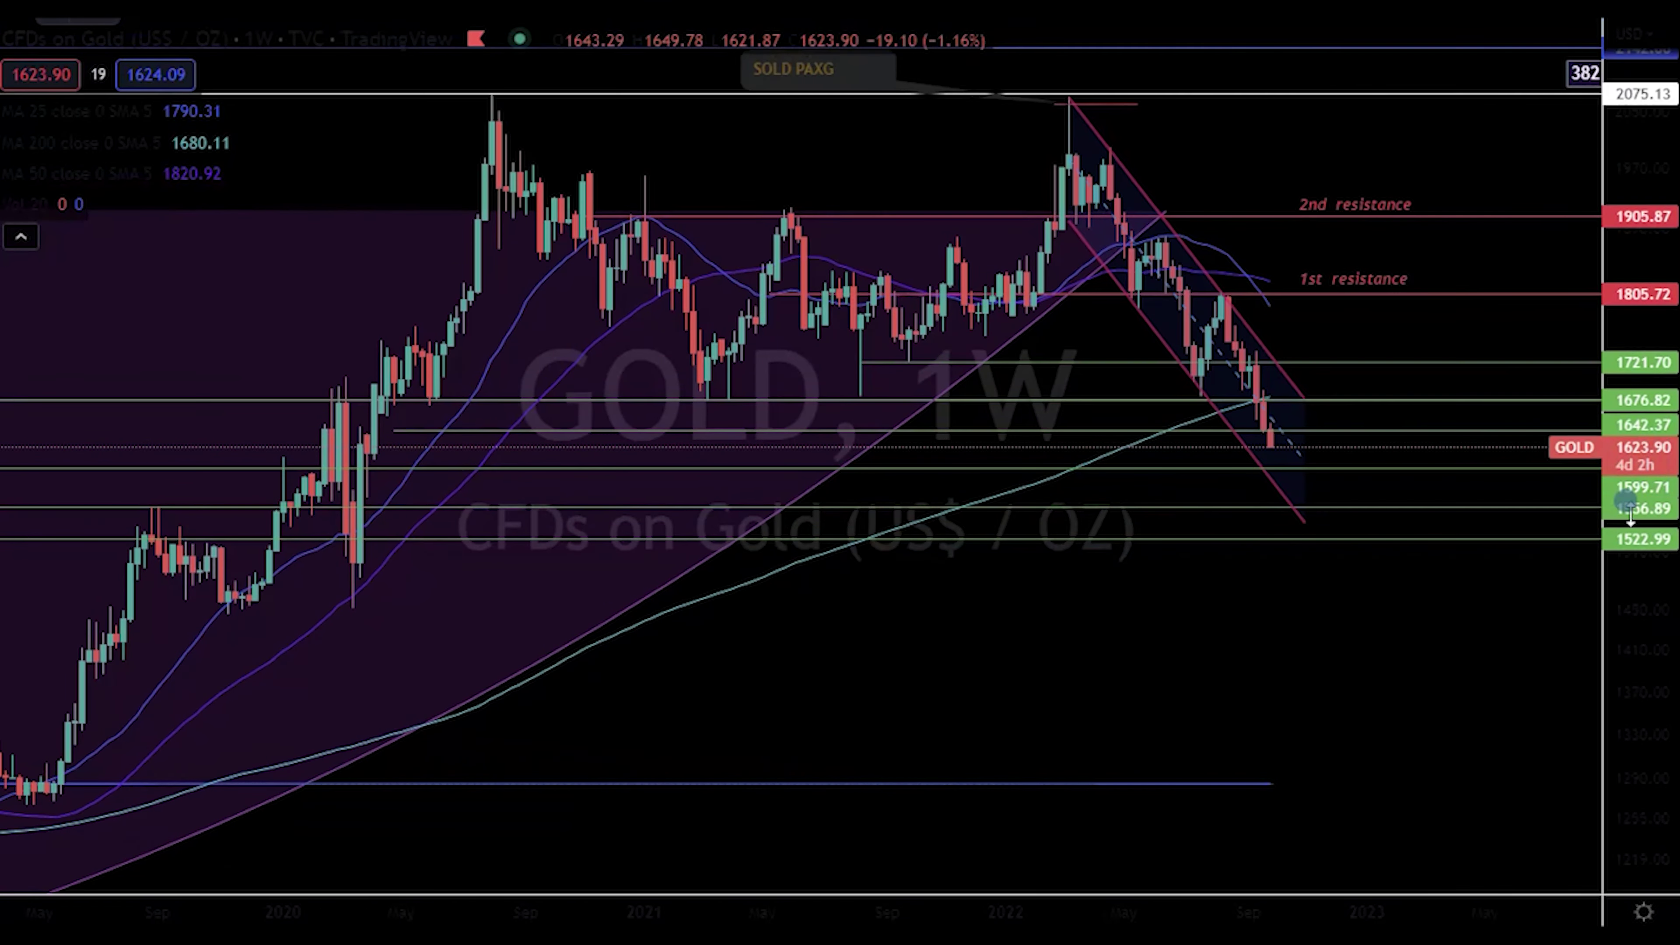
pyautogui.scroll(-1, 1535, 583)
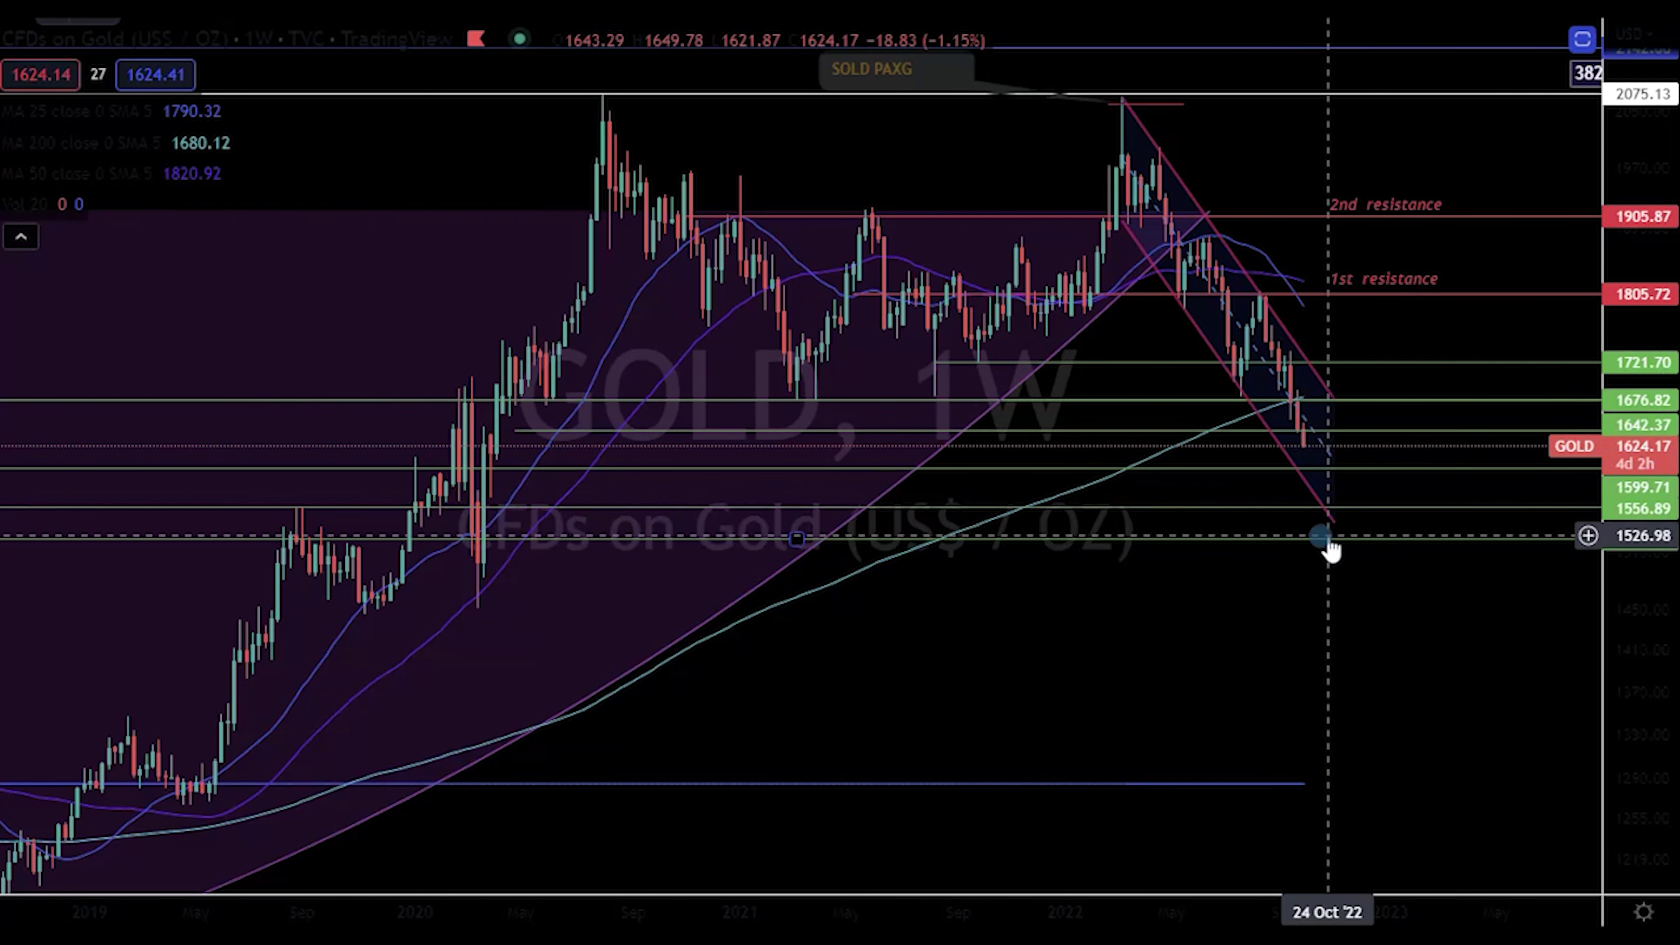
pyautogui.moveTo(1317, 569); pyautogui.dragTo(1342, 596)
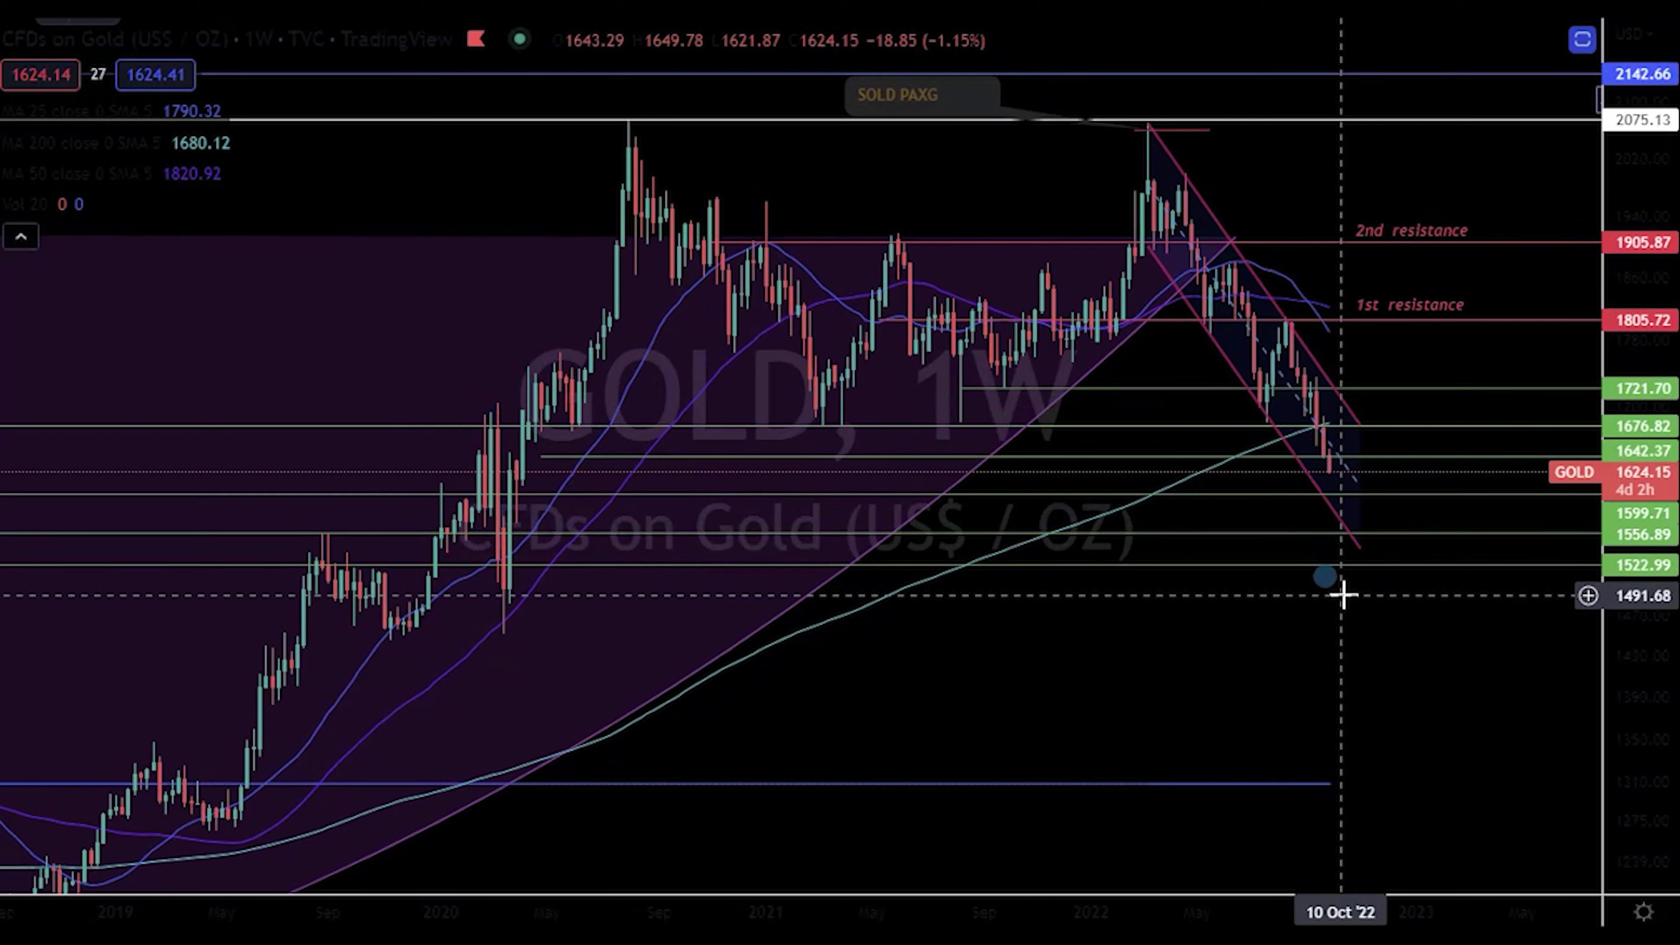
pyautogui.scroll(2, 1342, 583)
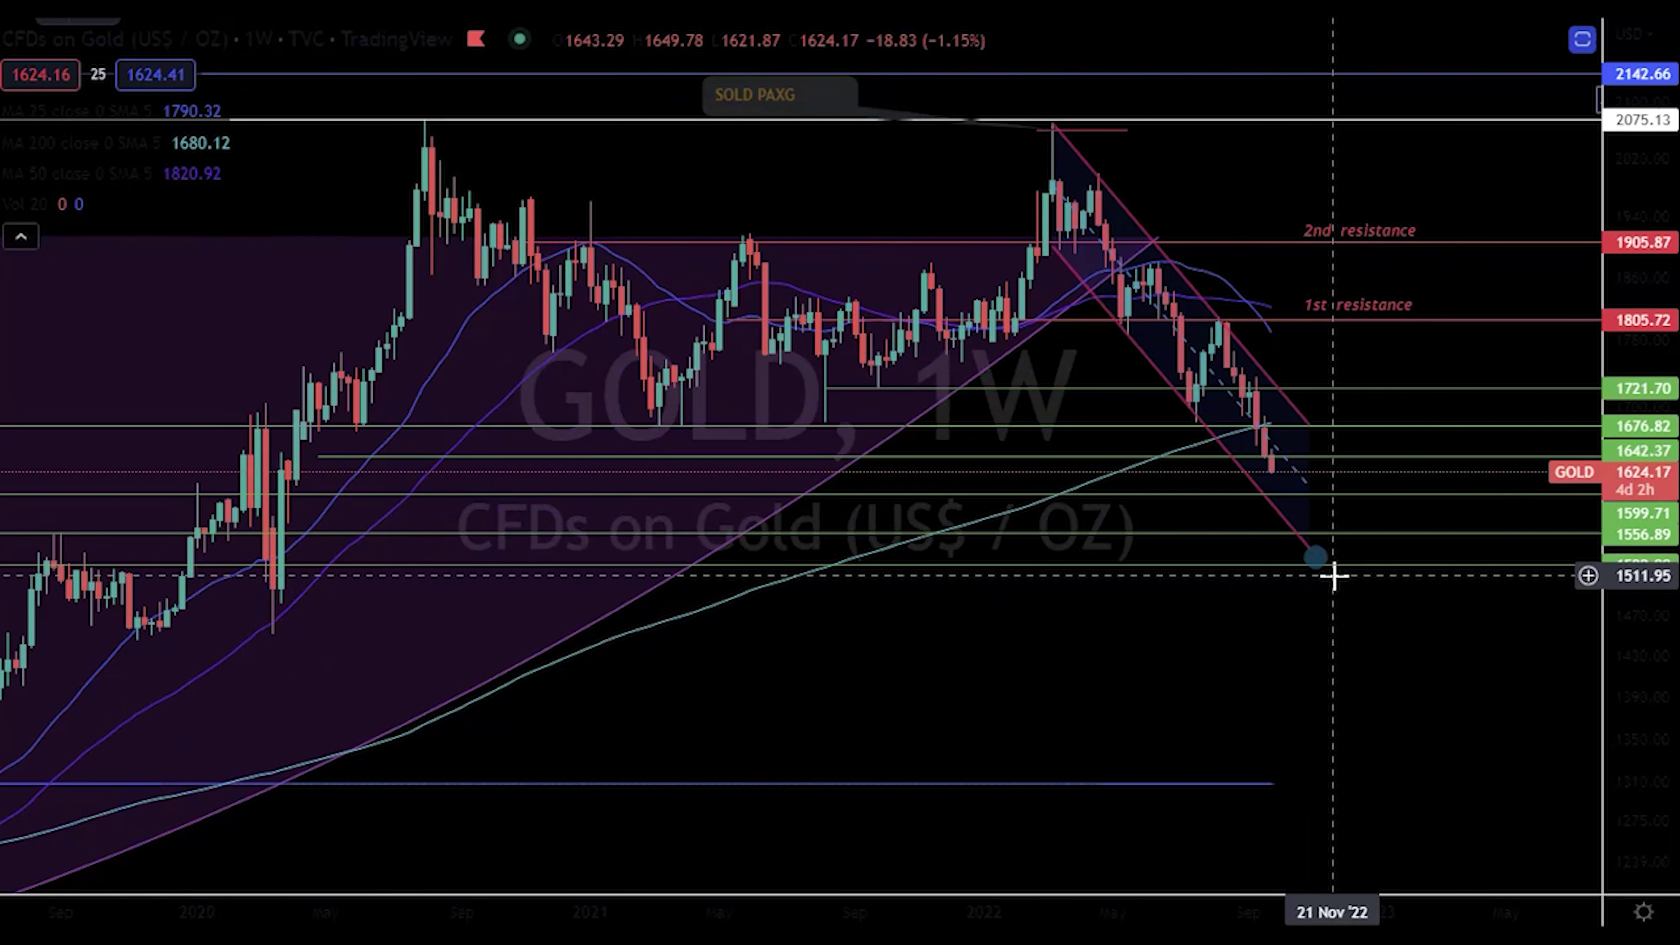
# Set the gold chart to the 1-month interval and examine the rounded cup pattern, moving averages and Fibonacci target lines
pyautogui.press(',')
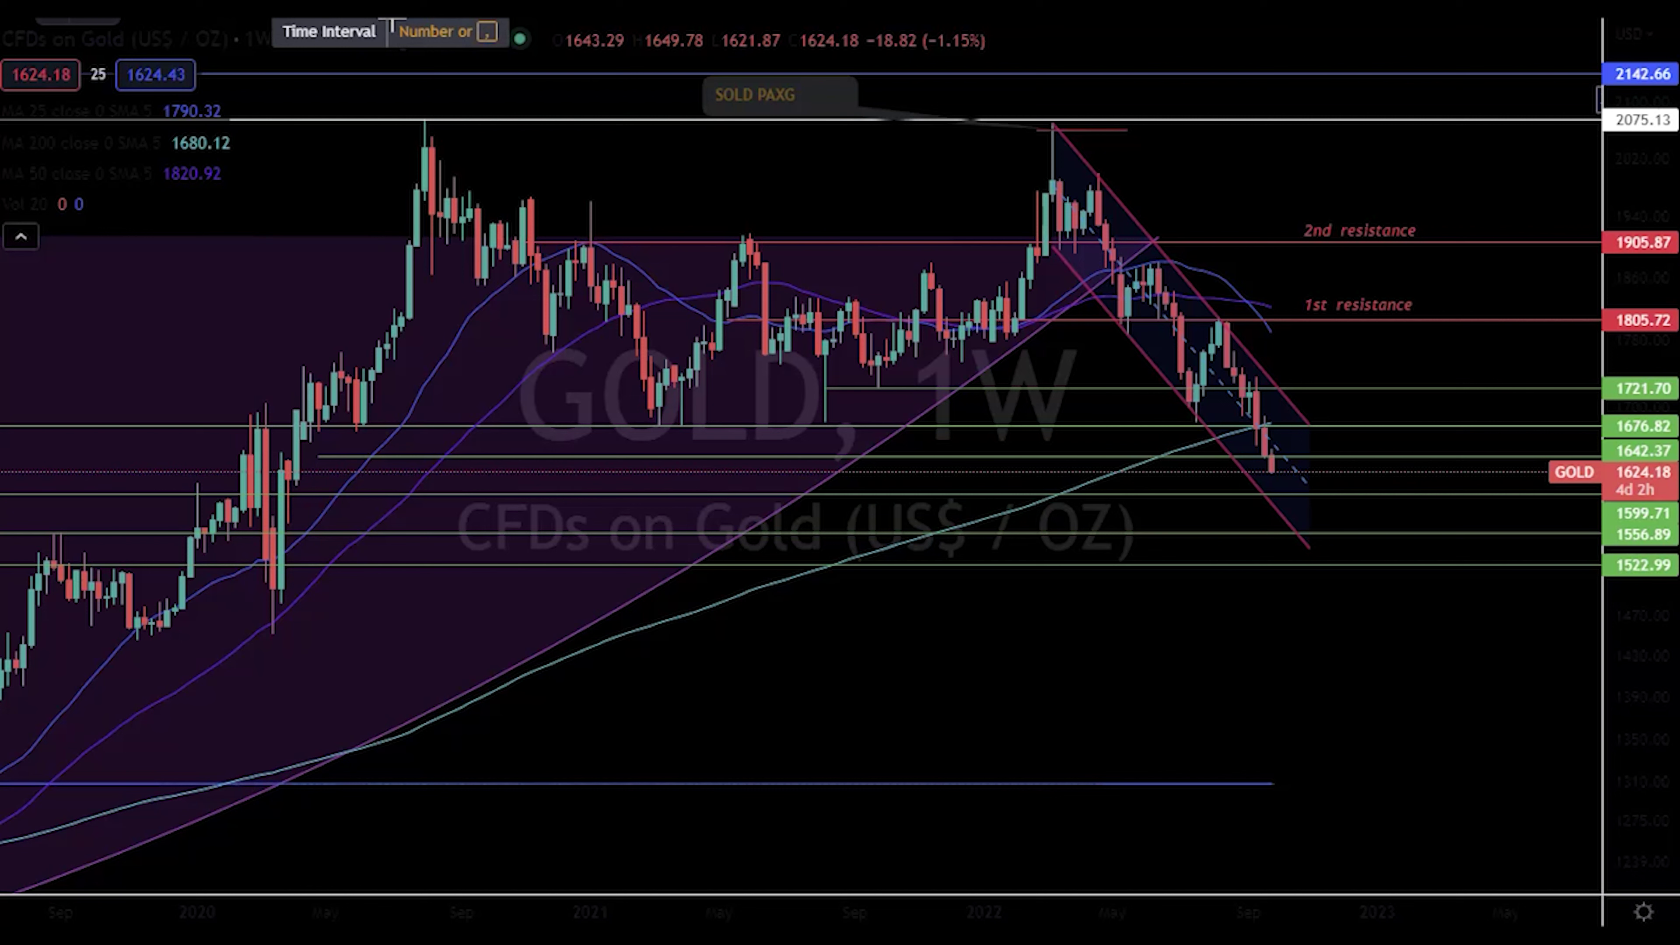
pyautogui.press('Escape')
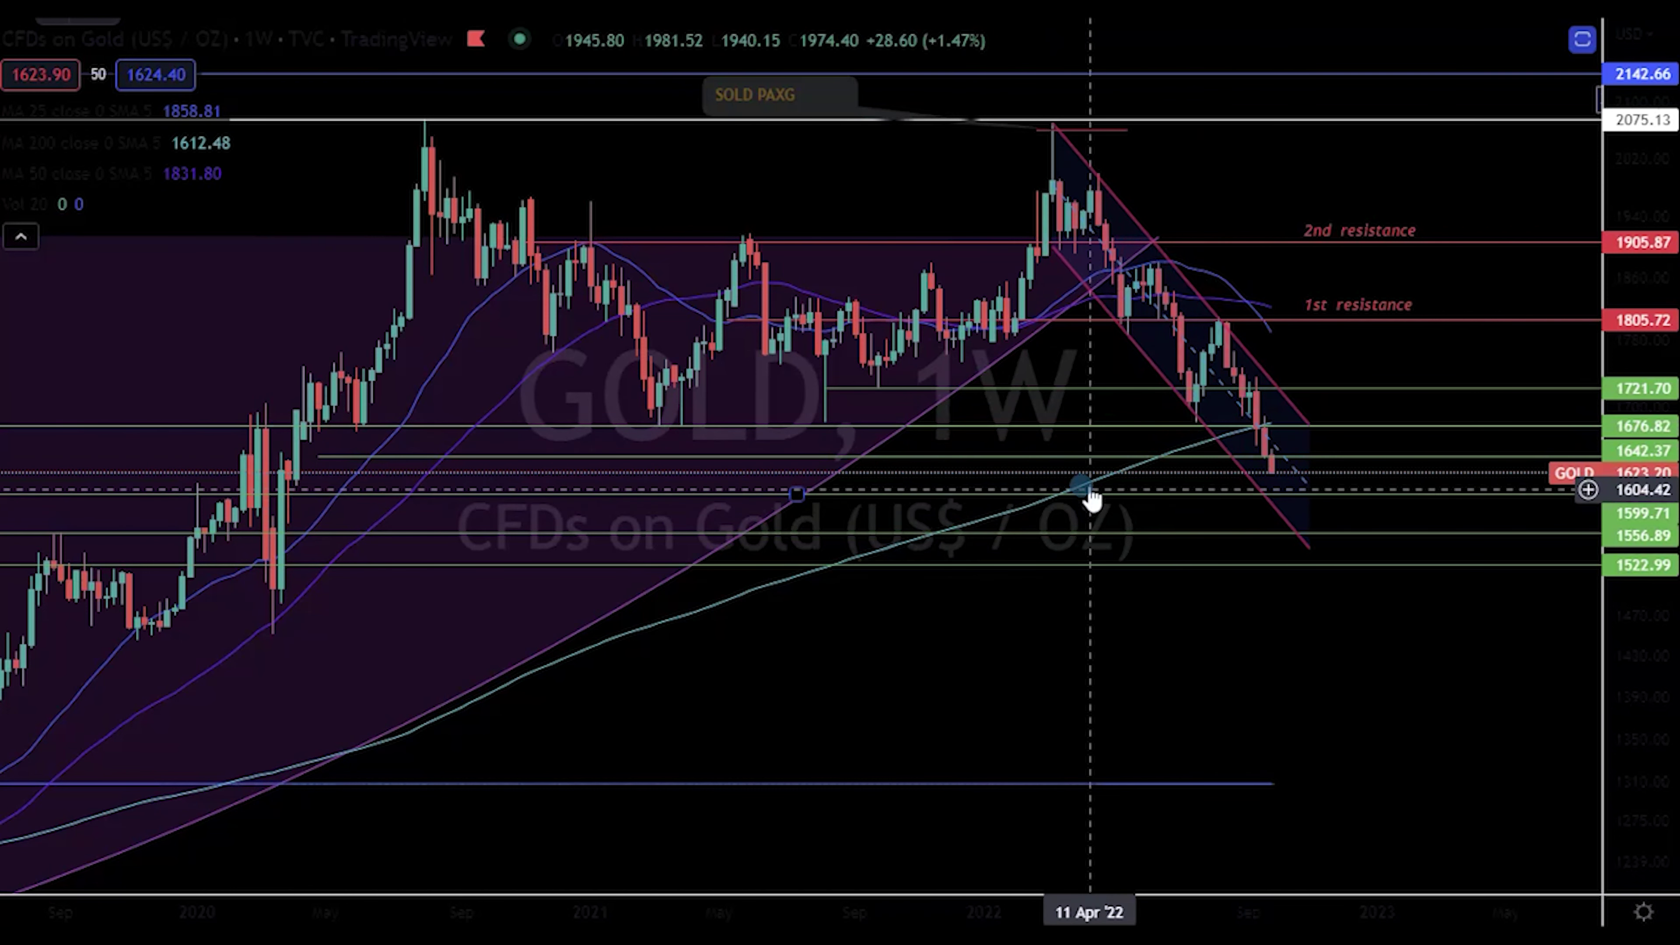
pyautogui.click(397, 8)
pyautogui.click(477, 777)
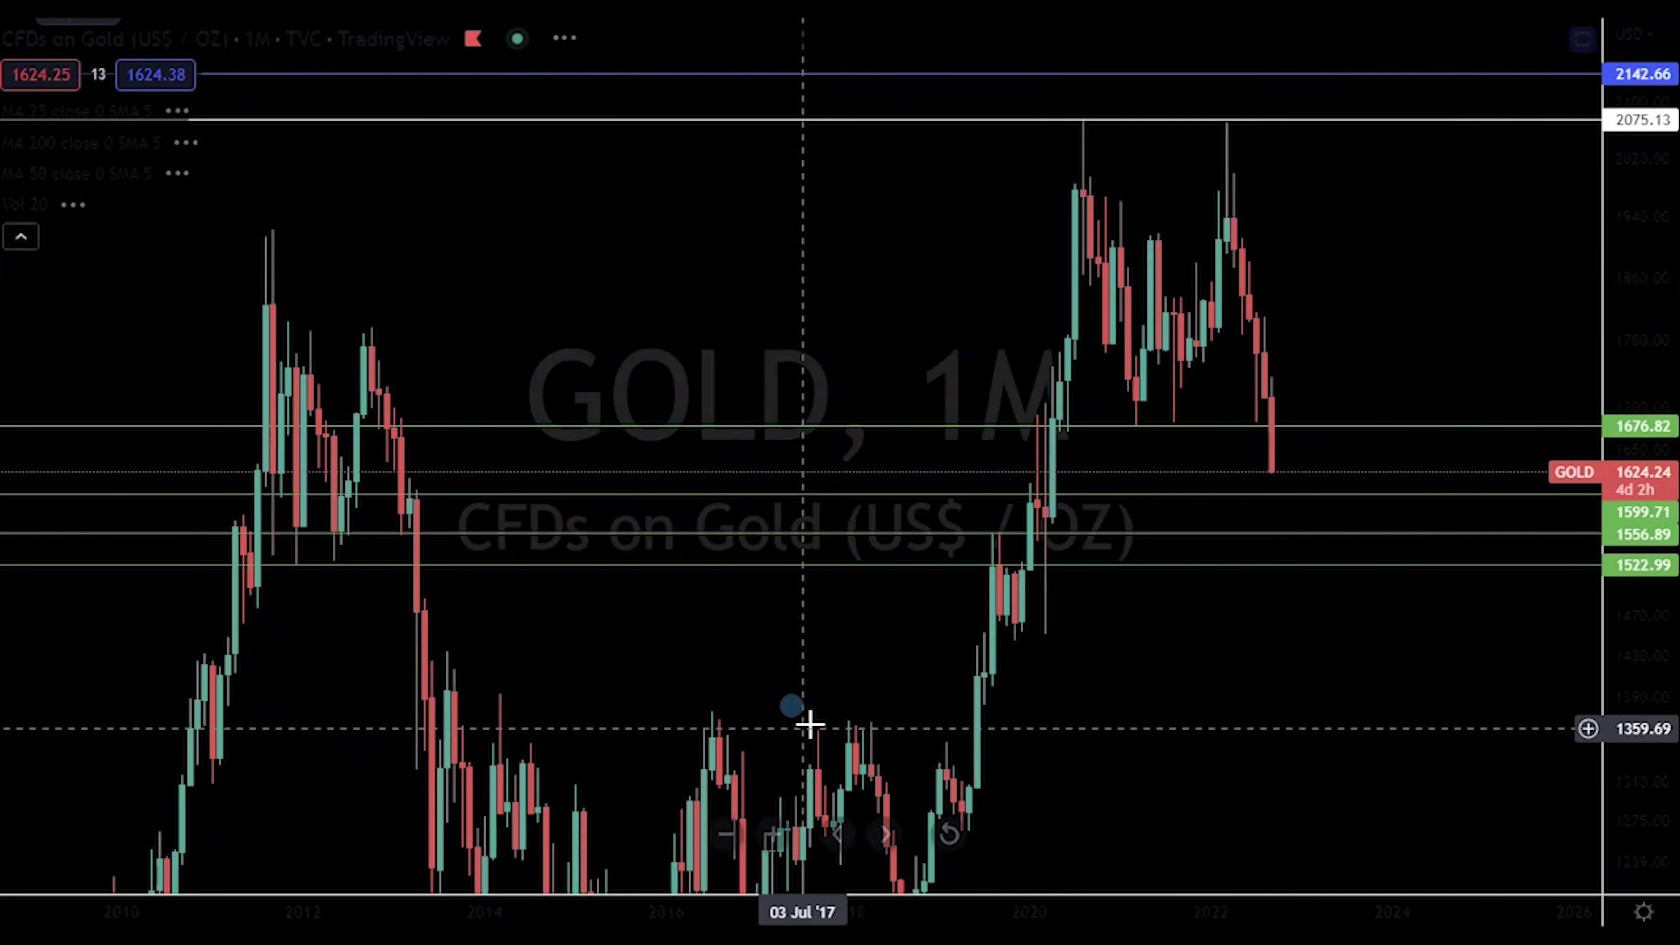
pyautogui.scroll(5, 808, 725)
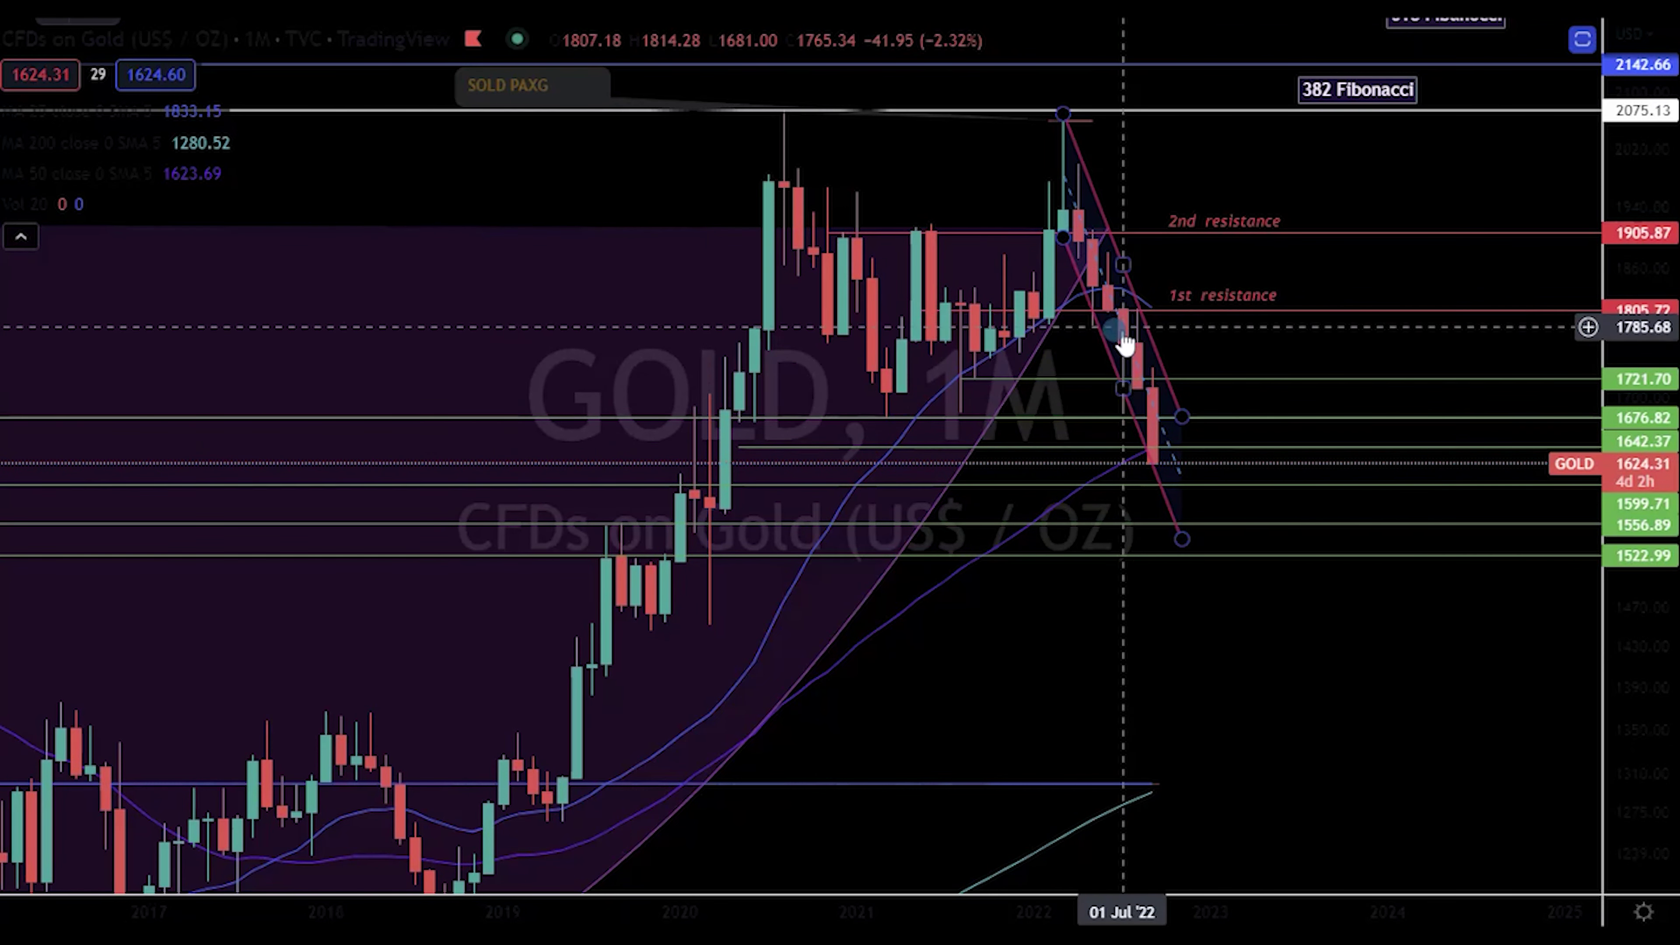
pyautogui.scroll(-3, 1425, 539)
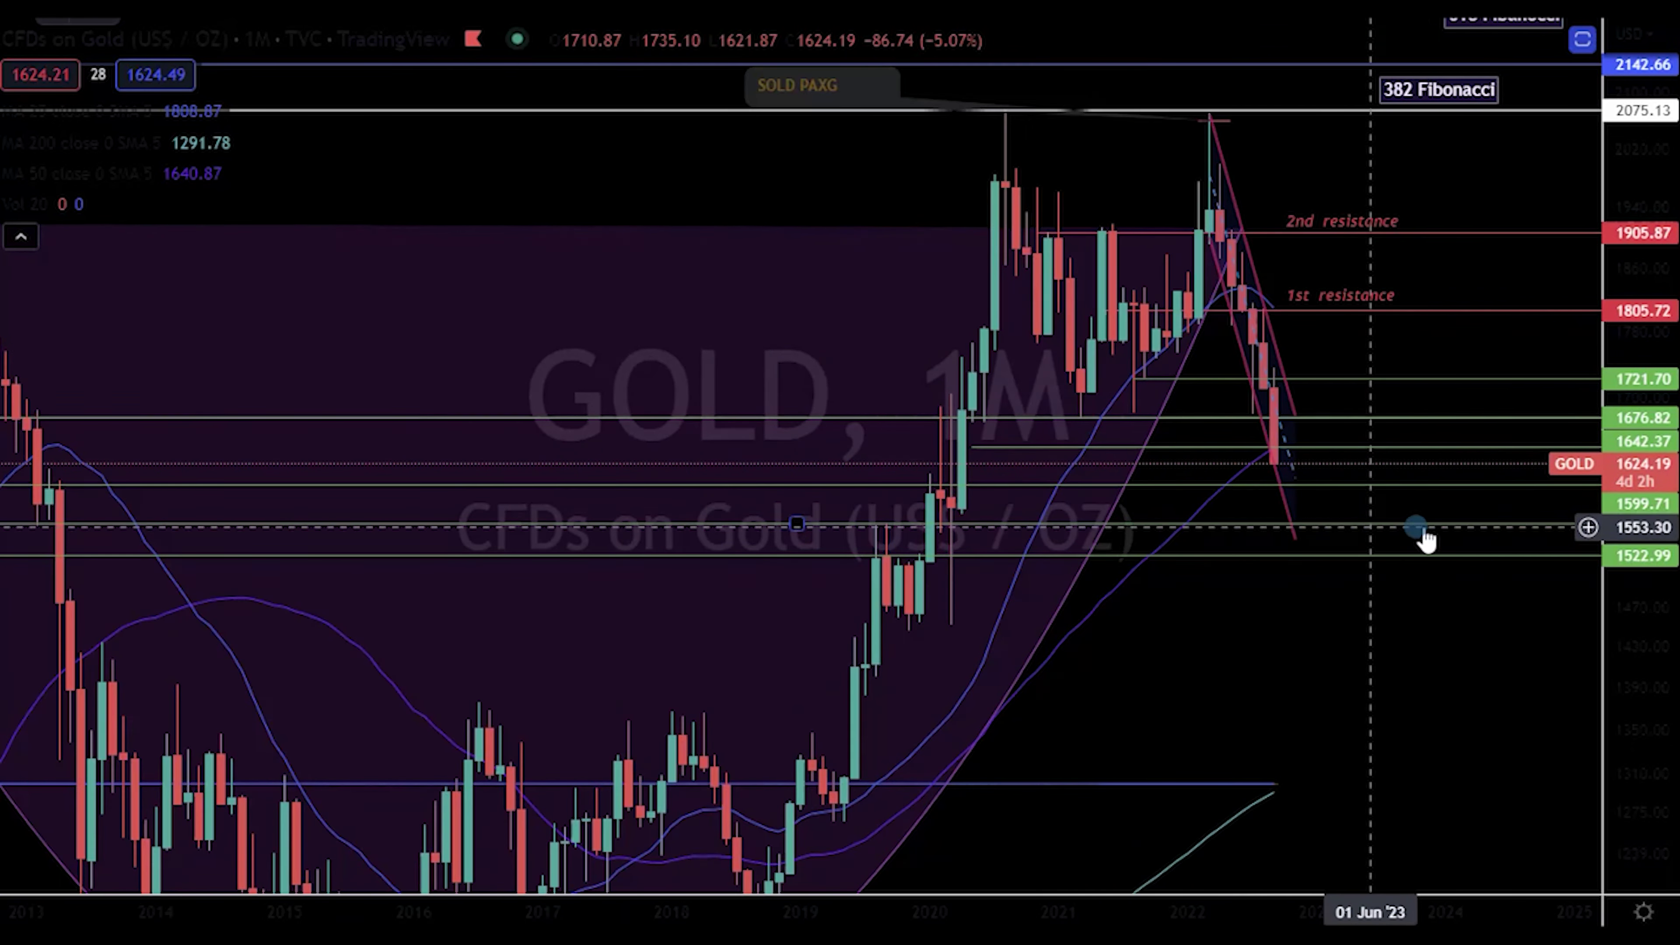
pyautogui.scroll(-2, 1634, 410)
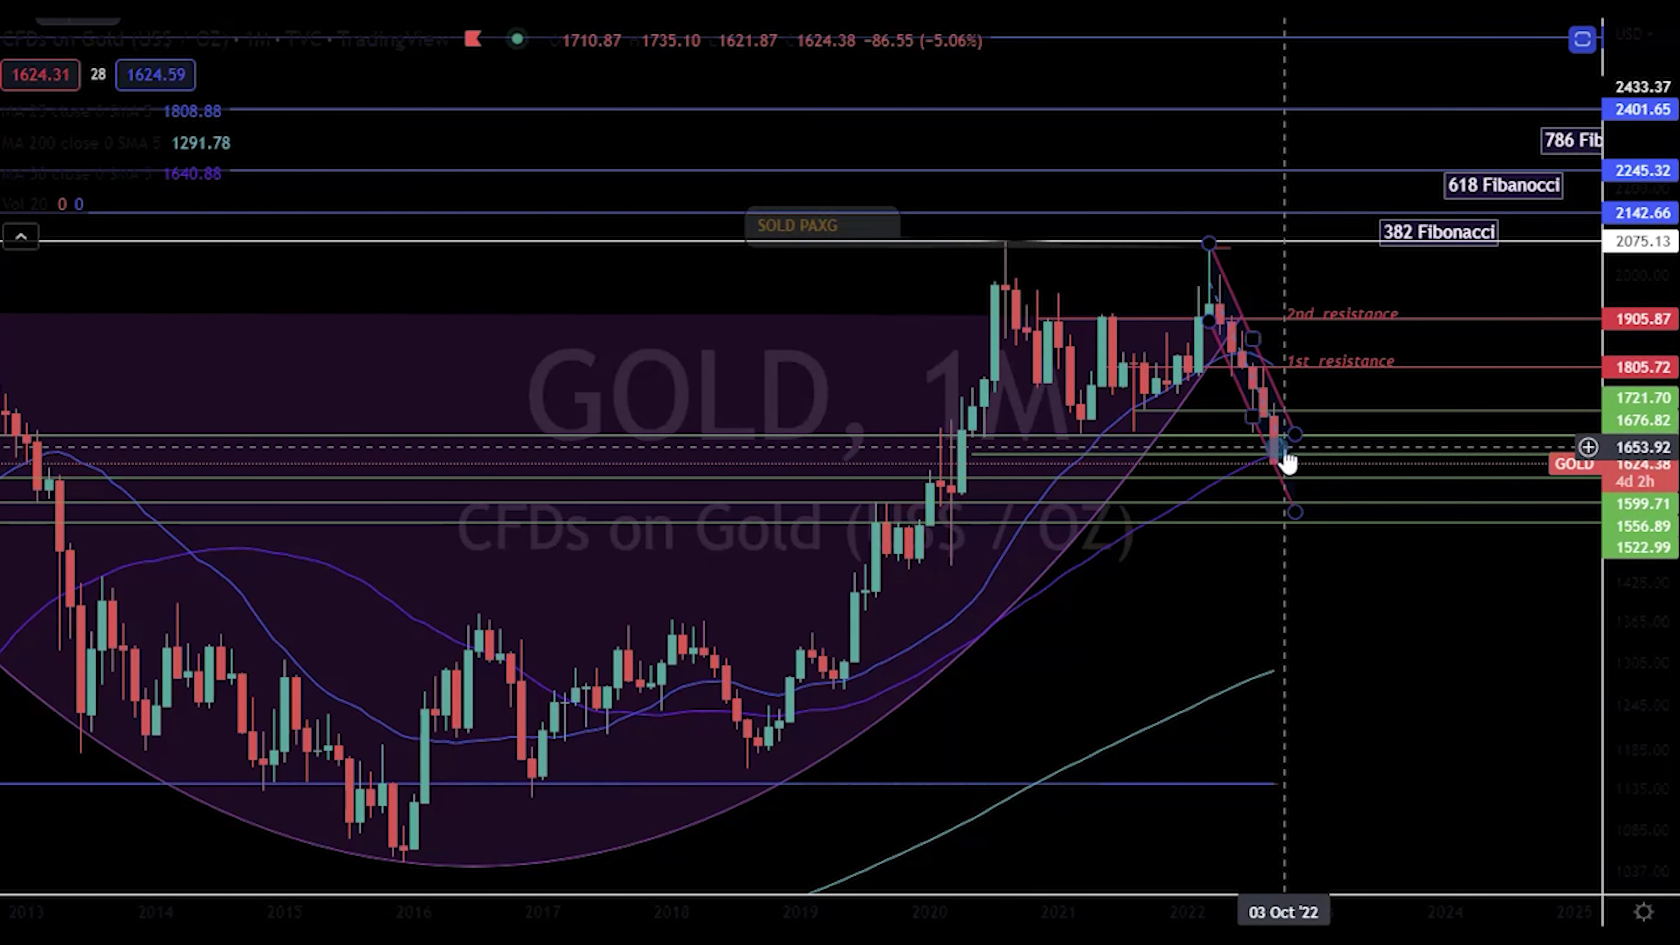
pyautogui.scroll(-3, 1282, 483)
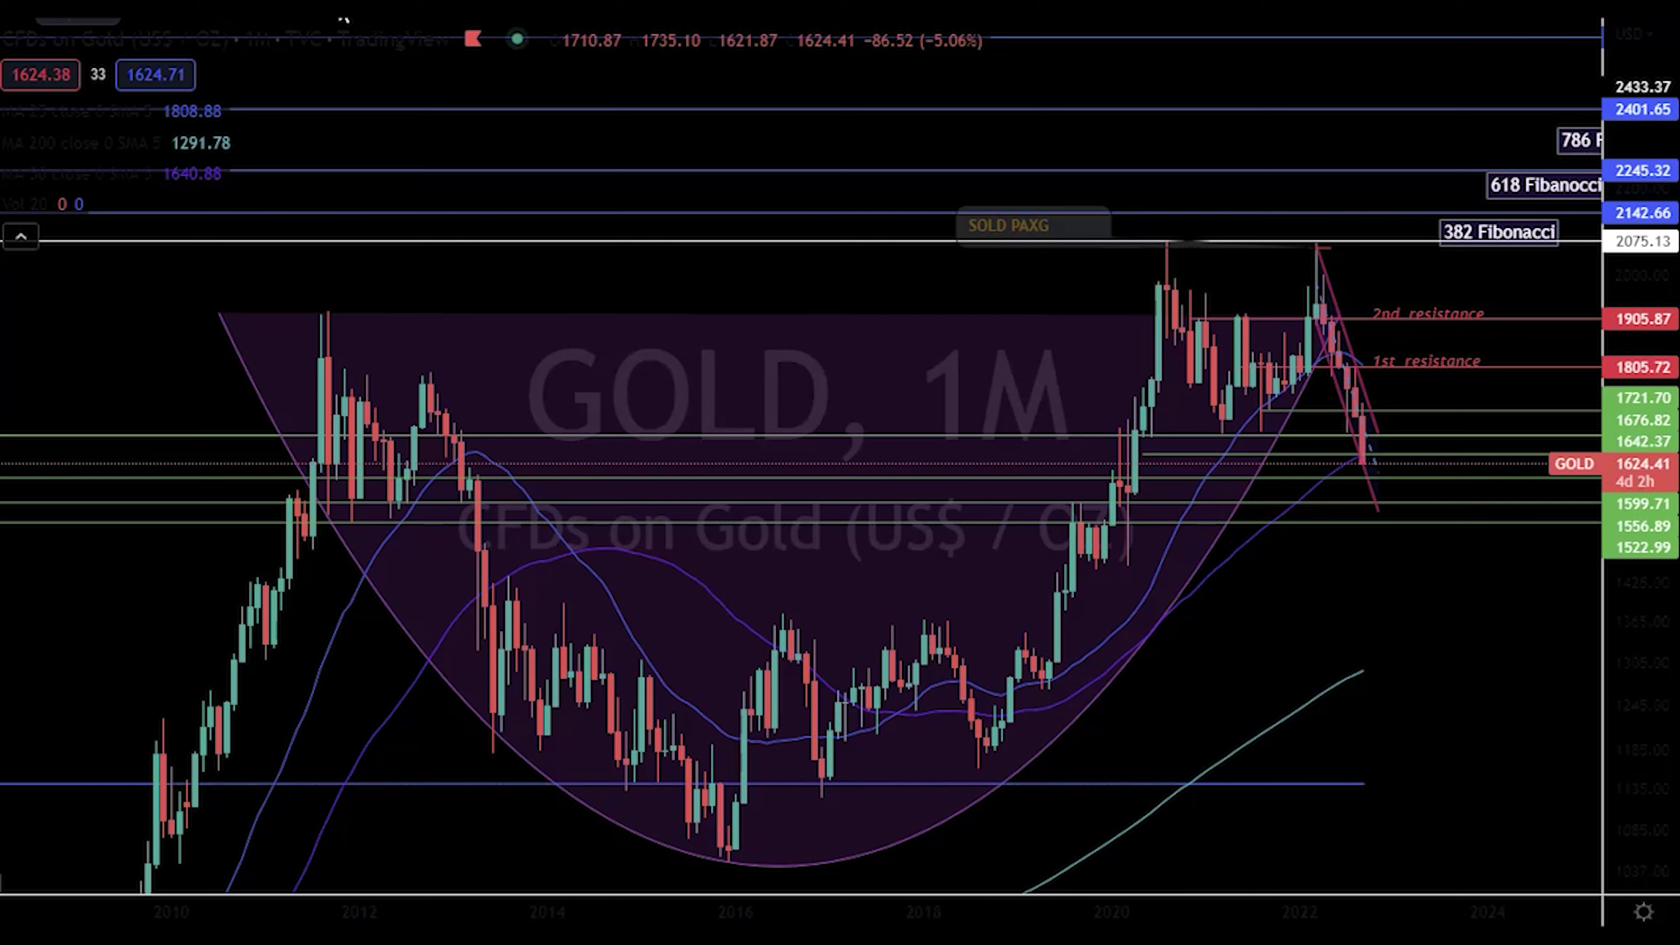
# Return the gold chart to the 1-day interval and check the descending channel's lower boundary near the 1599.71 support
pyautogui.press('1')
pyautogui.press('d')
pyautogui.press('Return')
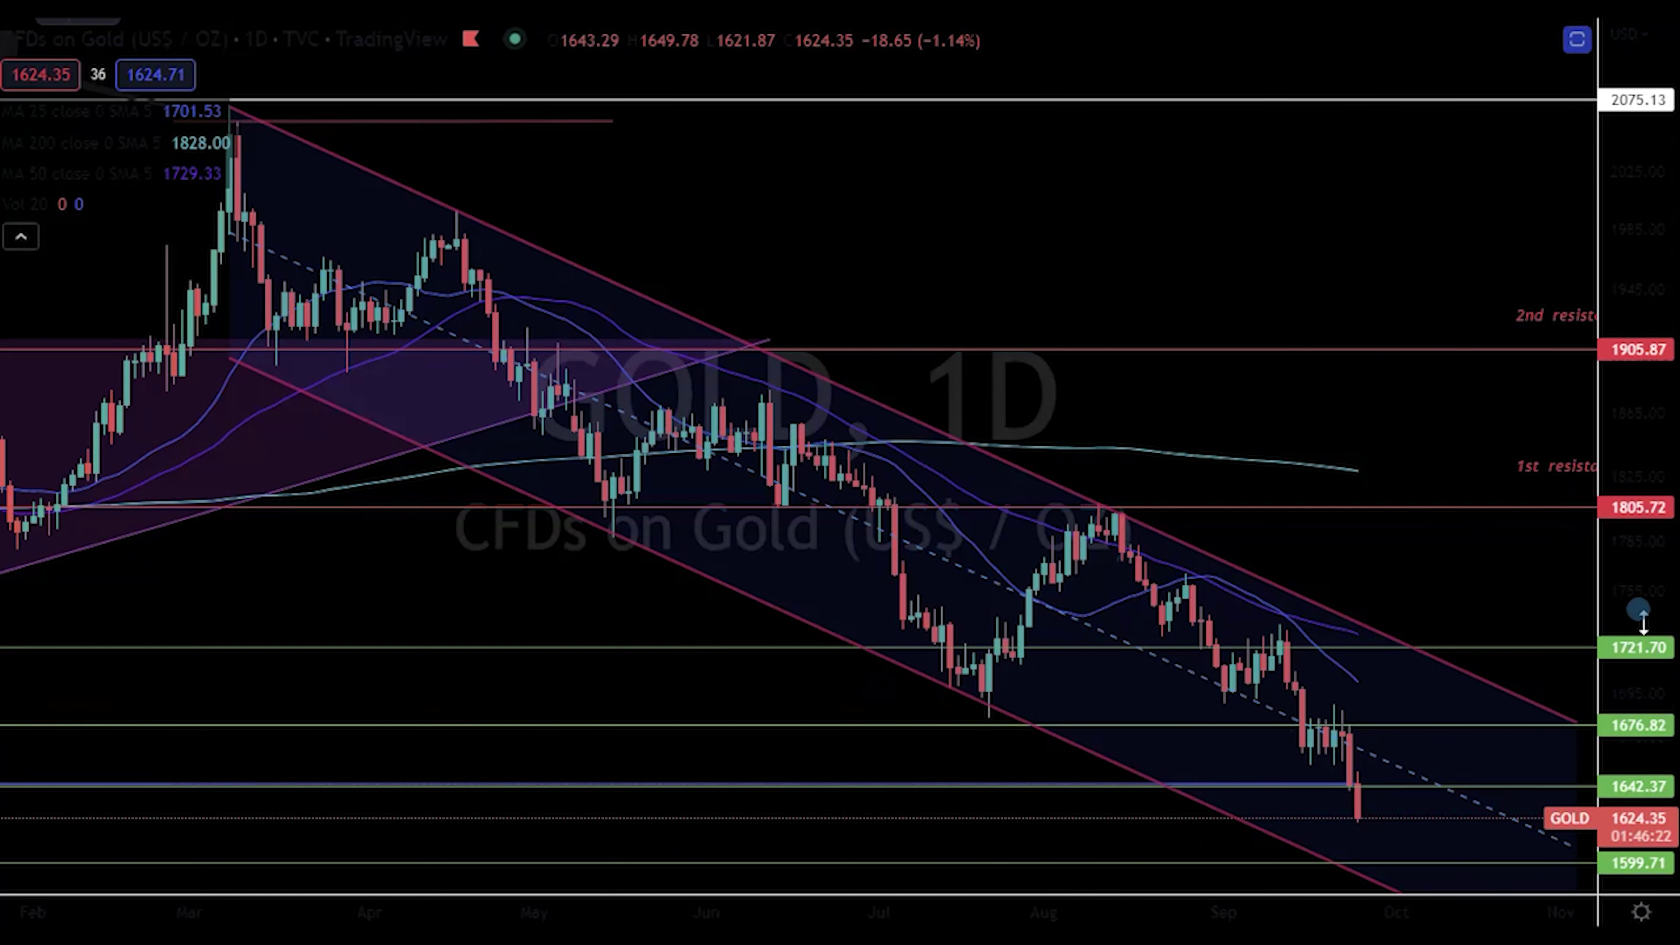
pyautogui.moveTo(1511, 563); pyautogui.dragTo(1321, 393)
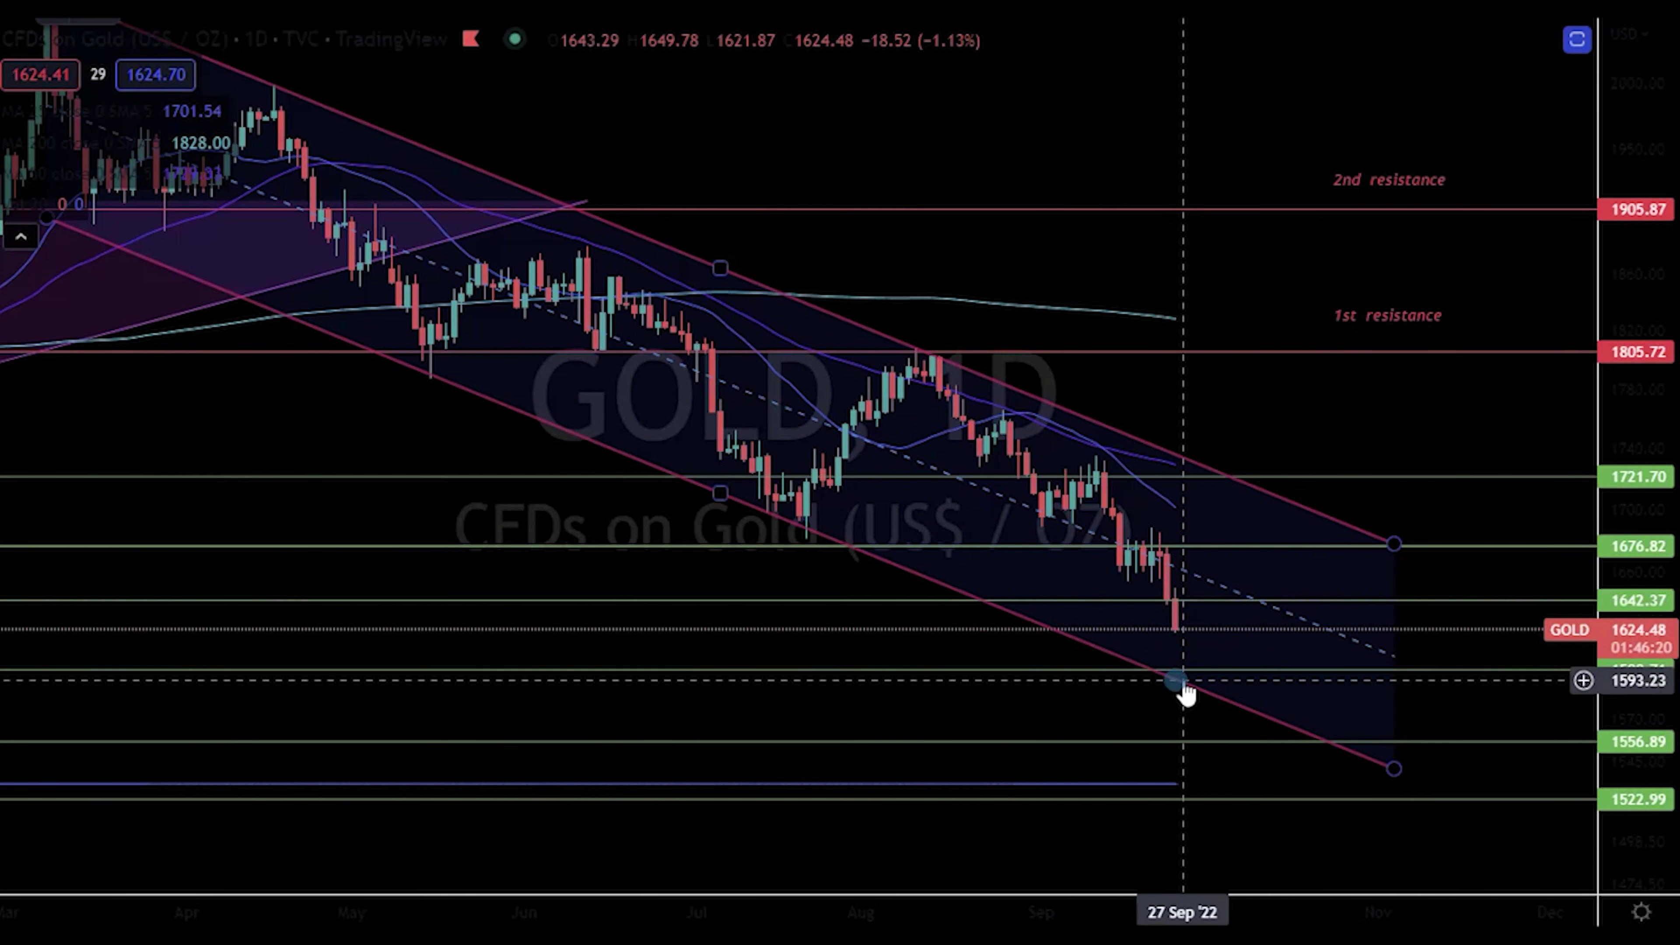
# Load the TVC SILVER daily chart and examine the early-September low against the channel's lower boundary and the 17.403 support
pyautogui.click(66, 40)
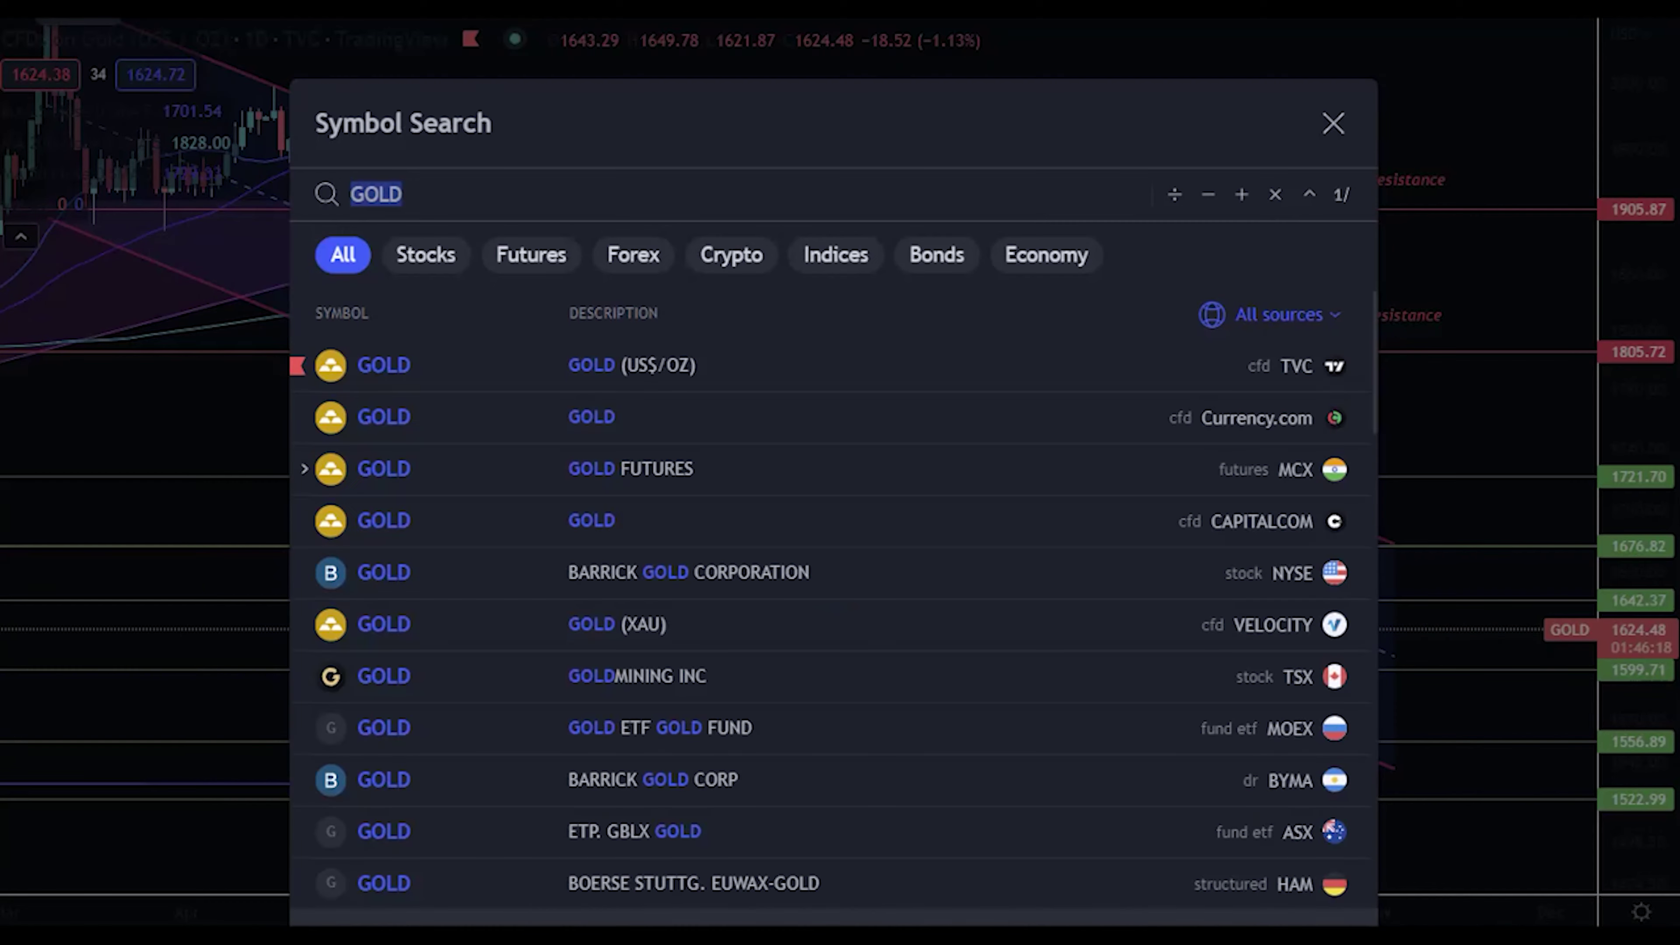
pyautogui.write('SILVER')
pyautogui.press('Return')
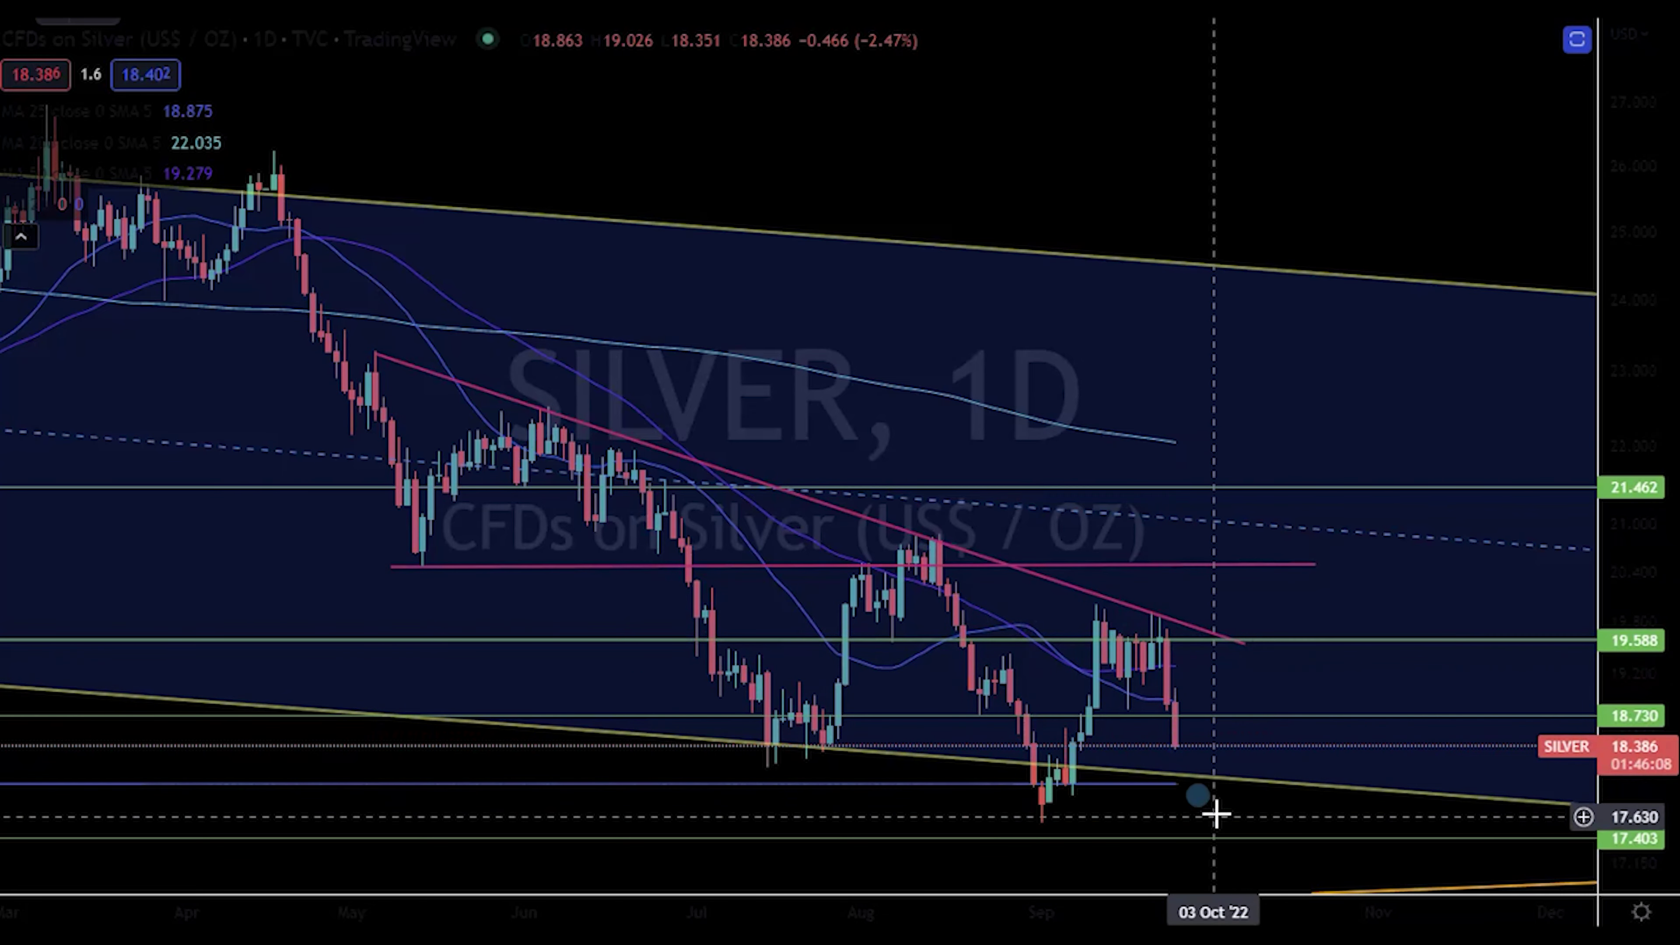
pyautogui.moveTo(1216, 811); pyautogui.dragTo(1125, 687)
pyautogui.scroll(-2, 1131, 691)
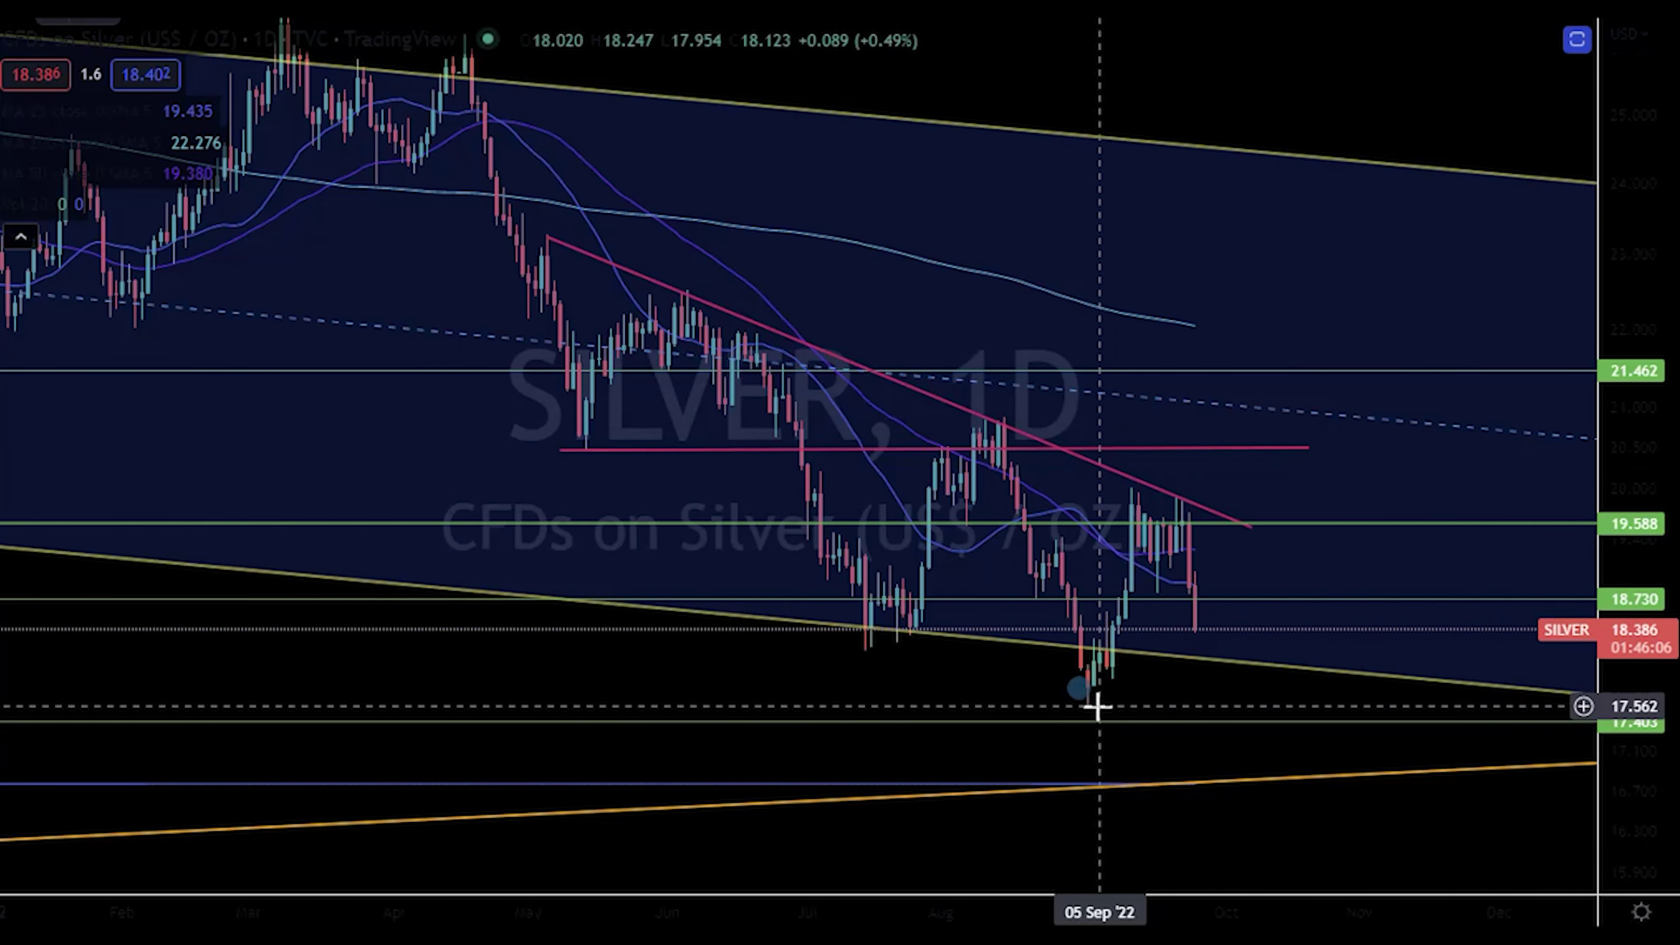
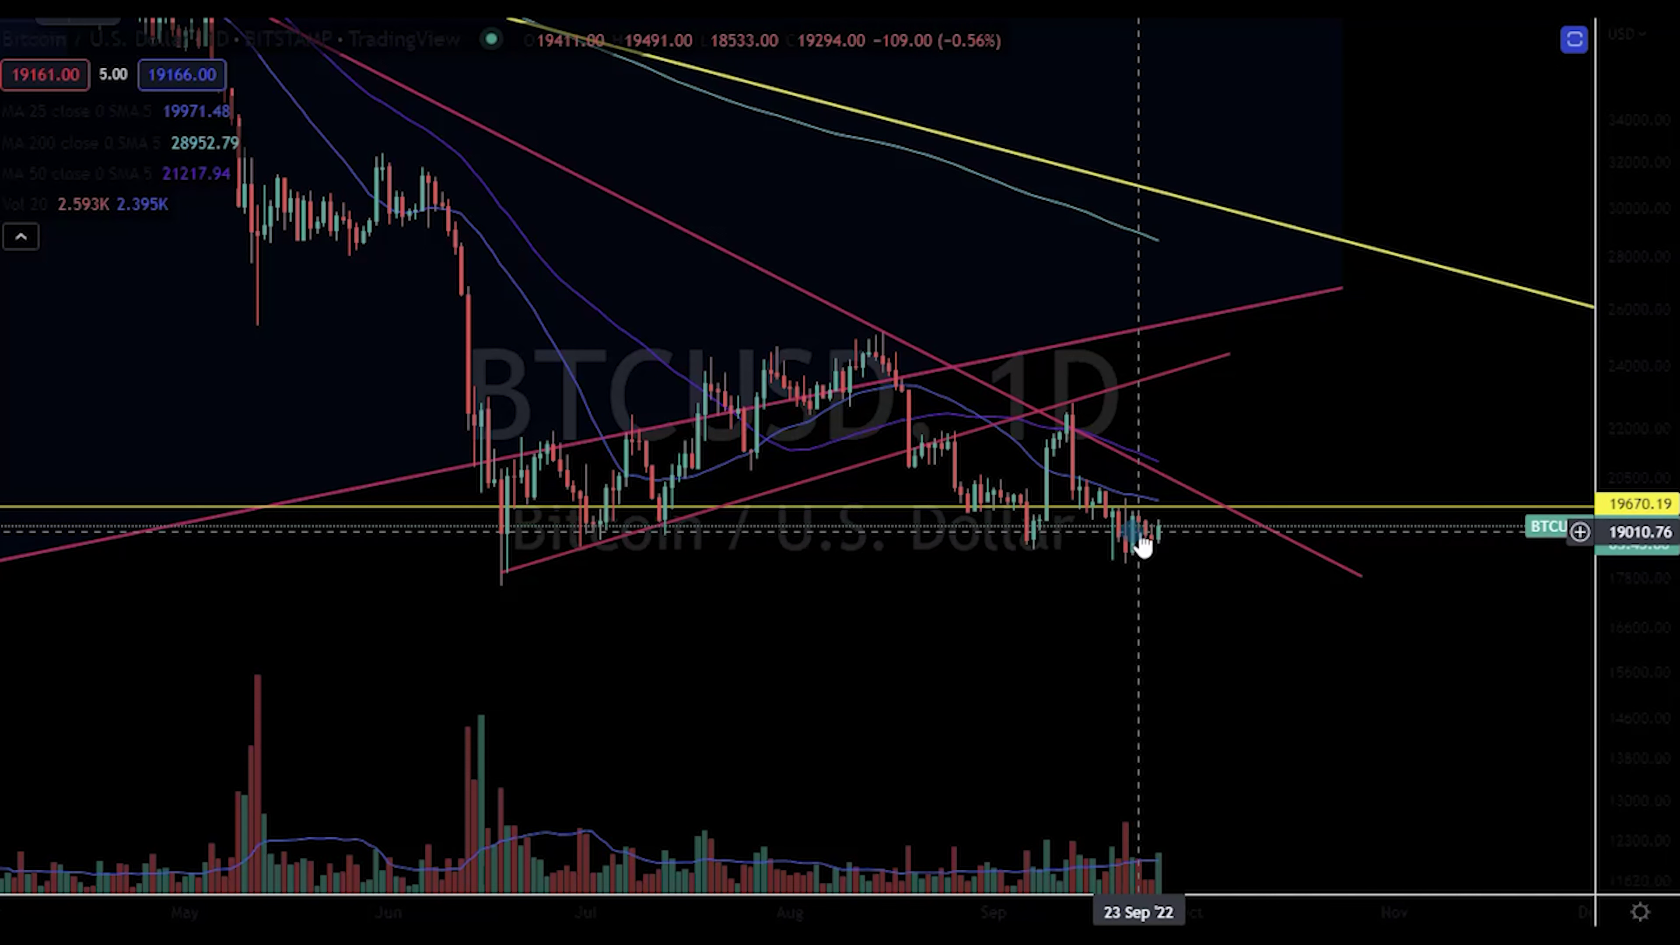
# Compare Bitcoin's late-September daily candles near the 19670.19 line with QQQ's drop toward its orange June-low line
pyautogui.moveTo(1183, 565); pyautogui.dragTo(1199, 581)
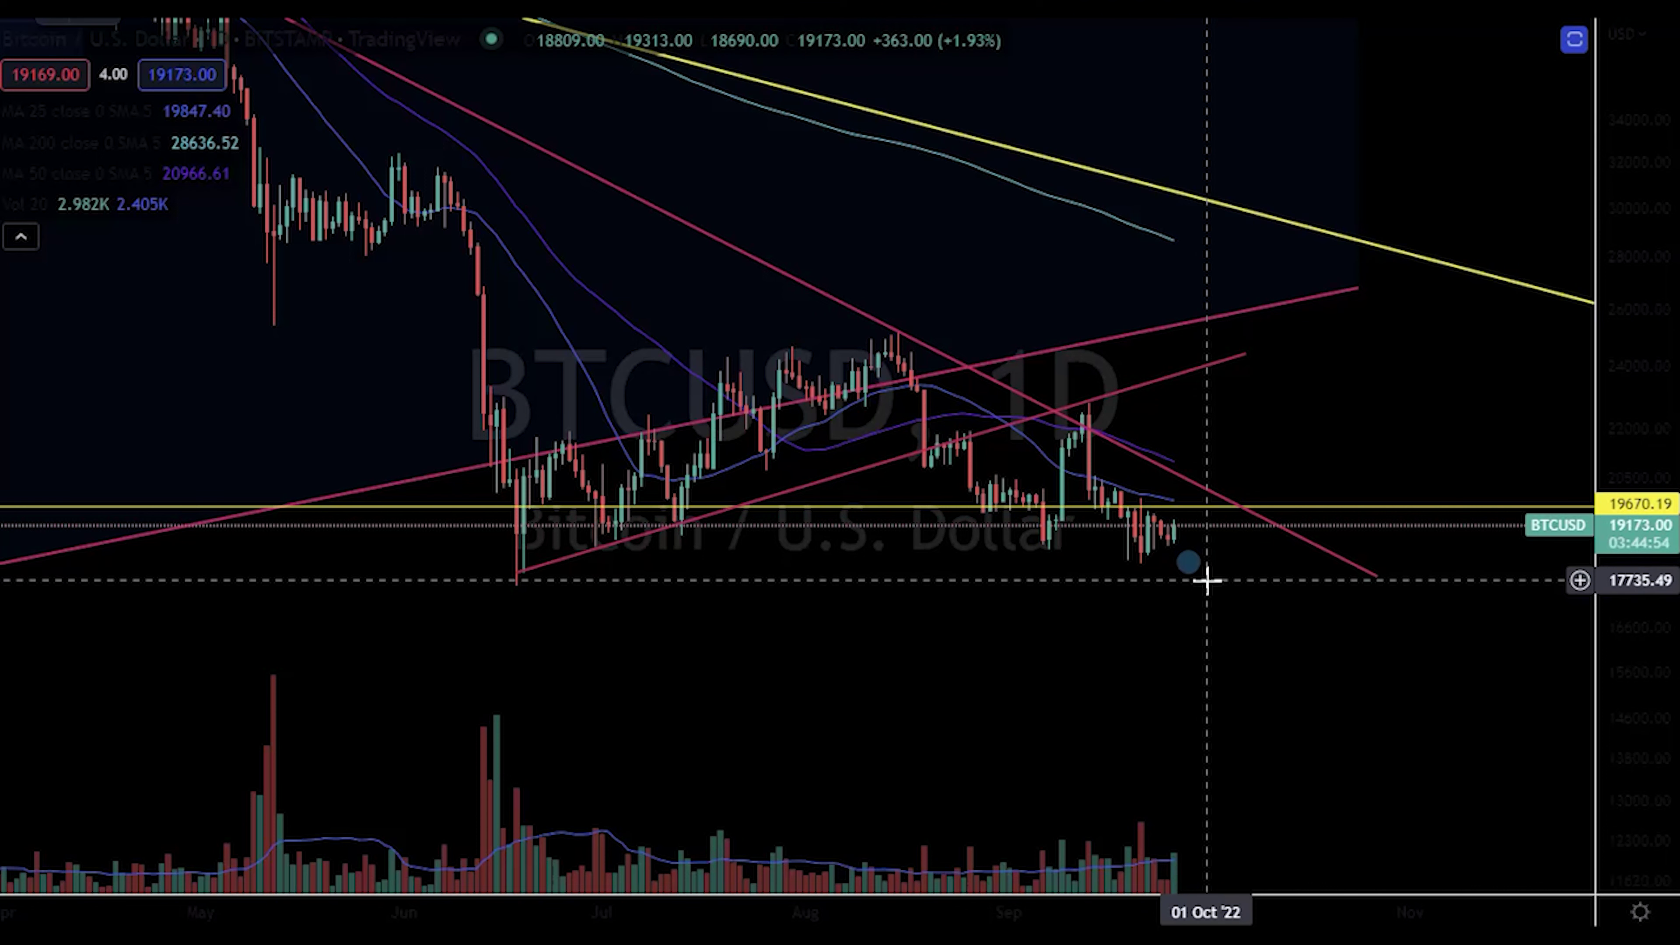
pyautogui.scroll(1, 1207, 580)
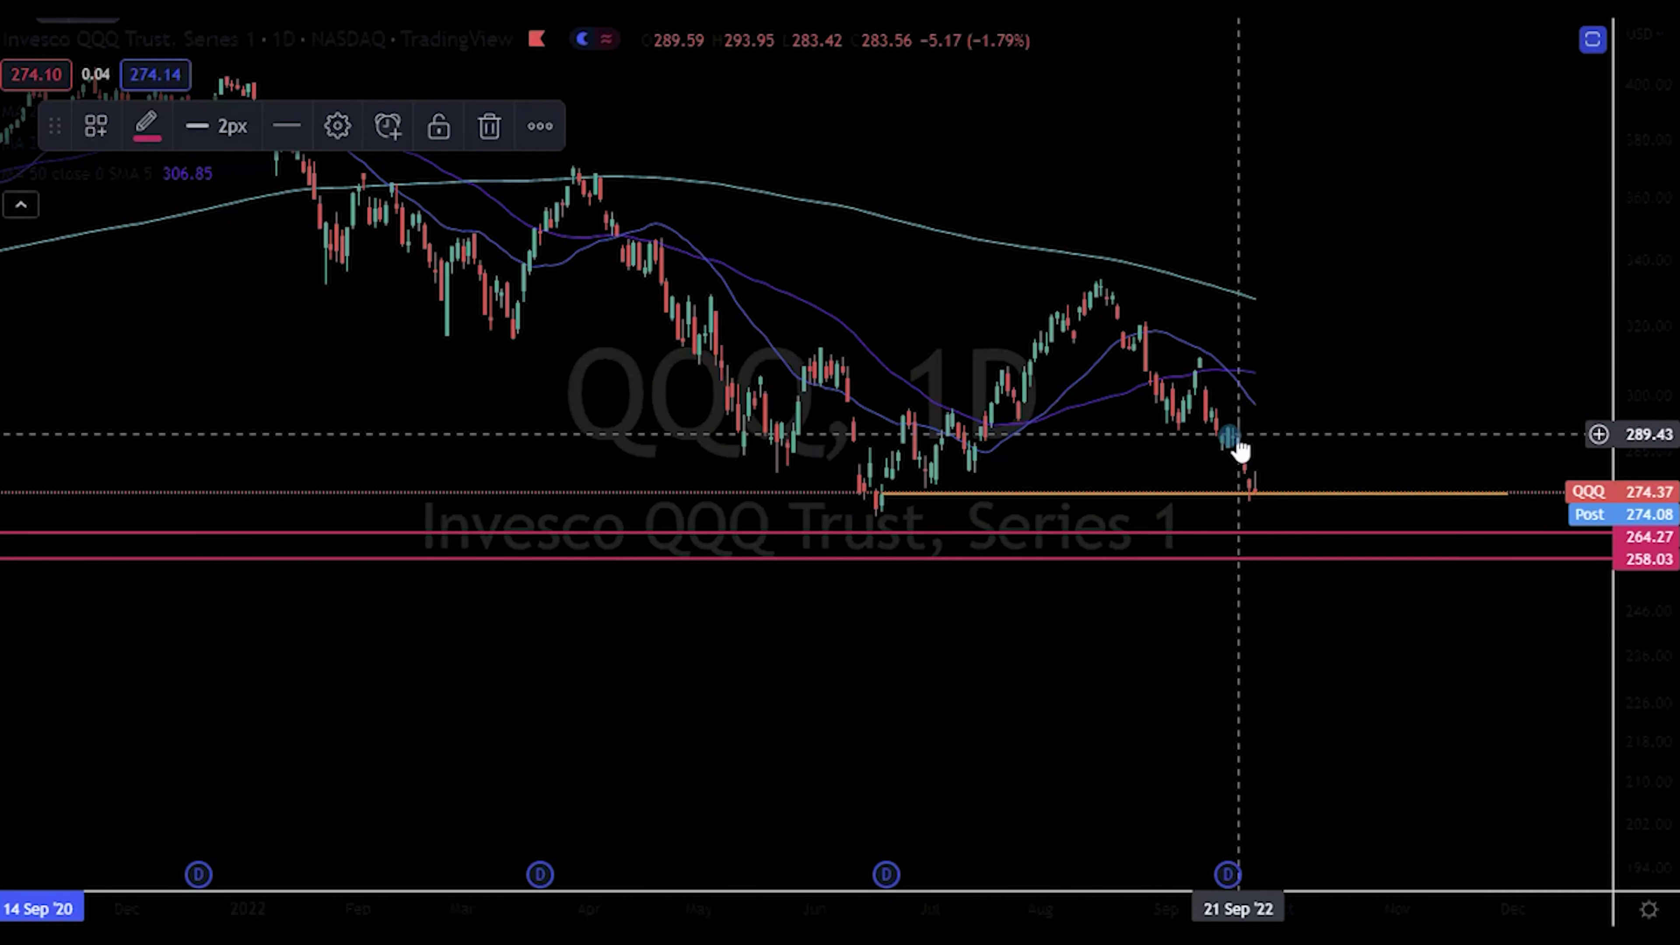
pyautogui.scroll(2, 1222, 459)
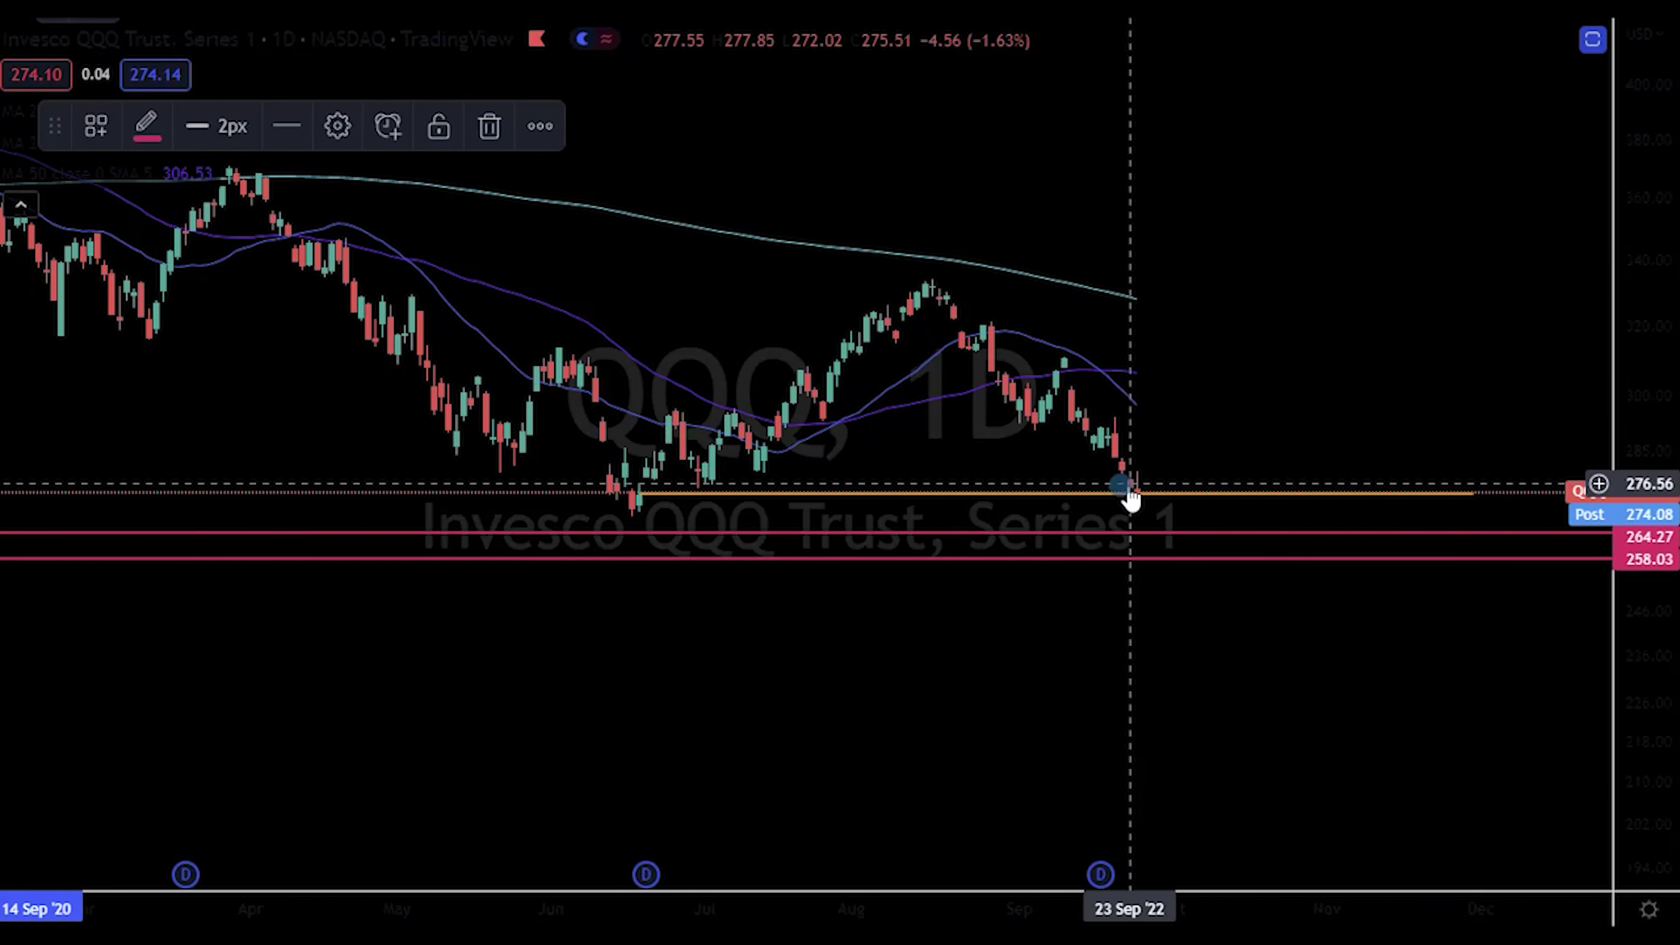
pyautogui.click(442, 118)
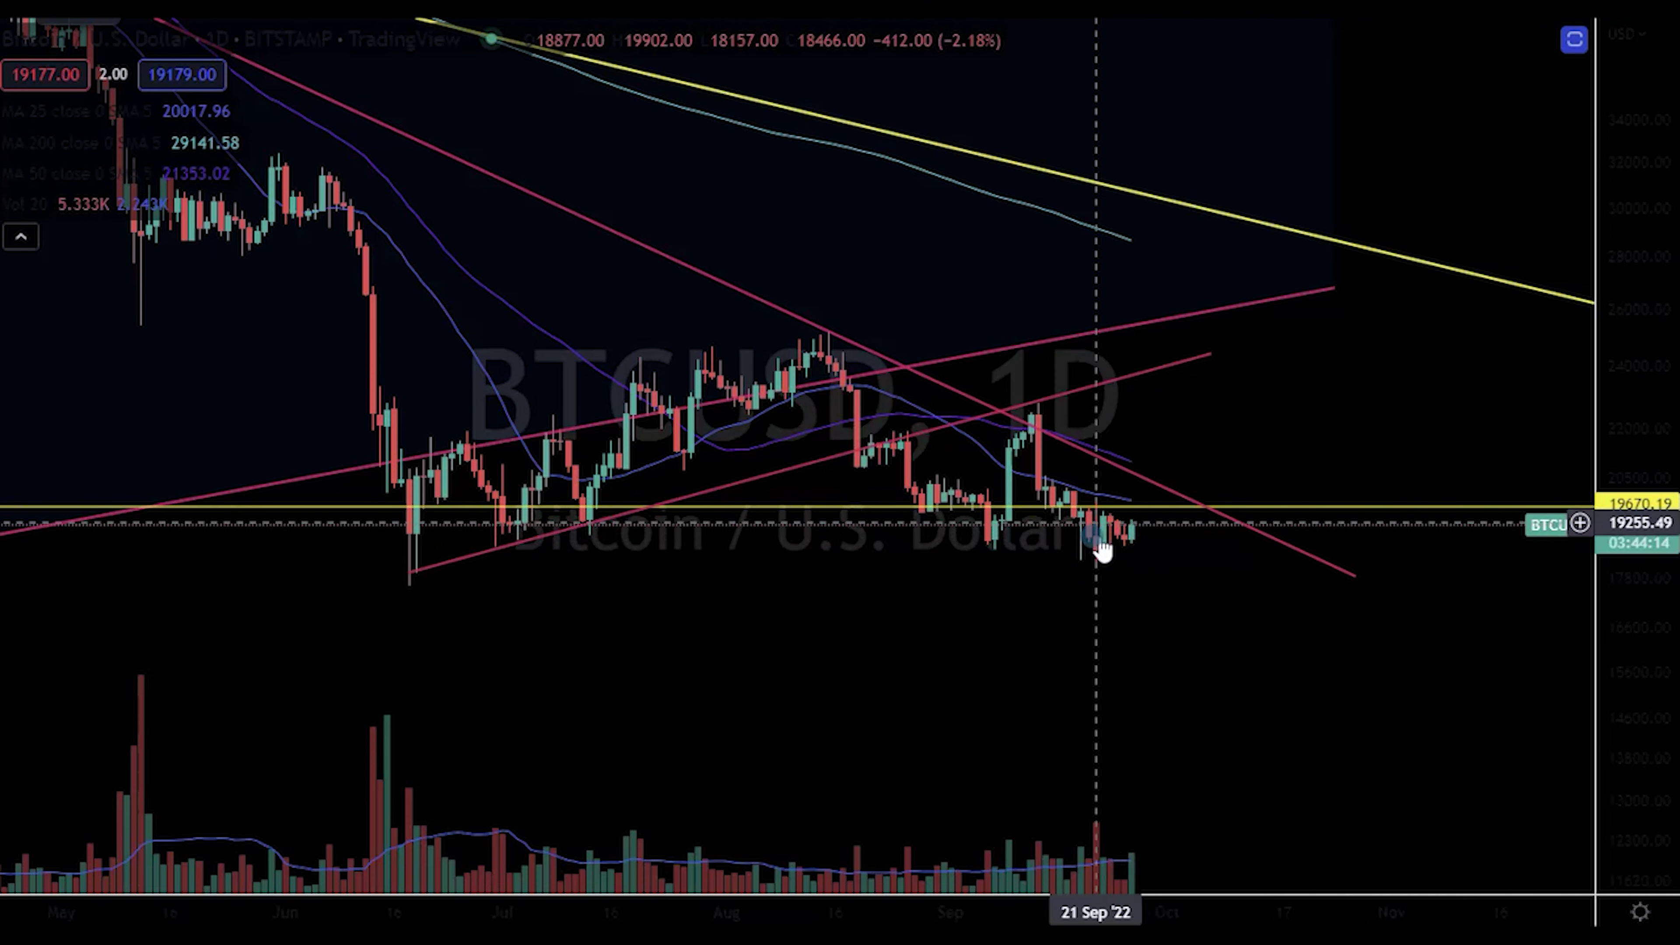
# Examine Bitcoin's daily price action since June against the 19670.19 line, the descending trend line and the rising trend lines
pyautogui.scroll(2, 1095, 576)
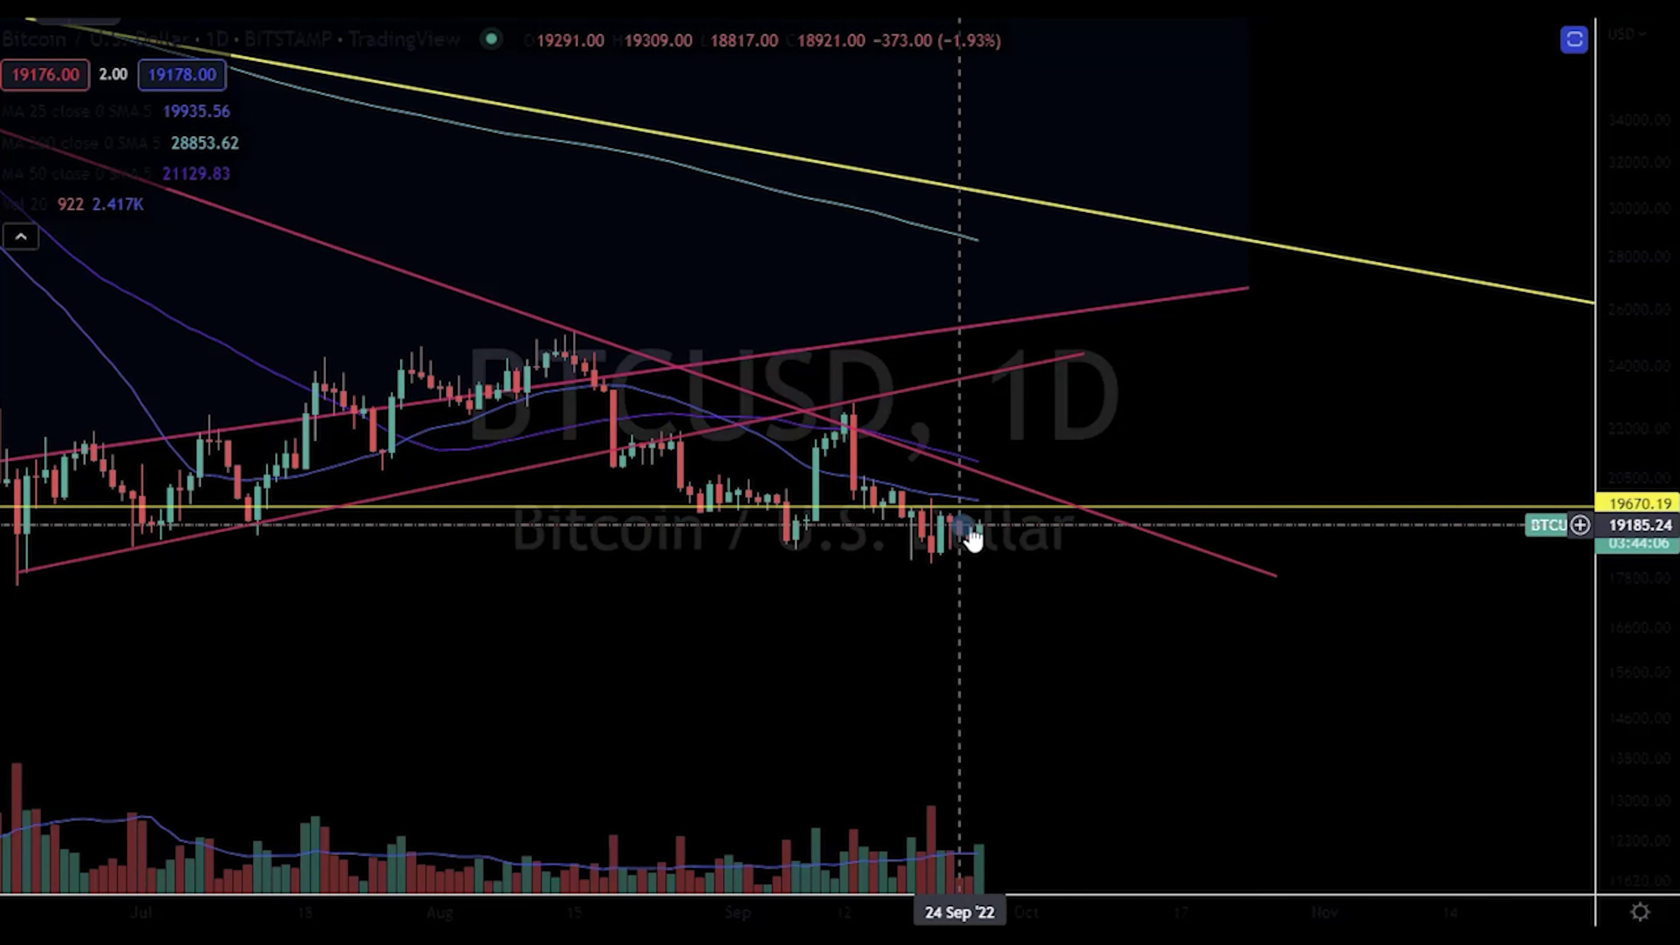
pyautogui.scroll(-5, 972, 533)
pyautogui.scroll(2, 1579, 417)
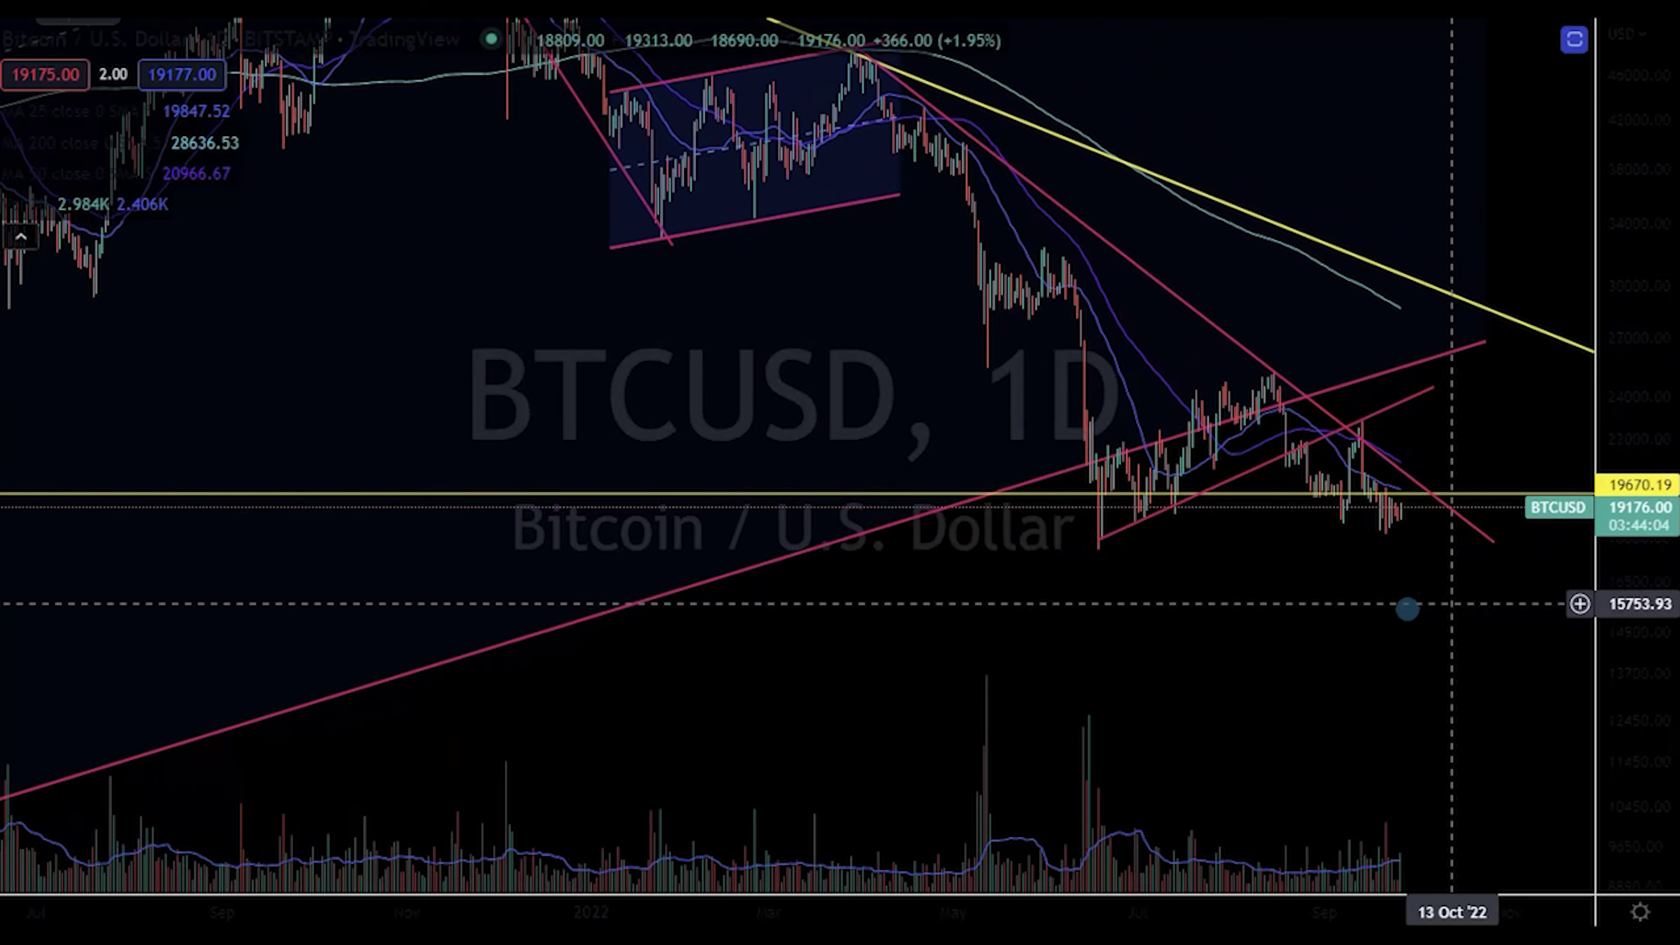
pyautogui.scroll(2, 1339, 571)
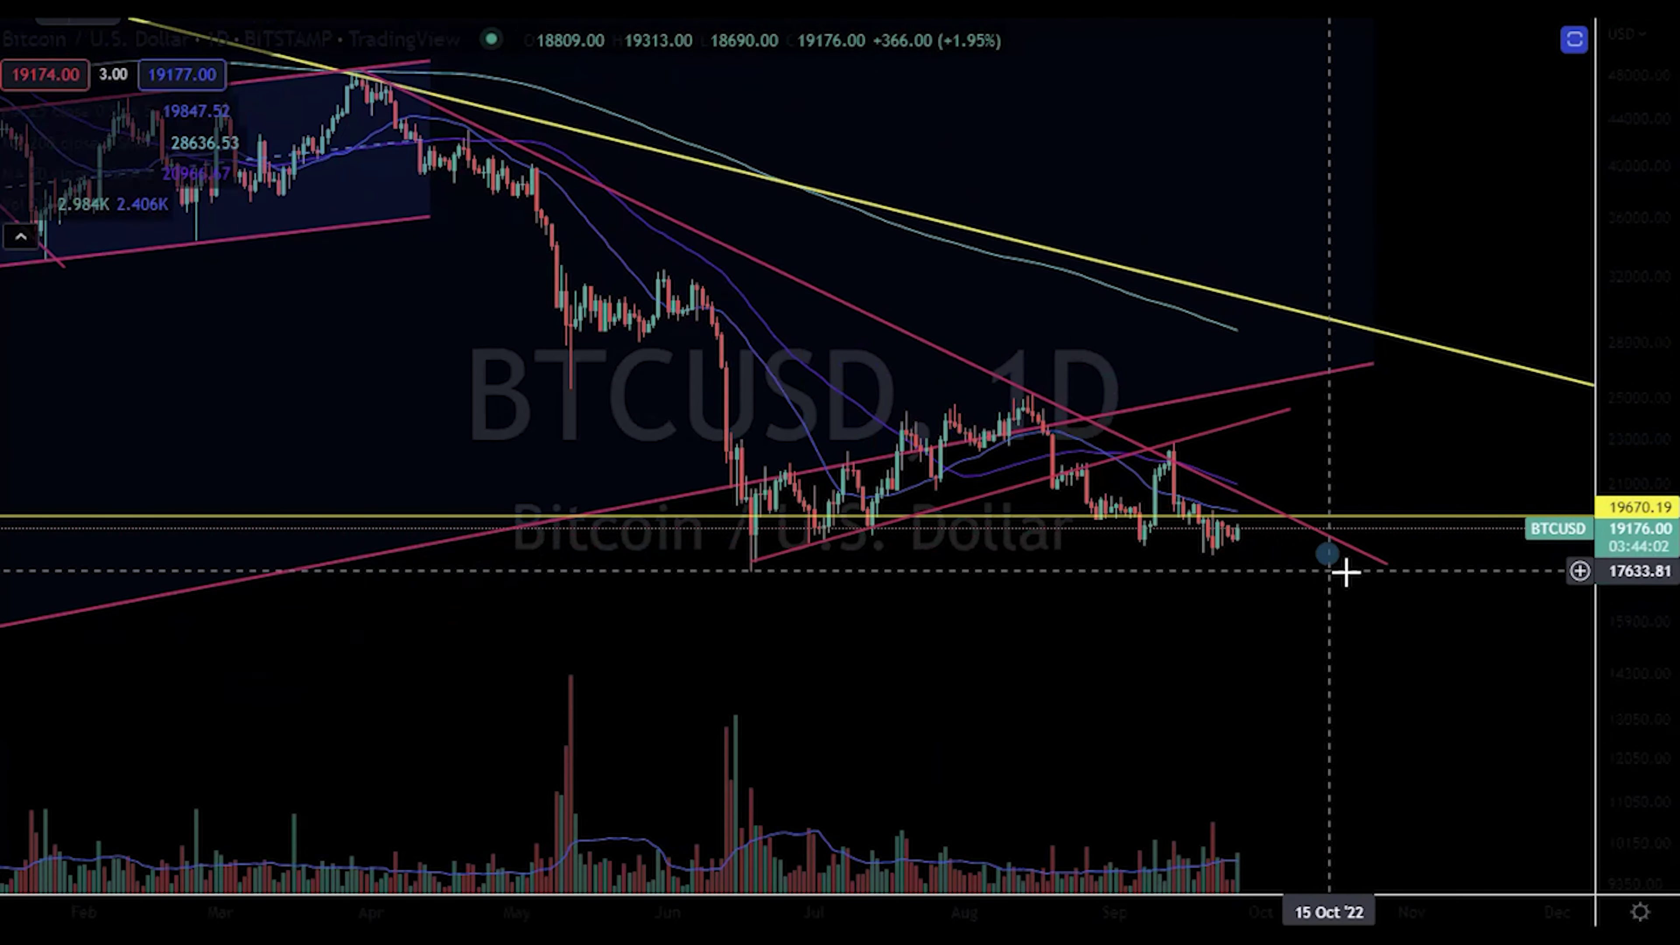
pyautogui.scroll(3, 1429, 626)
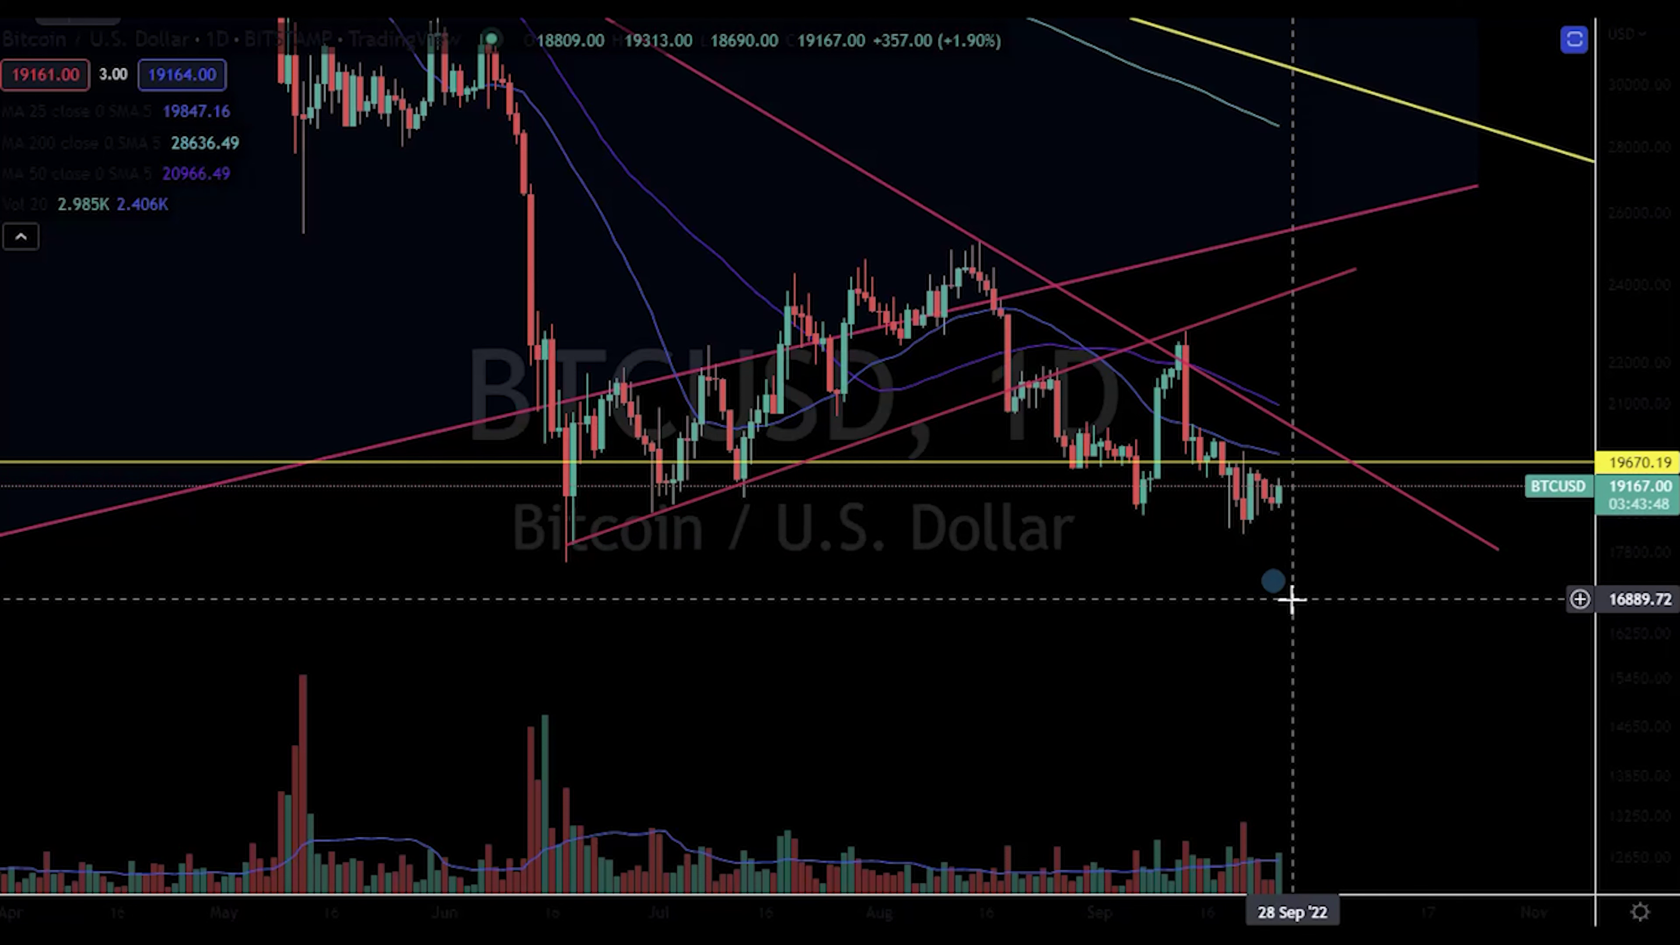
pyautogui.scroll(3, 1240, 569)
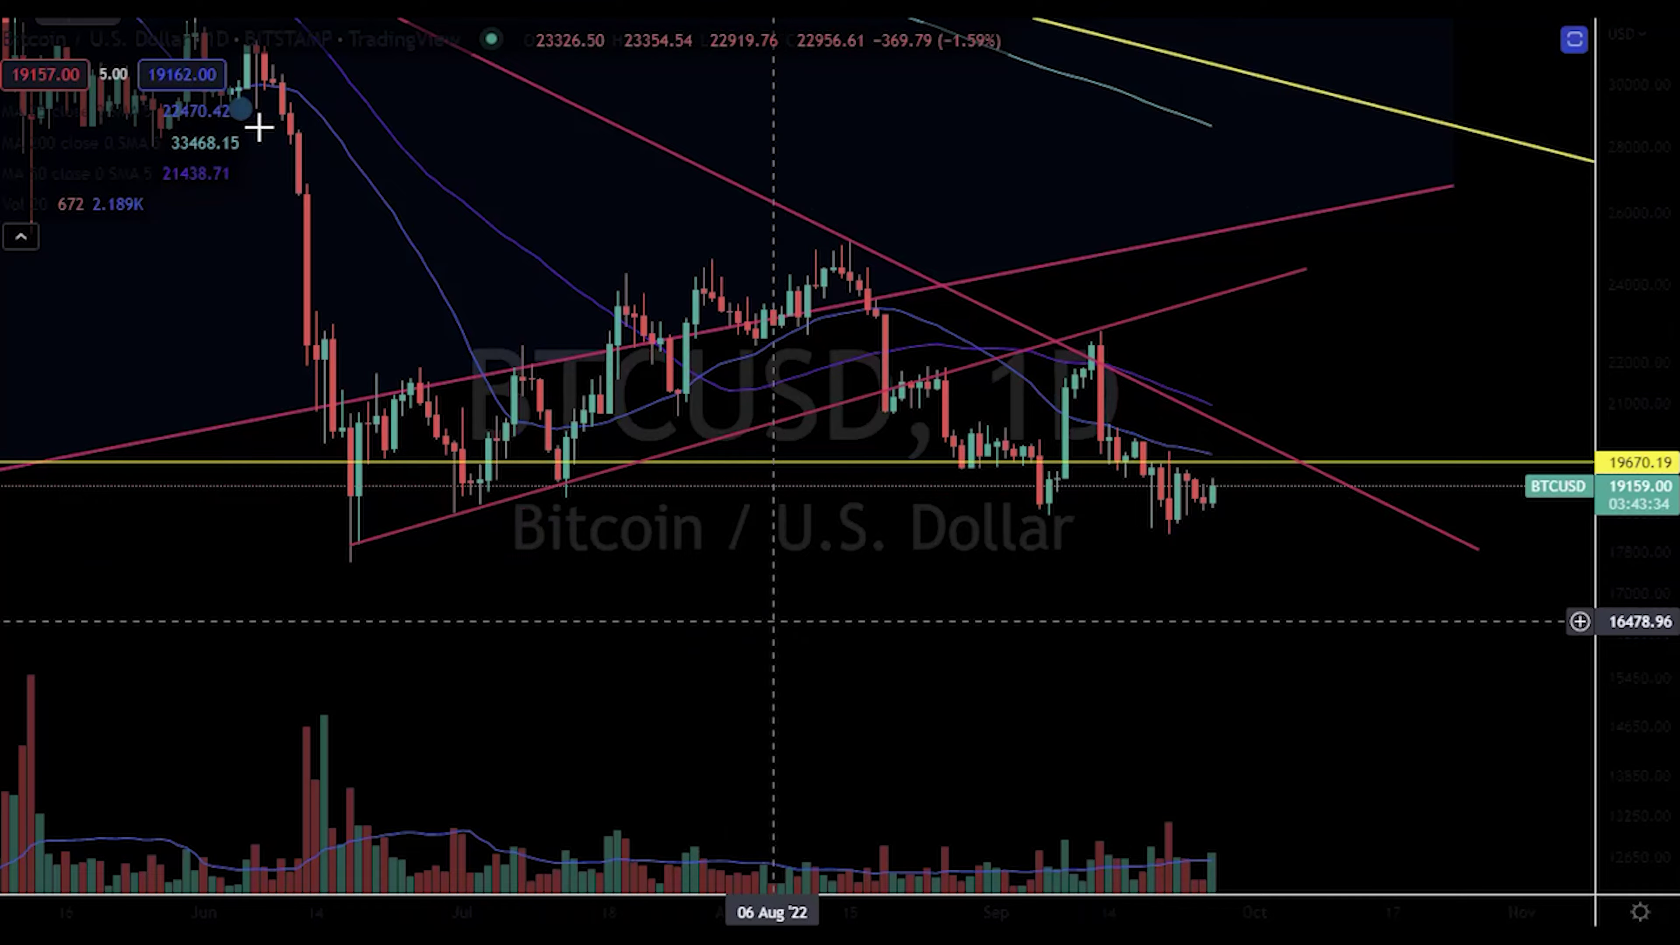
# Load the DXY daily chart to check the dollar index against the 114.163 resistance
pyautogui.click(132, 40)
pyautogui.write('DXY')
pyautogui.press('Return')
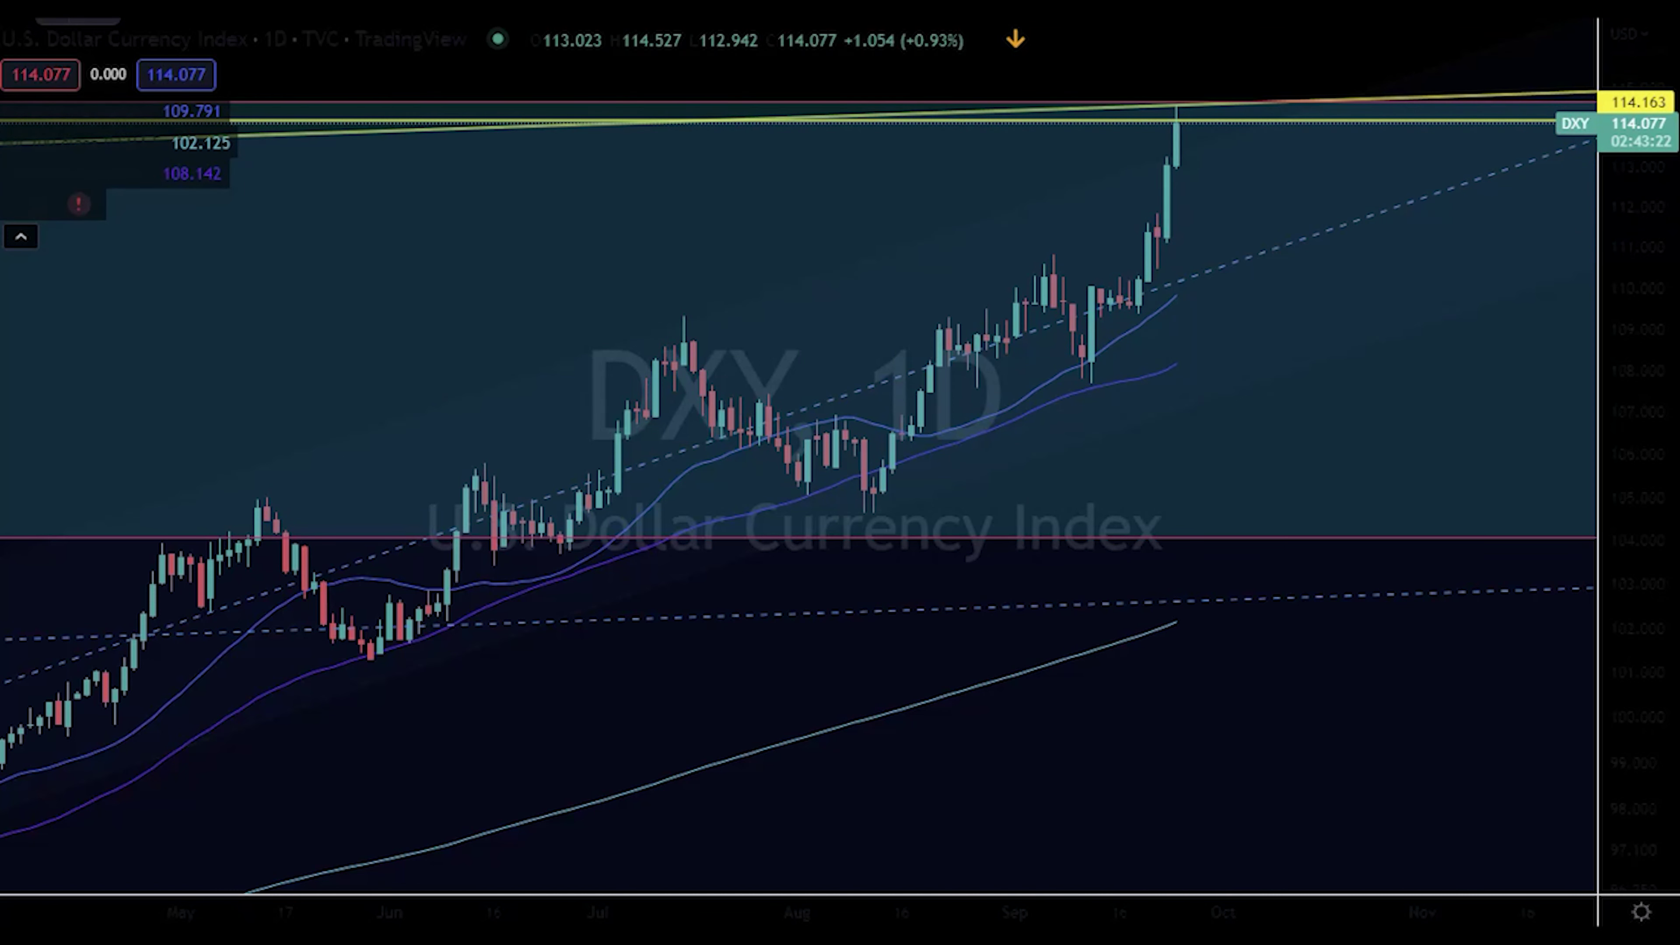
# Load the BTCUSD chart again and bring its latest daily candles into view for comparison with the dollar
pyautogui.hotkey('ctrl', 'k')
pyautogui.write('BTC')
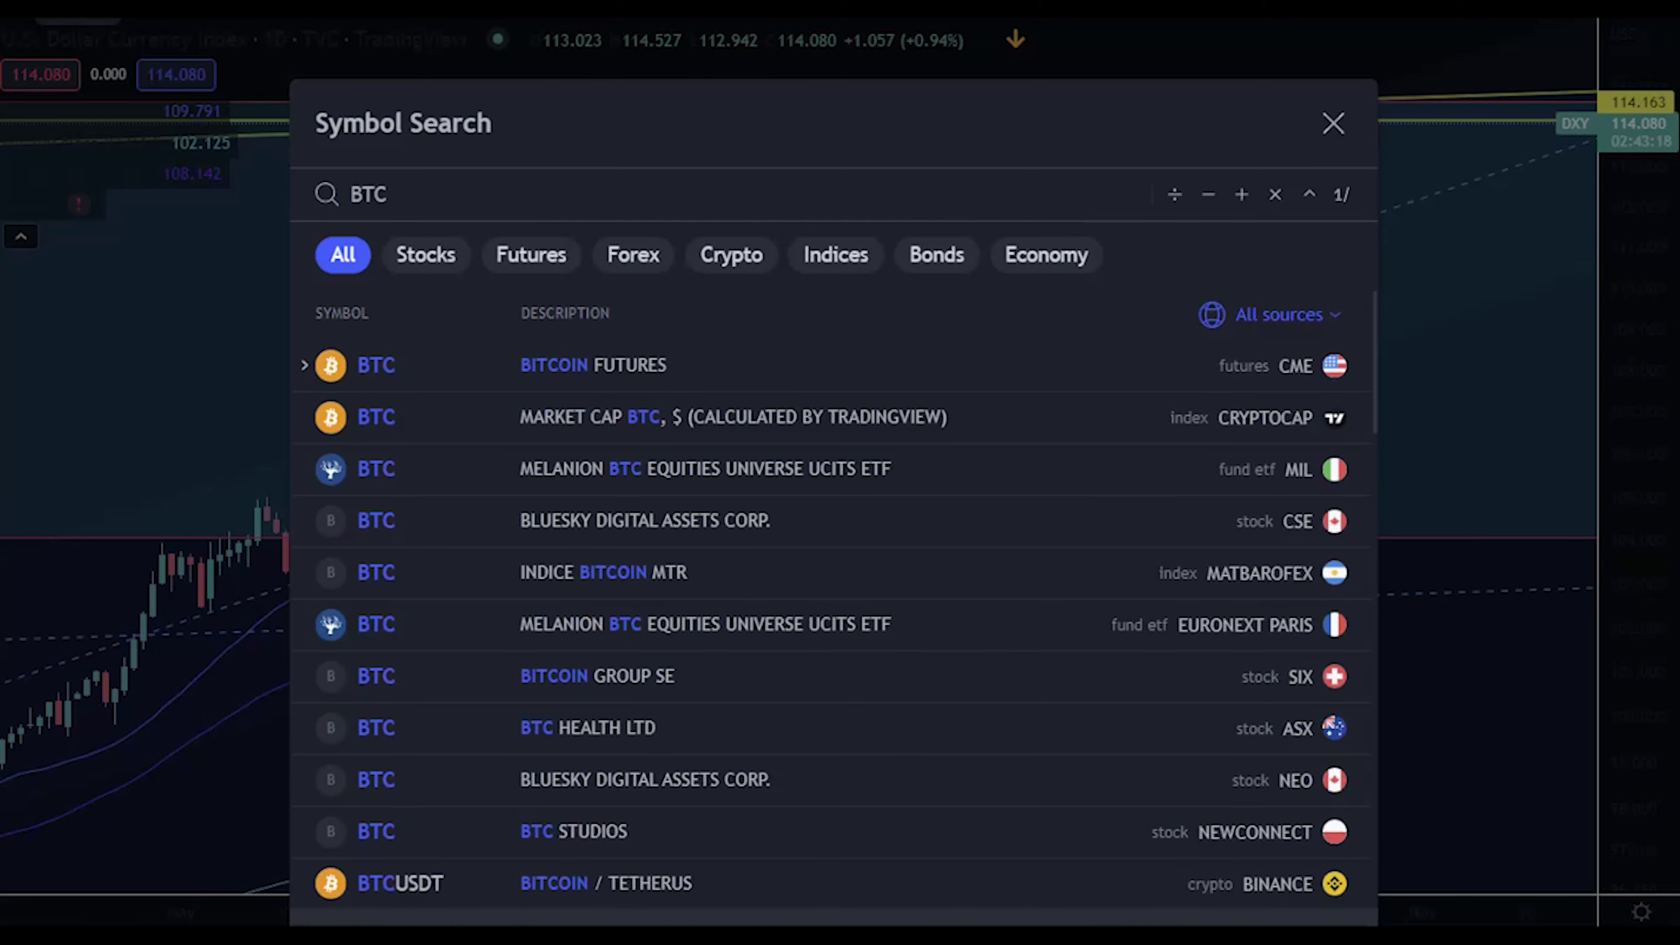
pyautogui.write('USD')
pyautogui.press('Return')
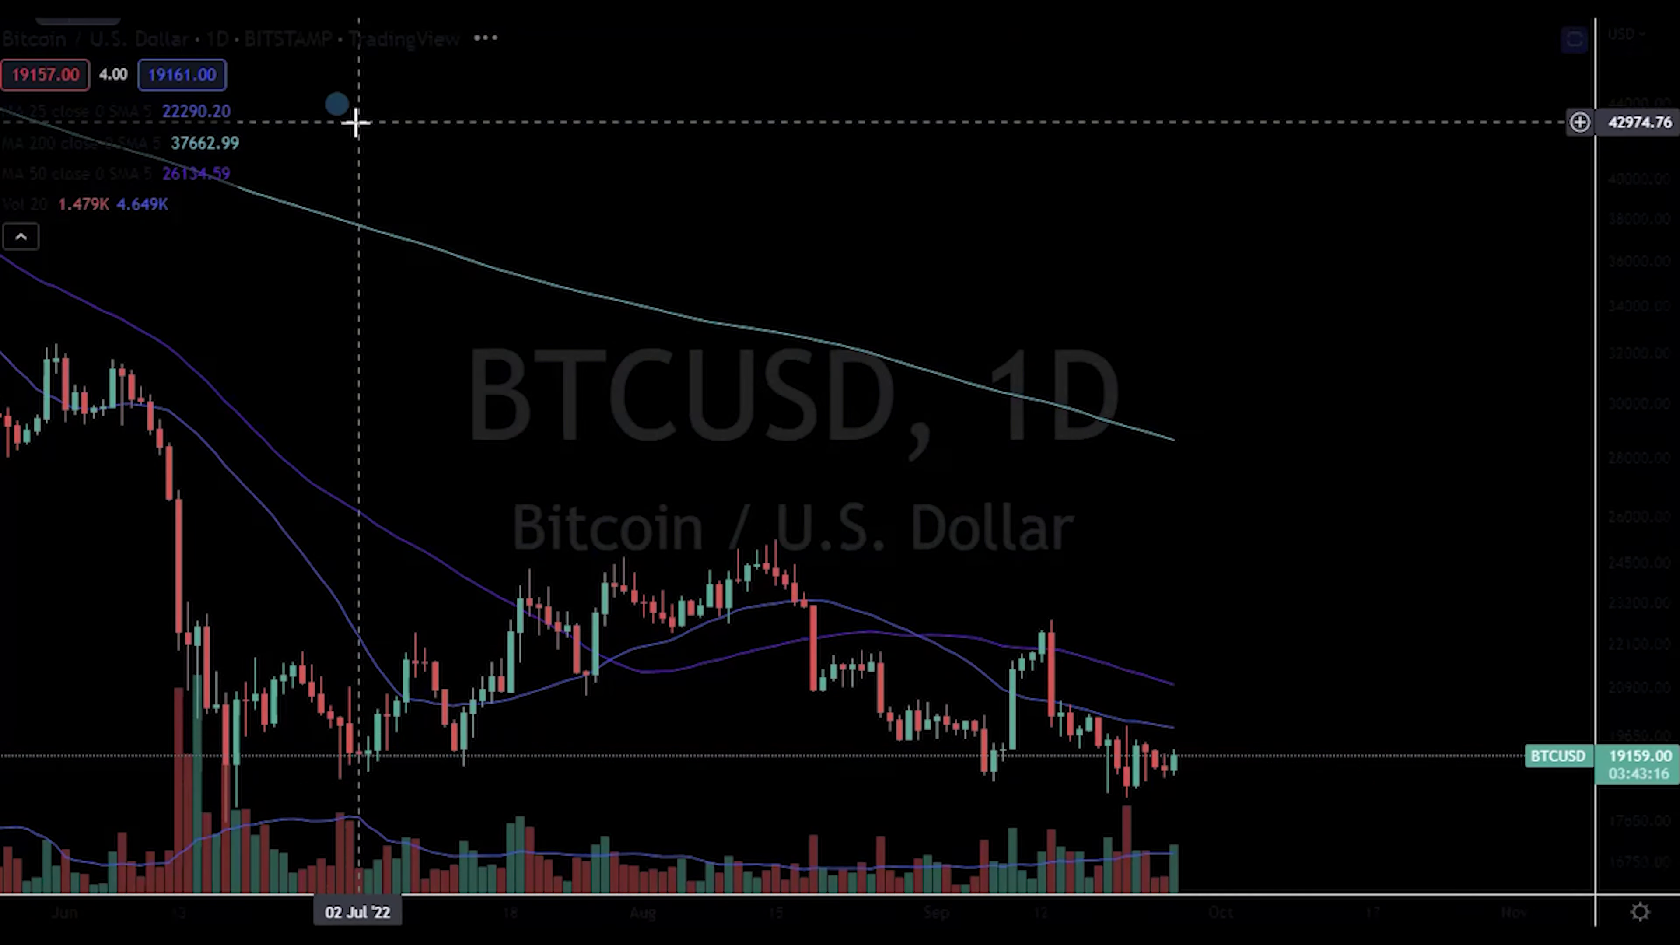
pyautogui.moveTo(1244, 809); pyautogui.dragTo(1197, 478)
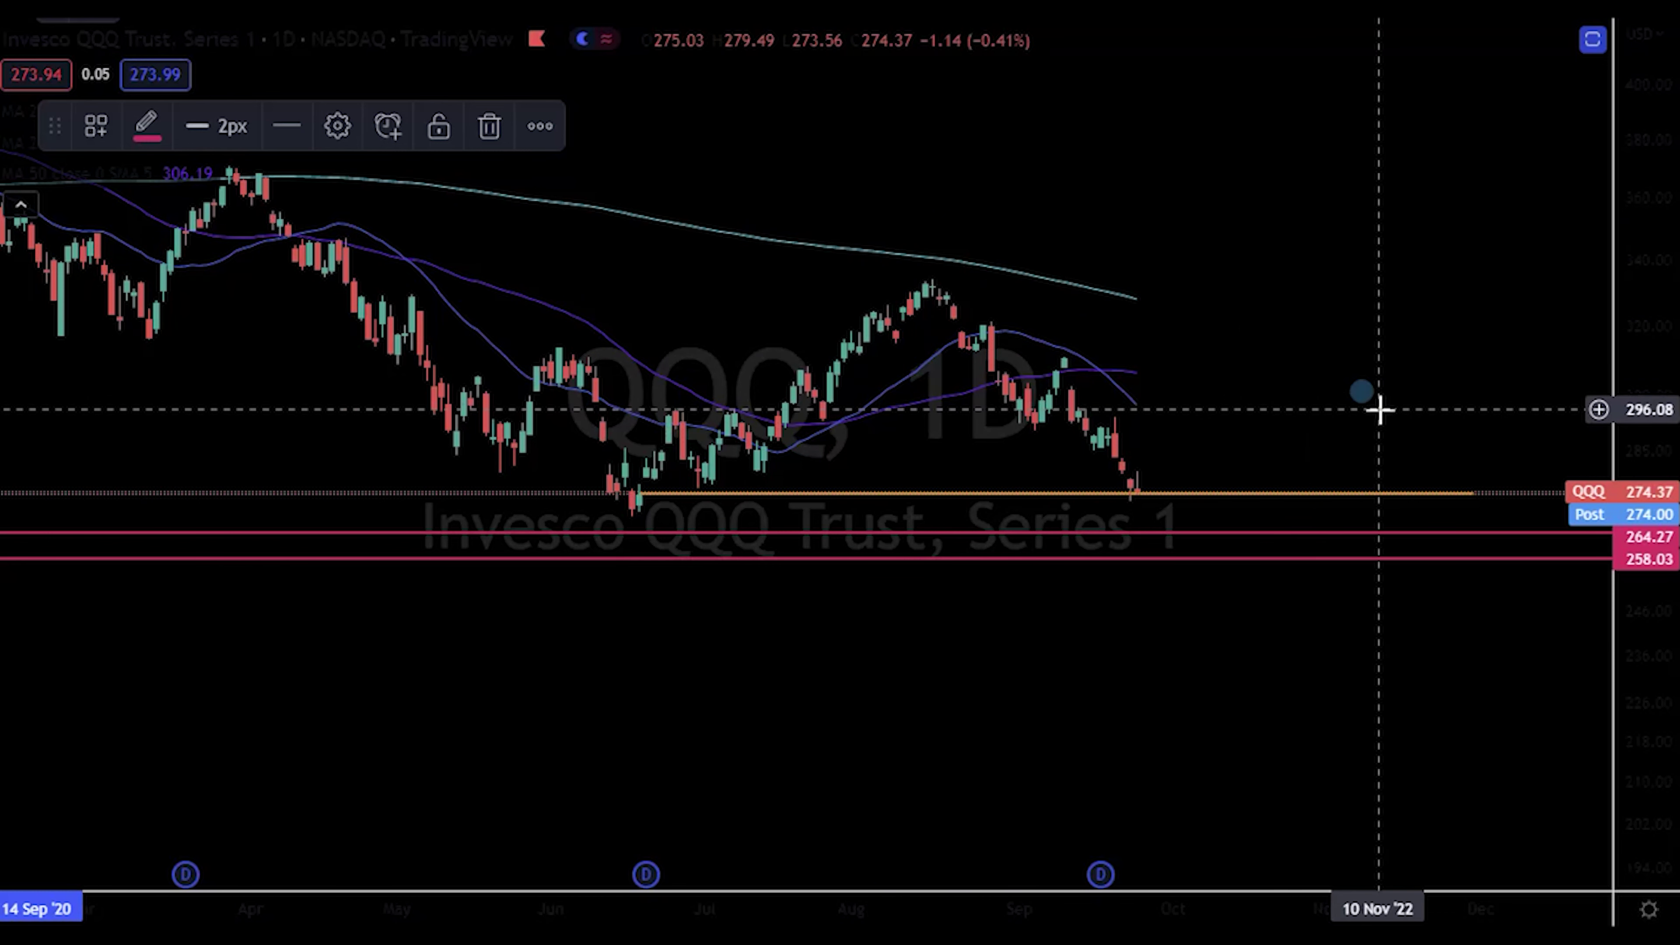
# Examine the QQQ daily chart's latest candles against the orange June-low line and the 264.27 and 258.03 downside targets
pyautogui.scroll(-5, 1372, 406)
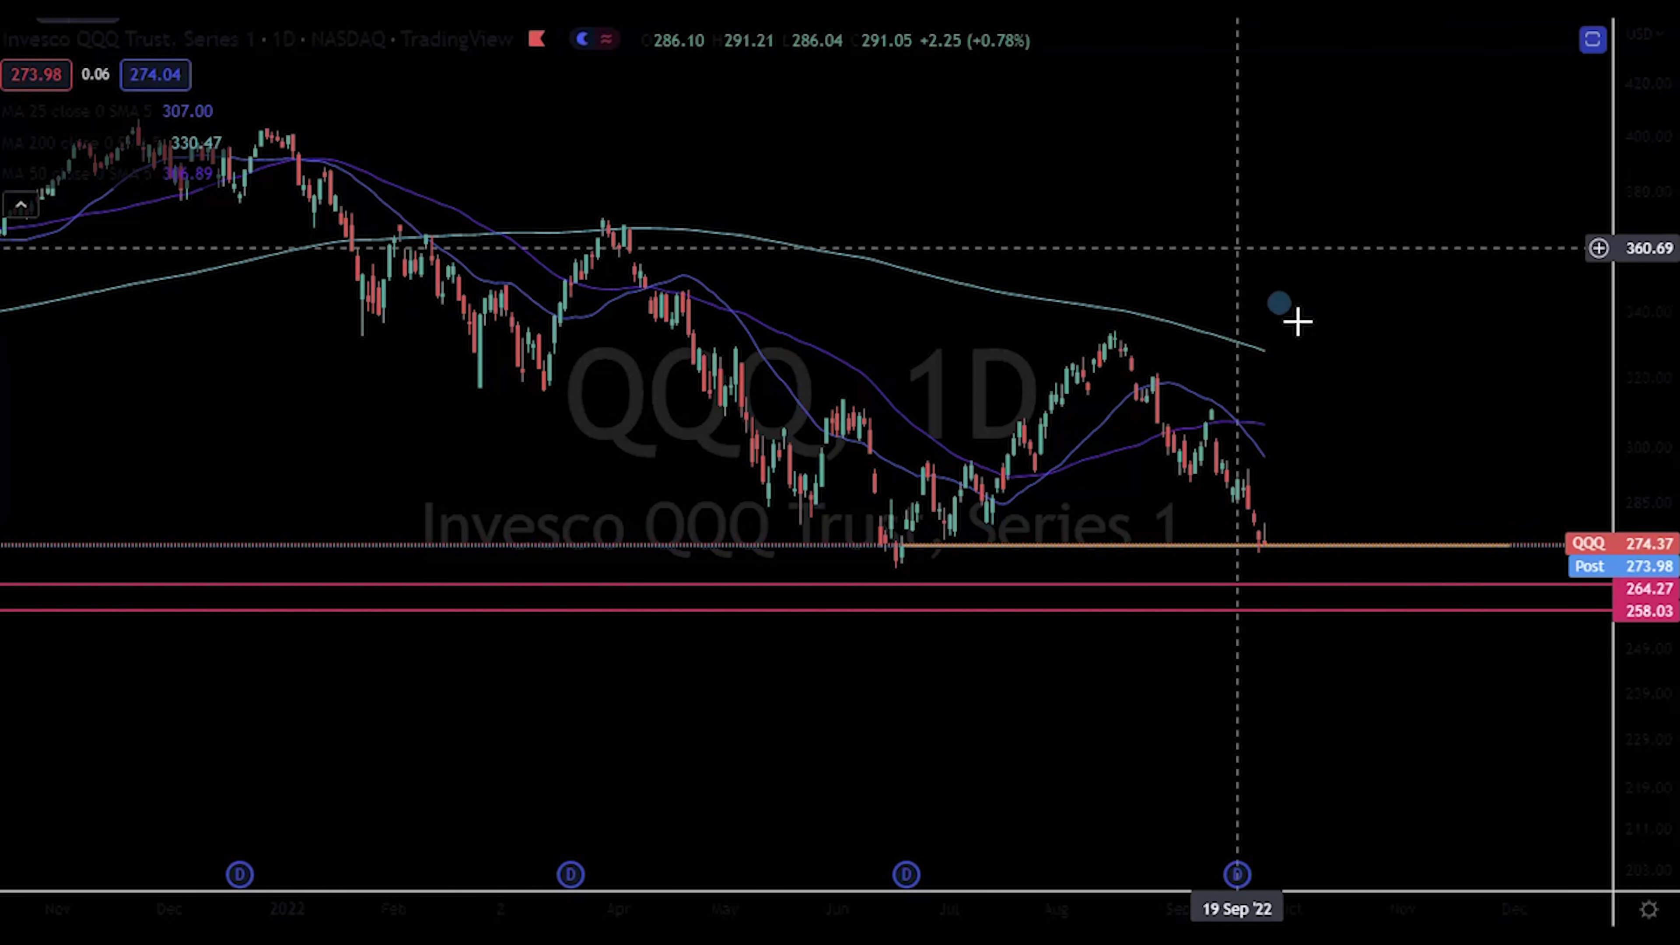
pyautogui.scroll(2, 1522, 707)
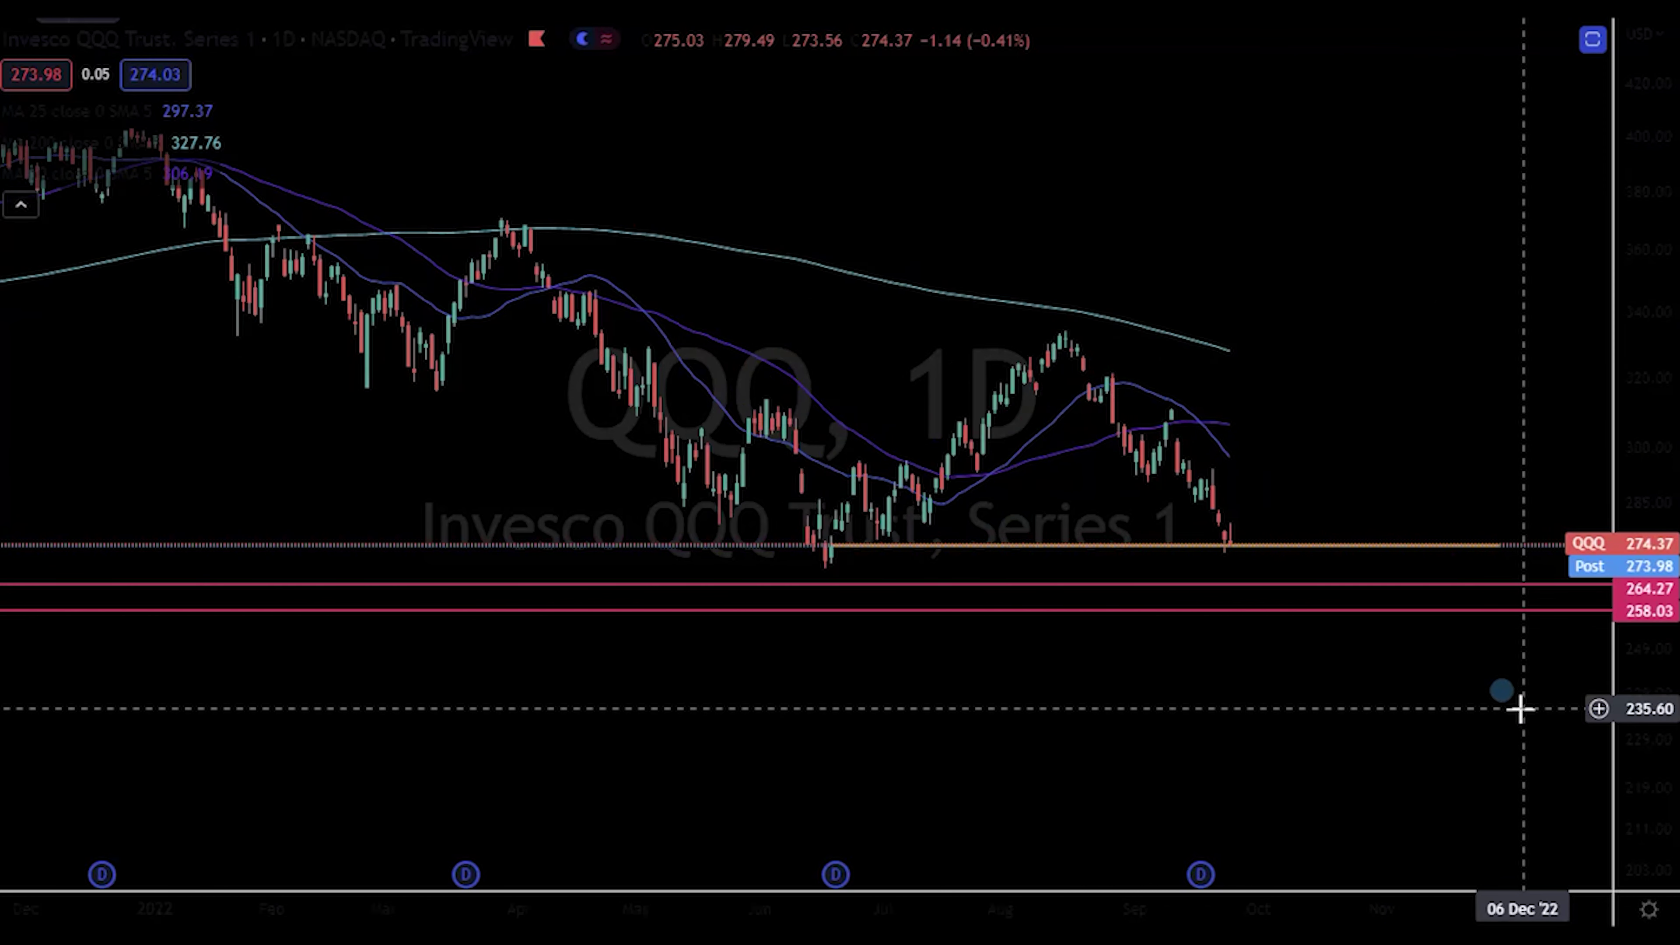
pyautogui.hscroll(2, 1510, 708)
pyautogui.hscroll(2, 1511, 709)
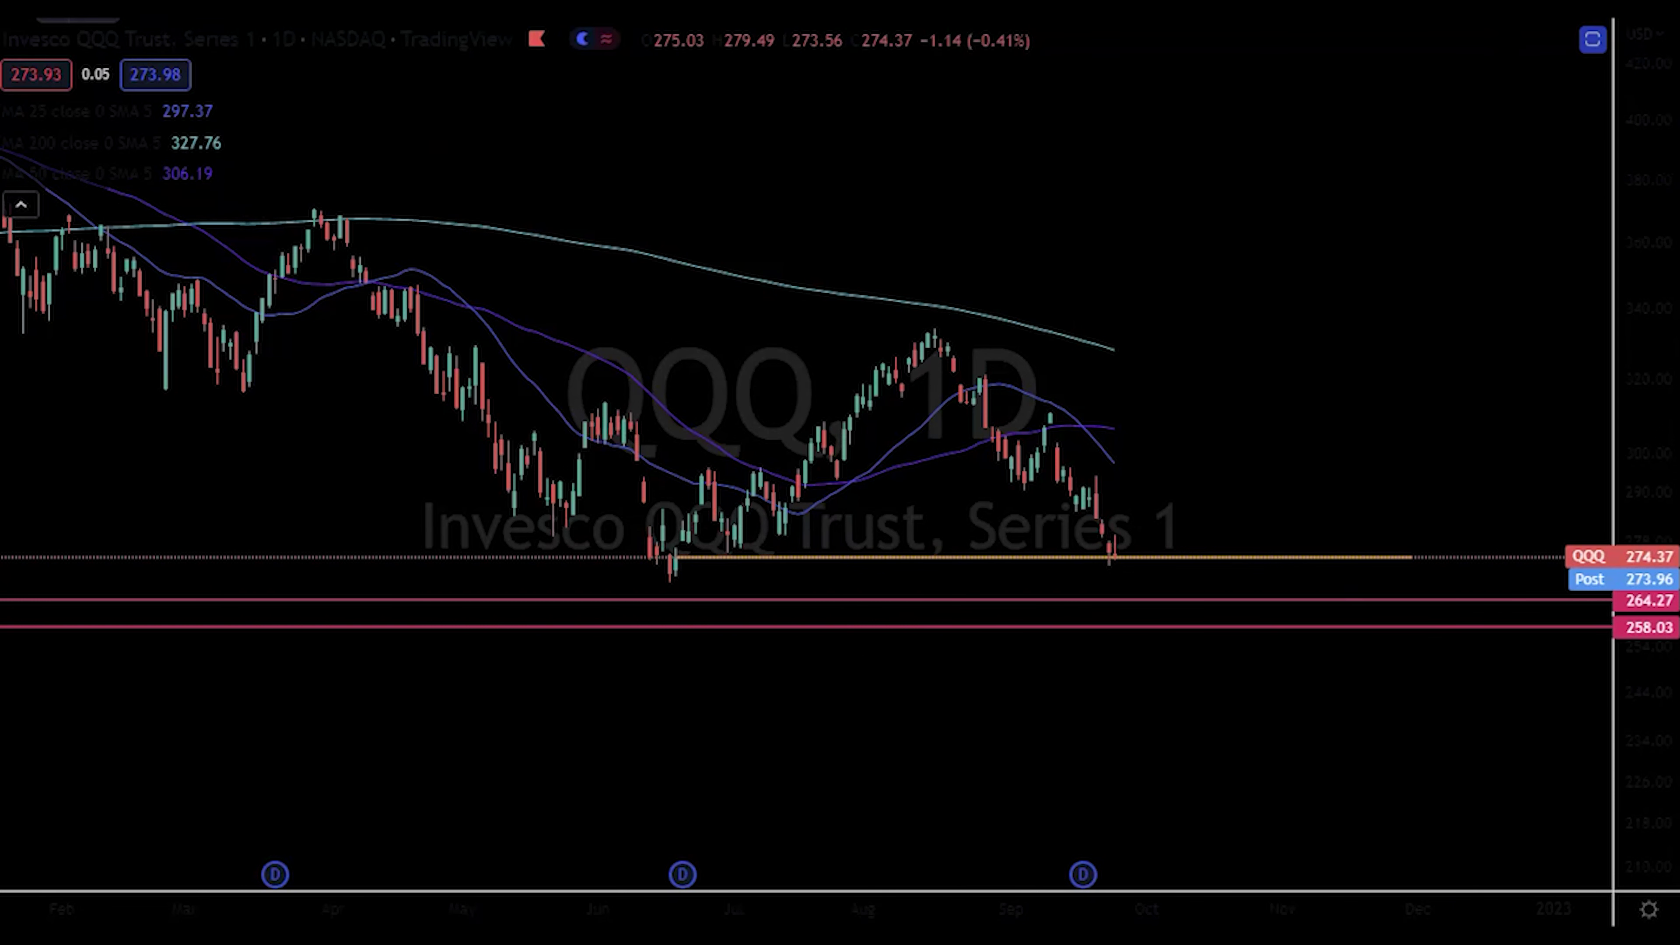
# Load the TVC U.S. Dollar Currency Index (DXY) chart and switch it to the monthly interval
pyautogui.click(100, 40)
pyautogui.write('DXY')
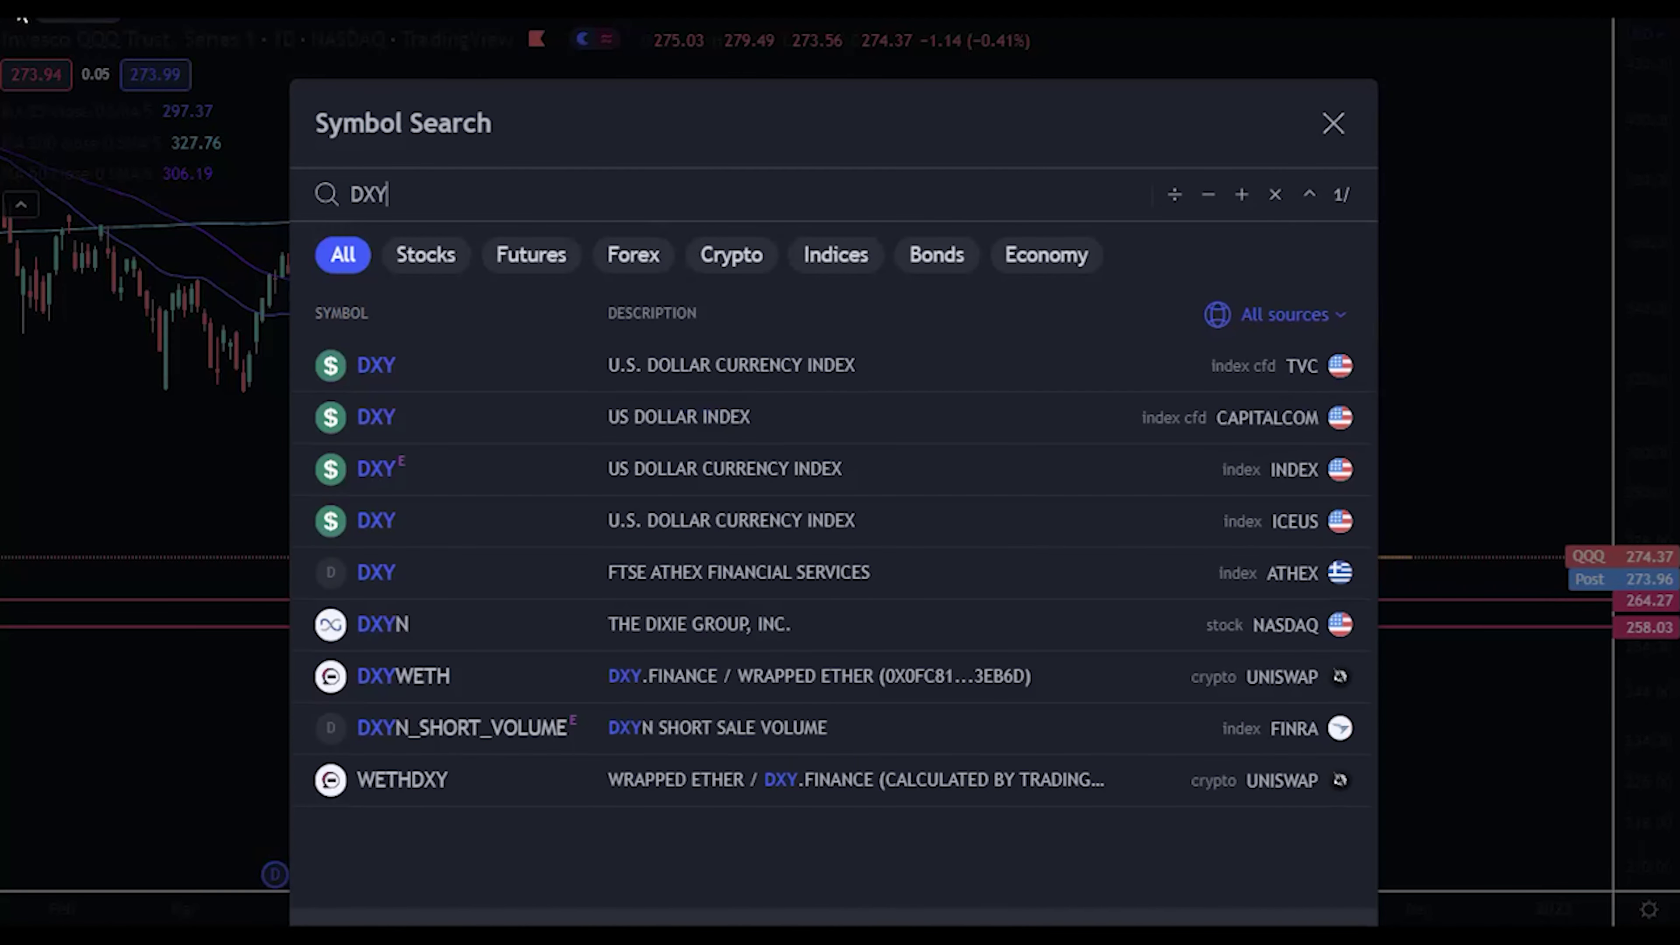
pyautogui.press('Return')
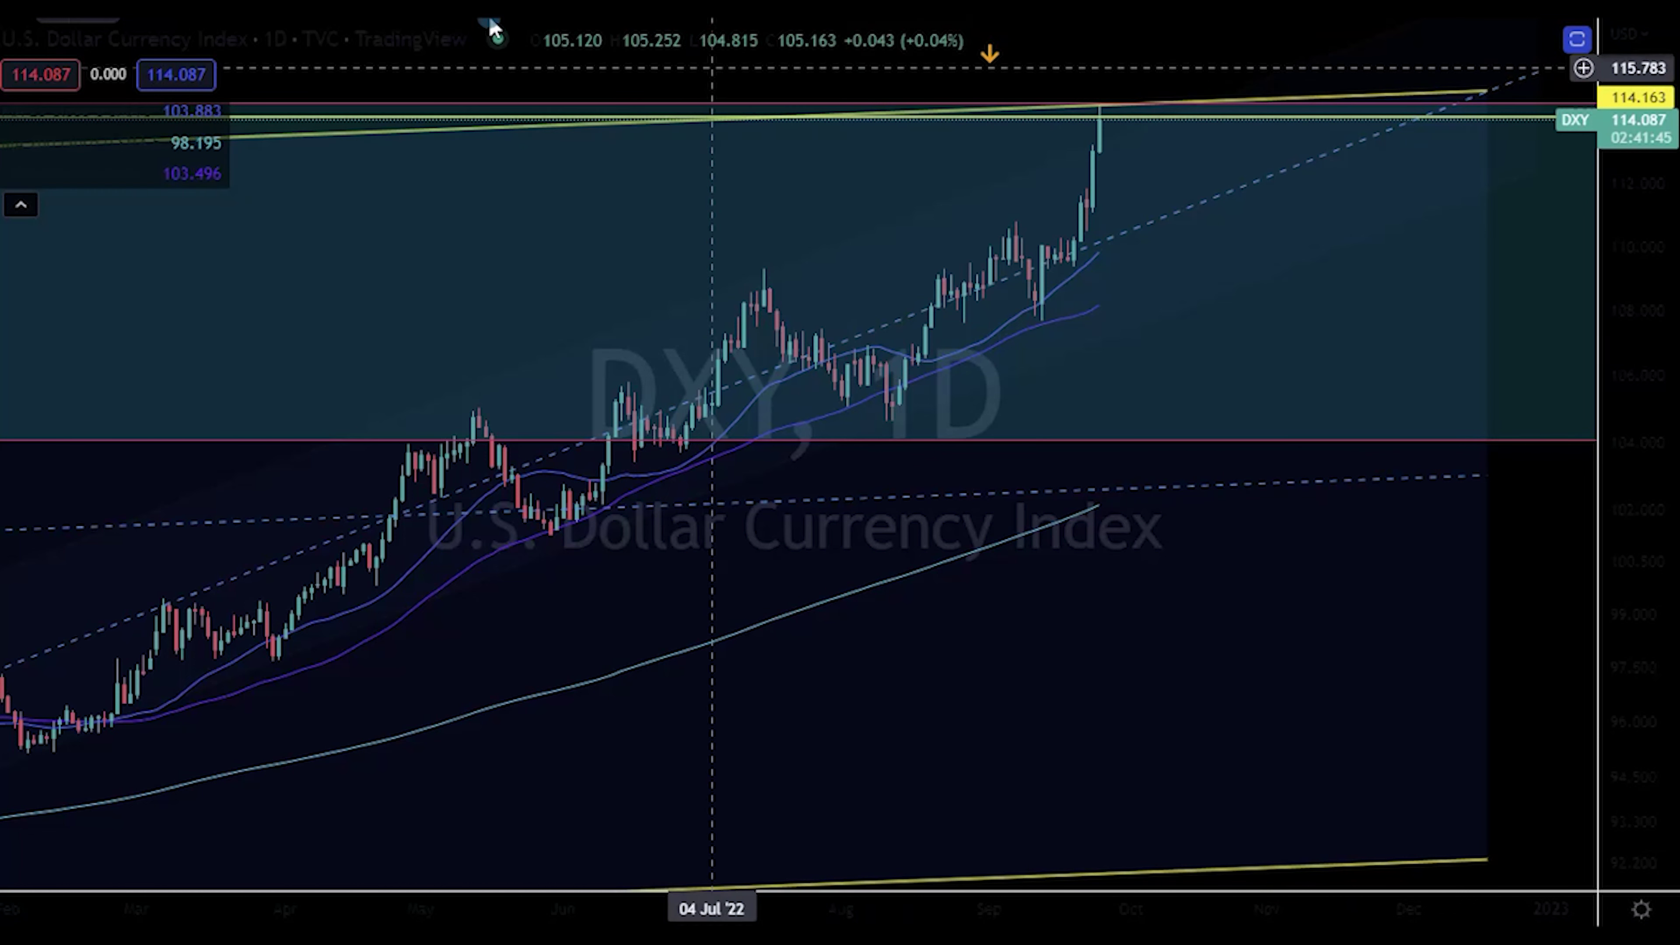
pyautogui.click(456, 47)
pyautogui.click(429, 785)
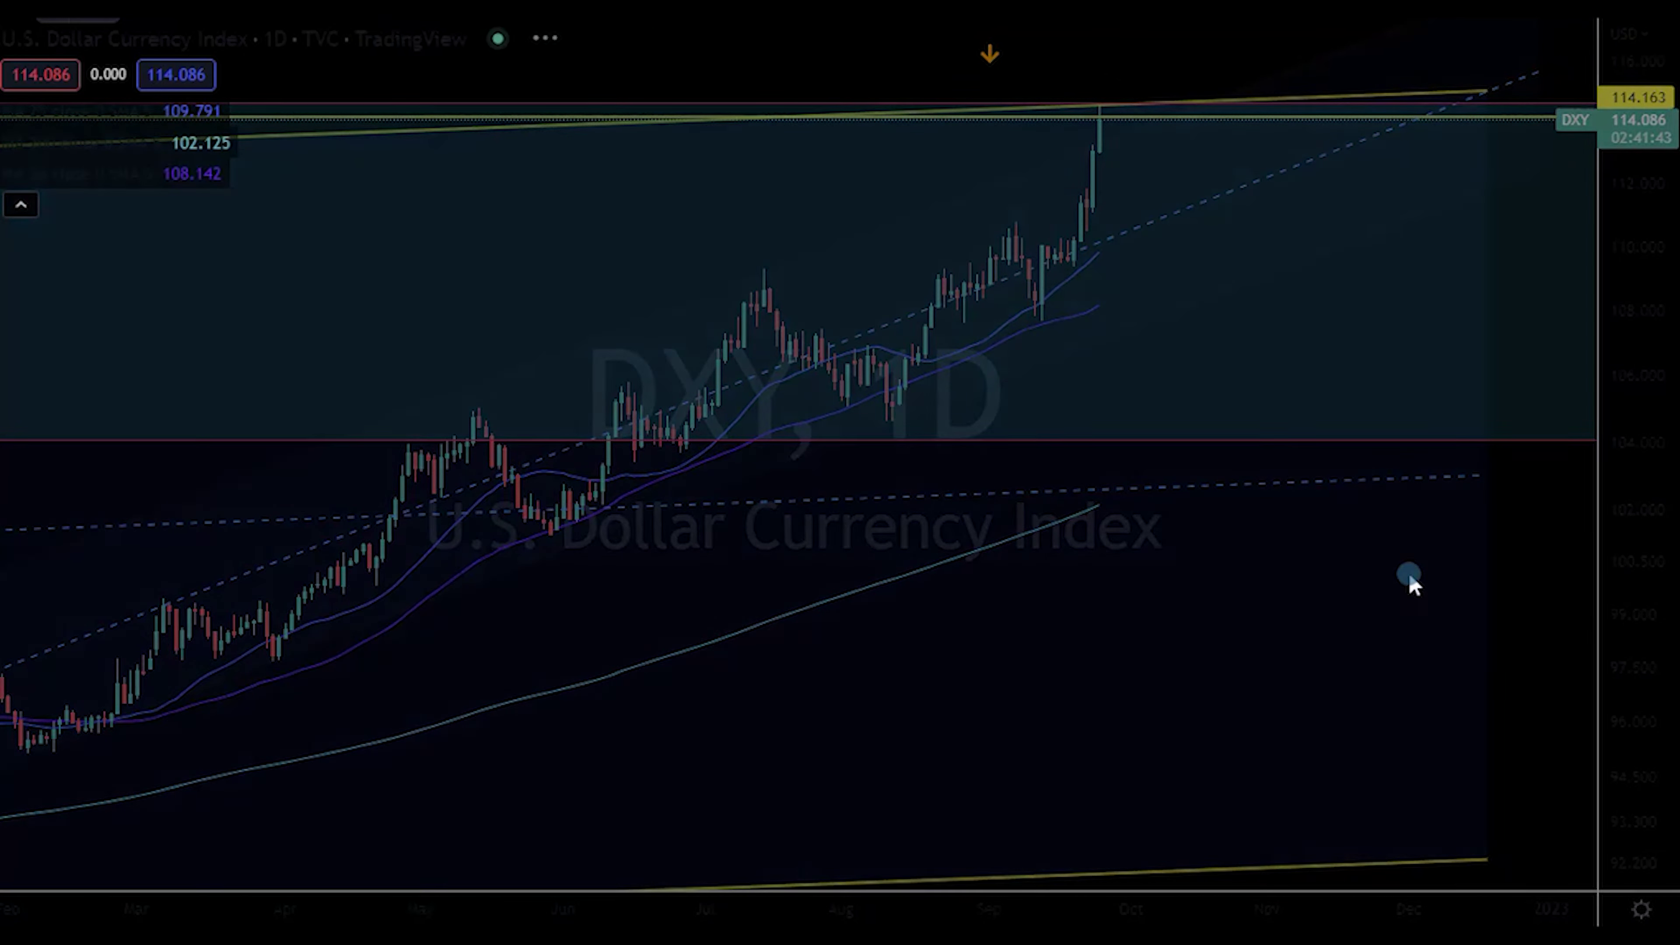
# Examine the monthly dollar index's rising channel against the 114.163 and 120.897 levels and the boxed 2000–2002 rally
pyautogui.scroll(3, 1559, 799)
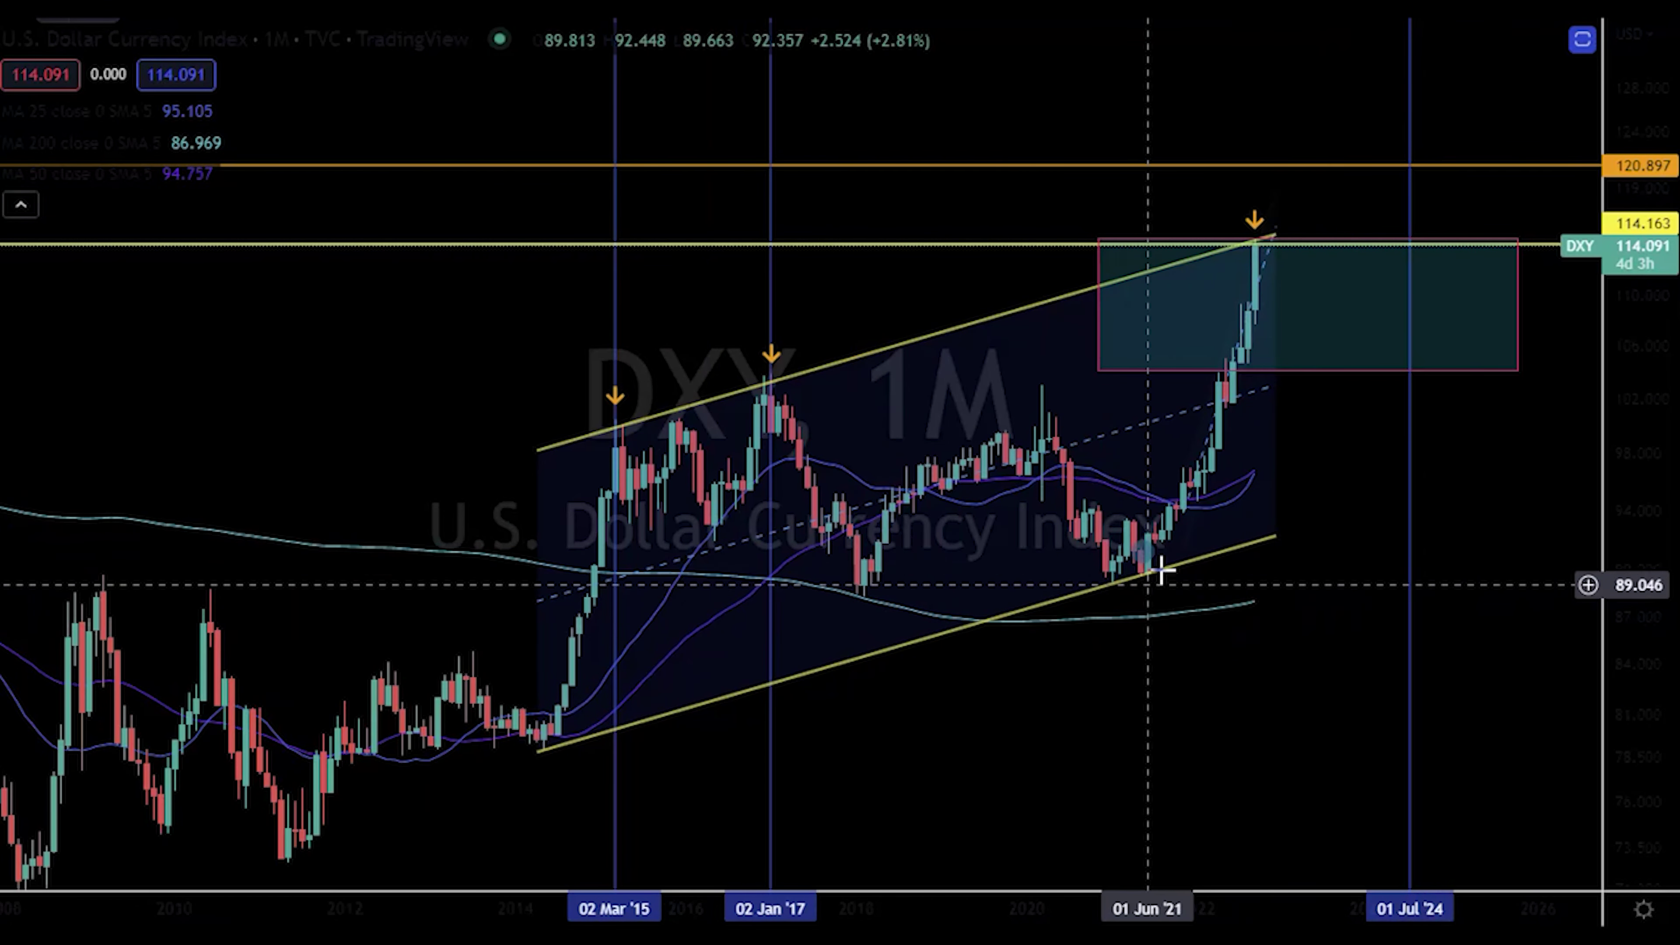
pyautogui.scroll(-2, 1225, 660)
pyautogui.scroll(-3, 1225, 660)
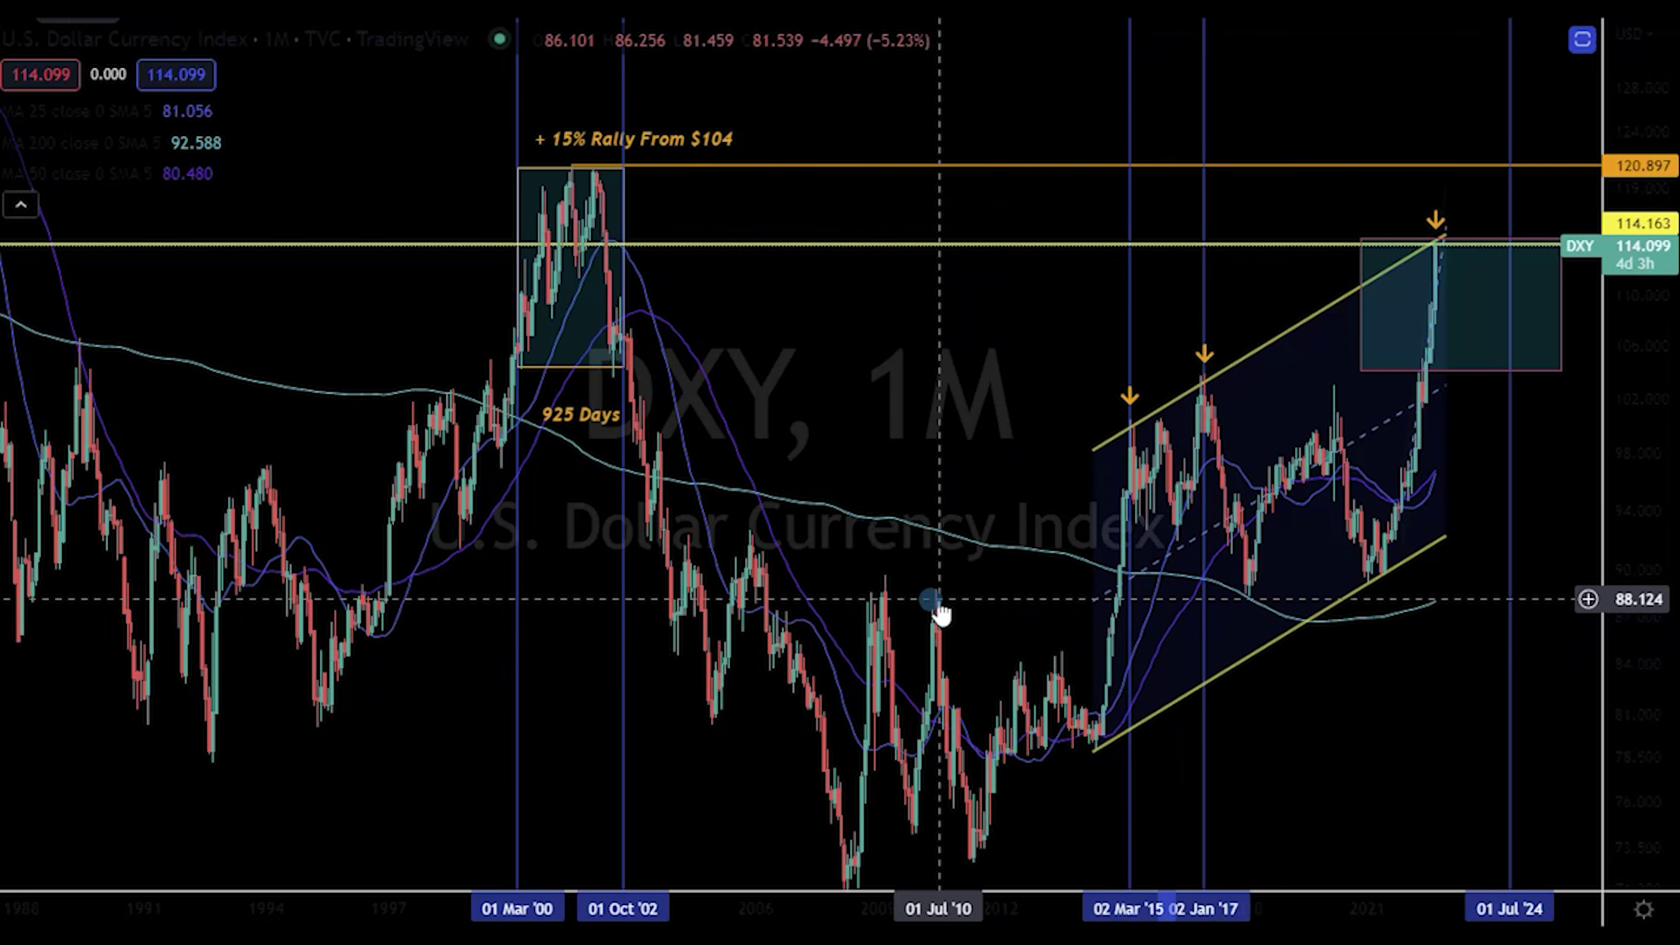
pyautogui.scroll(4, 940, 612)
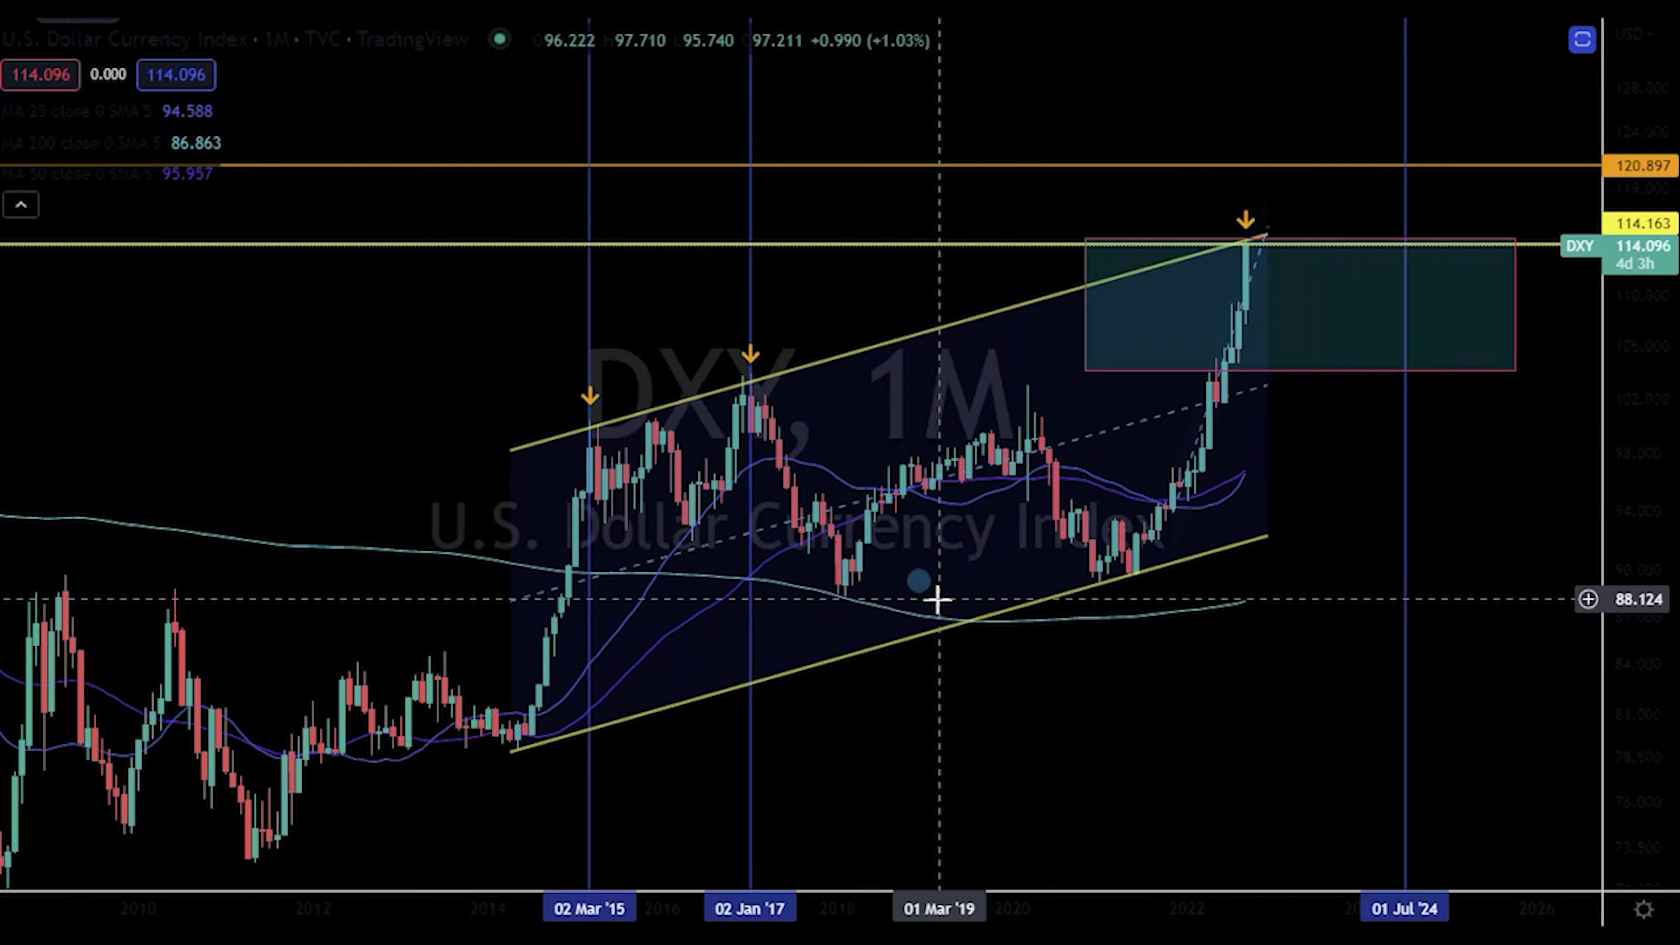
pyautogui.scroll(1, 937, 601)
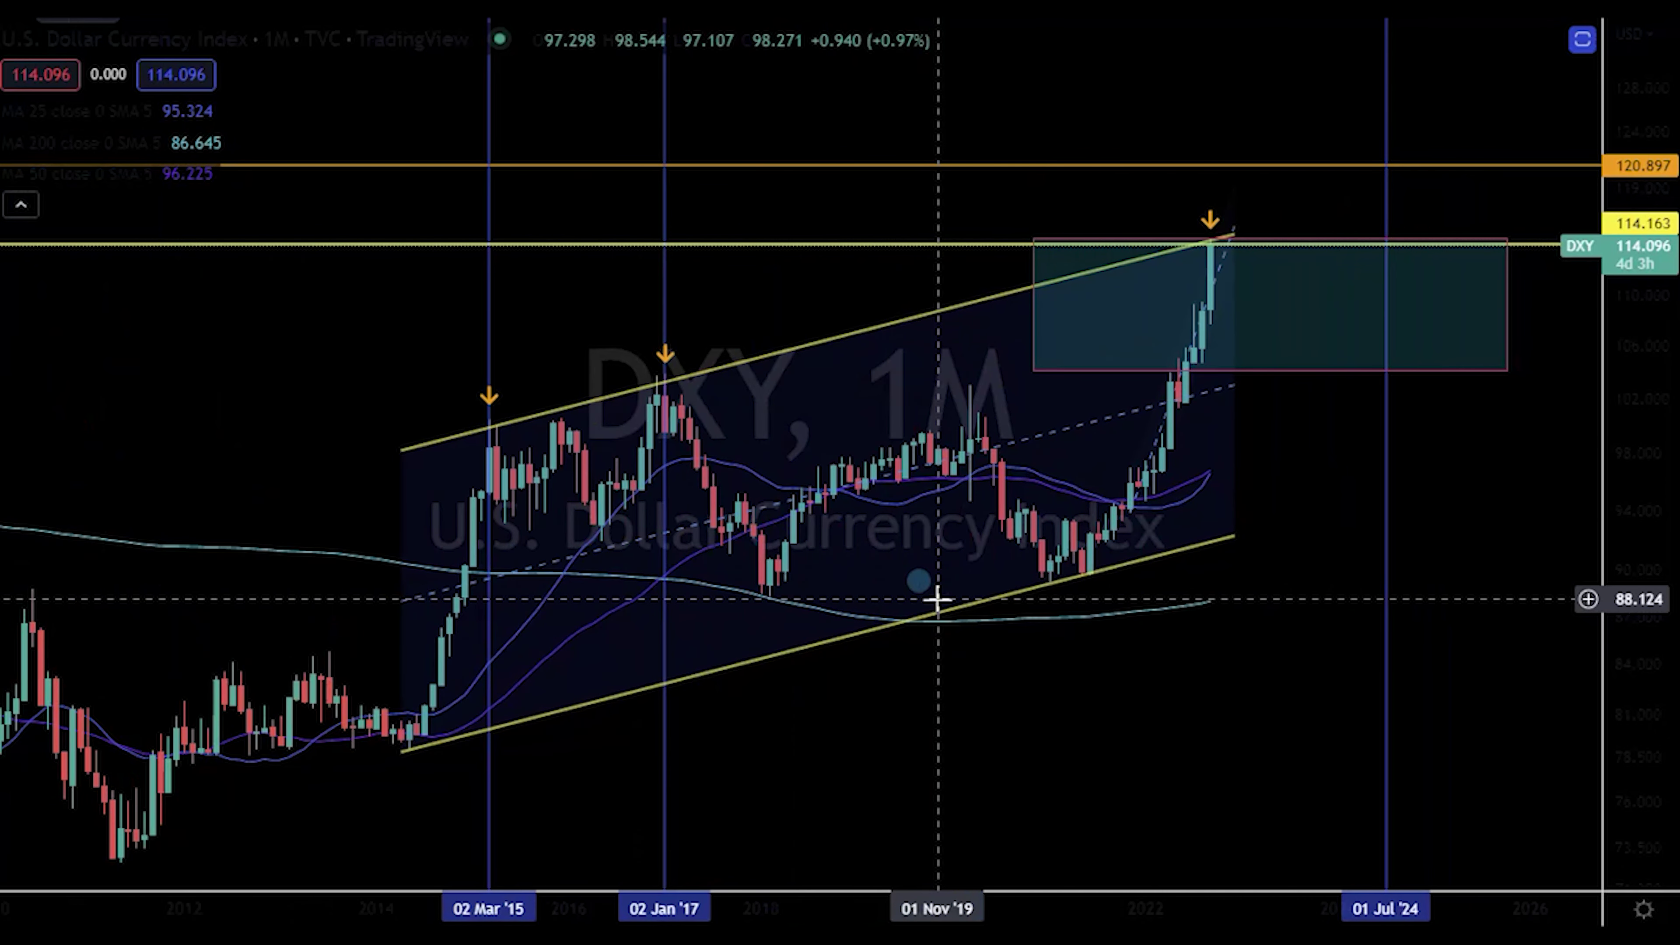